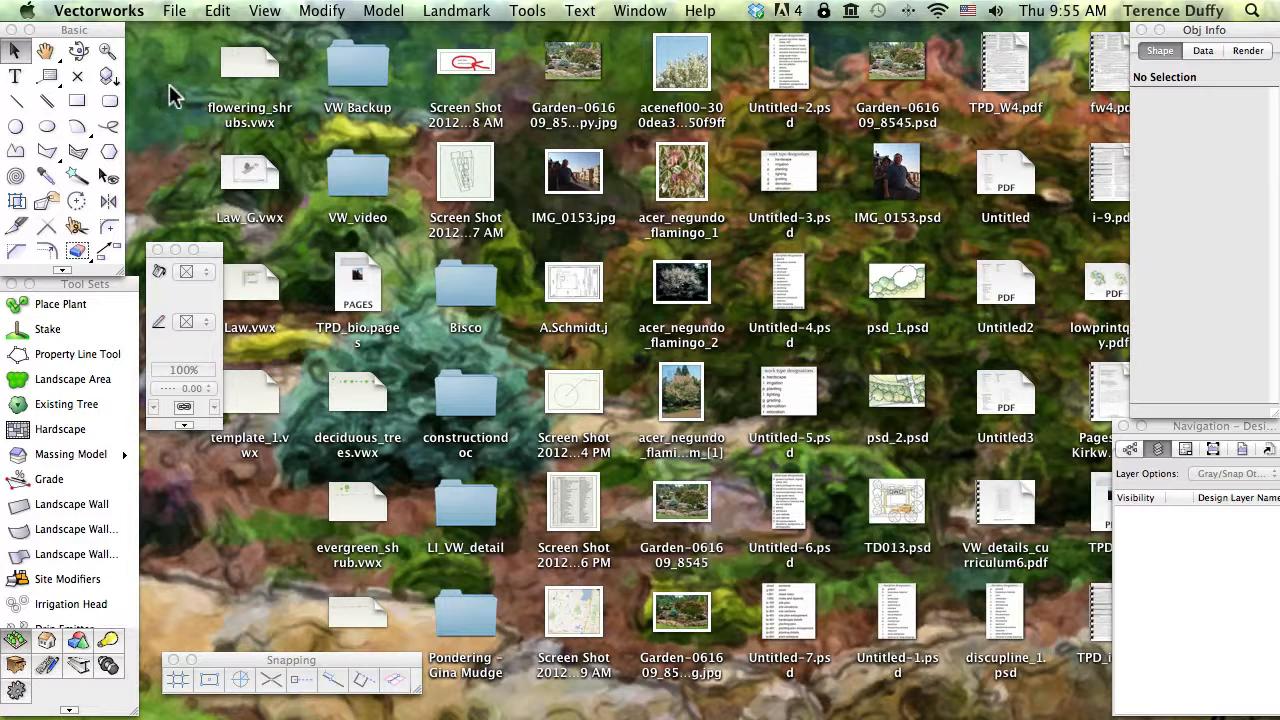
- Create a new blank document and bring its whole page into view
{"action": "left_click", "coordinate": [174, 12]}
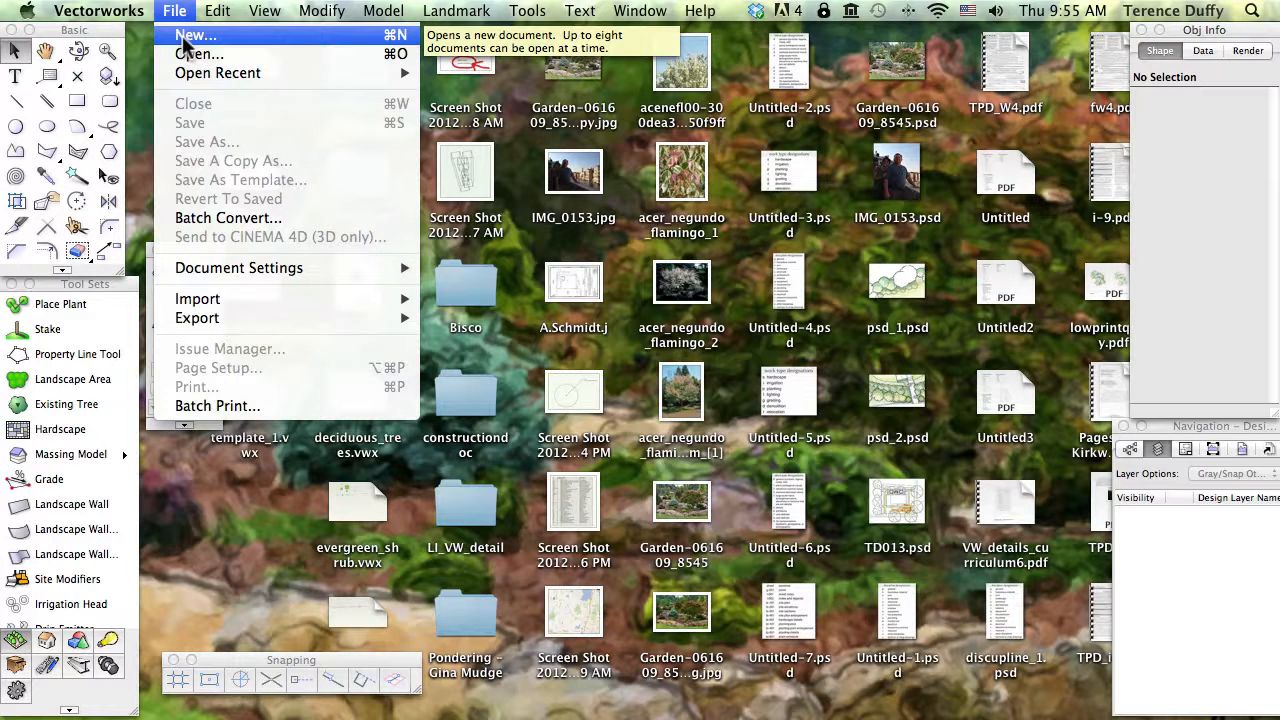
{"action": "left_click", "coordinate": [186, 38]}
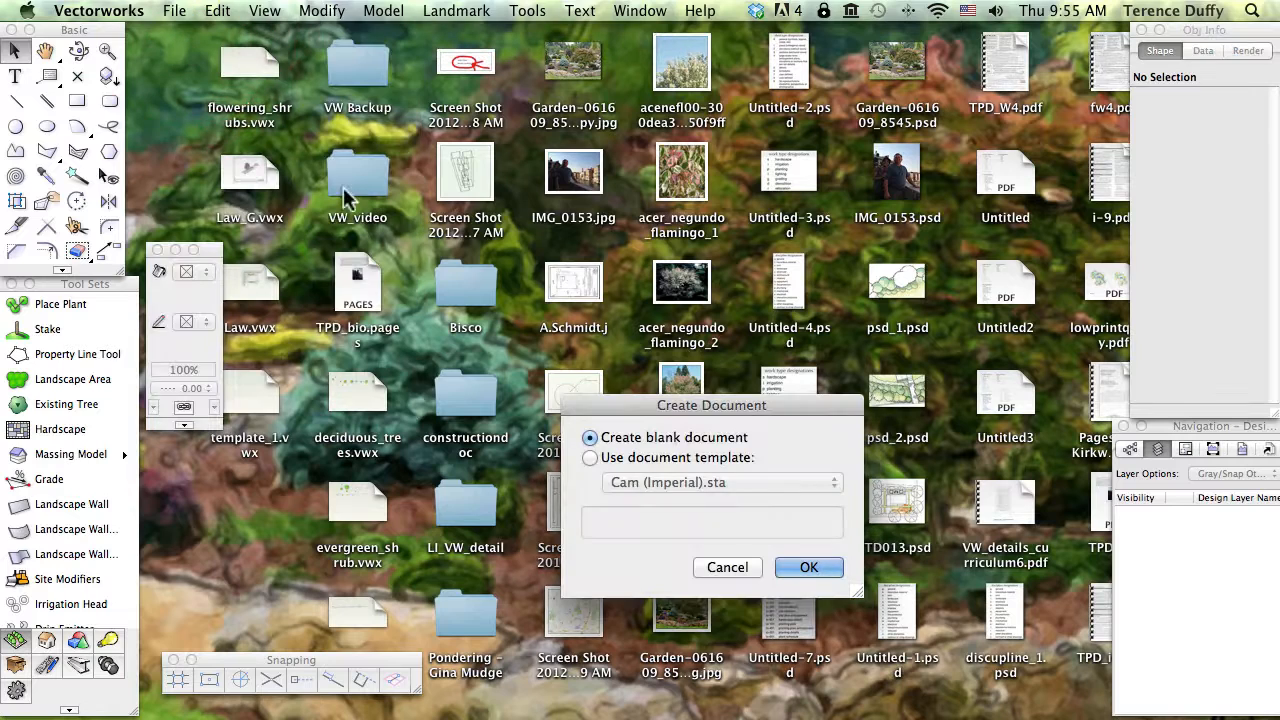
{"action": "left_click_drag", "start_coordinate": [625, 403], "coordinate": [530, 140]}
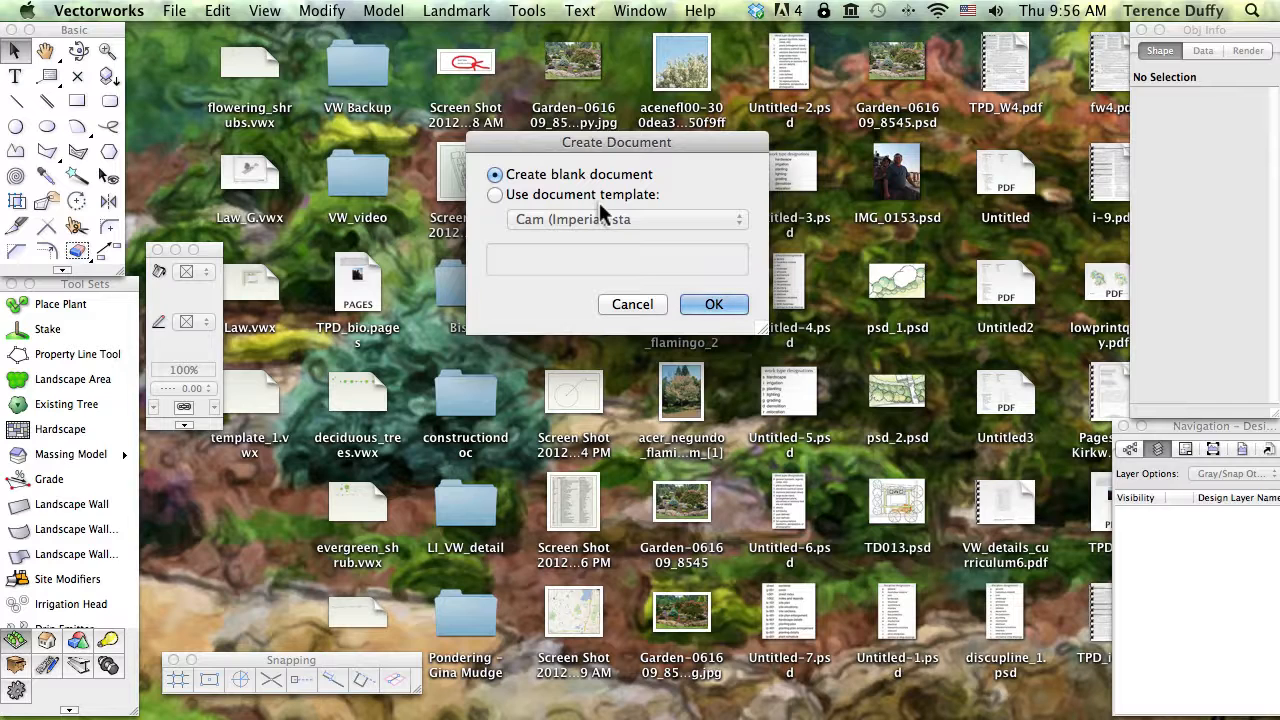
{"action": "left_click_drag", "start_coordinate": [681, 146], "coordinate": [650, 71]}
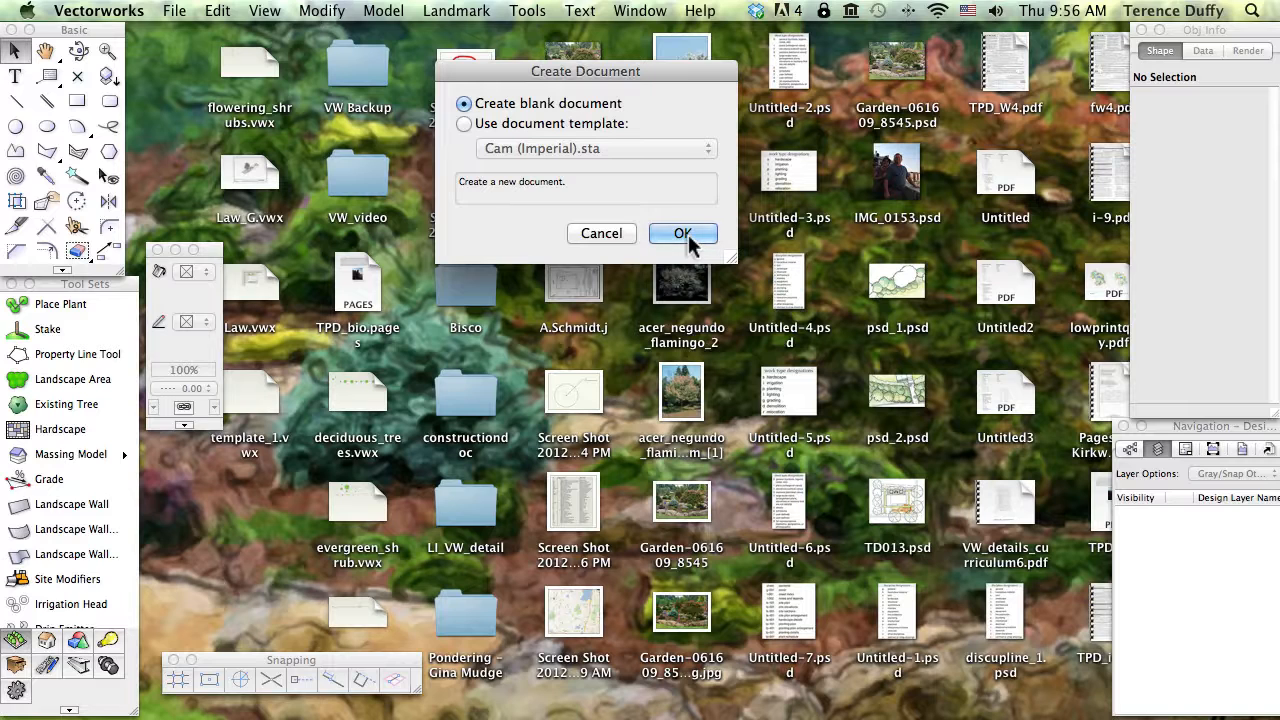
{"action": "left_click", "coordinate": [688, 236]}
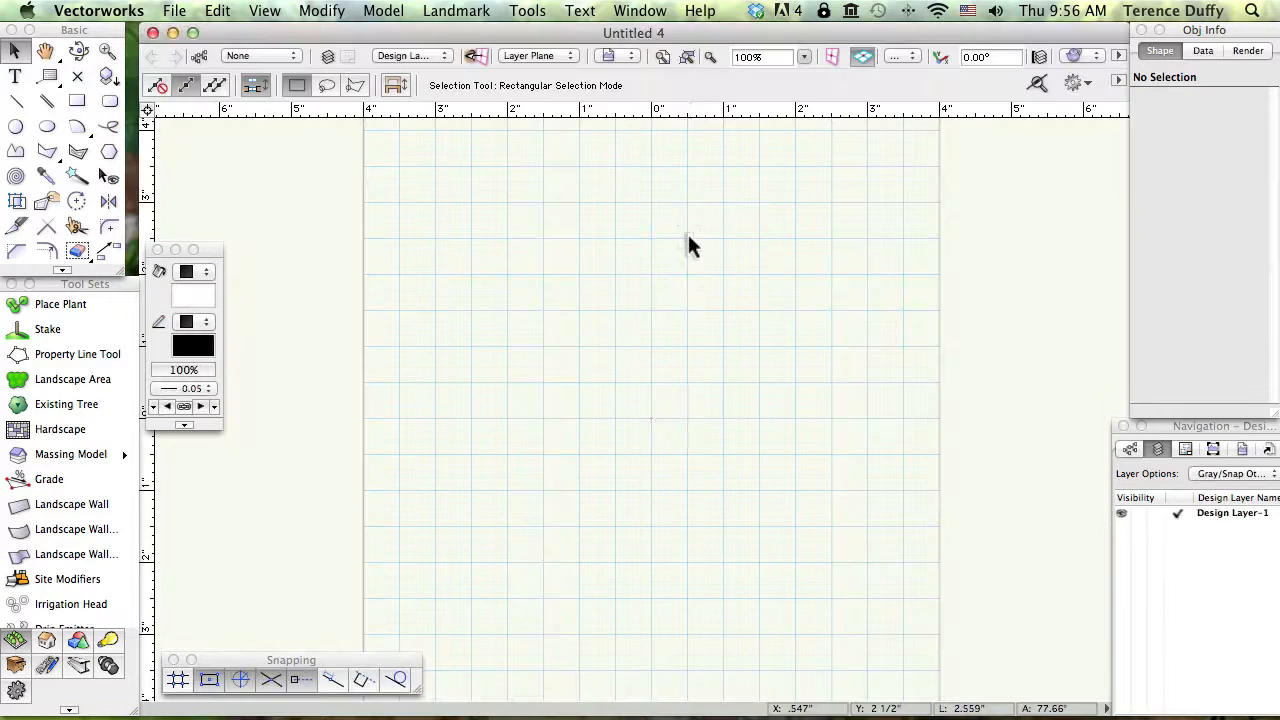
{"action": "left_click_drag", "start_coordinate": [658, 34], "coordinate": [653, 36]}
{"action": "scroll", "coordinate": [291, 299], "scroll_direction": "down", "scroll_amount": 2}
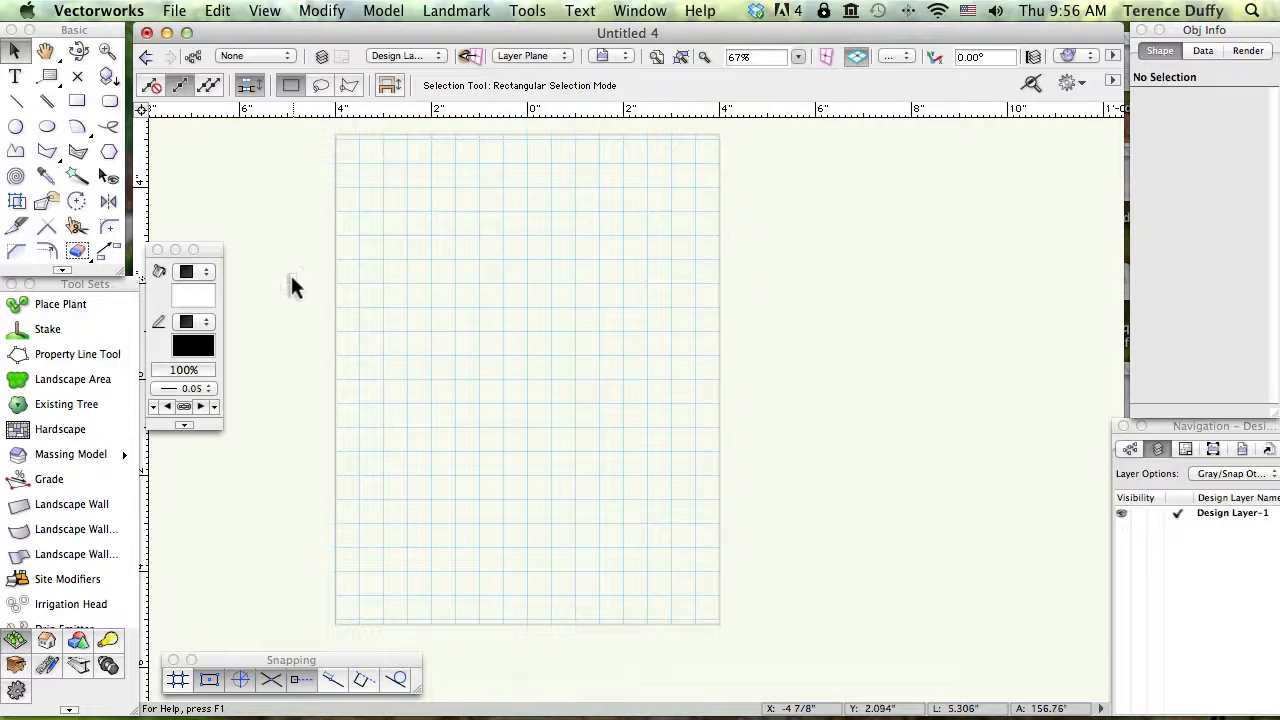
{"action": "mouse_move", "coordinate": [293, 287]}
{"action": "middle_mouse_down"}
{"action": "mouse_move", "coordinate": [306, 260]}
{"action": "mouse_move", "coordinate": [378, 277]}
{"action": "middle_mouse_up"}
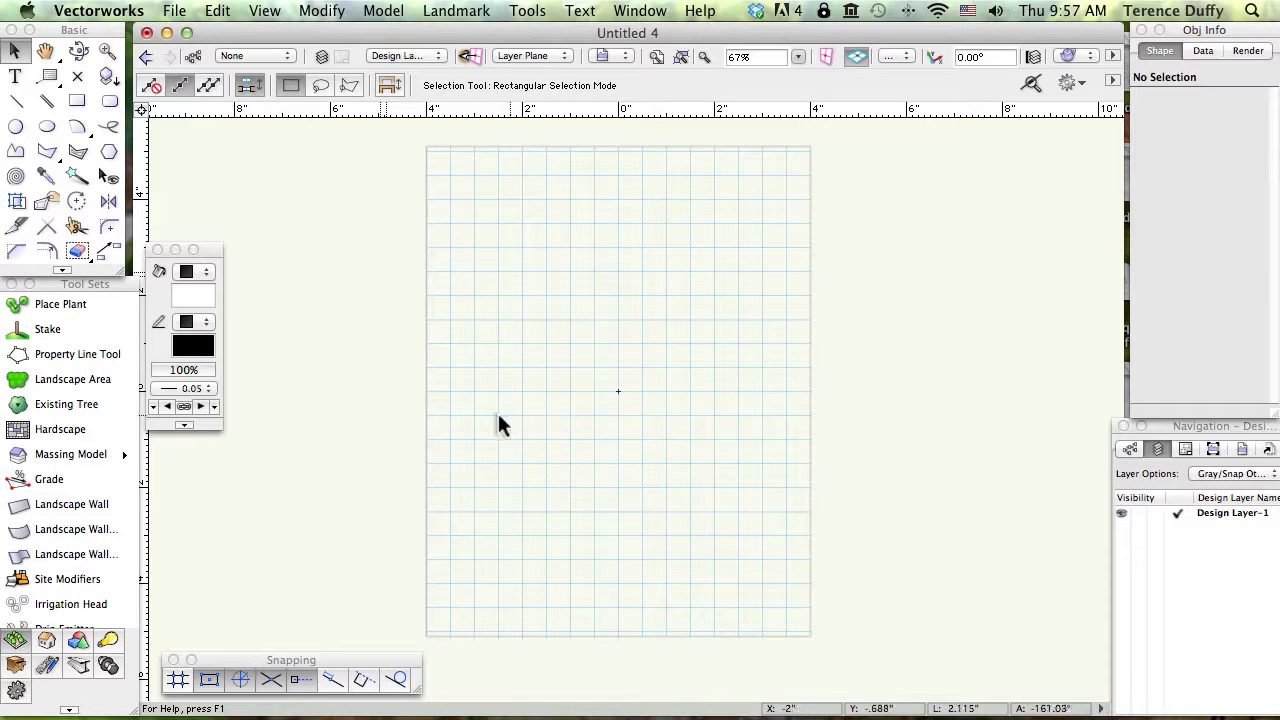
- Toggle Snap to Grid on and back off, briefly activating the Line tool before returning to the Selection tool
{"action": "left_click", "coordinate": [182, 687]}
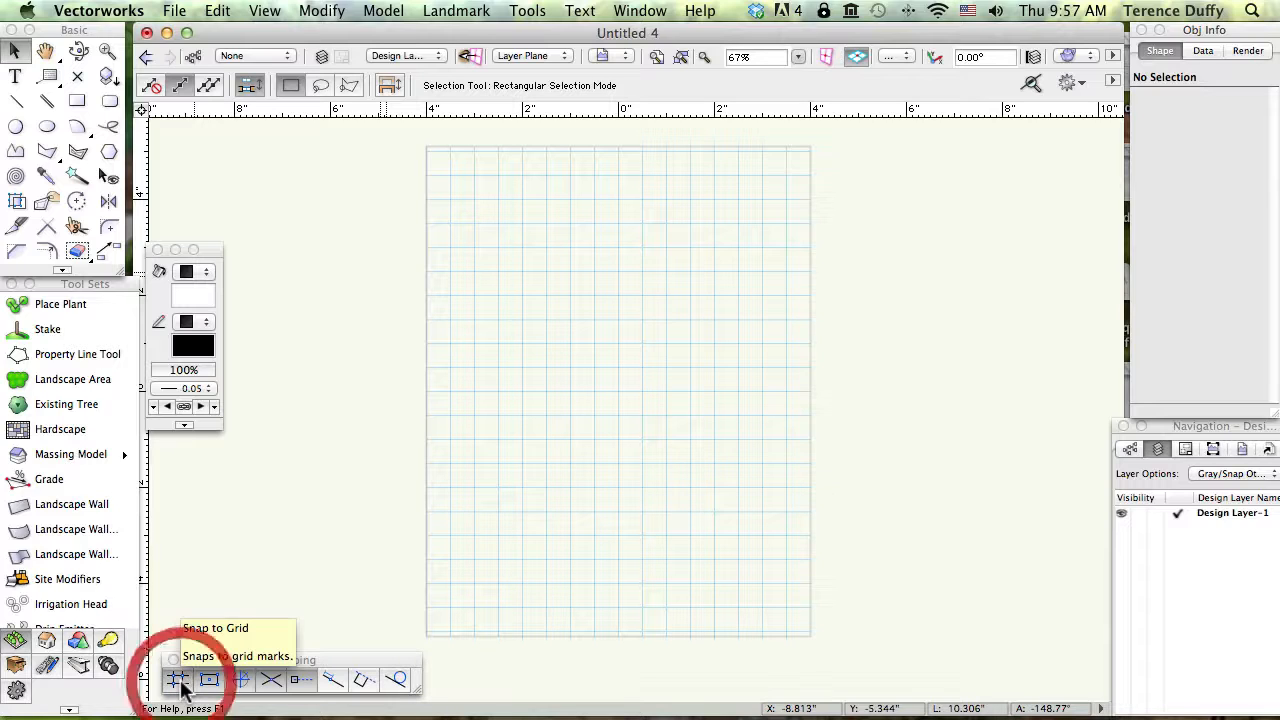
{"action": "left_click", "coordinate": [20, 104]}
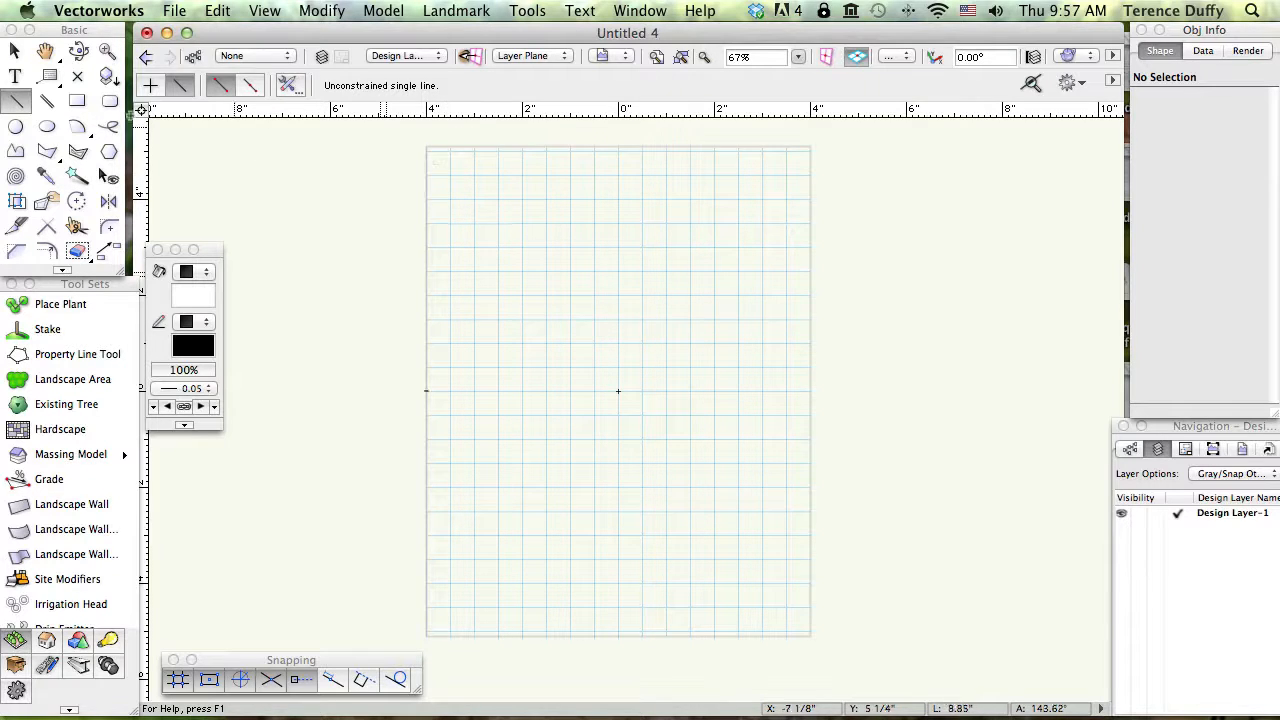
{"action": "left_click", "coordinate": [176, 681]}
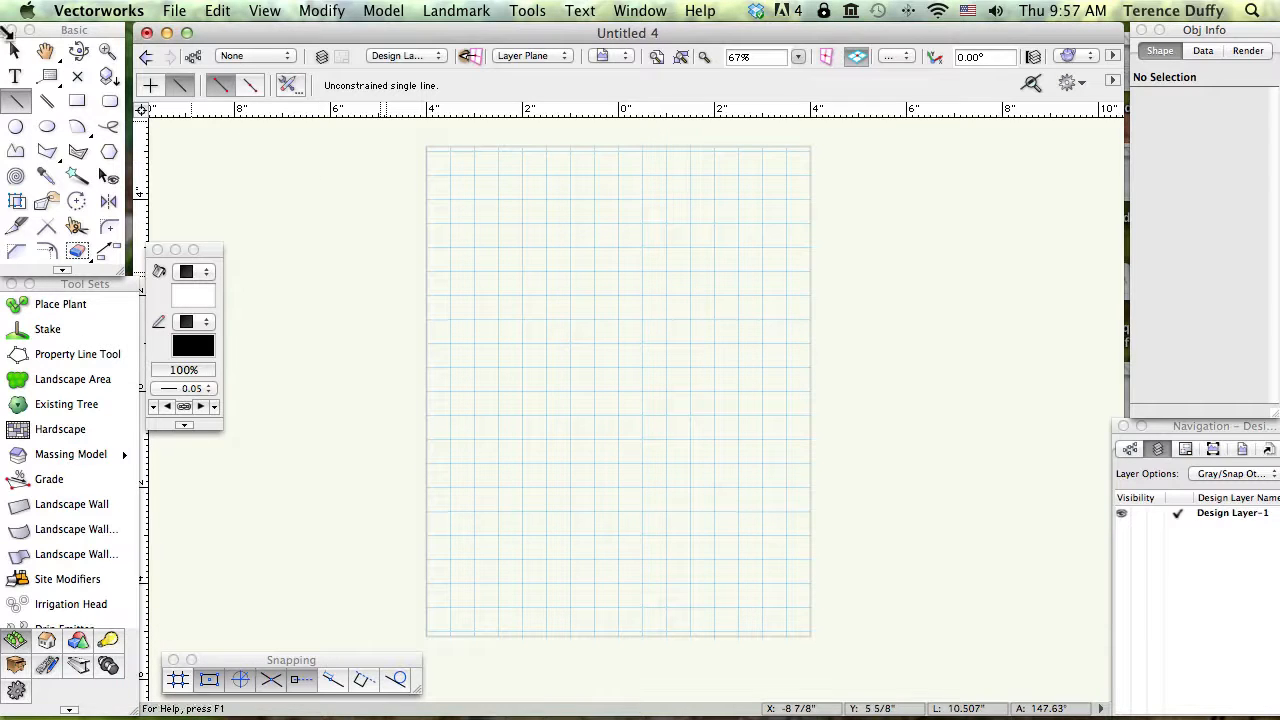
{"action": "left_click", "coordinate": [18, 52]}
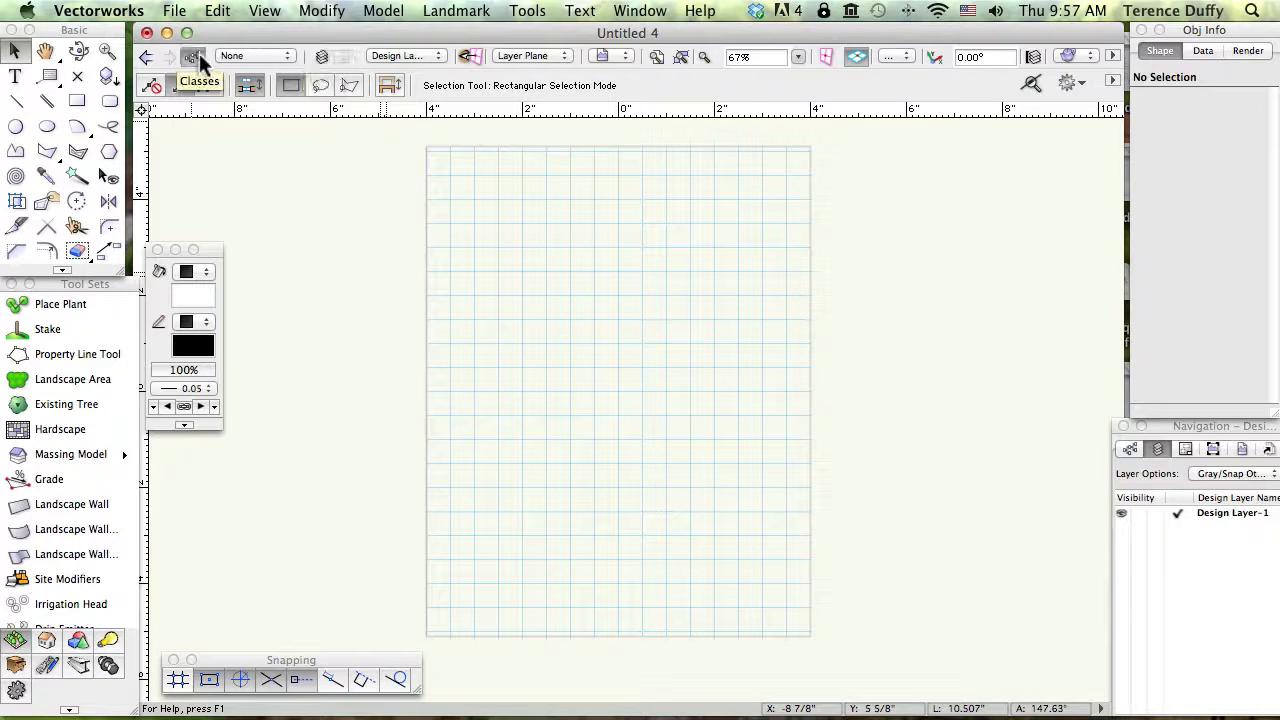
{"action": "left_click", "coordinate": [320, 55]}
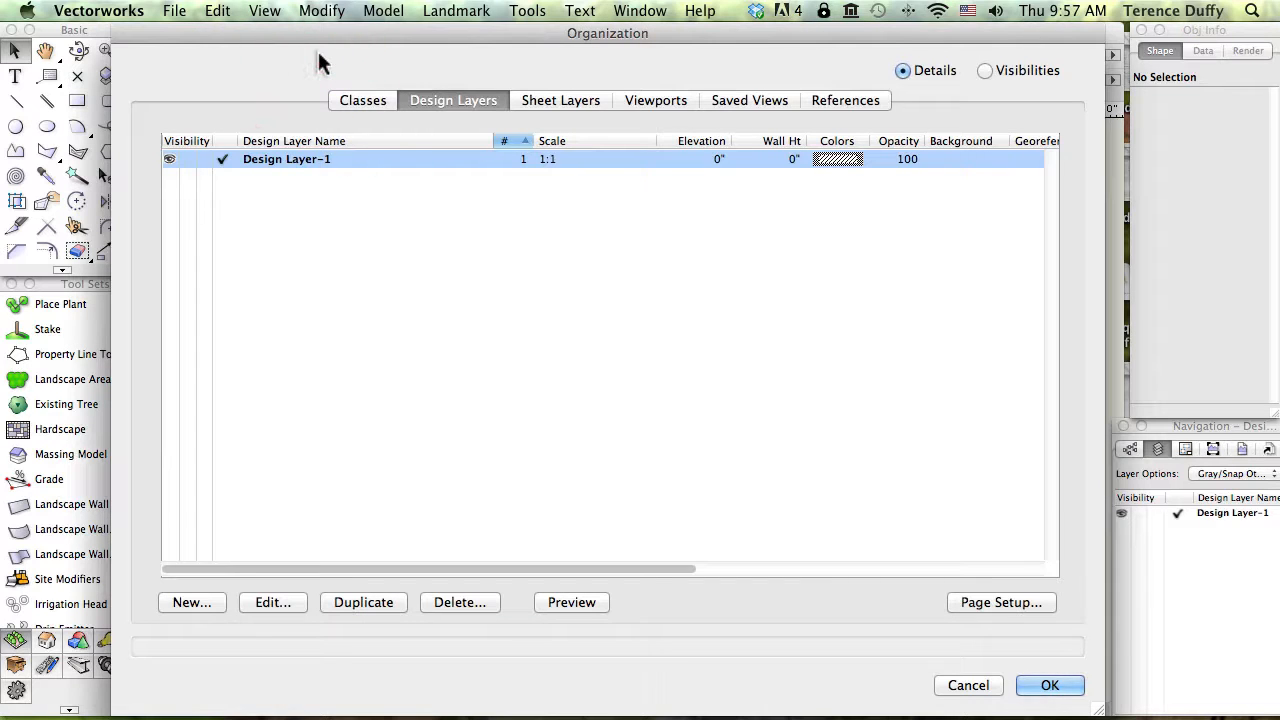
{"action": "left_click", "coordinate": [968, 685]}
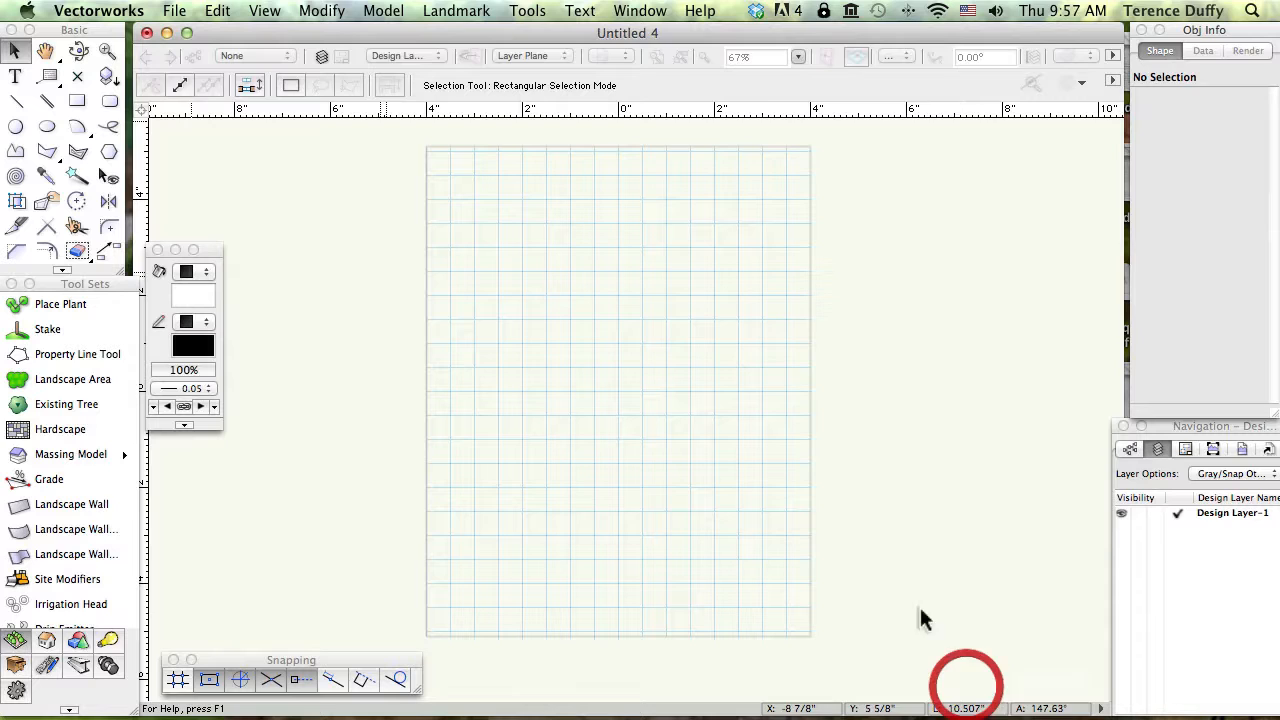
{"action": "left_click", "coordinate": [634, 14]}
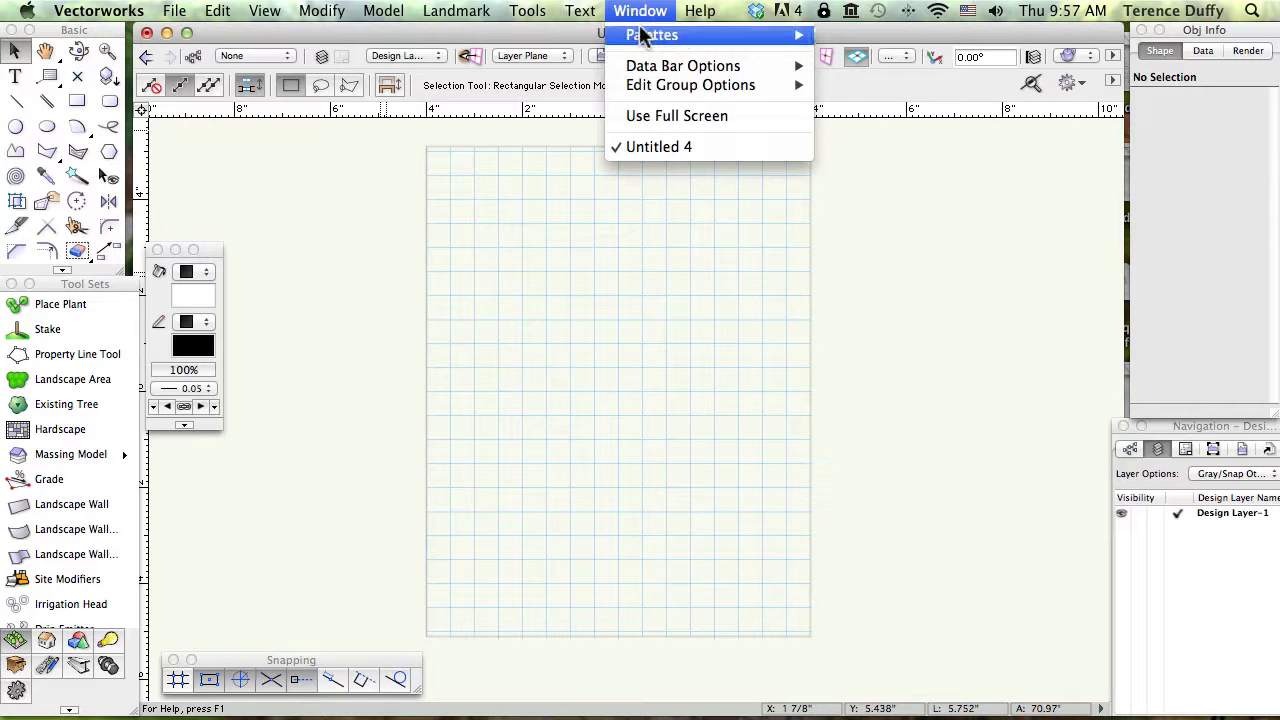
{"action": "mouse_move", "coordinate": [641, 32]}
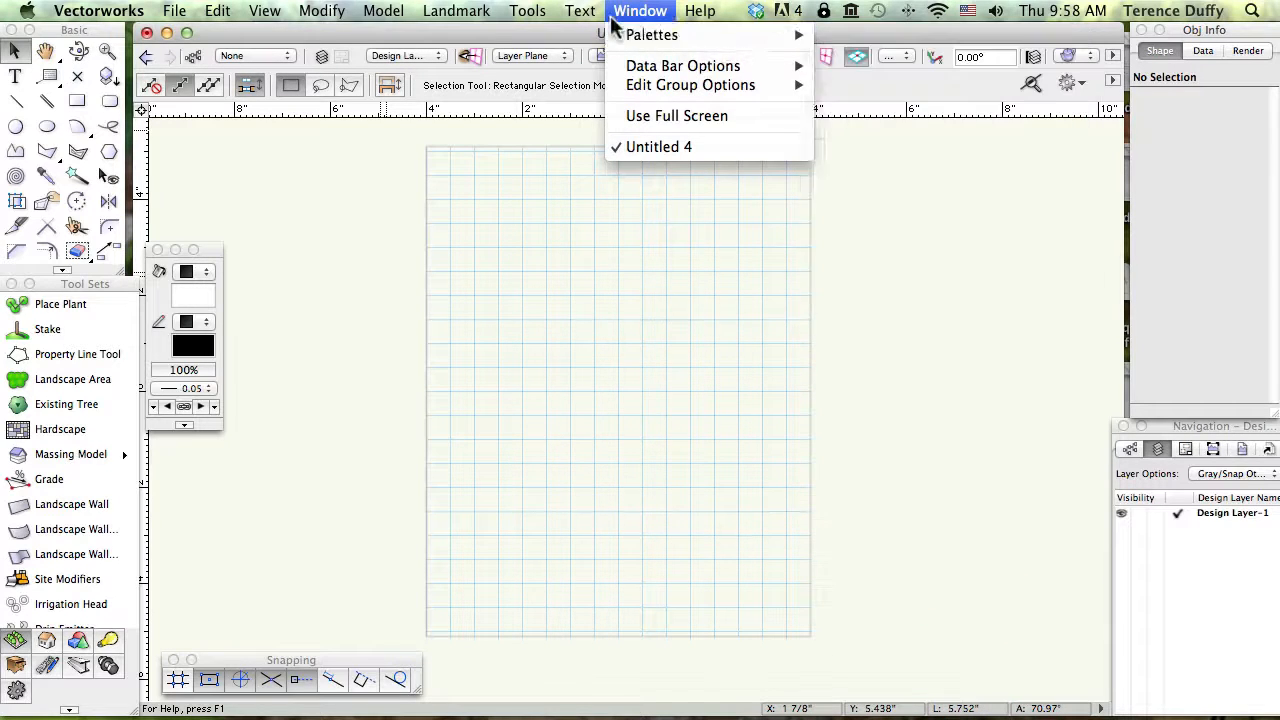
{"action": "mouse_move", "coordinate": [530, 11]}
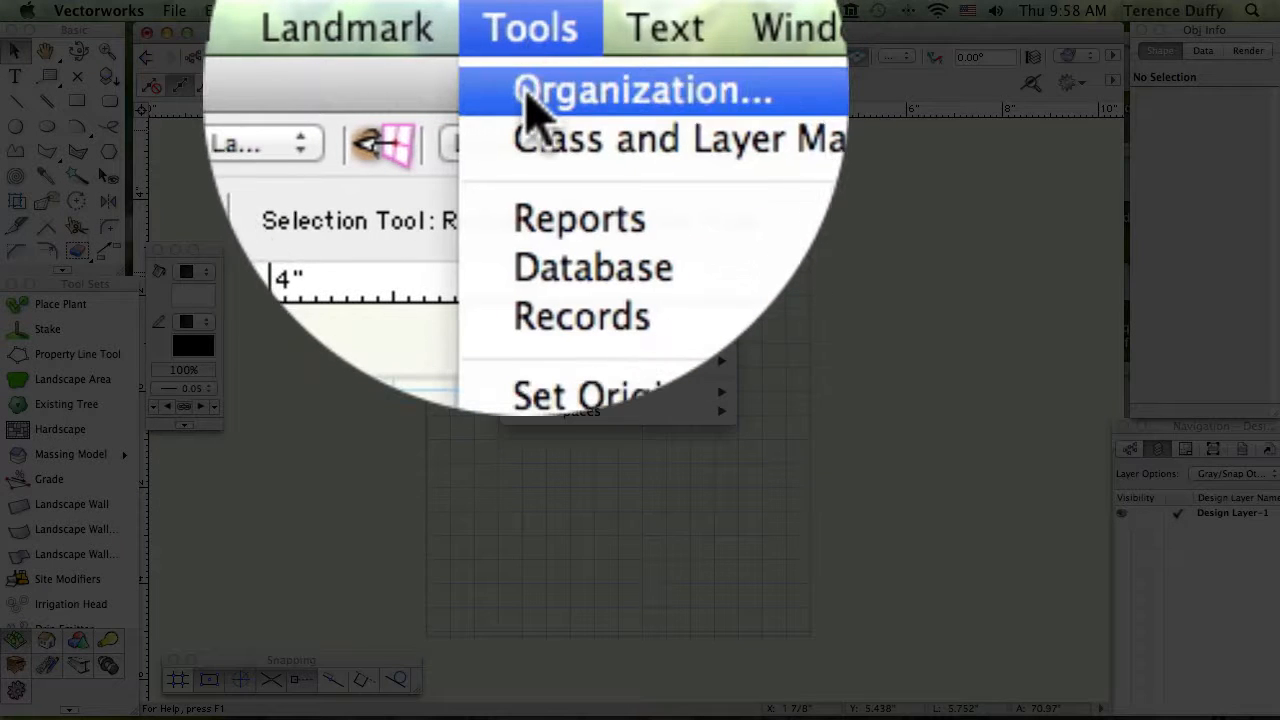
- Open the Organization settings and review the document's references, saved views, viewports, sheet layers, design layers and classes
{"action": "left_click", "coordinate": [525, 33]}
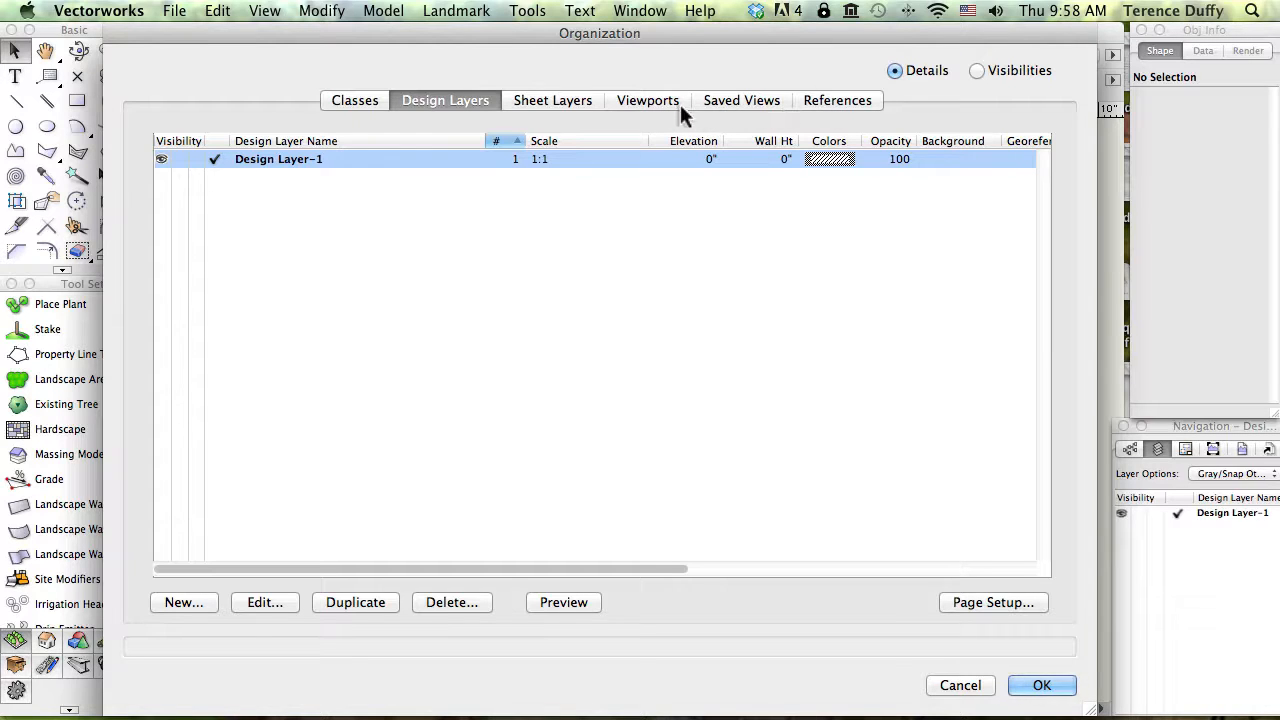
{"action": "left_click", "coordinate": [819, 101]}
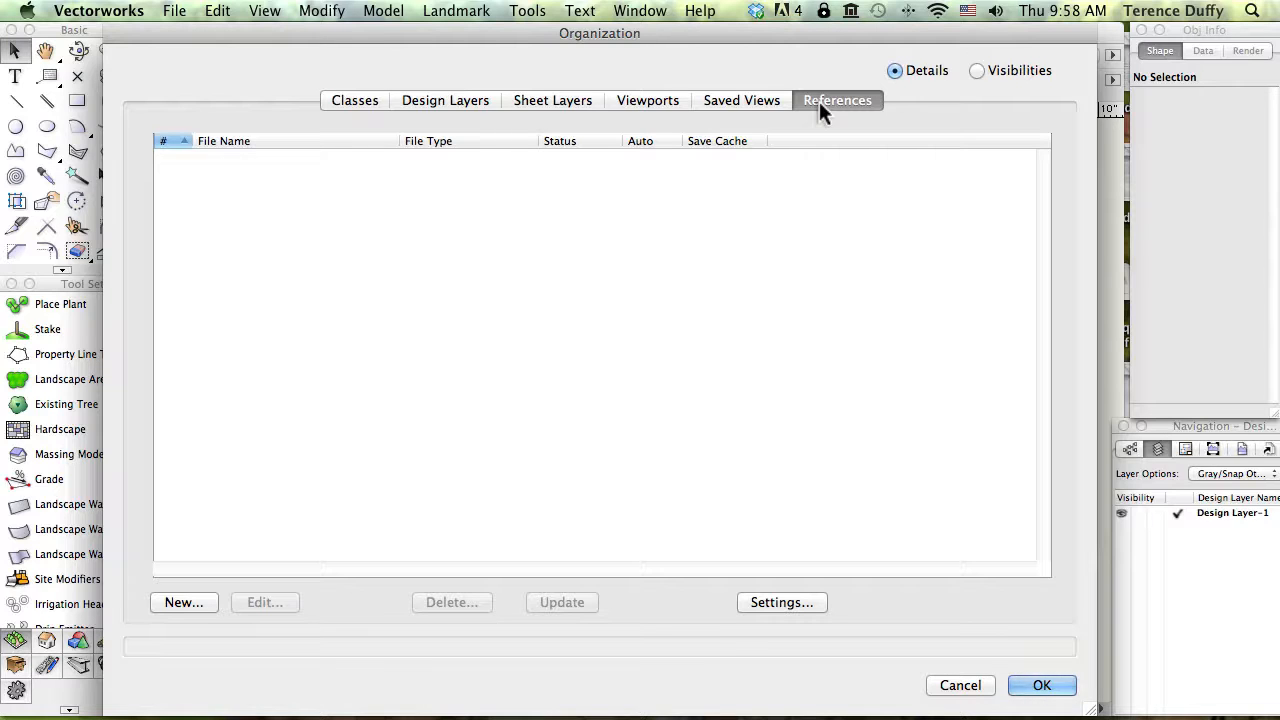
{"action": "left_click", "coordinate": [750, 100]}
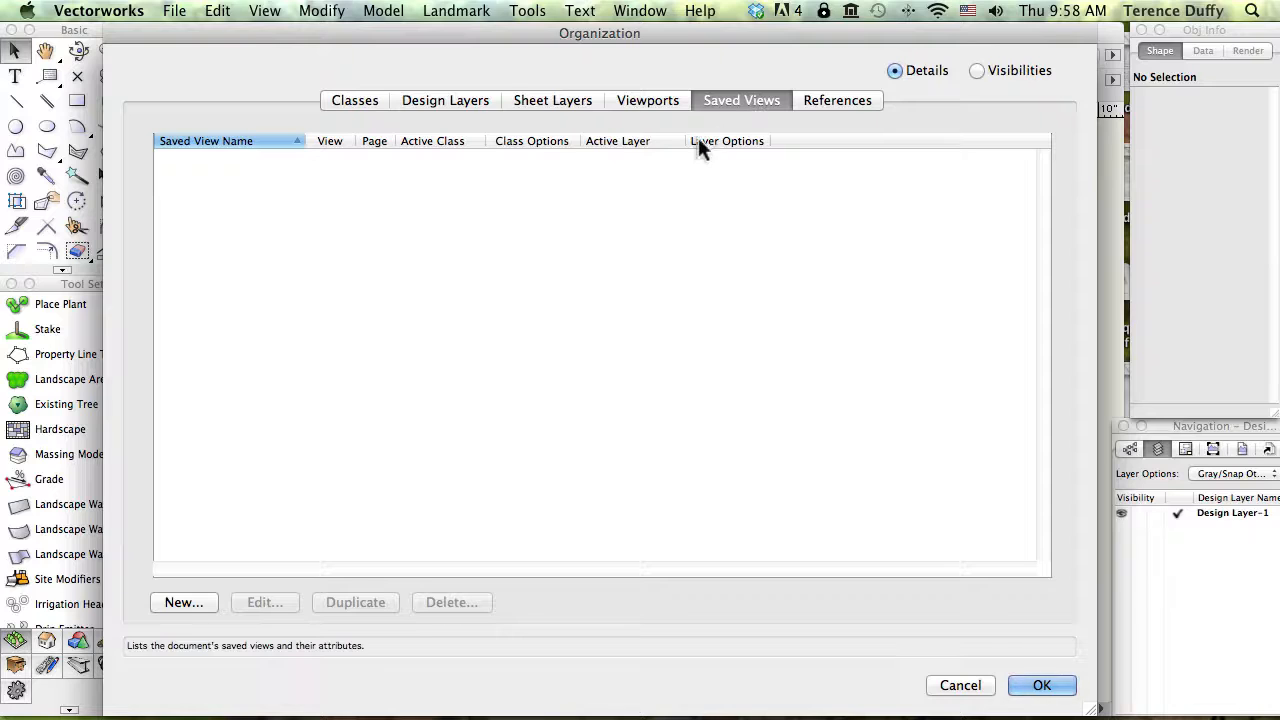
{"action": "left_click", "coordinate": [649, 100]}
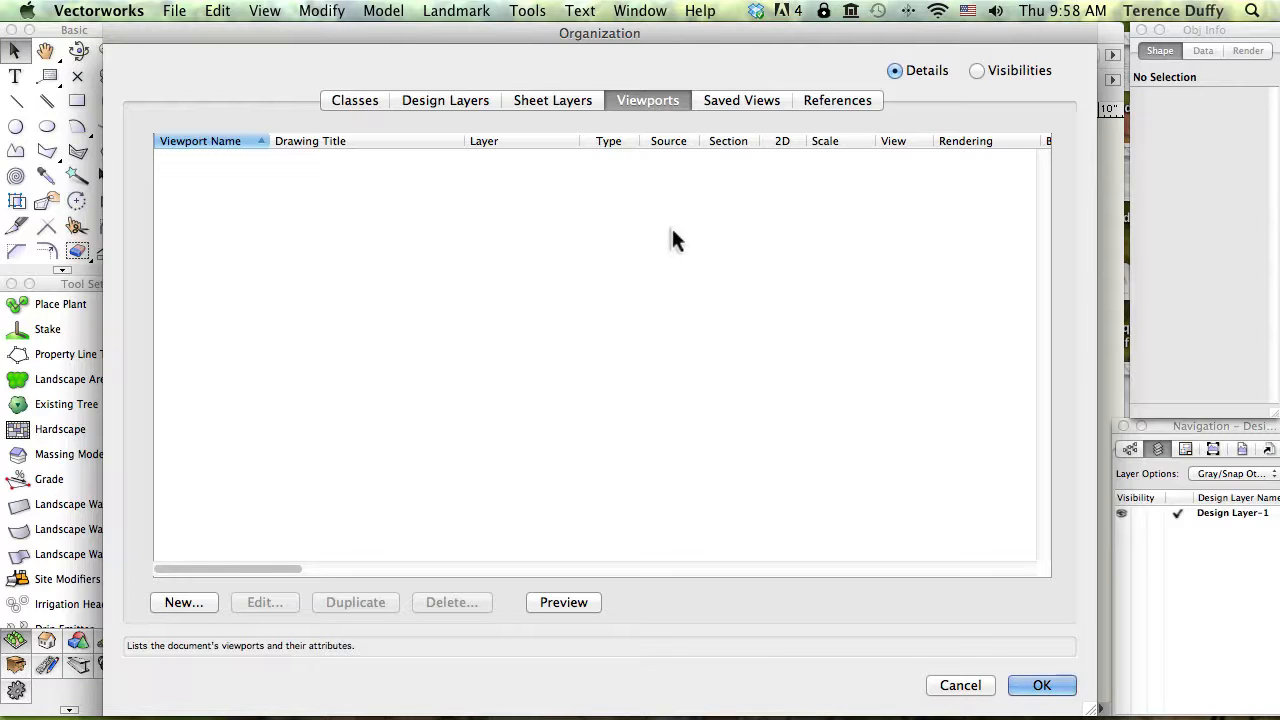
{"action": "left_click", "coordinate": [562, 100]}
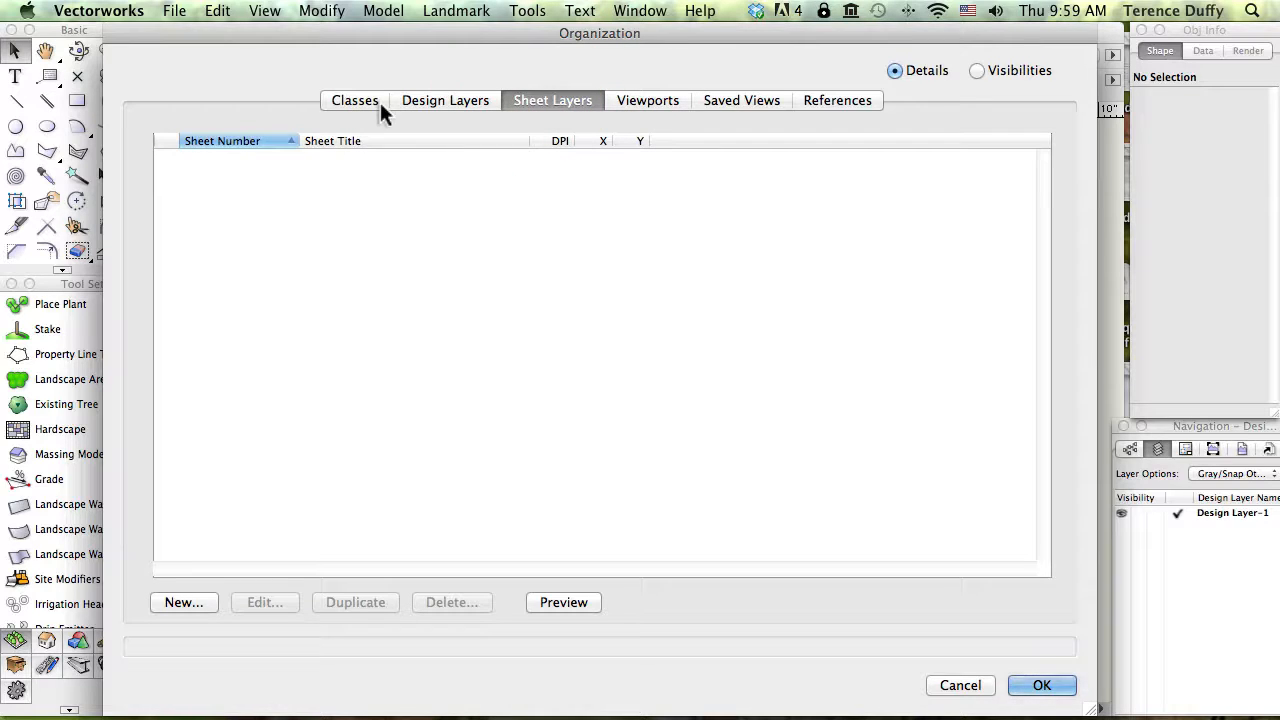
{"action": "left_click", "coordinate": [455, 100]}
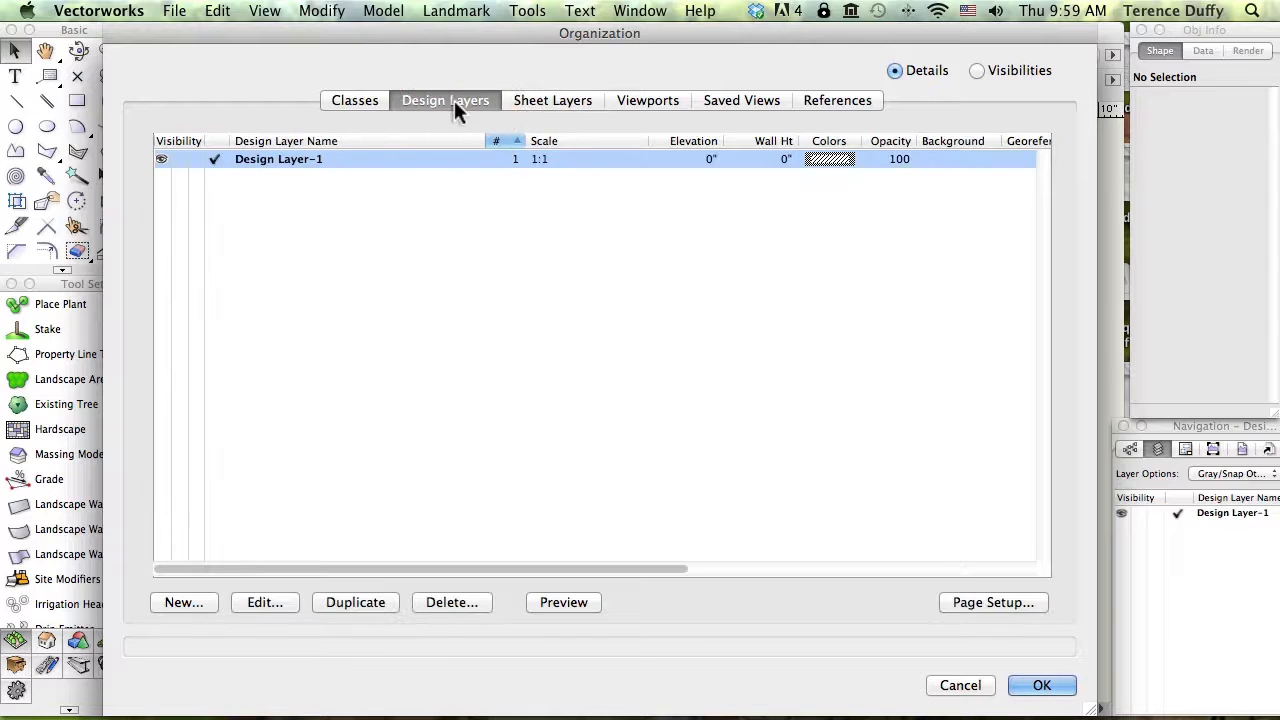
{"action": "left_click", "coordinate": [357, 101]}
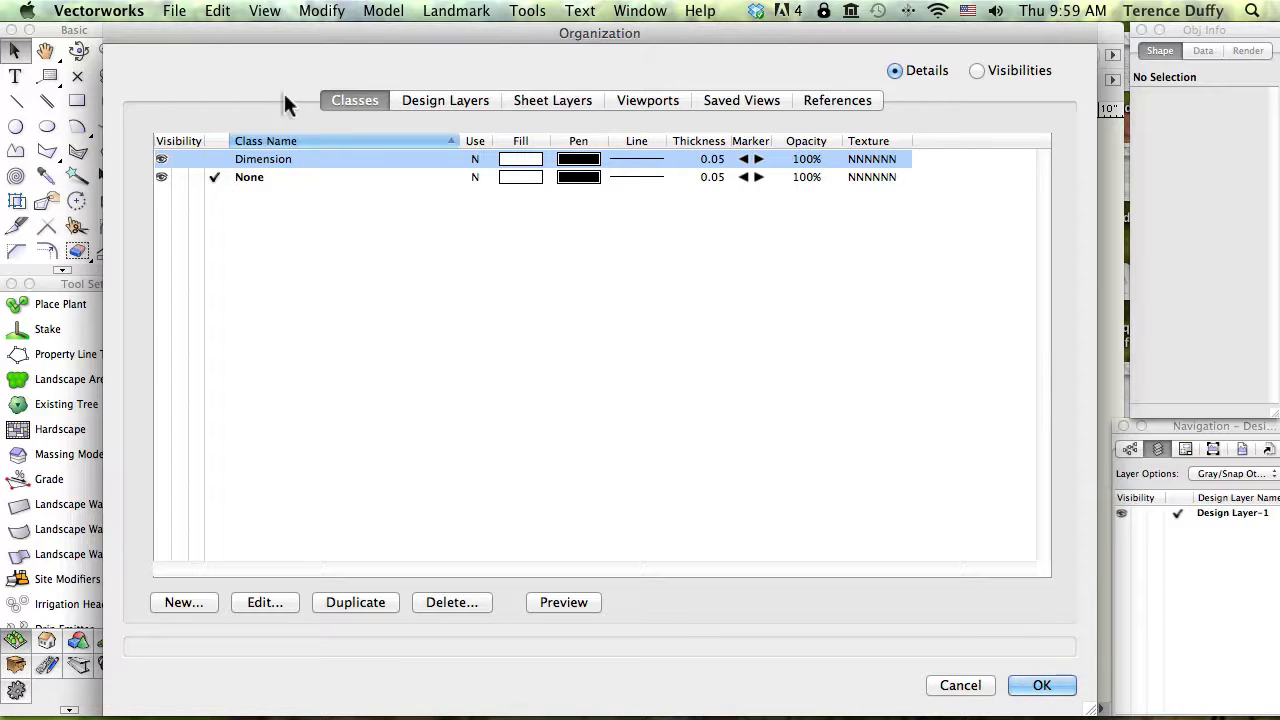
- Compare the document's design layer list with its class list and sheet layer list
{"action": "left_click", "coordinate": [444, 100]}
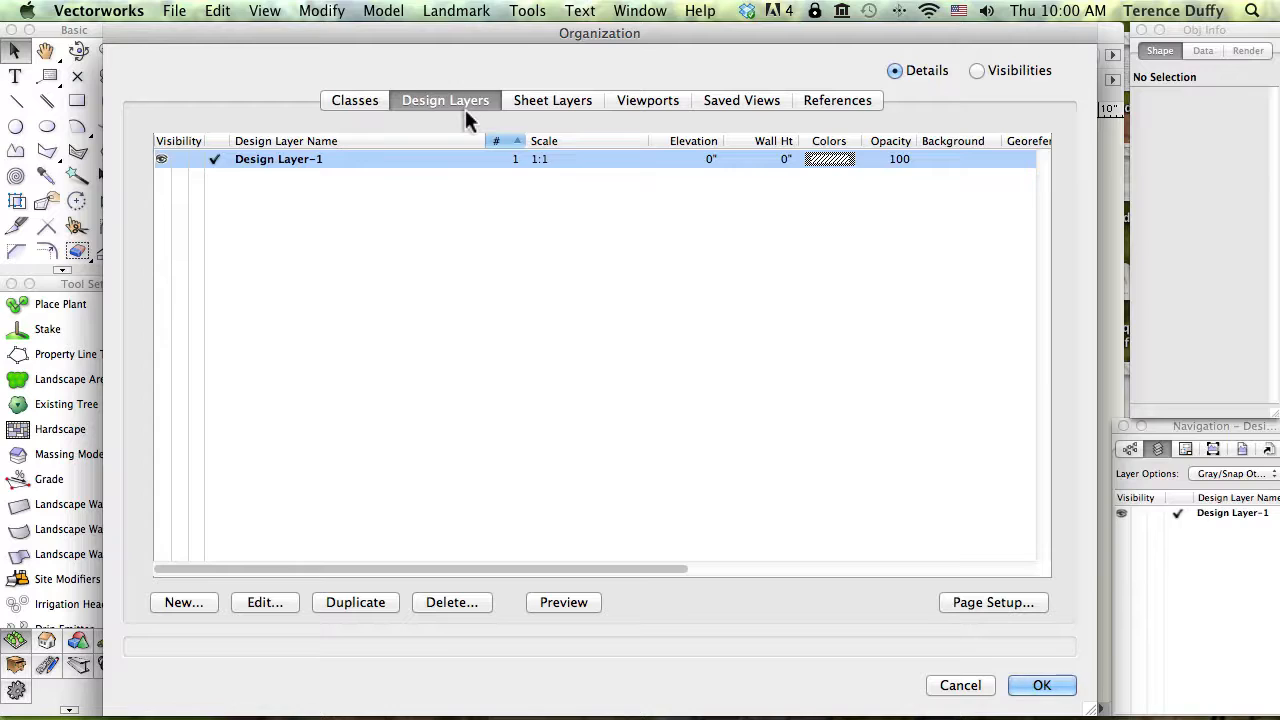
{"action": "left_click", "coordinate": [359, 105]}
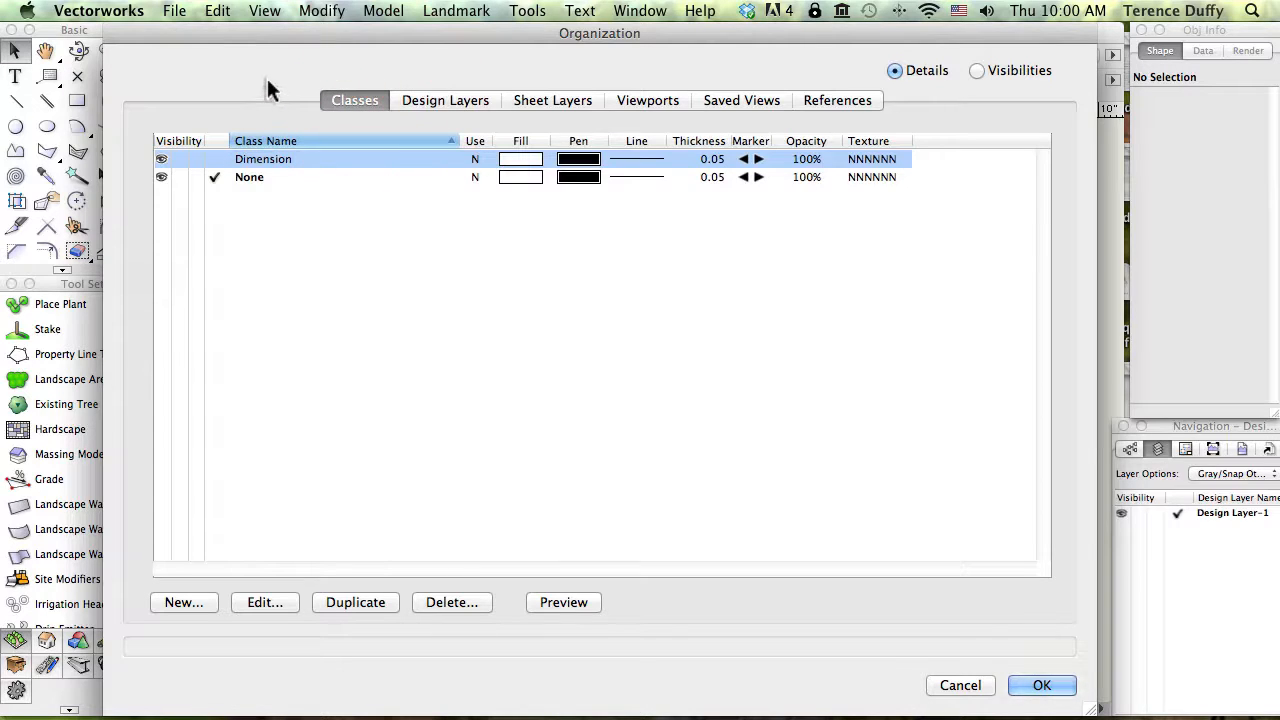
{"action": "left_click", "coordinate": [440, 99]}
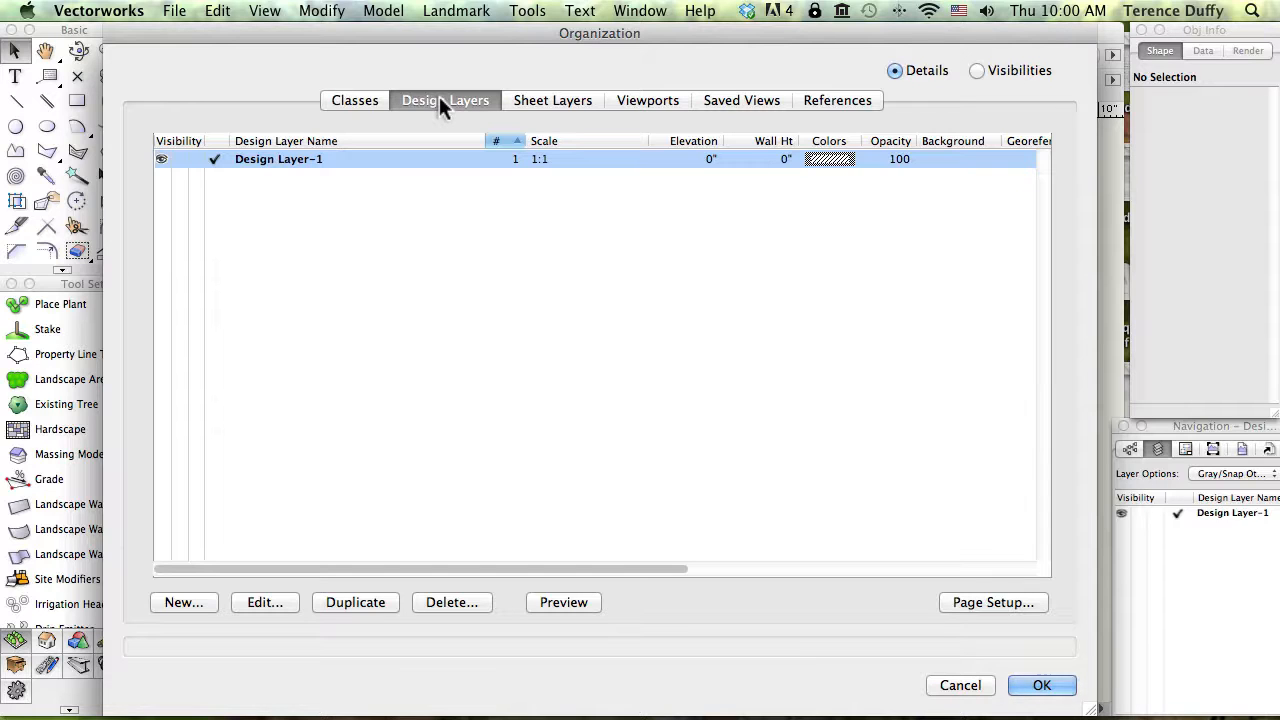
{"action": "left_click", "coordinate": [565, 100]}
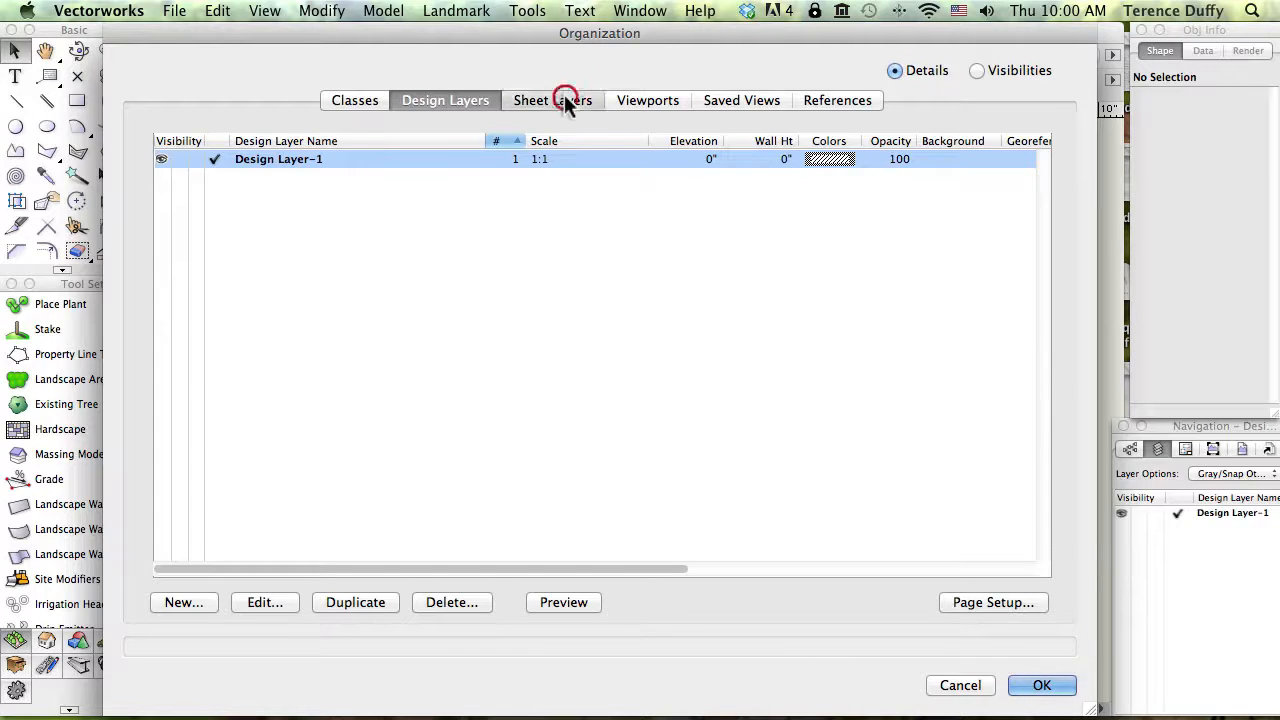
{"action": "left_click", "coordinate": [436, 102]}
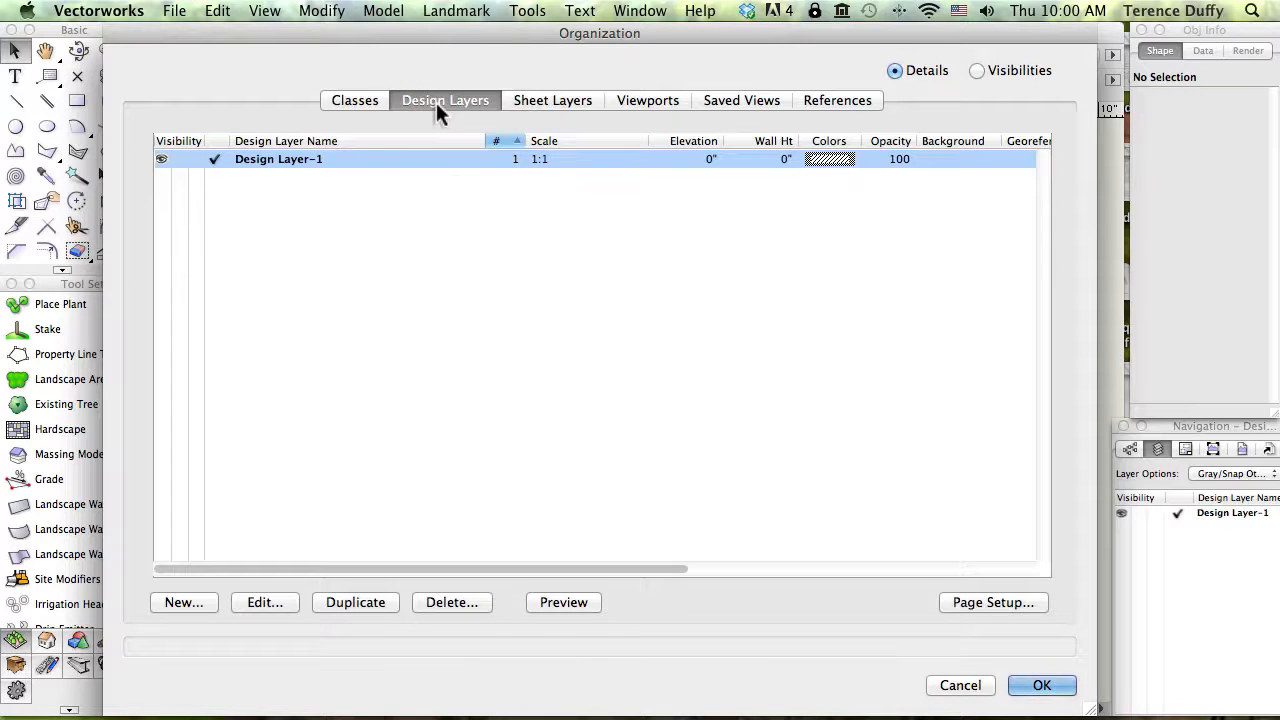
{"action": "left_click", "coordinate": [550, 100]}
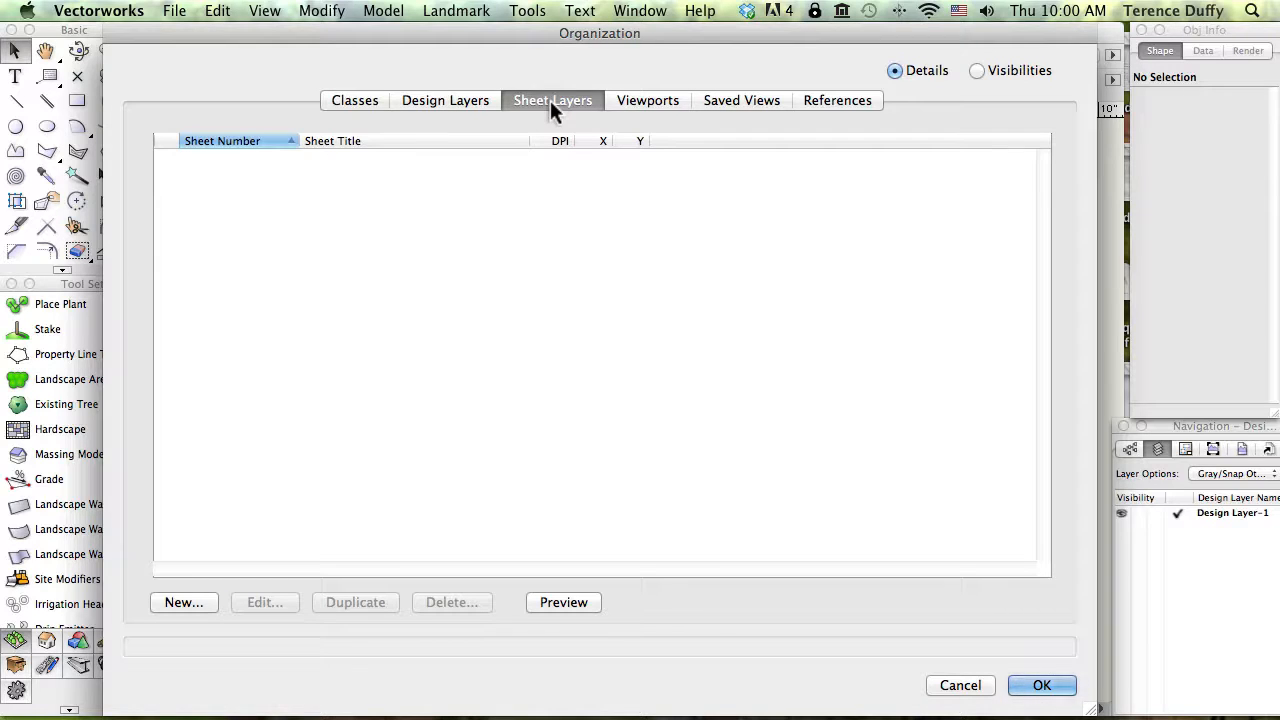
{"action": "left_click", "coordinate": [459, 99]}
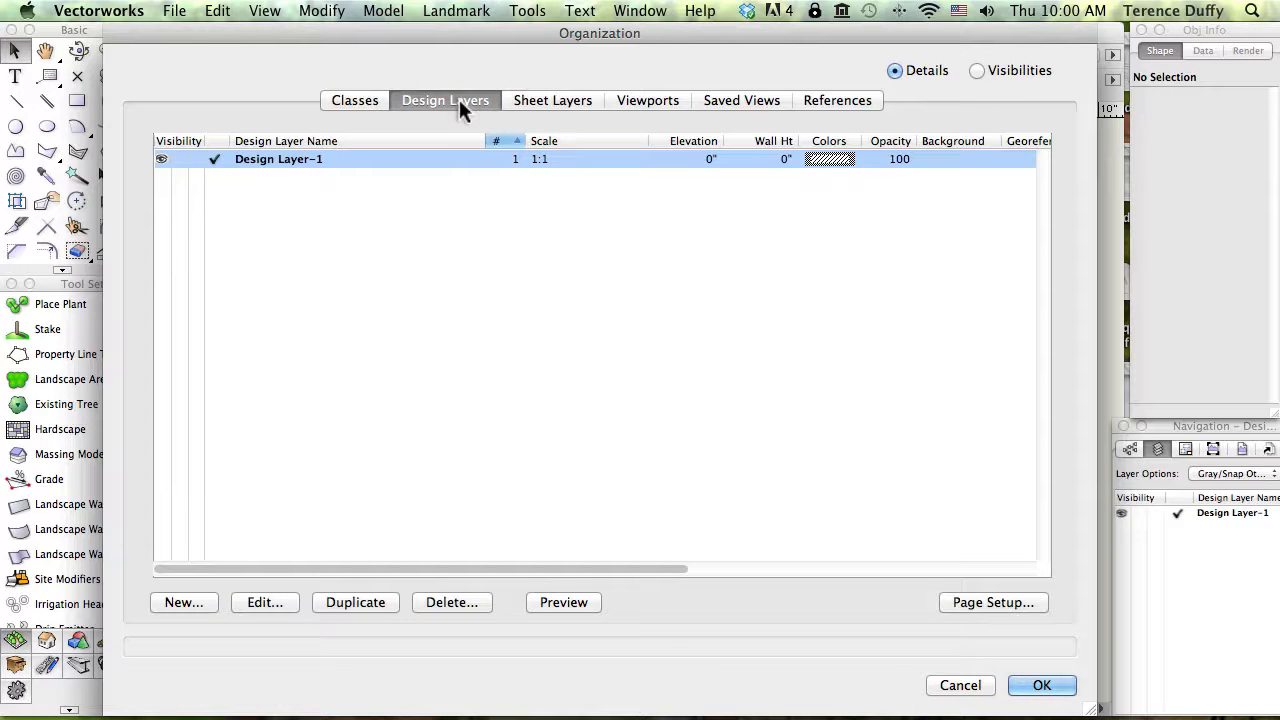
{"action": "left_click", "coordinate": [544, 99]}
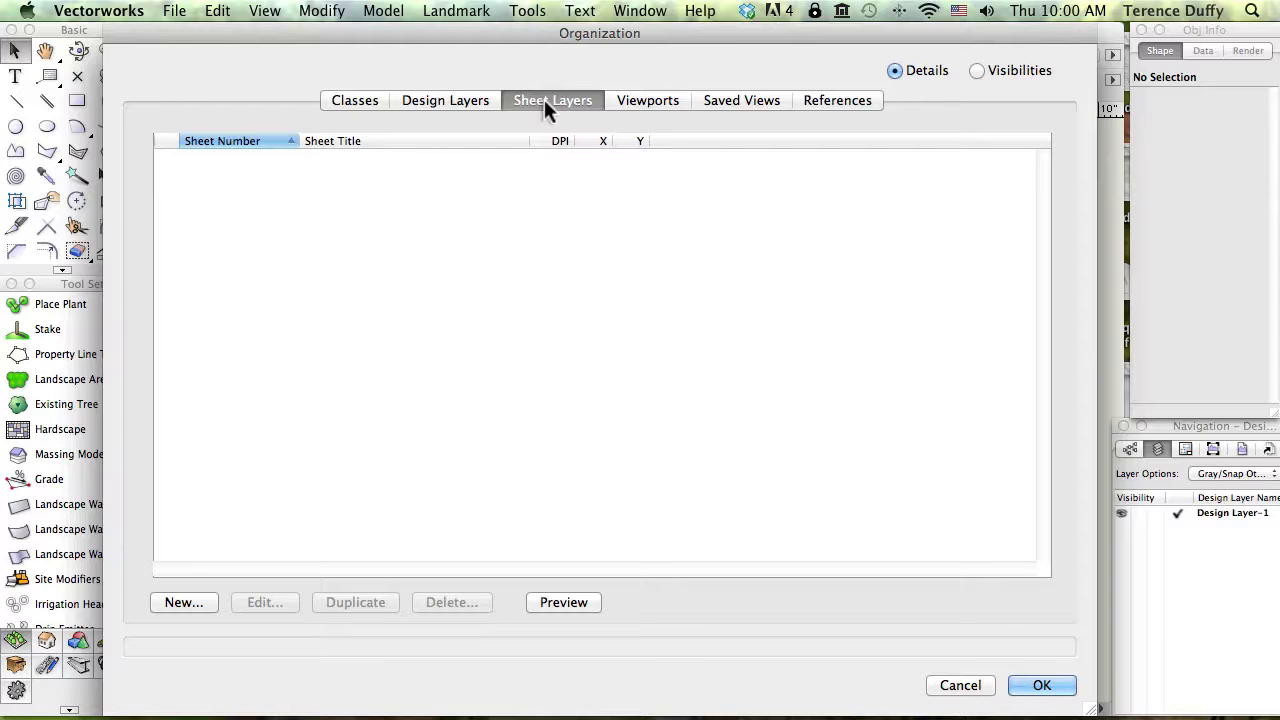
- Create a new design layer named "Import", leaving the standard layer import templates unused
{"action": "left_click", "coordinate": [422, 100]}
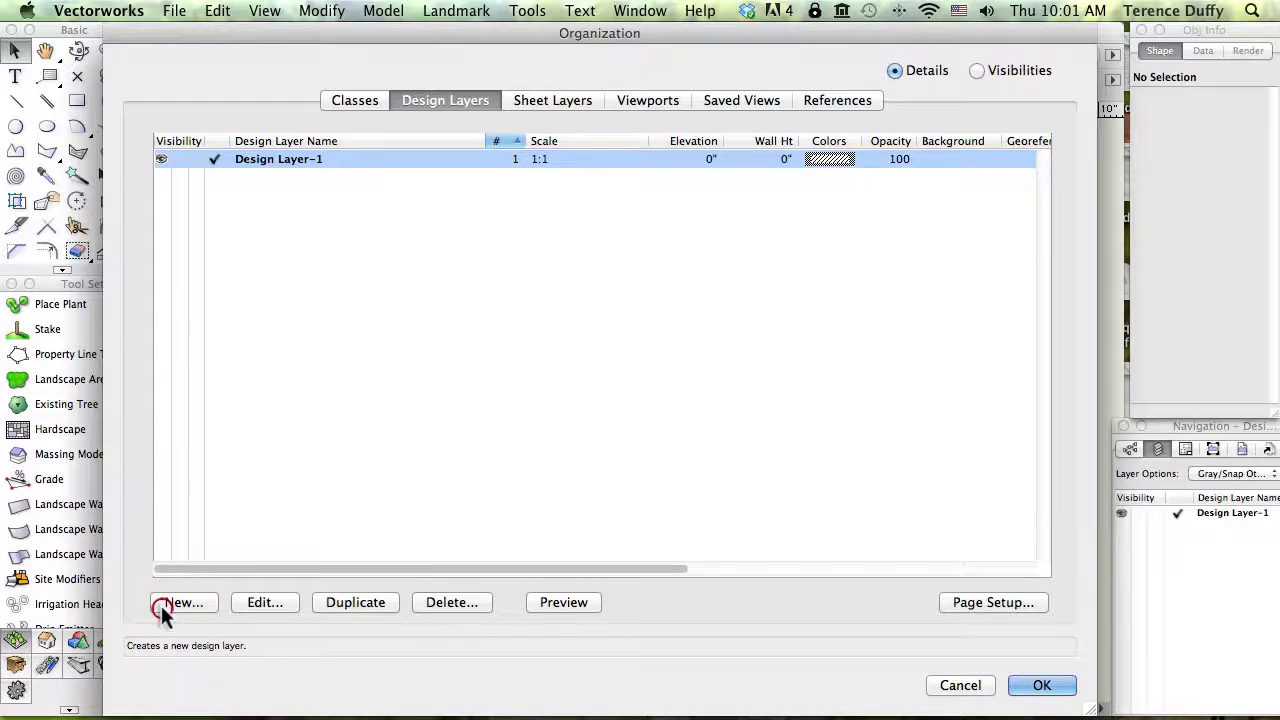
{"action": "left_click", "coordinate": [161, 605]}
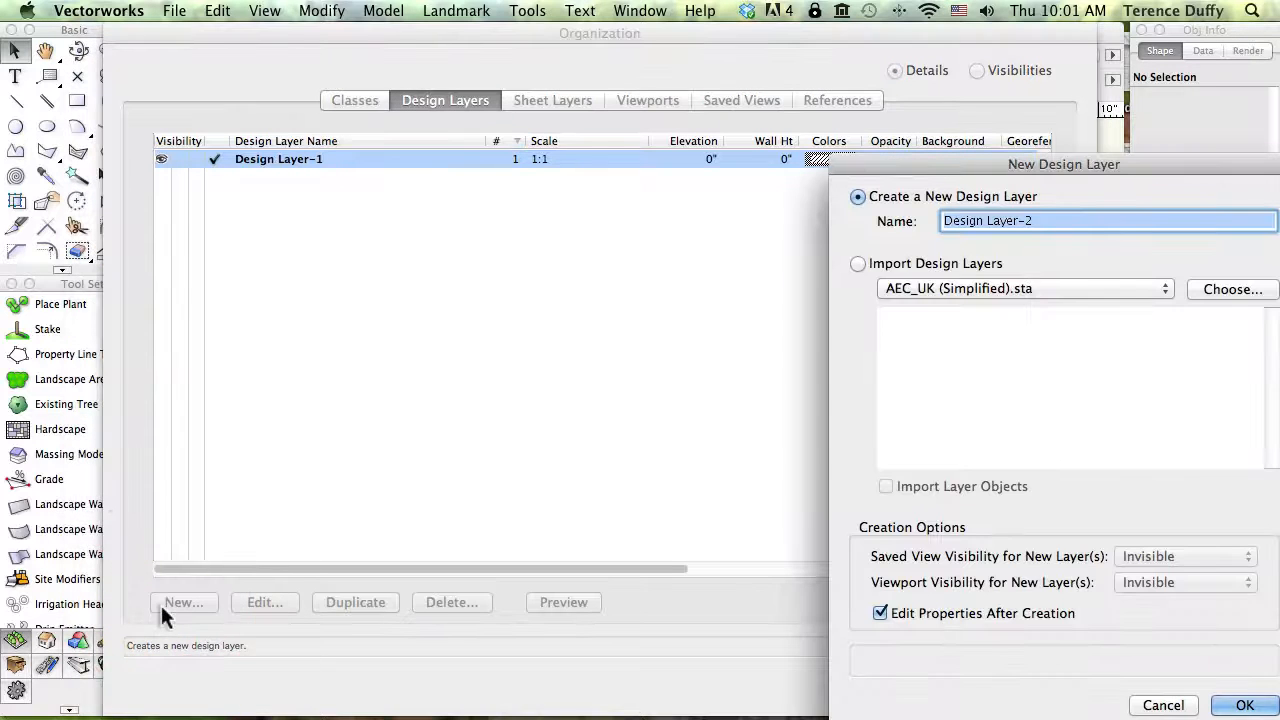
{"action": "left_click_drag", "start_coordinate": [907, 156], "coordinate": [391, 37]}
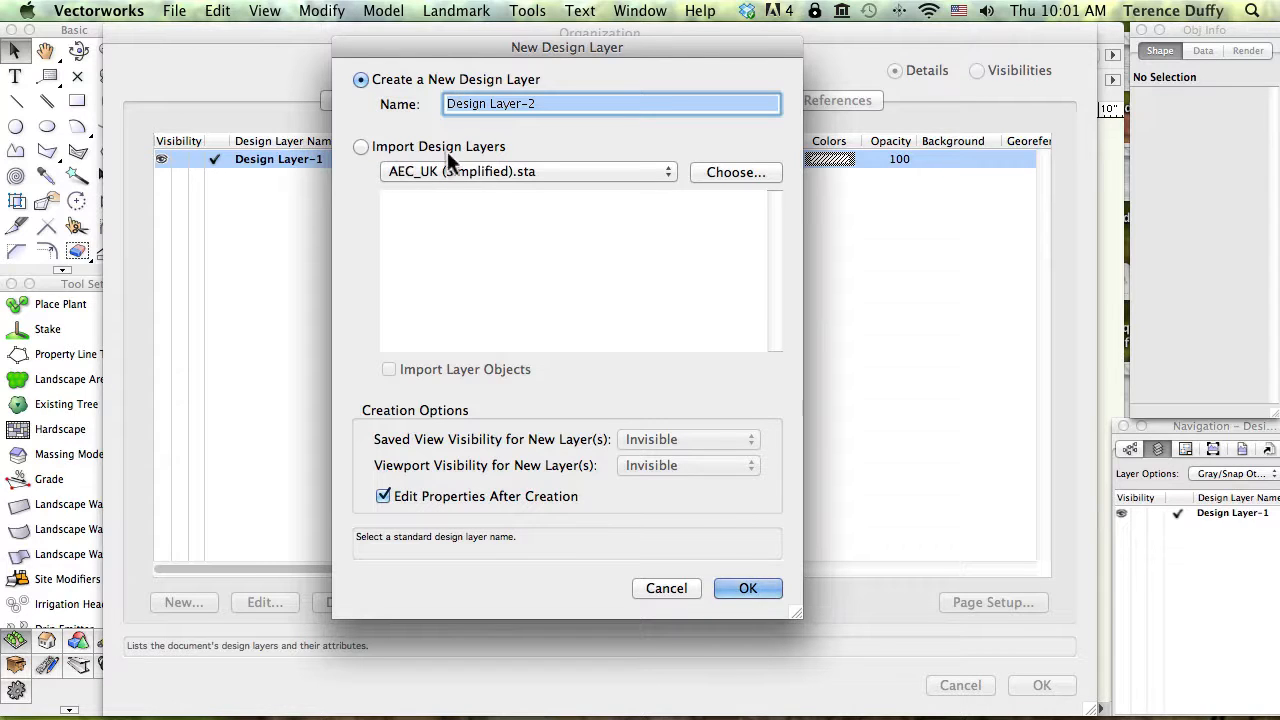
{"action": "left_click", "coordinate": [530, 171]}
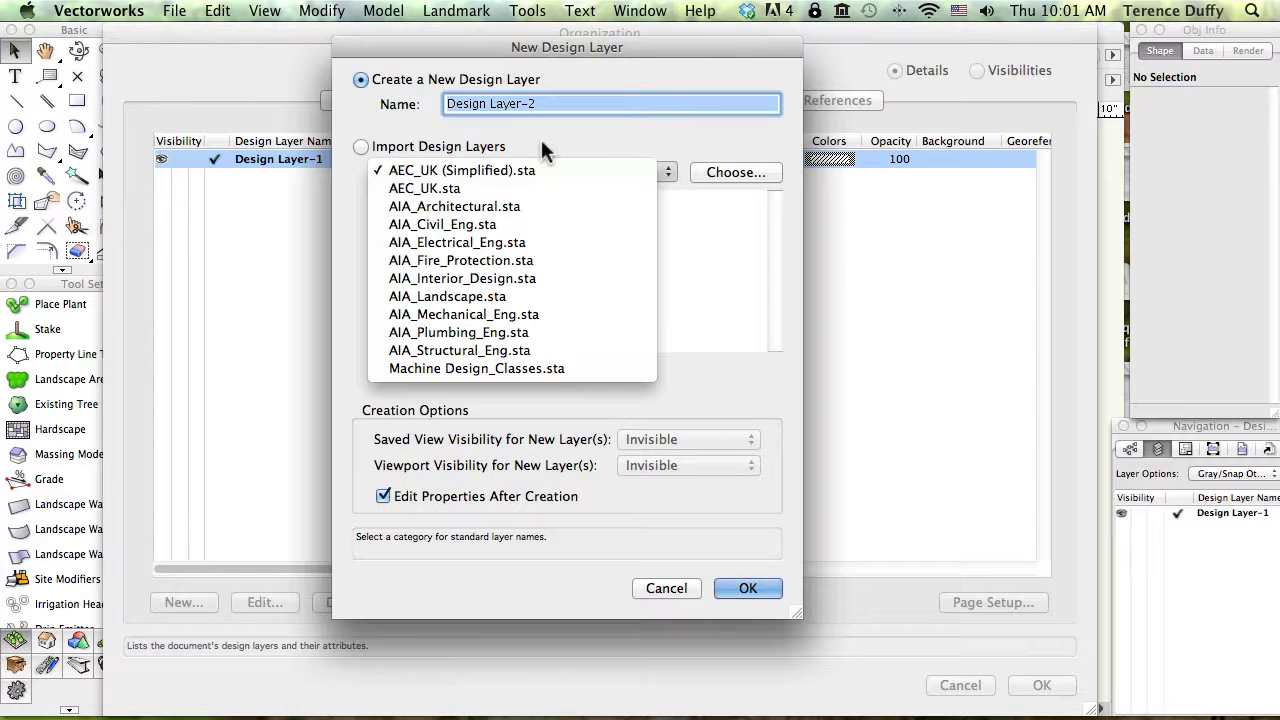
{"action": "left_click", "coordinate": [542, 145]}
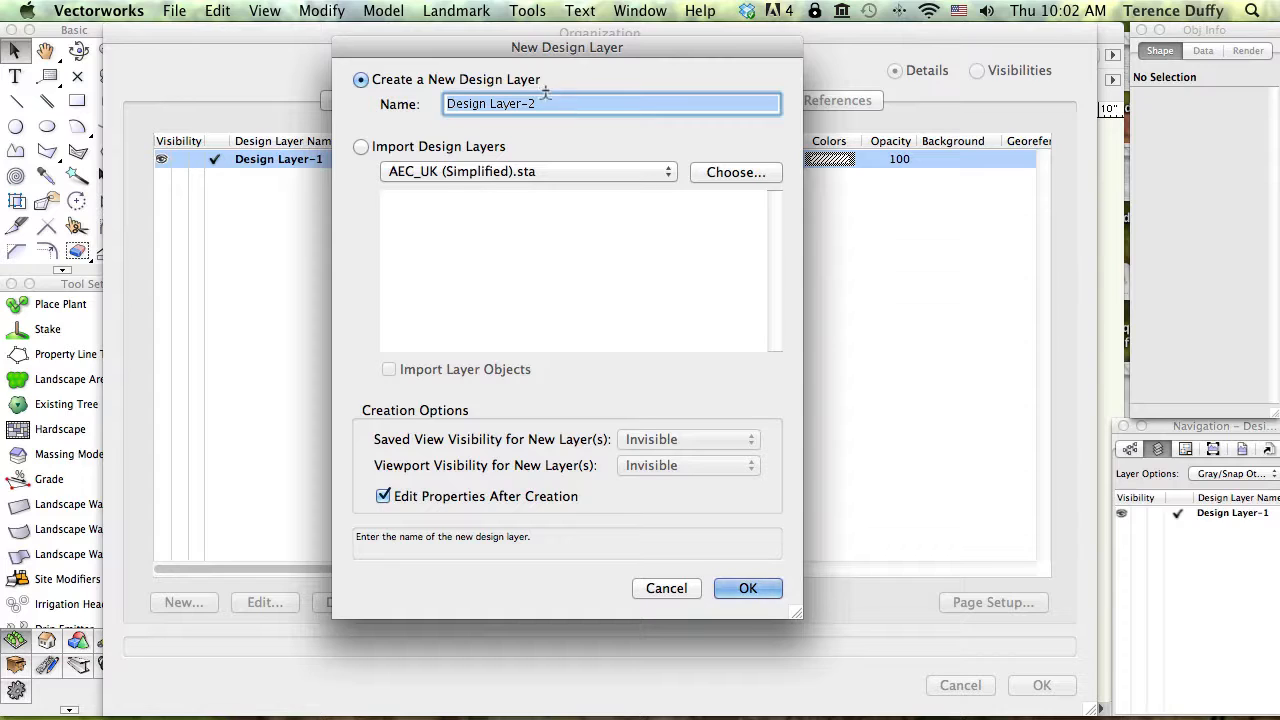
{"action": "type", "text": "Im"}
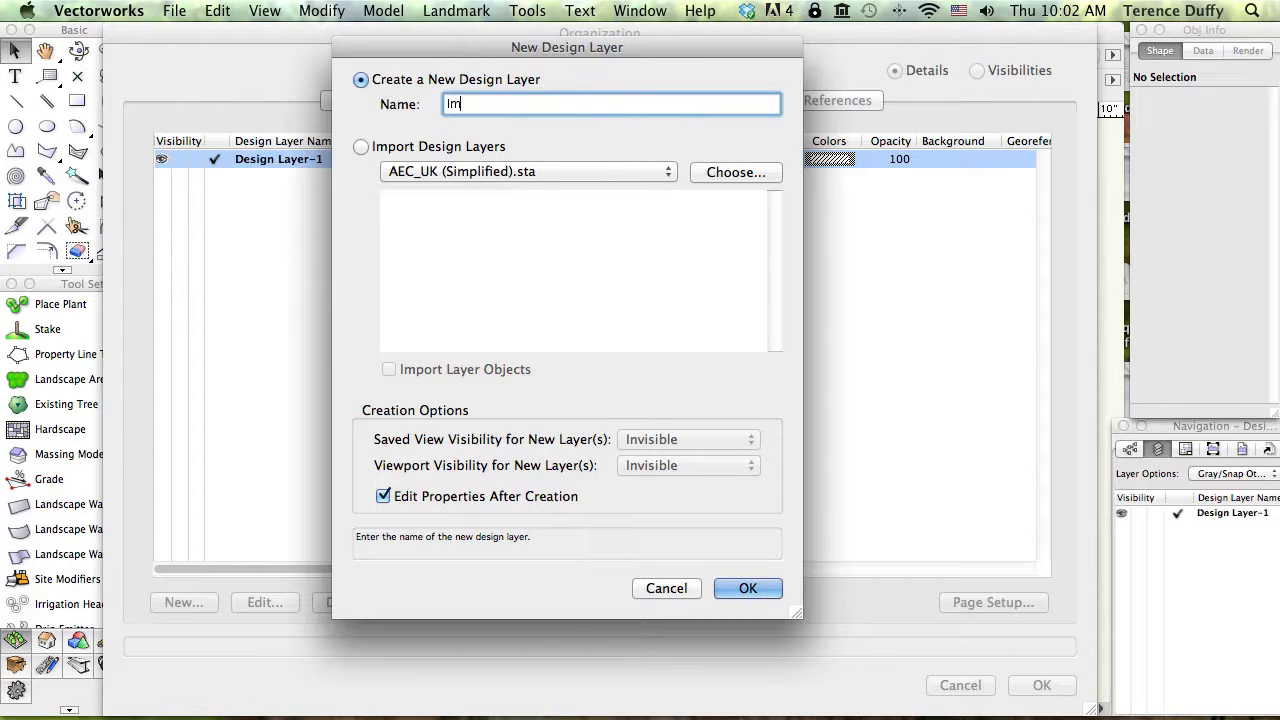
{"action": "type", "text": "port"}
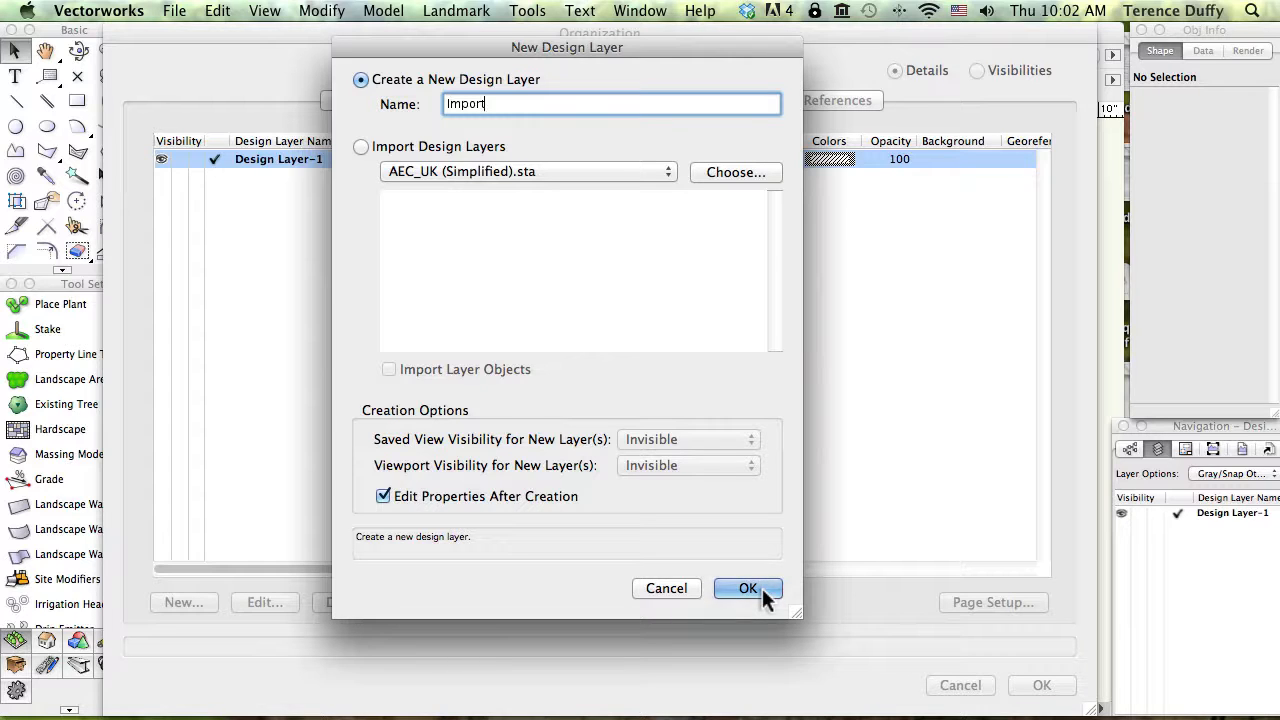
{"action": "left_click", "coordinate": [762, 588]}
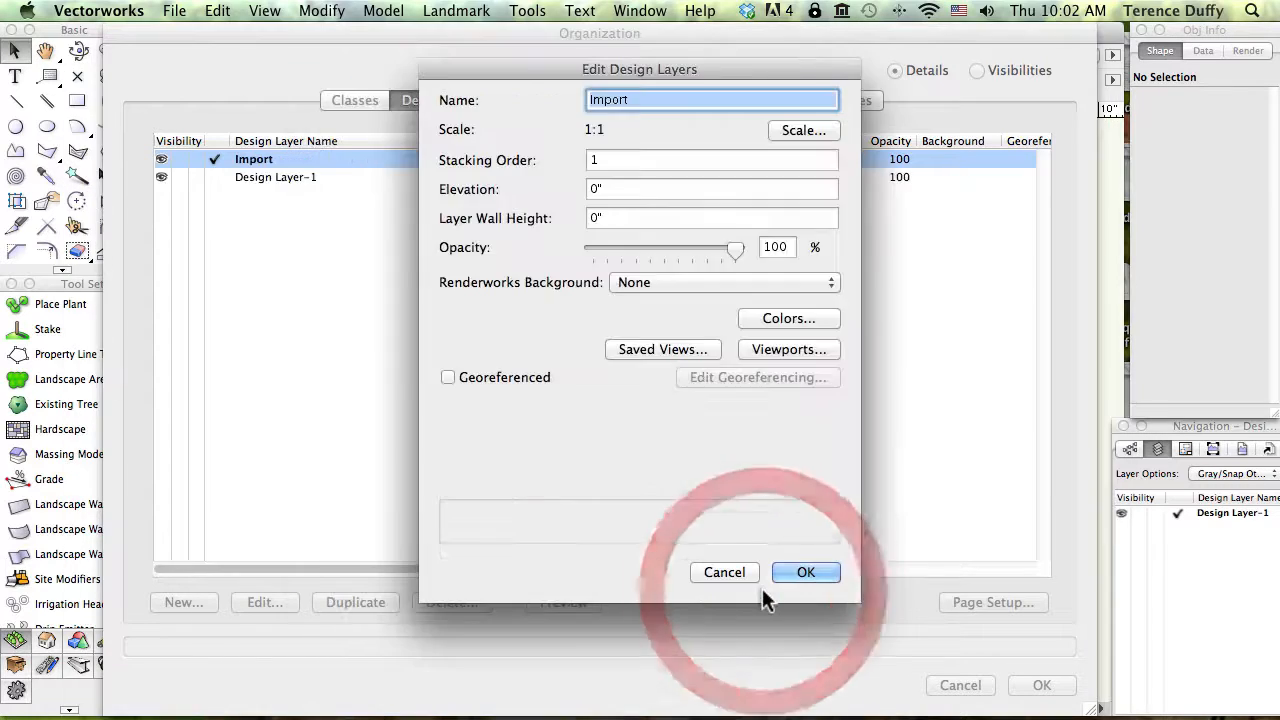
- Open the Import layer's scale settings and try the preset scales 1" = 10', 1:10, 1/8", 1", 1:200 and 1:500
{"action": "left_click_drag", "start_coordinate": [693, 52], "coordinate": [597, 45]}
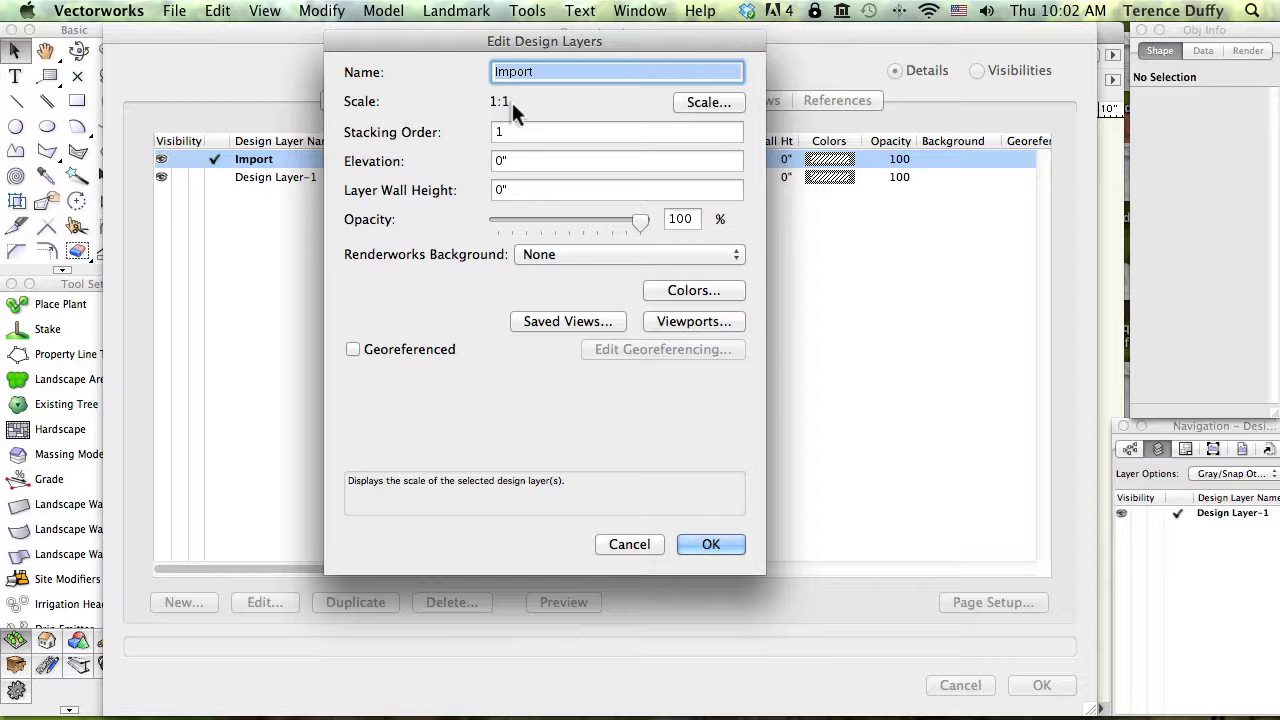
{"action": "left_click", "coordinate": [718, 99]}
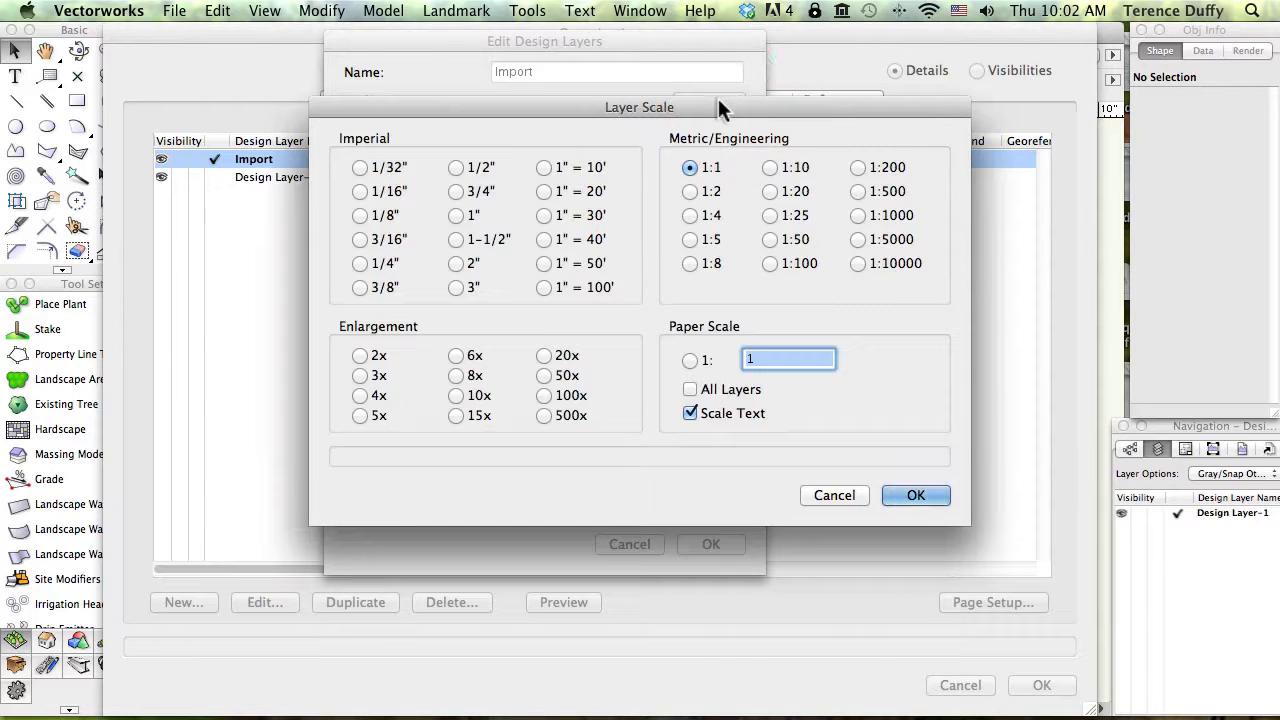
{"action": "left_click_drag", "start_coordinate": [716, 101], "coordinate": [717, 33]}
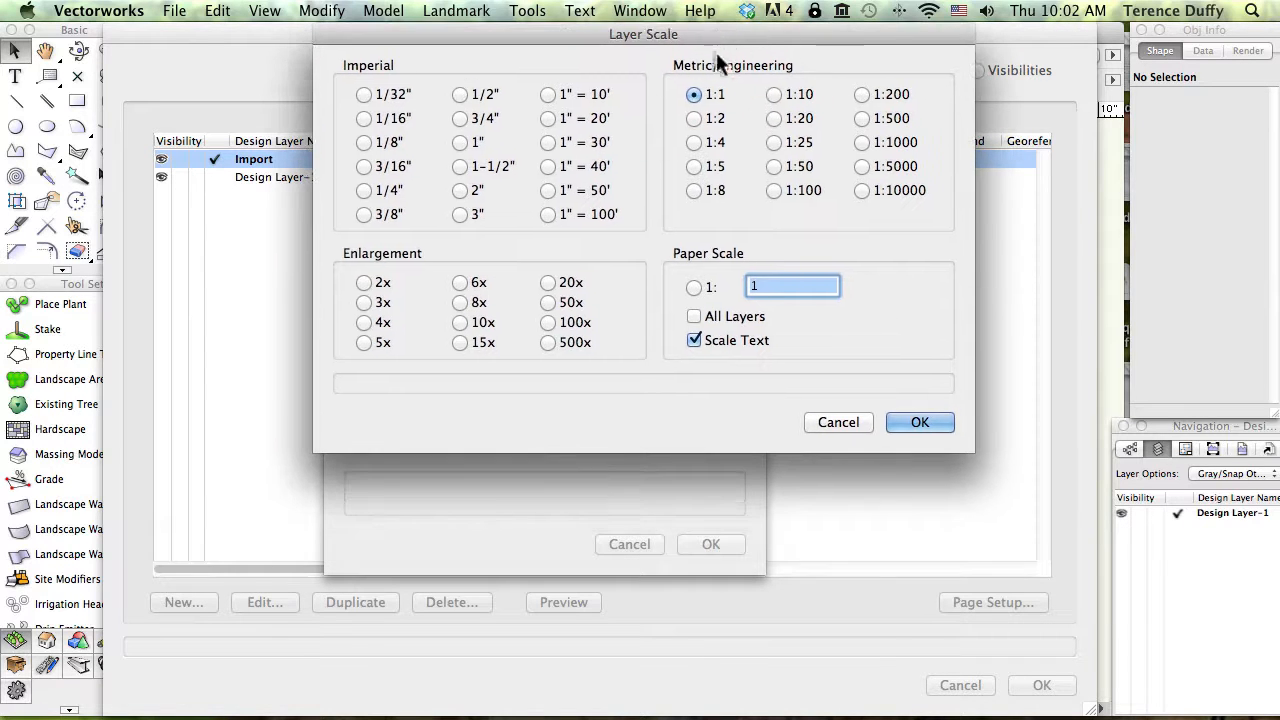
{"action": "left_click_drag", "start_coordinate": [501, 40], "coordinate": [398, 32]}
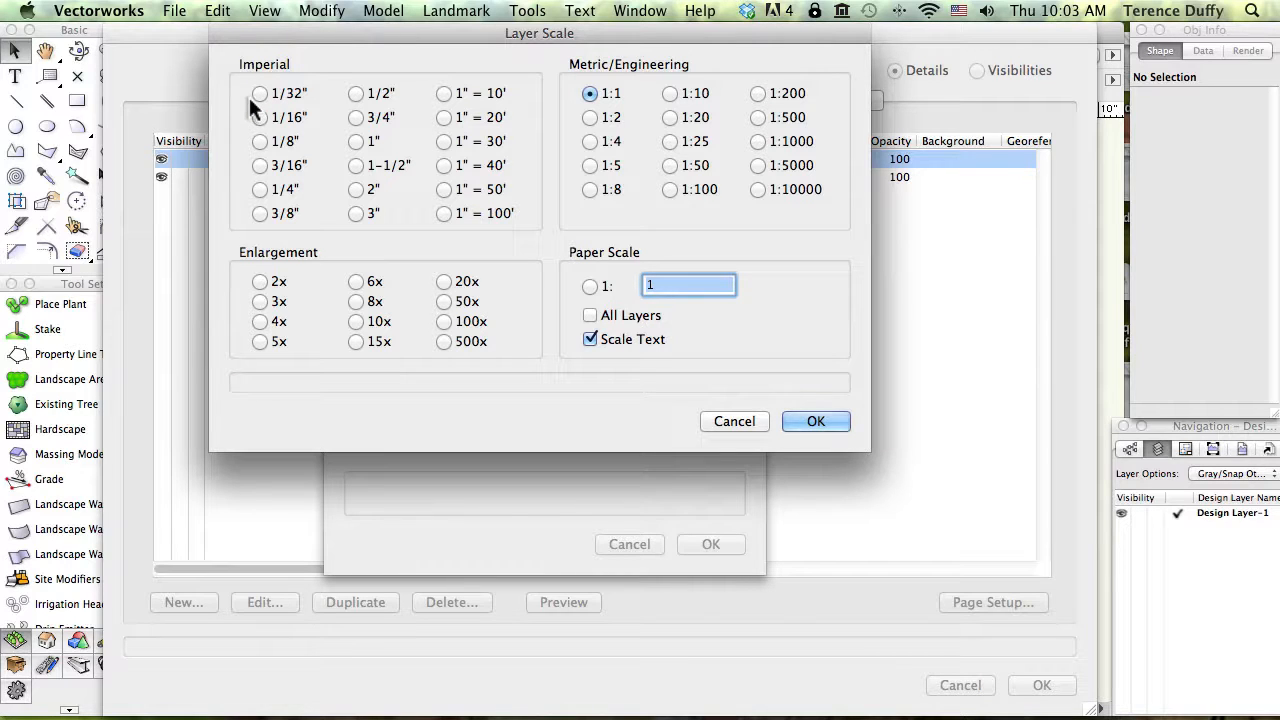
{"action": "left_click", "coordinate": [443, 93]}
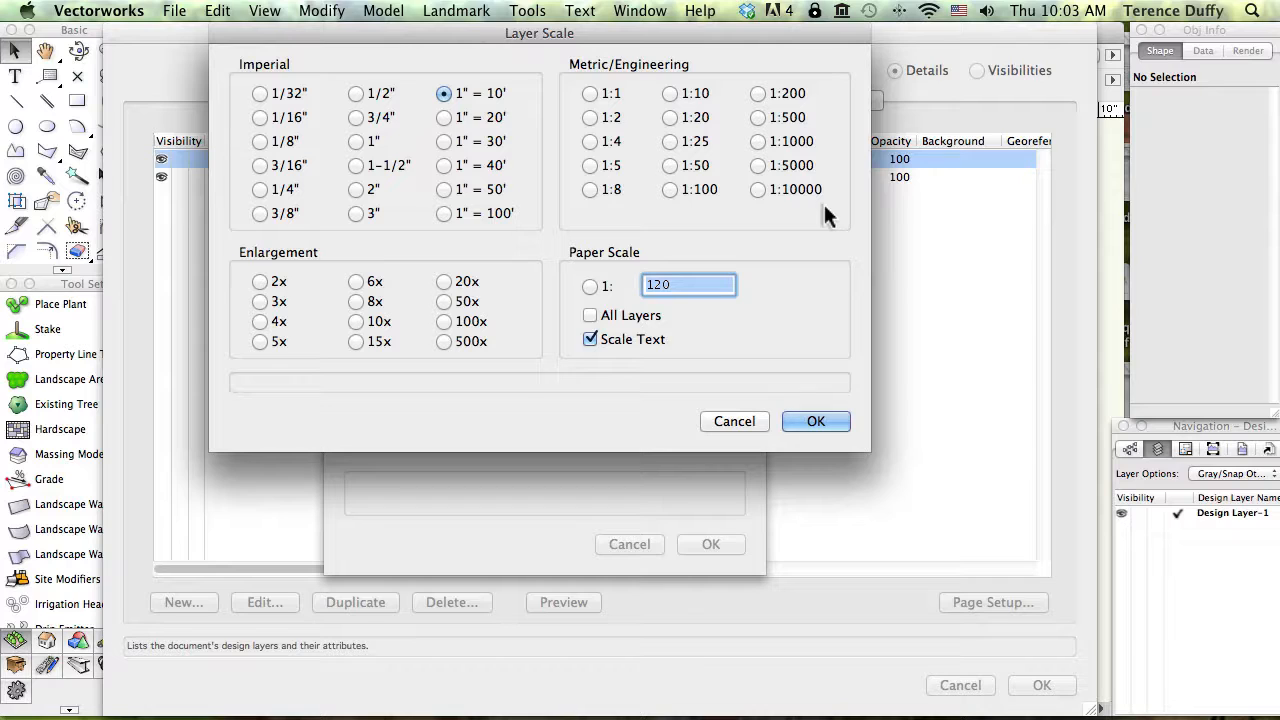
{"action": "left_click", "coordinate": [667, 93]}
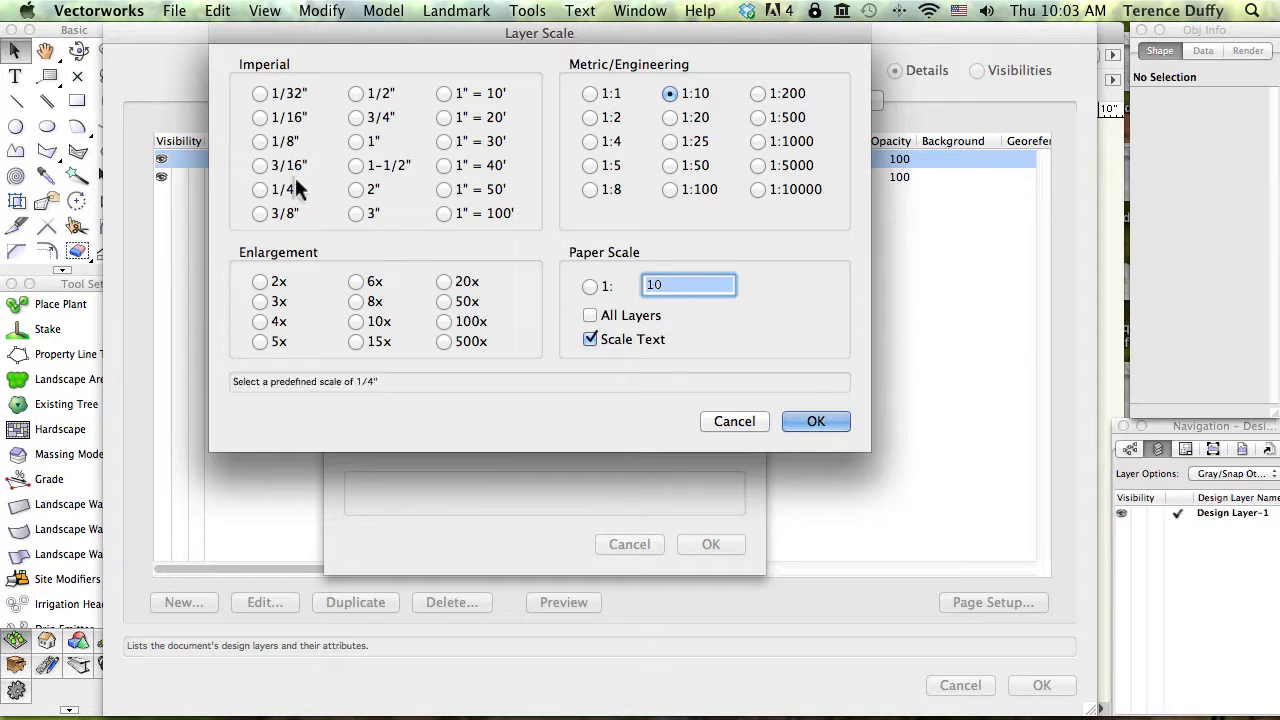
{"action": "left_click", "coordinate": [258, 141]}
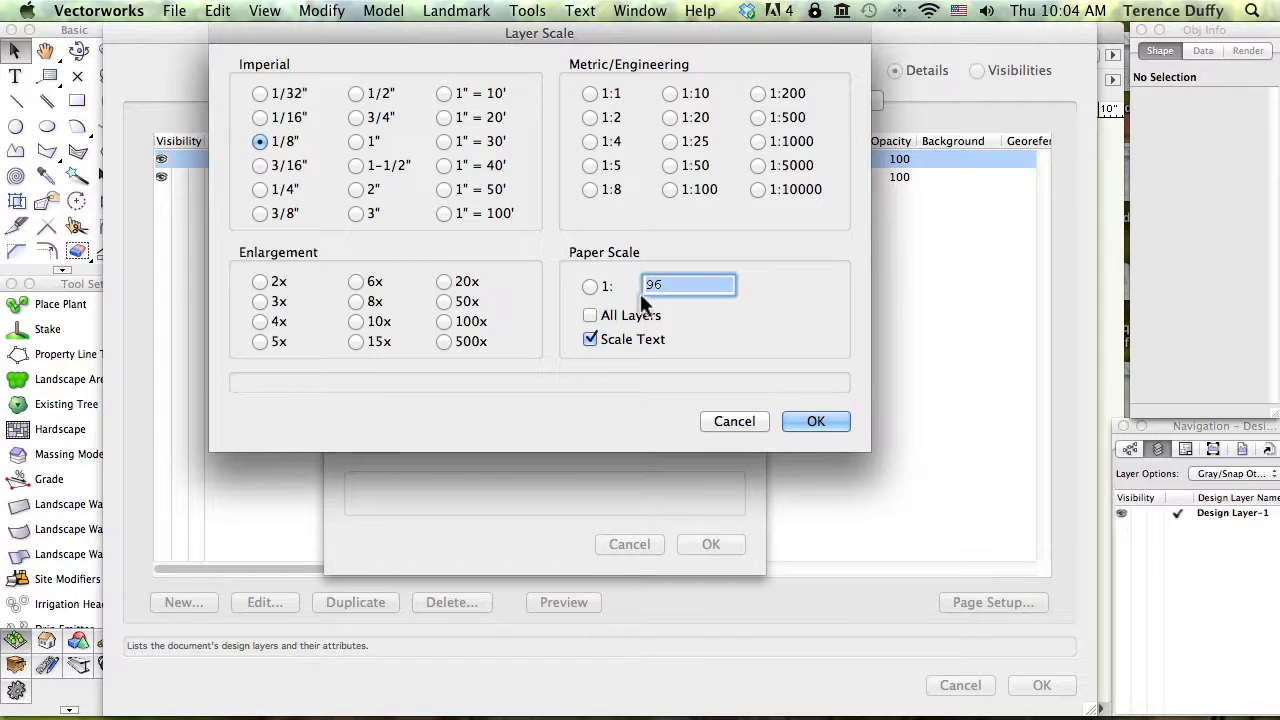
{"action": "left_click", "coordinate": [355, 141]}
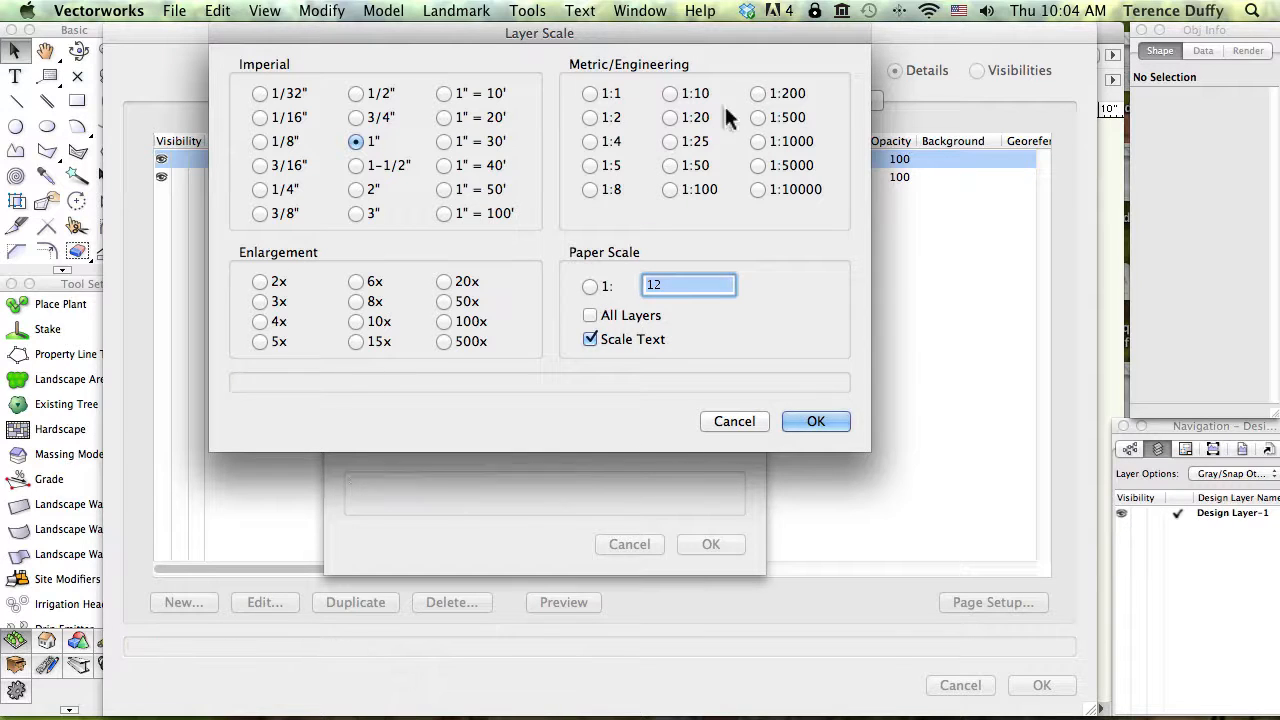
{"action": "left_click", "coordinate": [757, 94]}
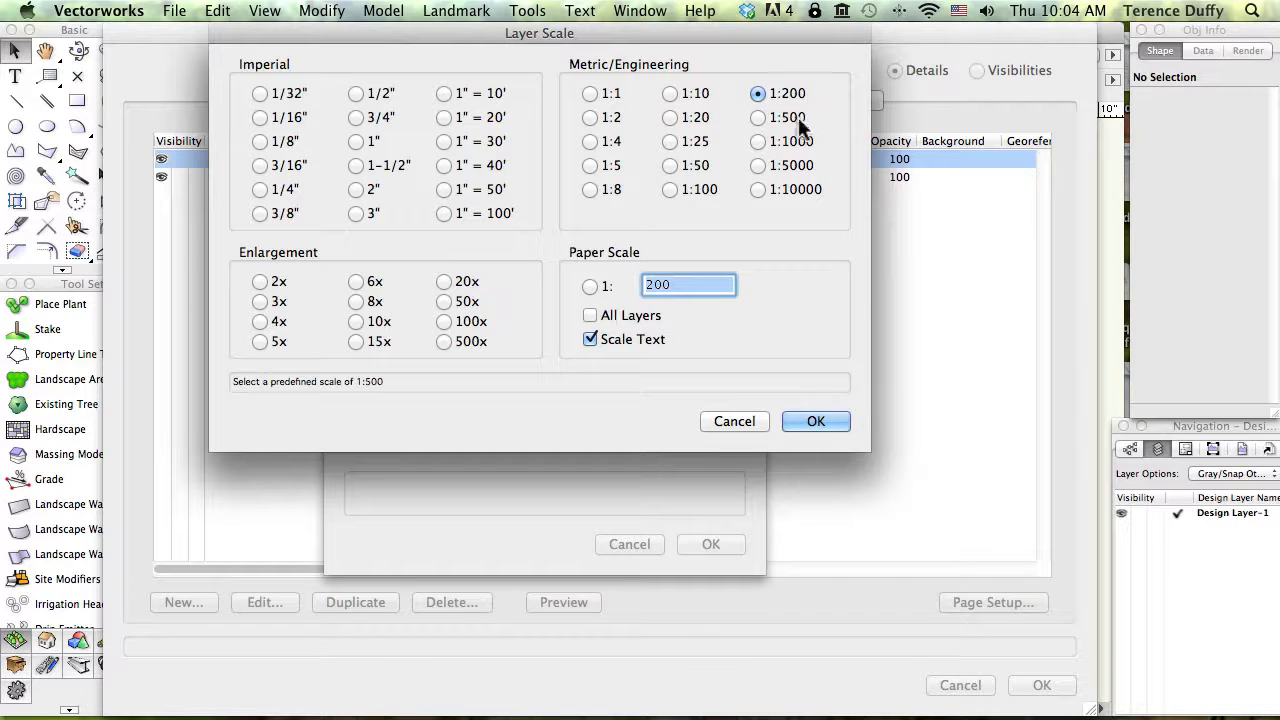
{"action": "left_click", "coordinate": [759, 117]}
- Try a custom paper scale of 1:250 for the Import layer
{"action": "left_click", "coordinate": [590, 287]}
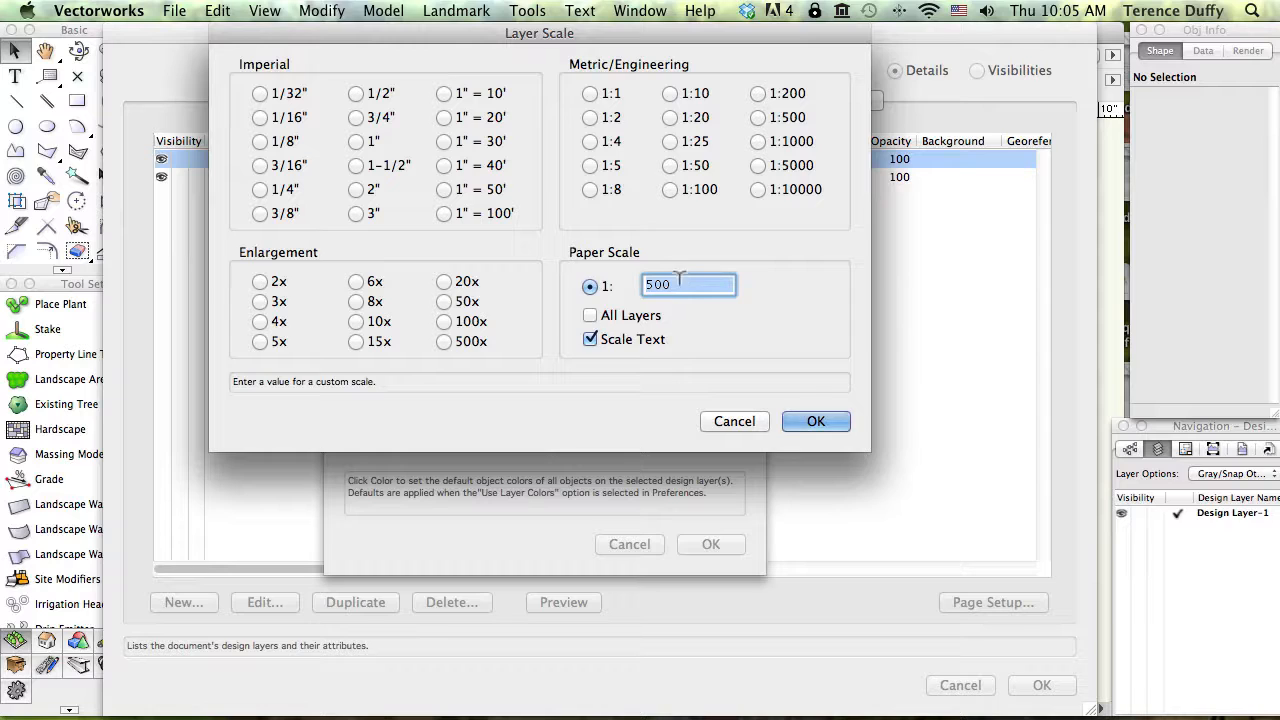
{"action": "type", "text": "2"}
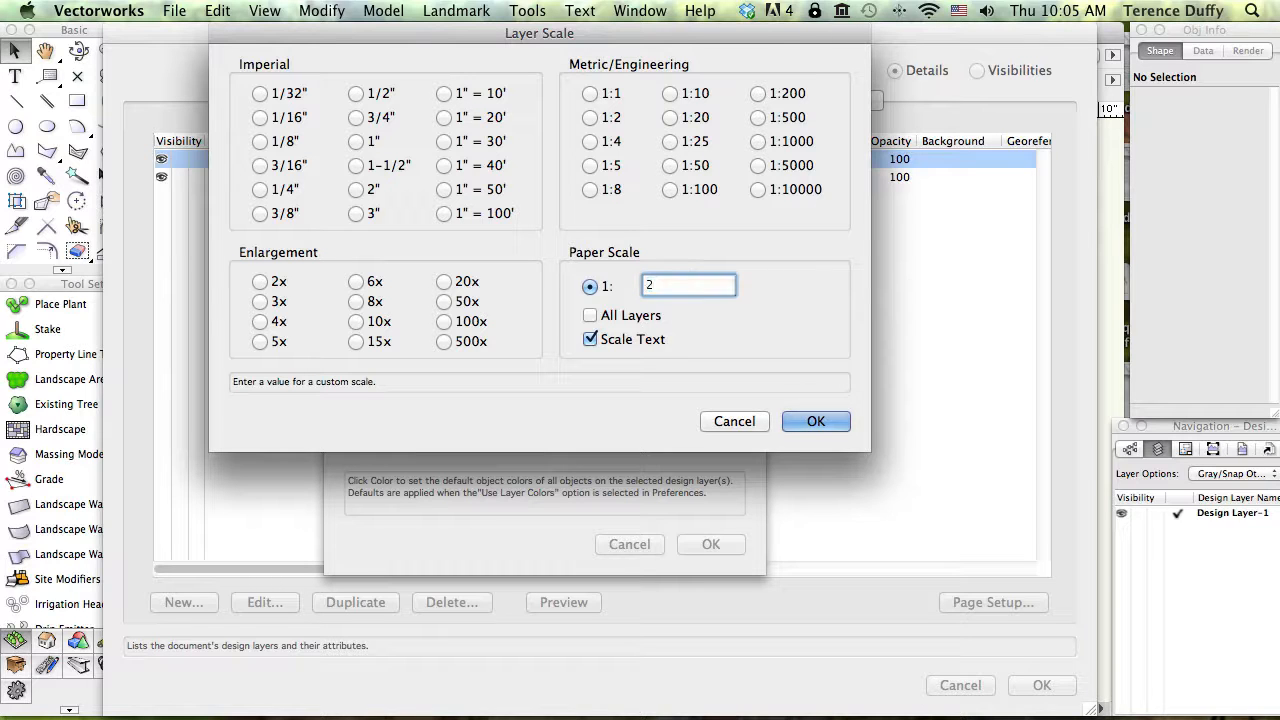
{"action": "type", "text": "50"}
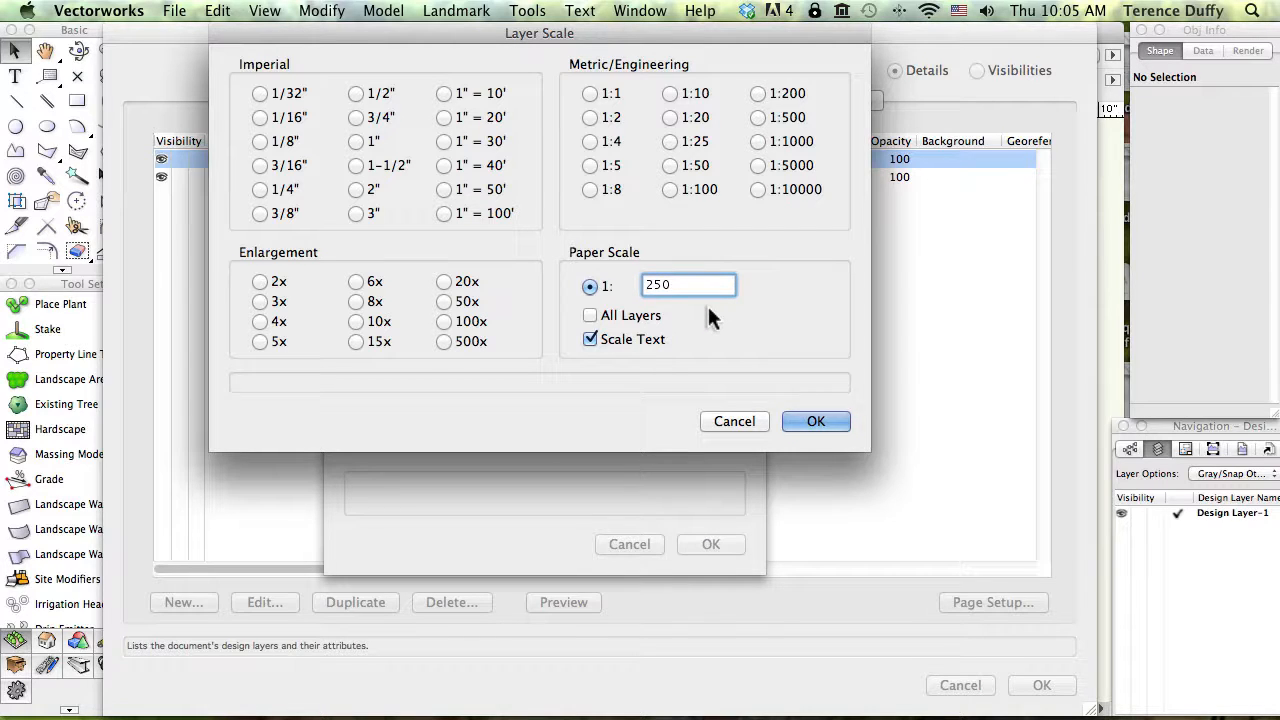
- Apply a 1:1 scale to all layers, with Scale Text enabled
{"action": "left_click", "coordinate": [590, 316]}
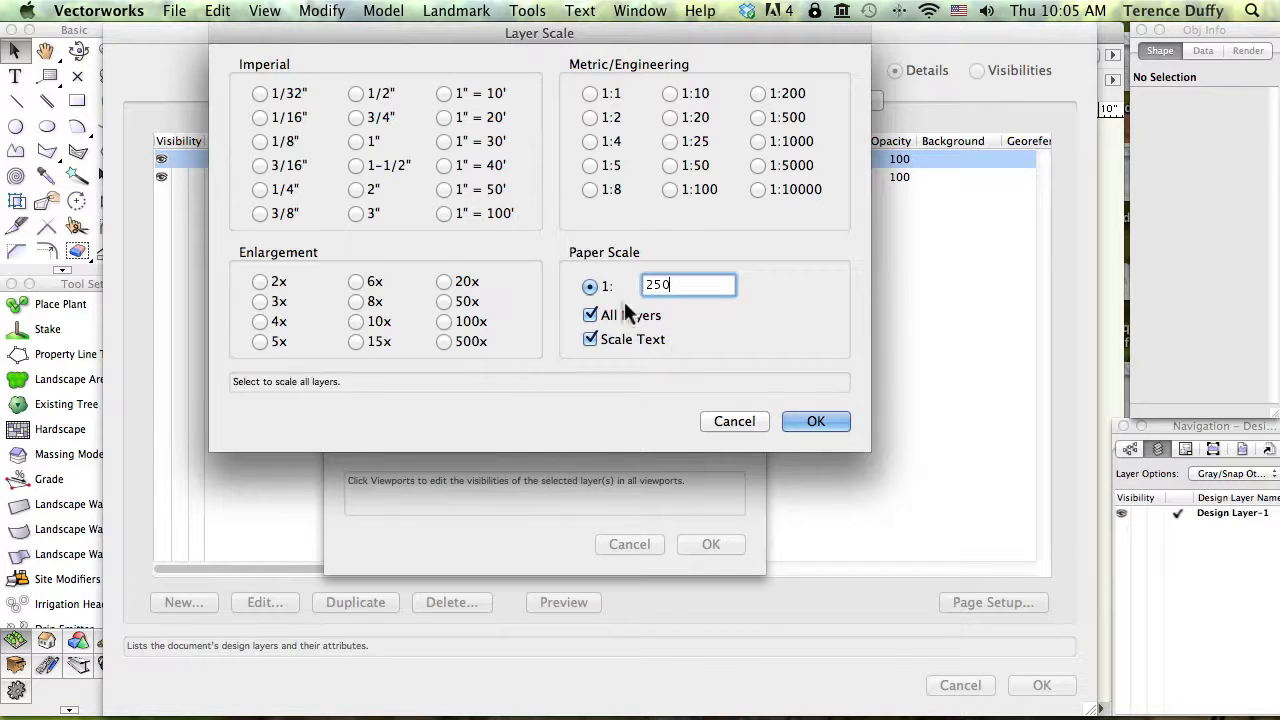
{"action": "left_click", "coordinate": [591, 93]}
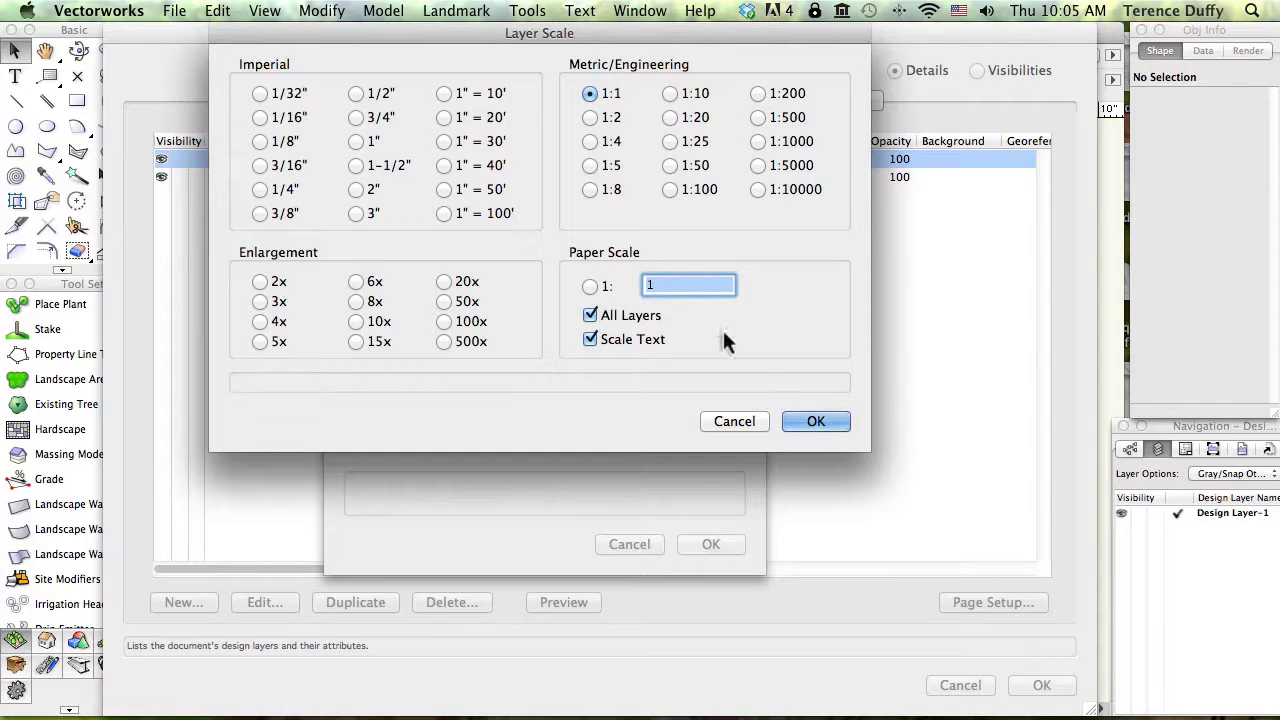
{"action": "left_click", "coordinate": [817, 421]}
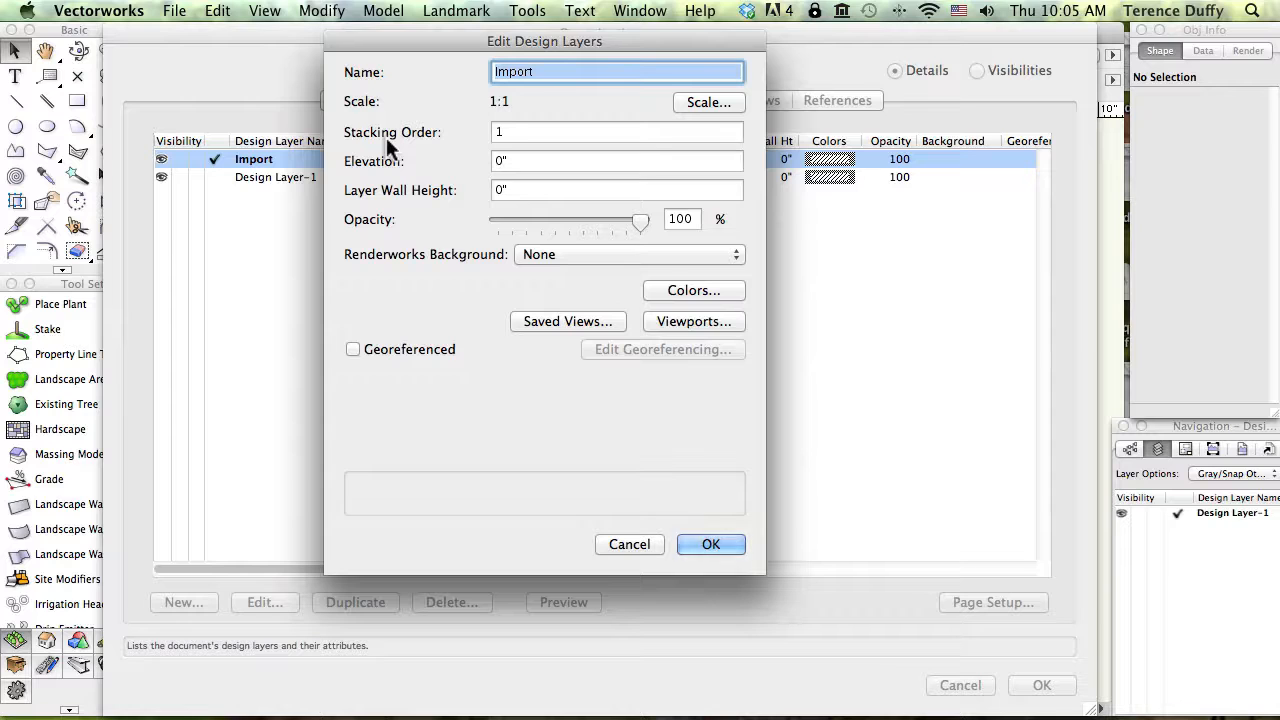
- Set the Import layer's stacking order to 2
{"action": "left_click_drag", "start_coordinate": [449, 43], "coordinate": [775, 25]}
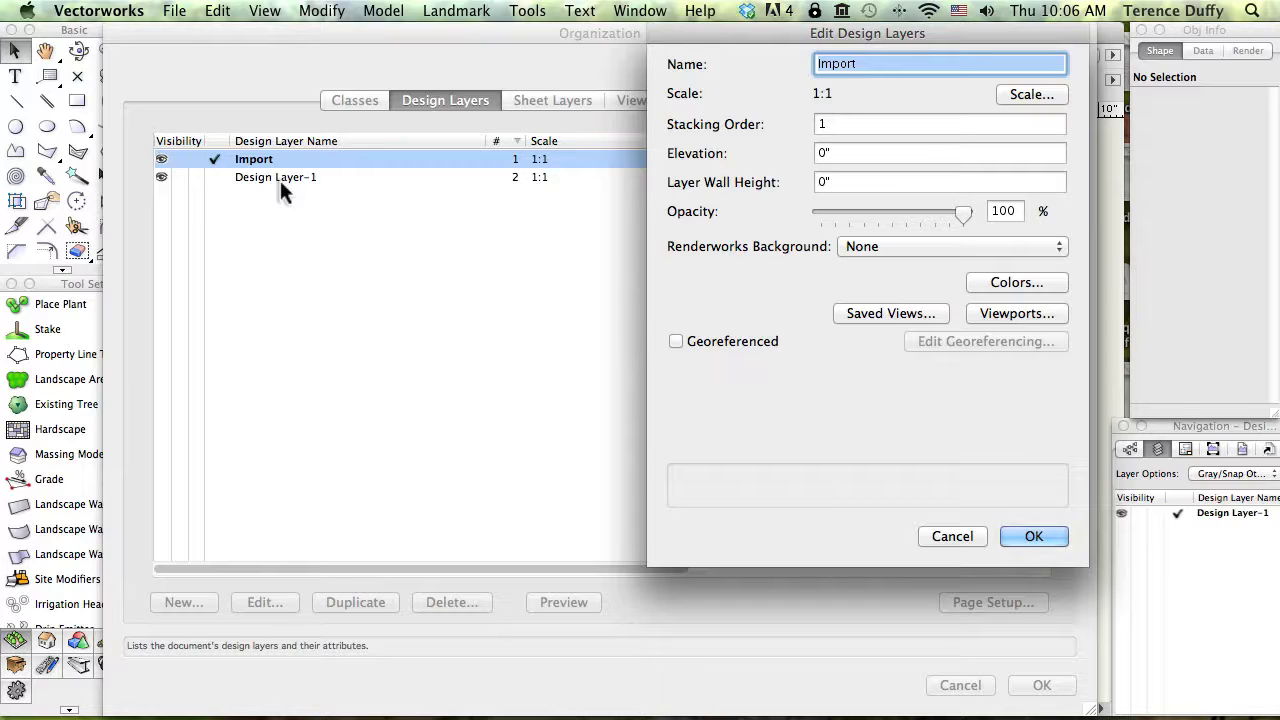
{"action": "left_click", "coordinate": [833, 117]}
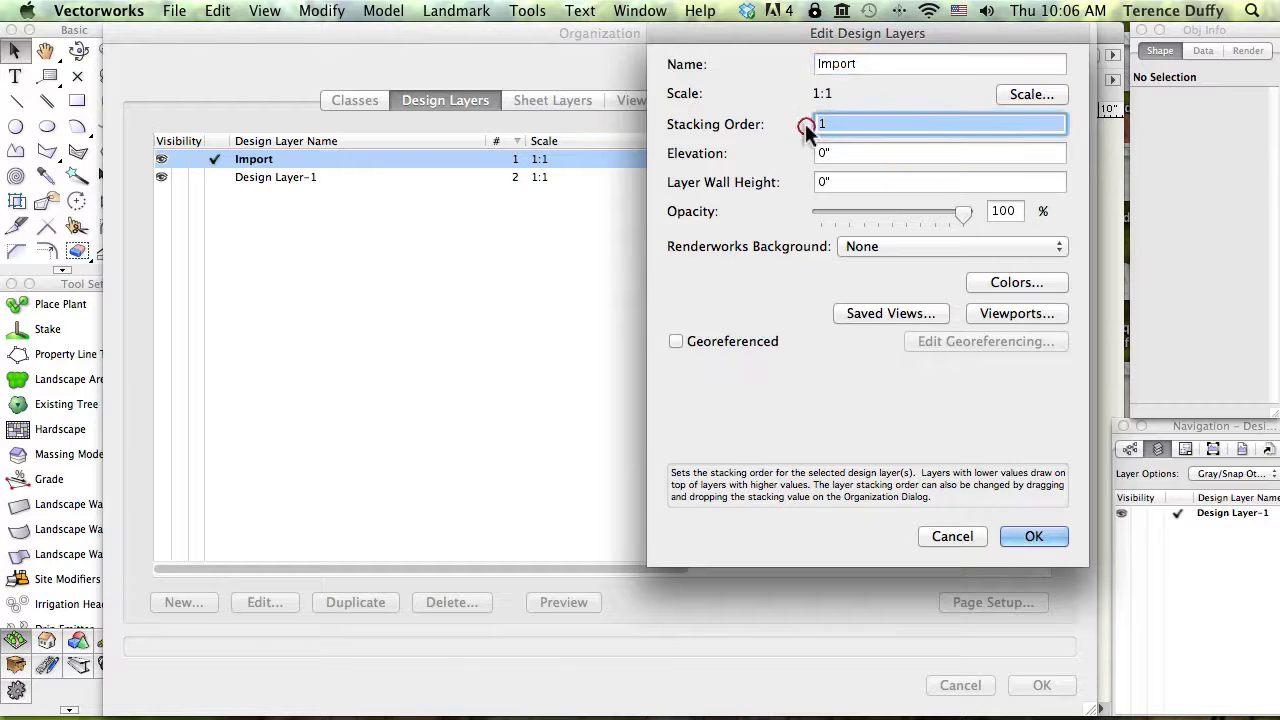
{"action": "type", "text": "2"}
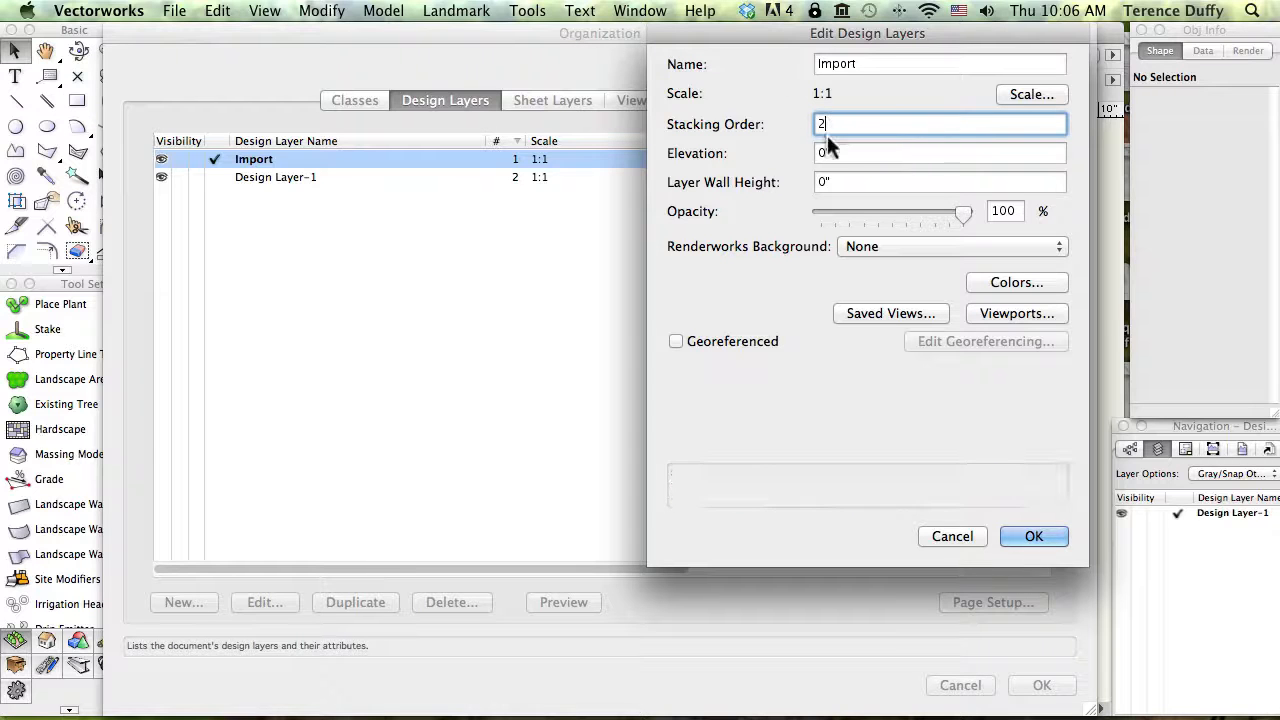
- Examine the Import layer's Renderworks background setting and its default fill and pen colors, comparing them with the design layer list
{"action": "left_click_drag", "start_coordinate": [841, 36], "coordinate": [697, 36]}
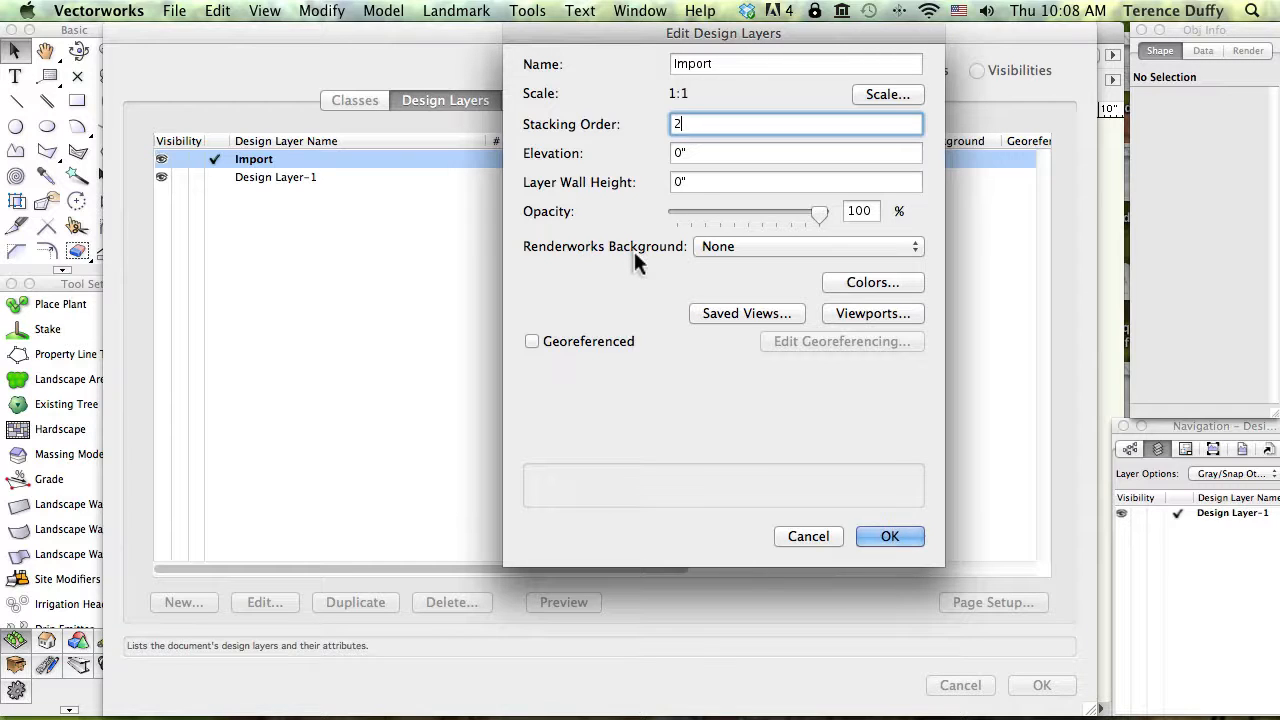
{"action": "left_click", "coordinate": [716, 248]}
{"action": "left_click", "coordinate": [716, 248]}
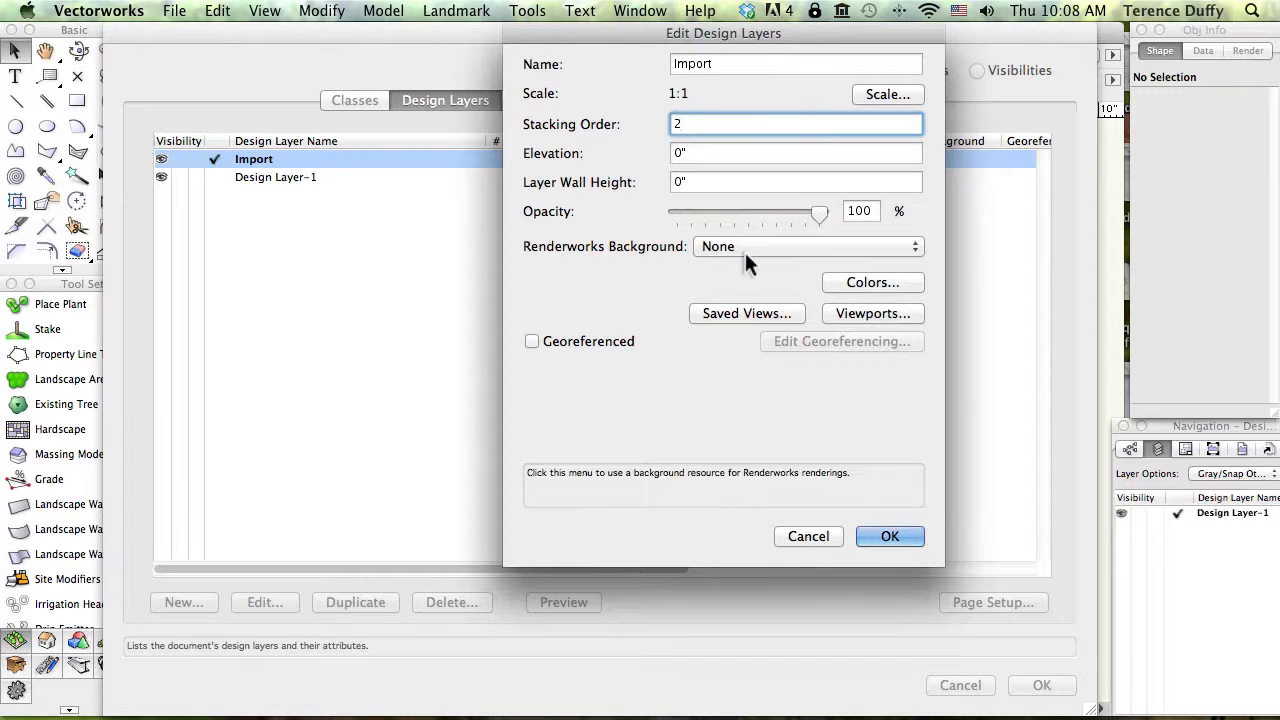
{"action": "left_click", "coordinate": [893, 284]}
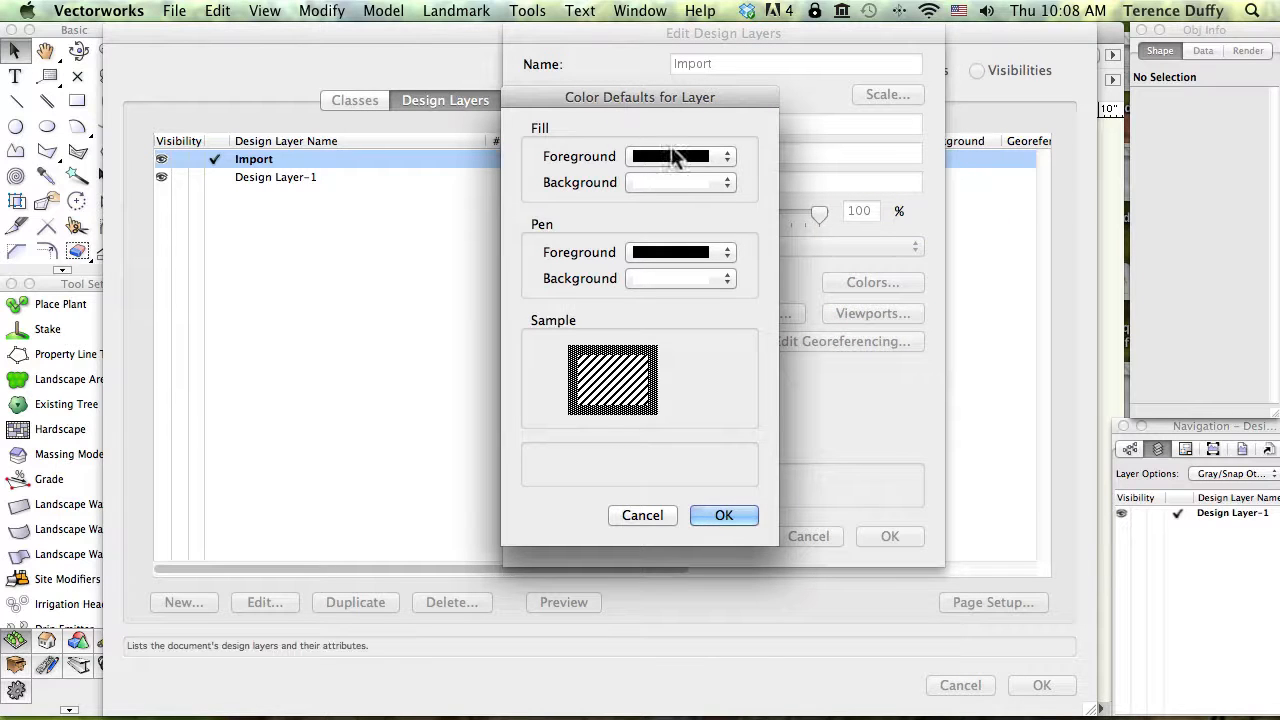
{"action": "left_click", "coordinate": [642, 516]}
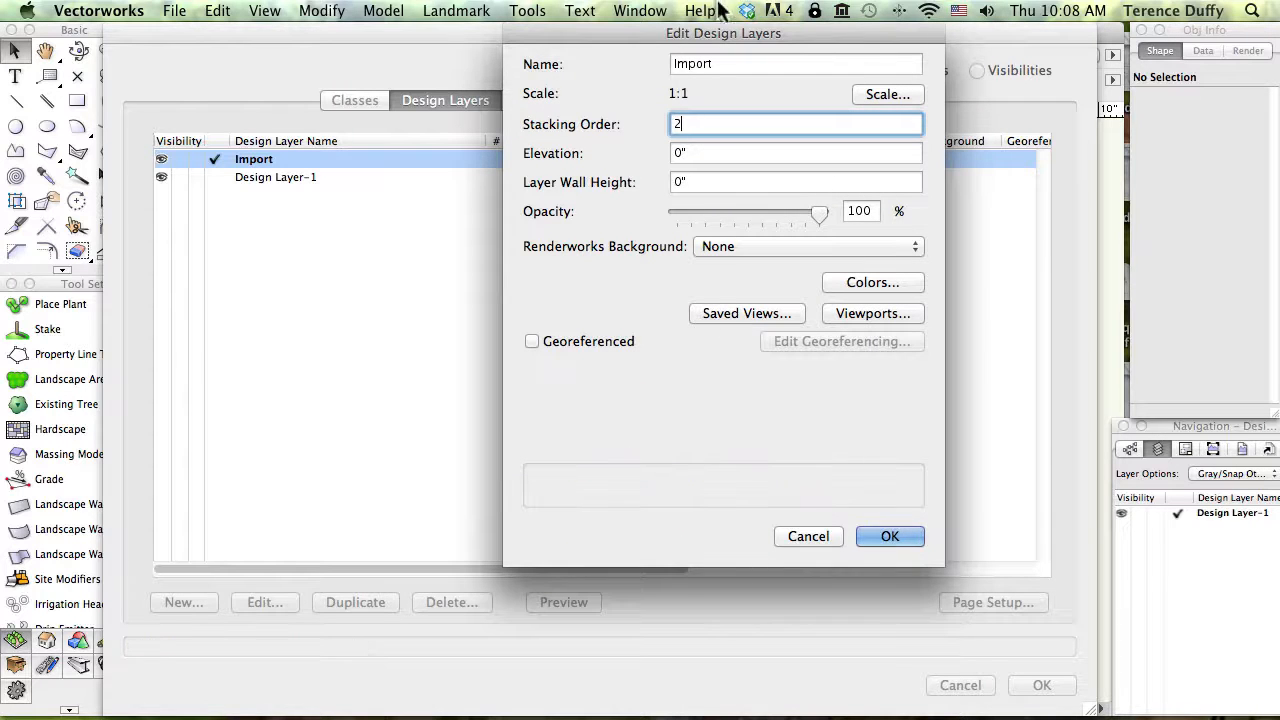
{"action": "left_click_drag", "start_coordinate": [719, 27], "coordinate": [343, 35]}
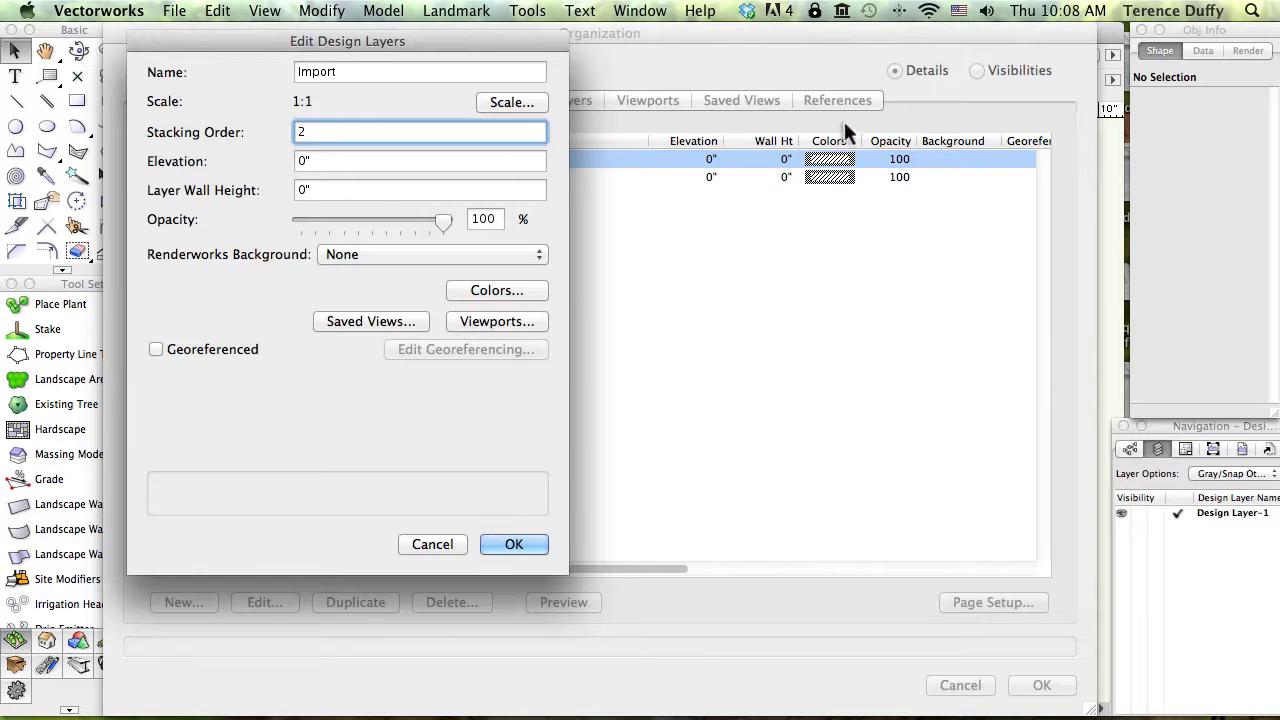
{"action": "left_click_drag", "start_coordinate": [455, 40], "coordinate": [725, 24]}
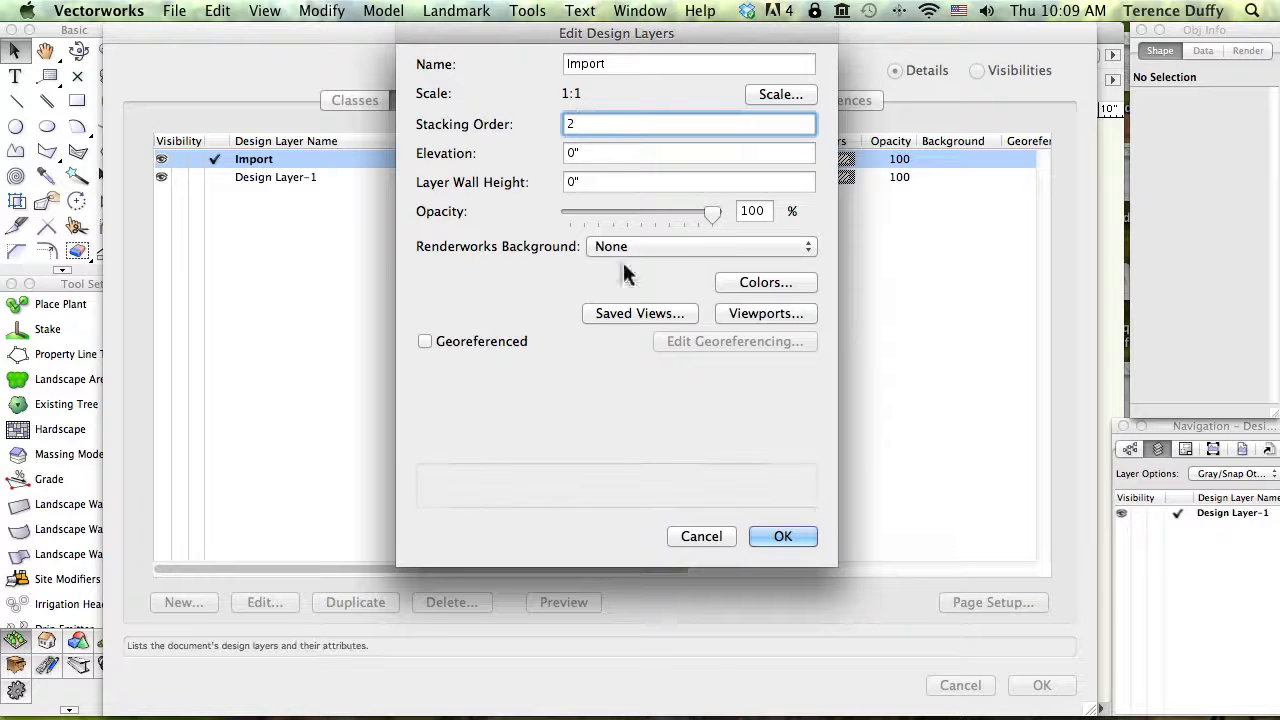
- Apply the Import layer's settings and turn off future display of the stacking order tip
{"action": "left_click", "coordinate": [784, 536]}
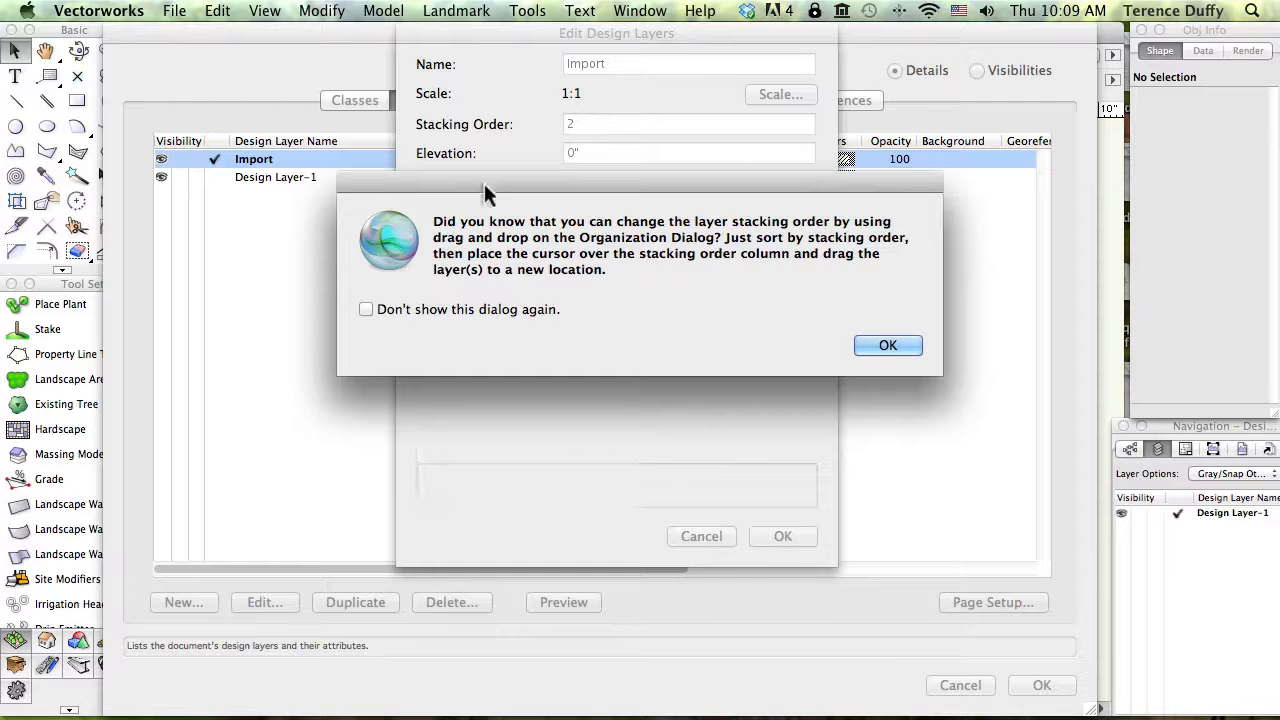
{"action": "left_click_drag", "start_coordinate": [484, 183], "coordinate": [408, 160]}
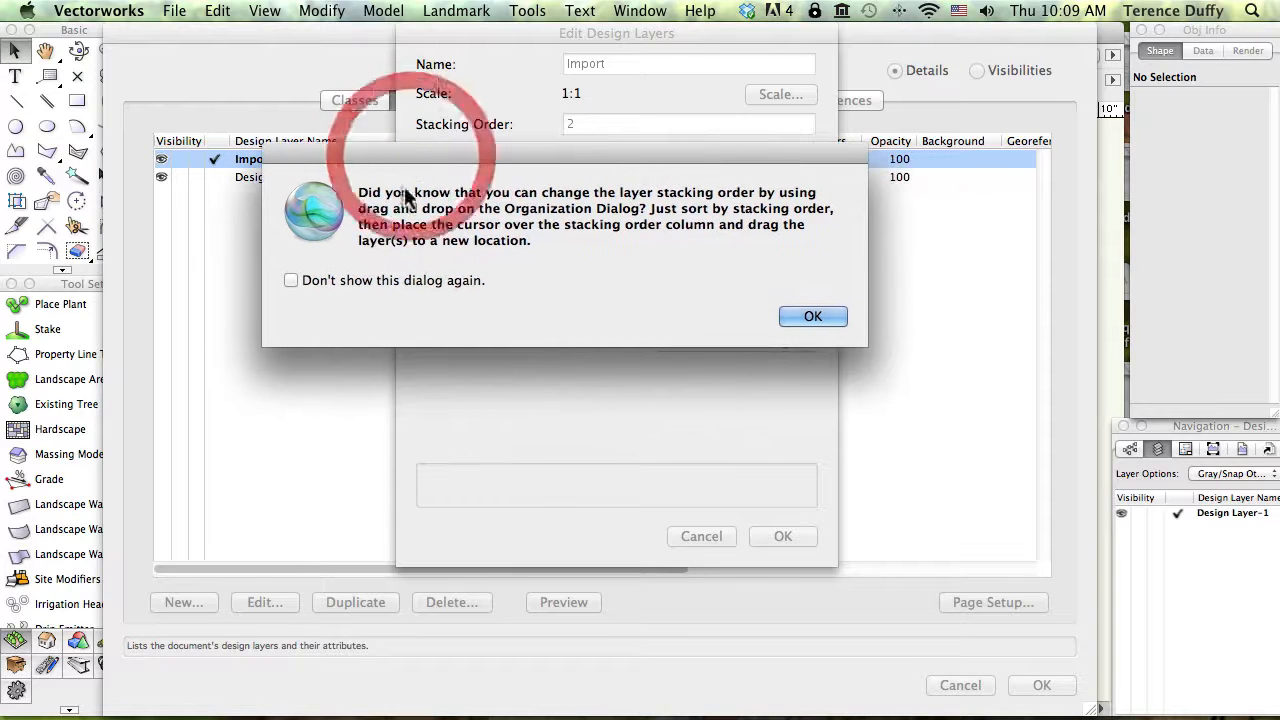
{"action": "left_click", "coordinate": [291, 280]}
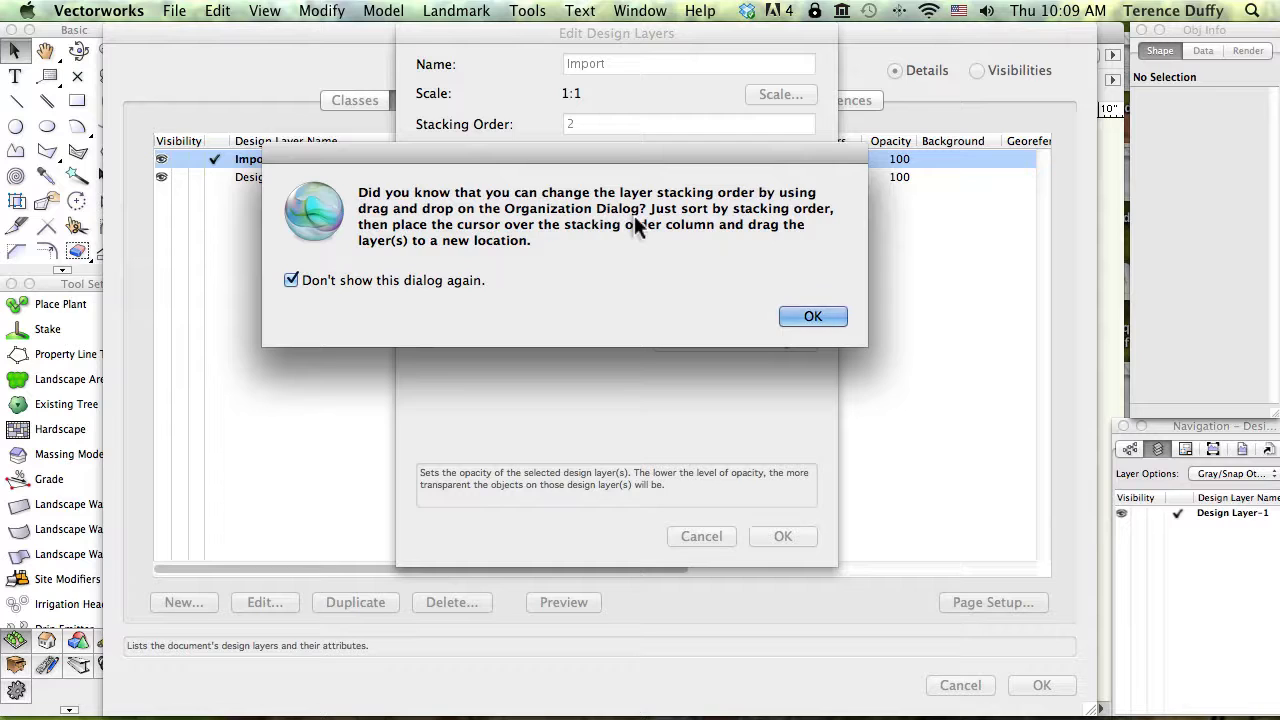
{"action": "left_click", "coordinate": [817, 315]}
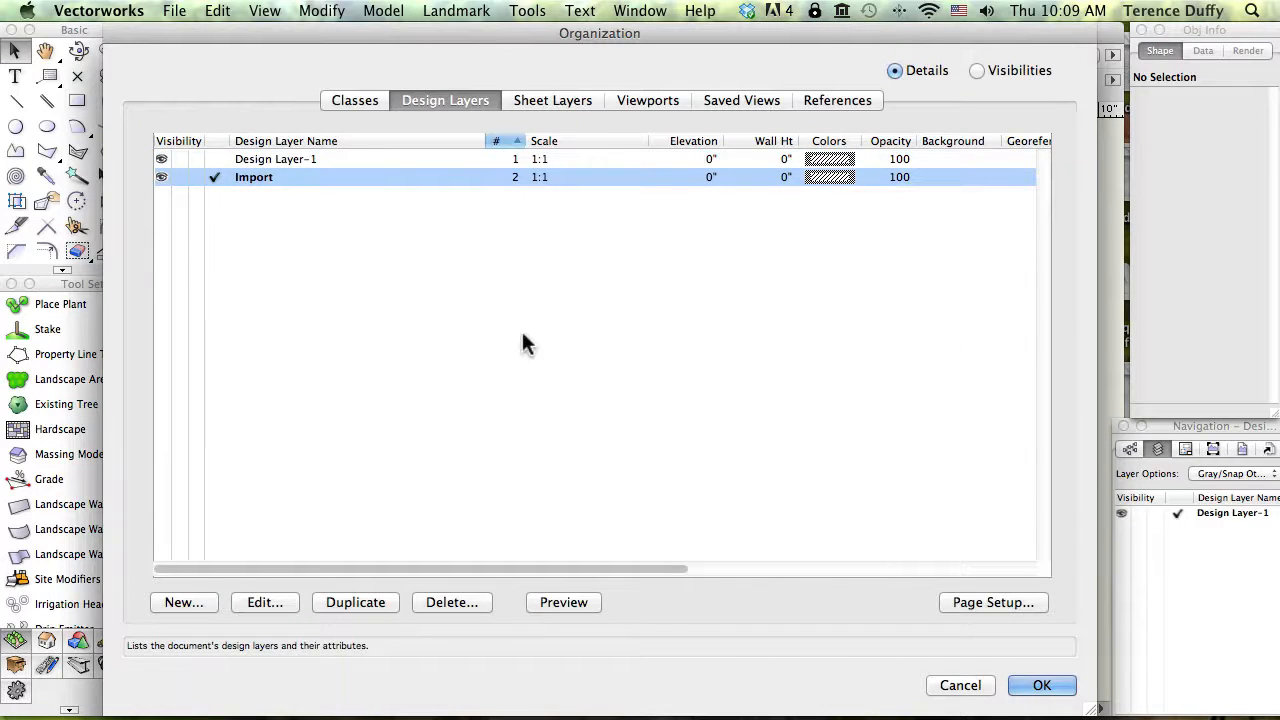
- Create a design layer named Existing with Edit Properties After Creation enabled
{"action": "left_click", "coordinate": [184, 603]}
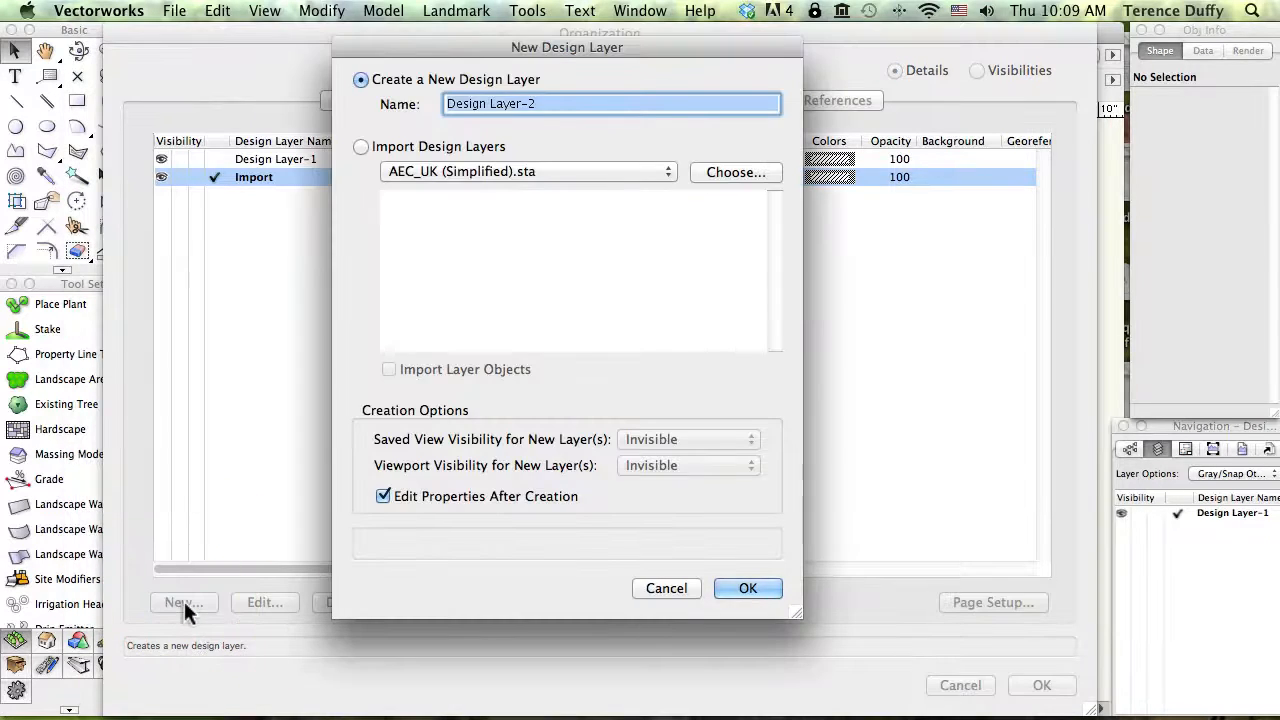
{"action": "type", "text": "Ex"}
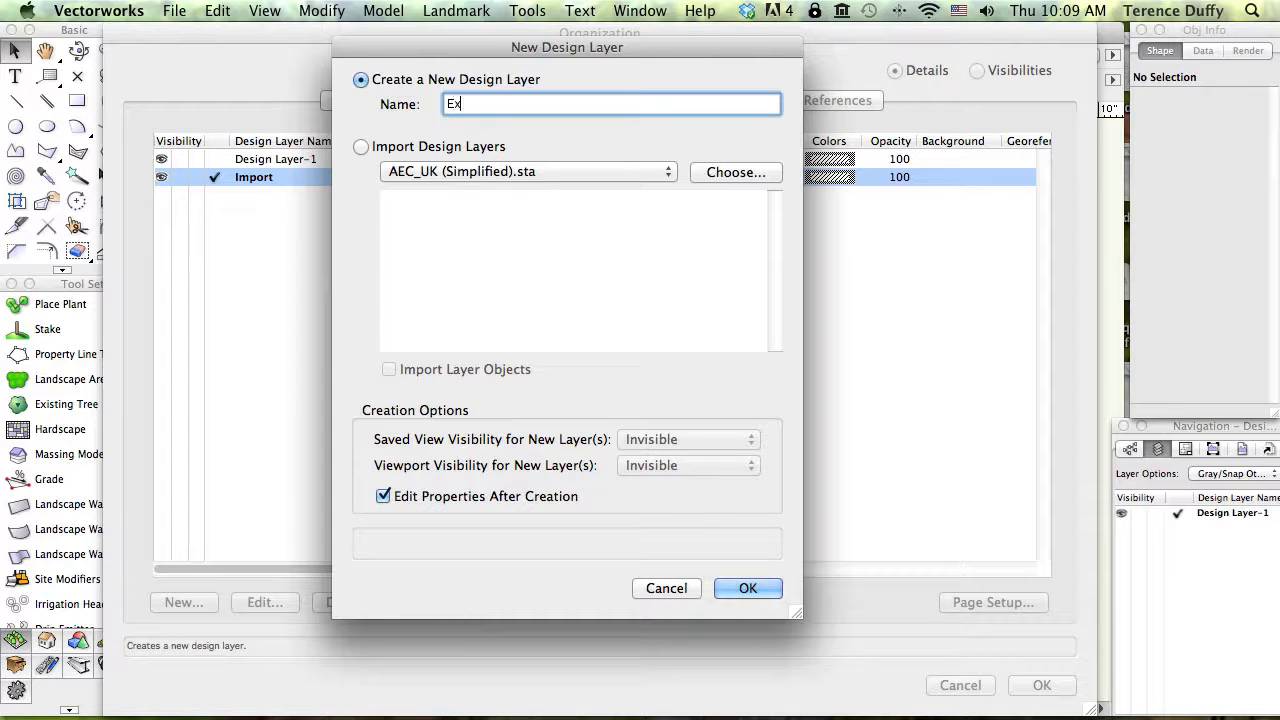
{"action": "type", "text": "isting"}
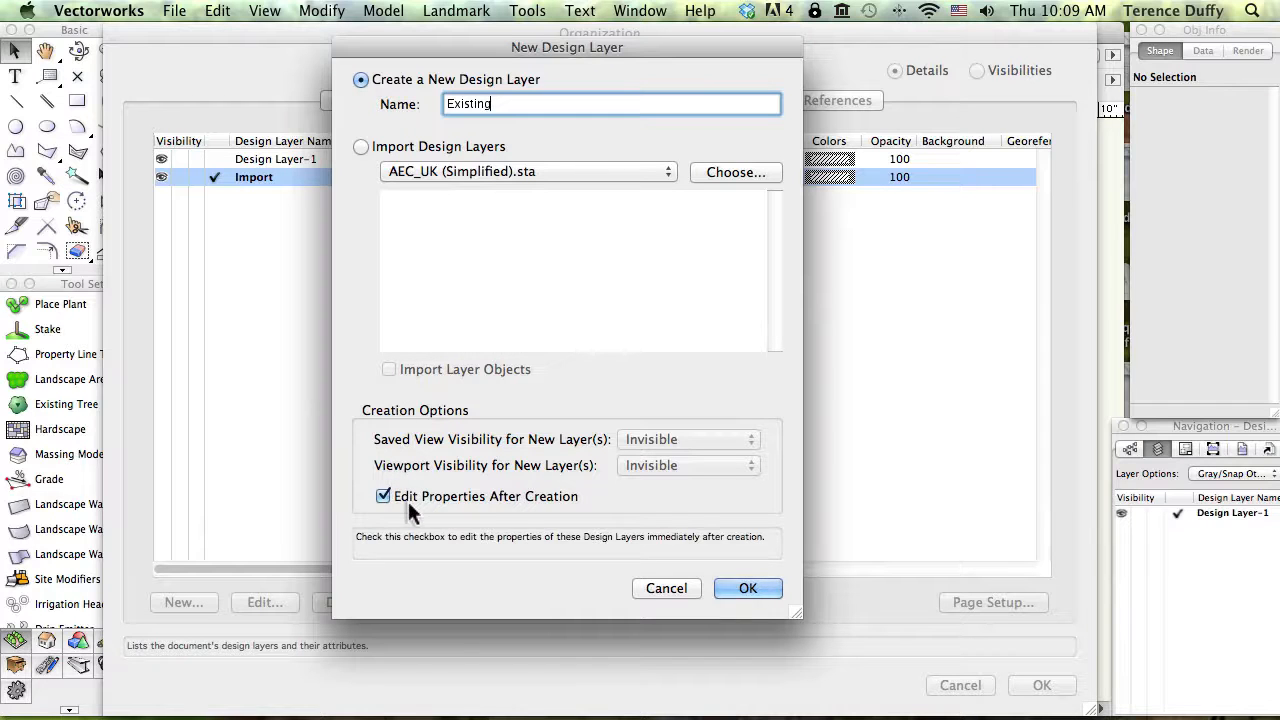
{"action": "left_click", "coordinate": [748, 588]}
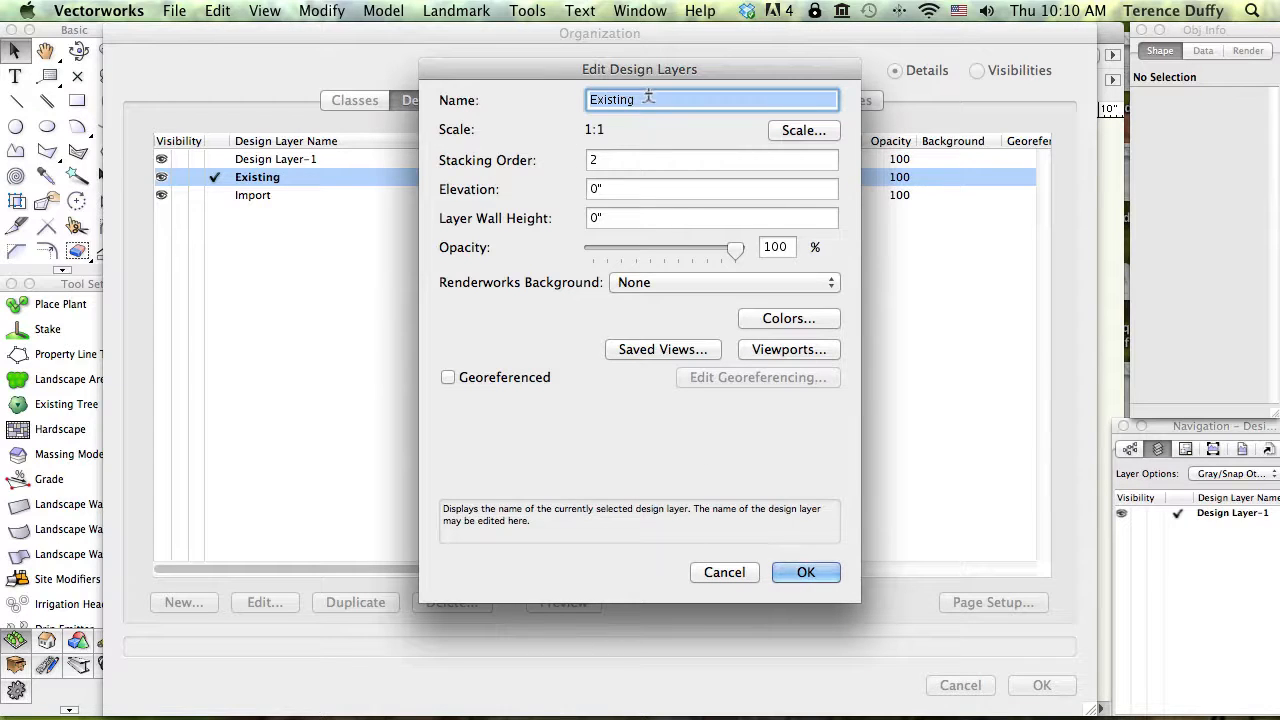
- Set the Existing layer's stacking order to 1 and apply its properties
{"action": "double_click", "coordinate": [602, 160]}
{"action": "type", "text": "1"}
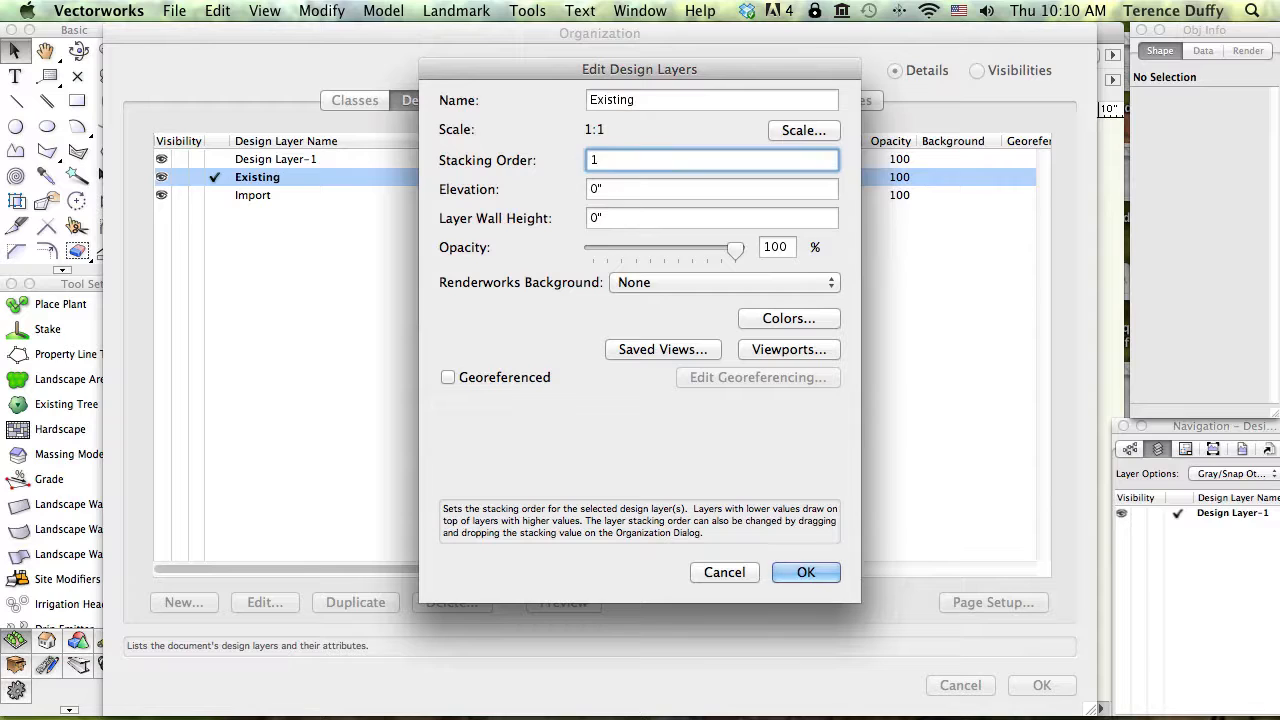
{"action": "key", "text": "Tab"}
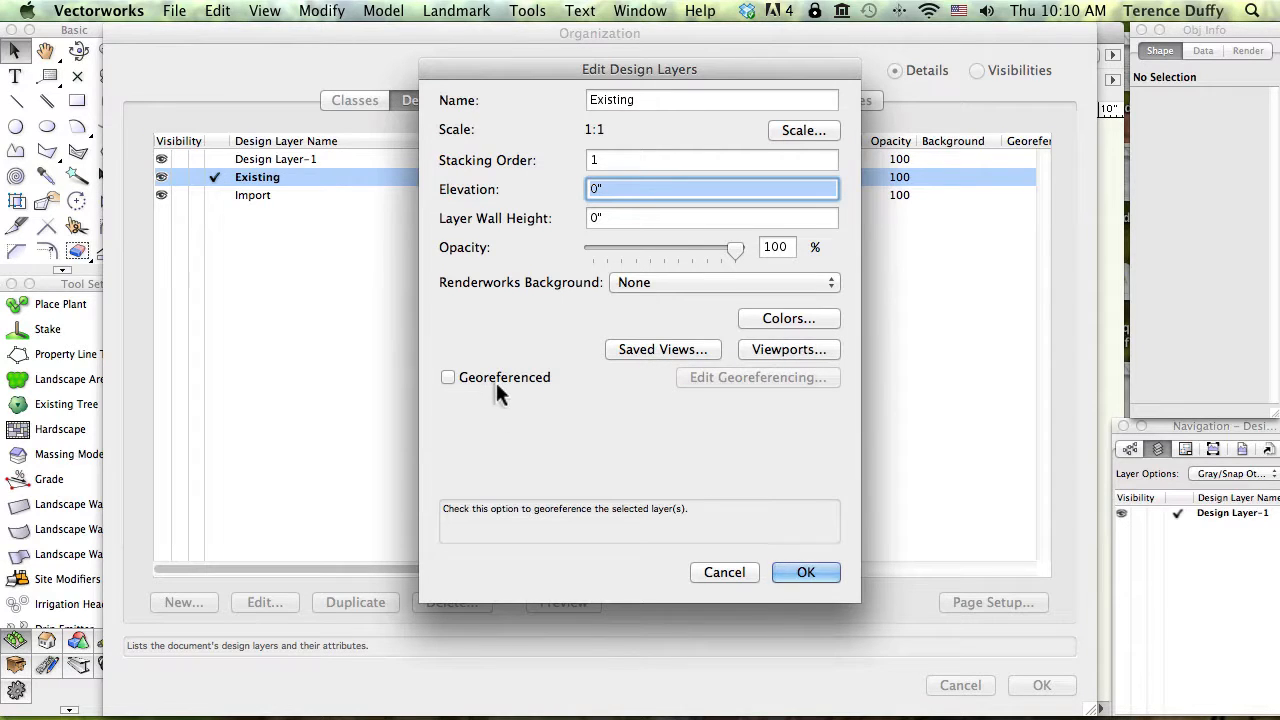
{"action": "left_click", "coordinate": [819, 570]}
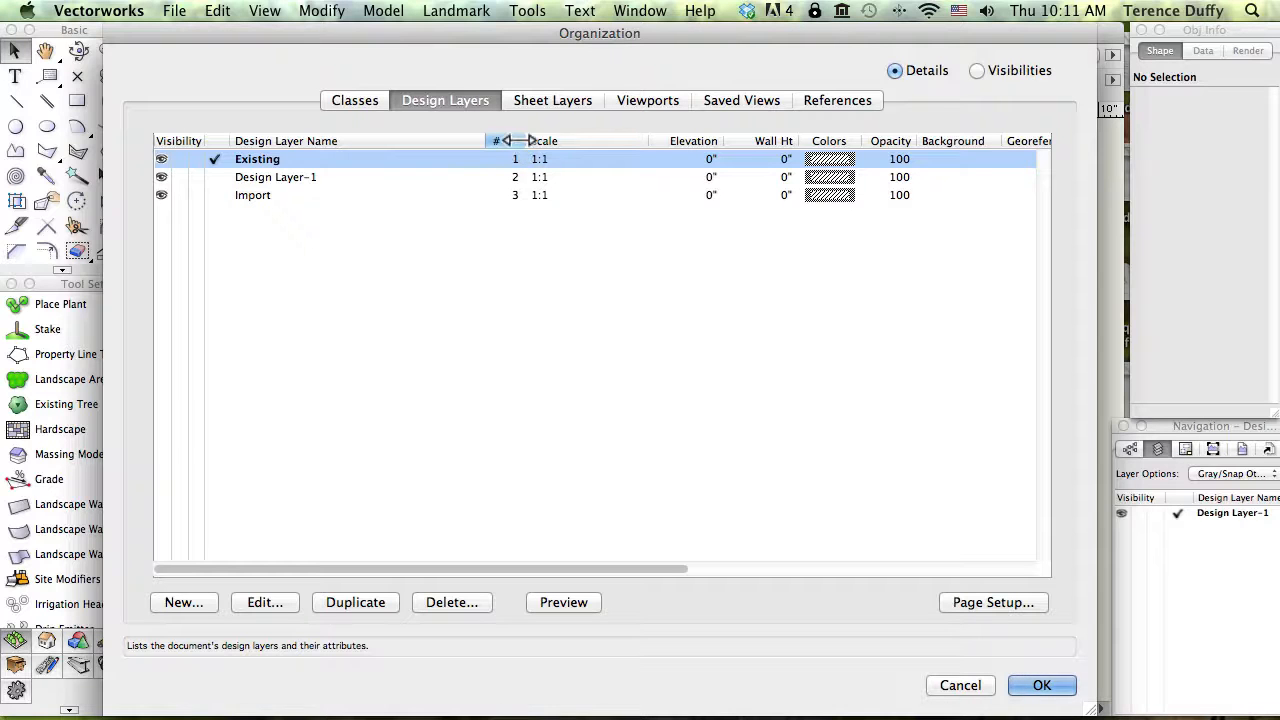
- Widen the stacking order column and move the Existing layer directly below Design Layer-1
{"action": "mouse_move", "coordinate": [518, 141]}
{"action": "left_mouse_down"}
{"action": "mouse_move", "coordinate": [600, 140]}
{"action": "mouse_move", "coordinate": [542, 143]}
{"action": "left_mouse_up"}
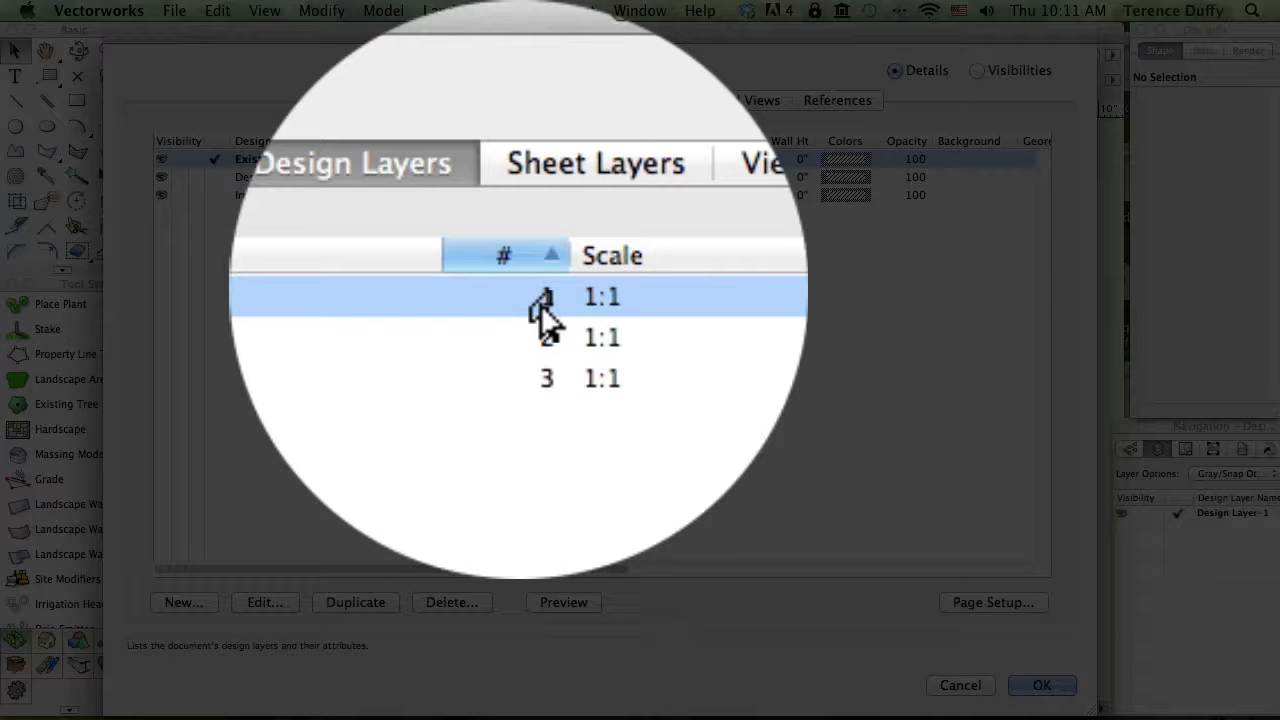
{"action": "left_click", "coordinate": [524, 160]}
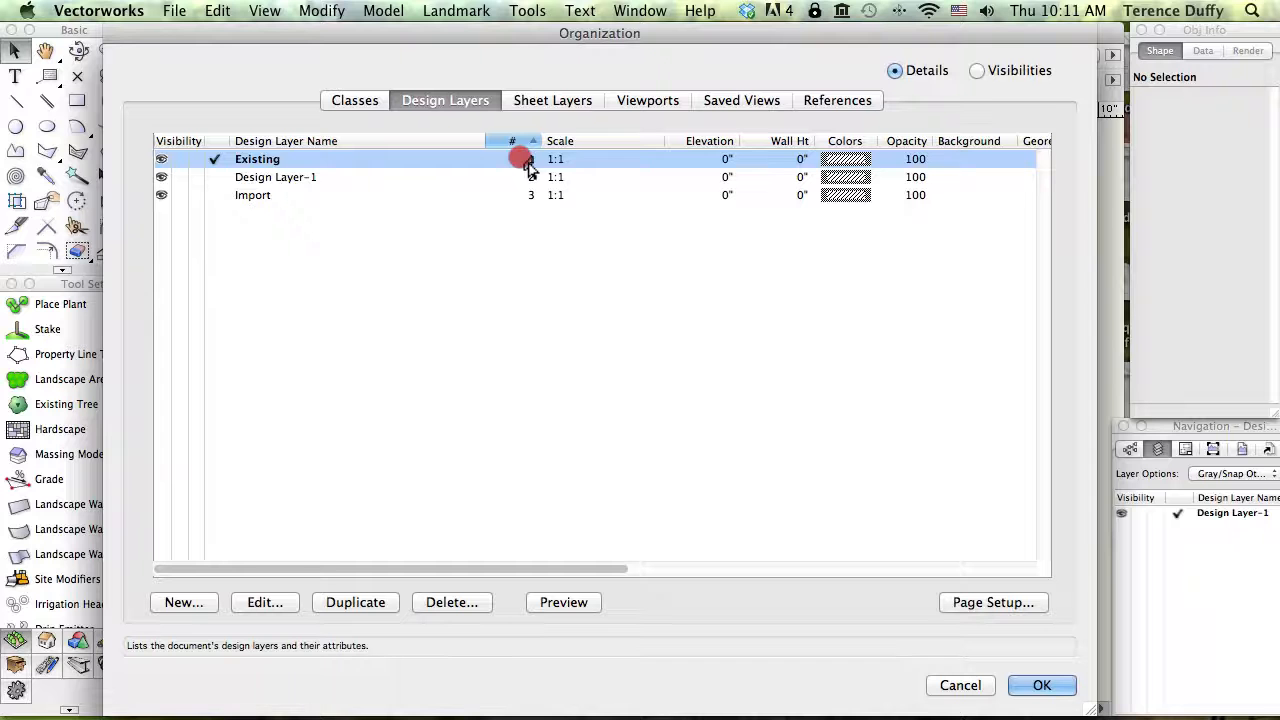
{"action": "mouse_move", "coordinate": [526, 163]}
{"action": "left_mouse_down"}
{"action": "mouse_move", "coordinate": [528, 191]}
{"action": "mouse_move", "coordinate": [523, 178]}
{"action": "left_mouse_up"}
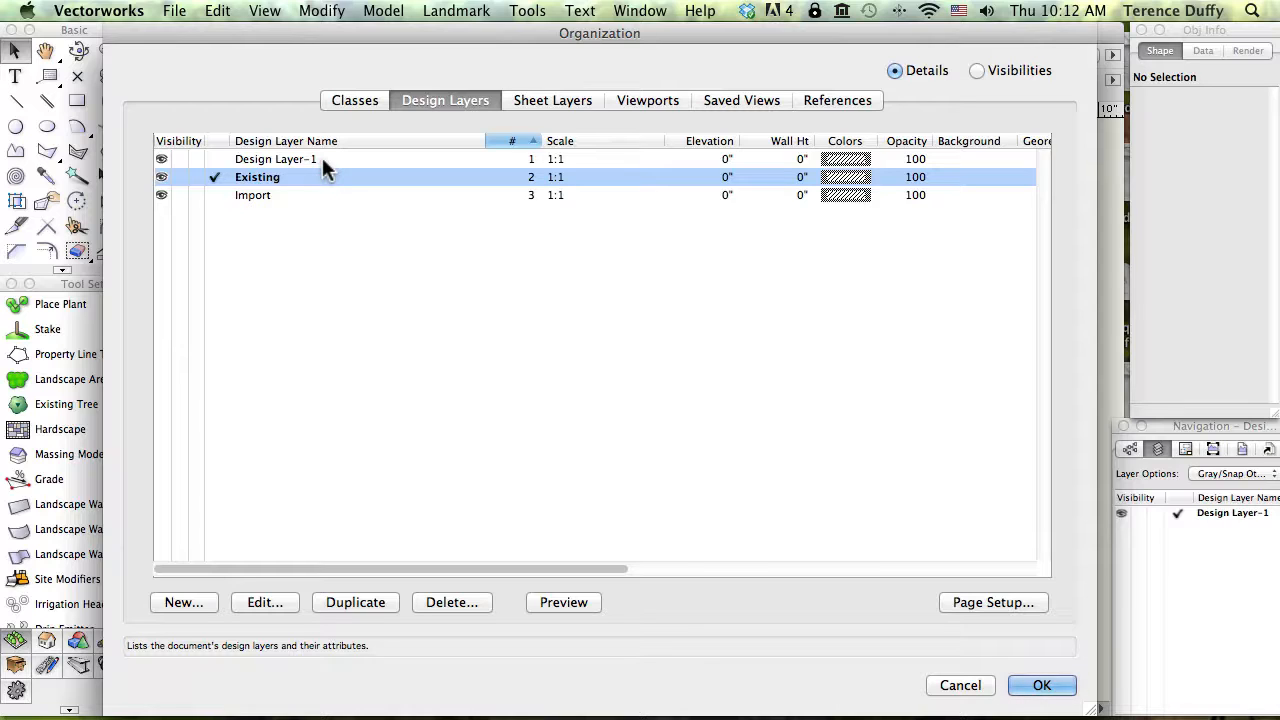
- Start a new class and review the standard classes available for import from AEC_UK (Simplified).sta
{"action": "left_click", "coordinate": [351, 100]}
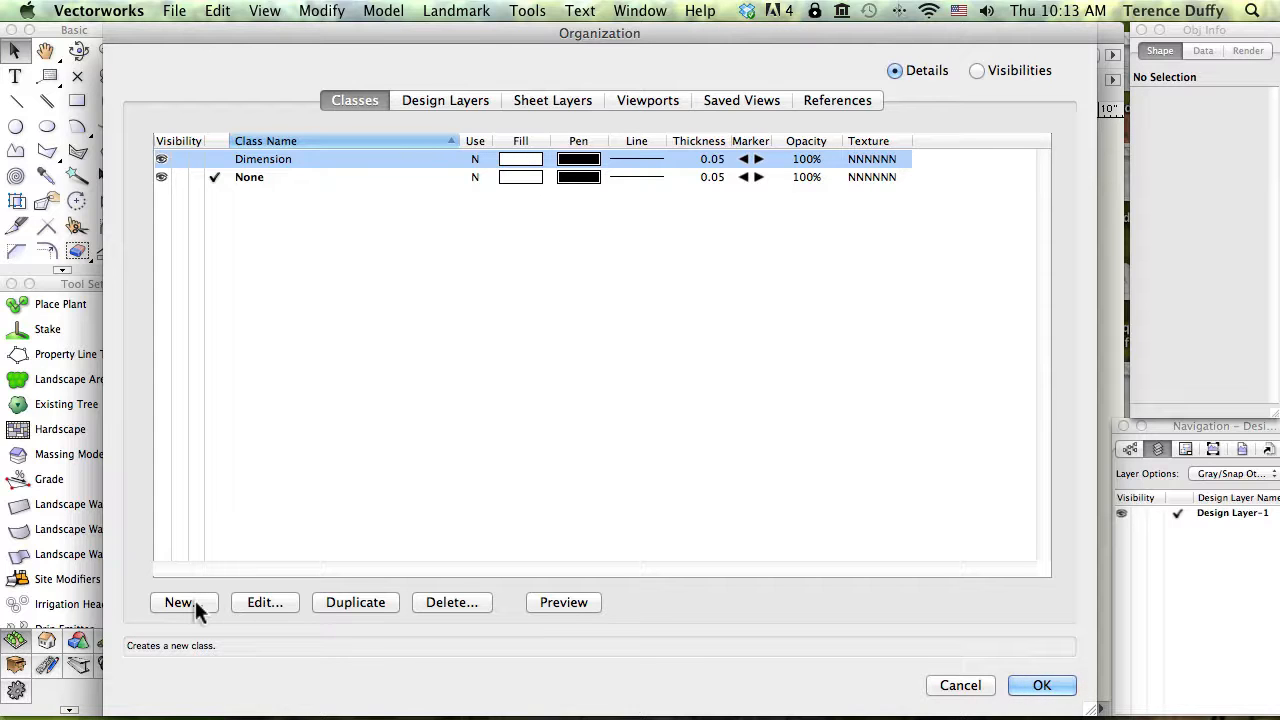
{"action": "left_click", "coordinate": [180, 603]}
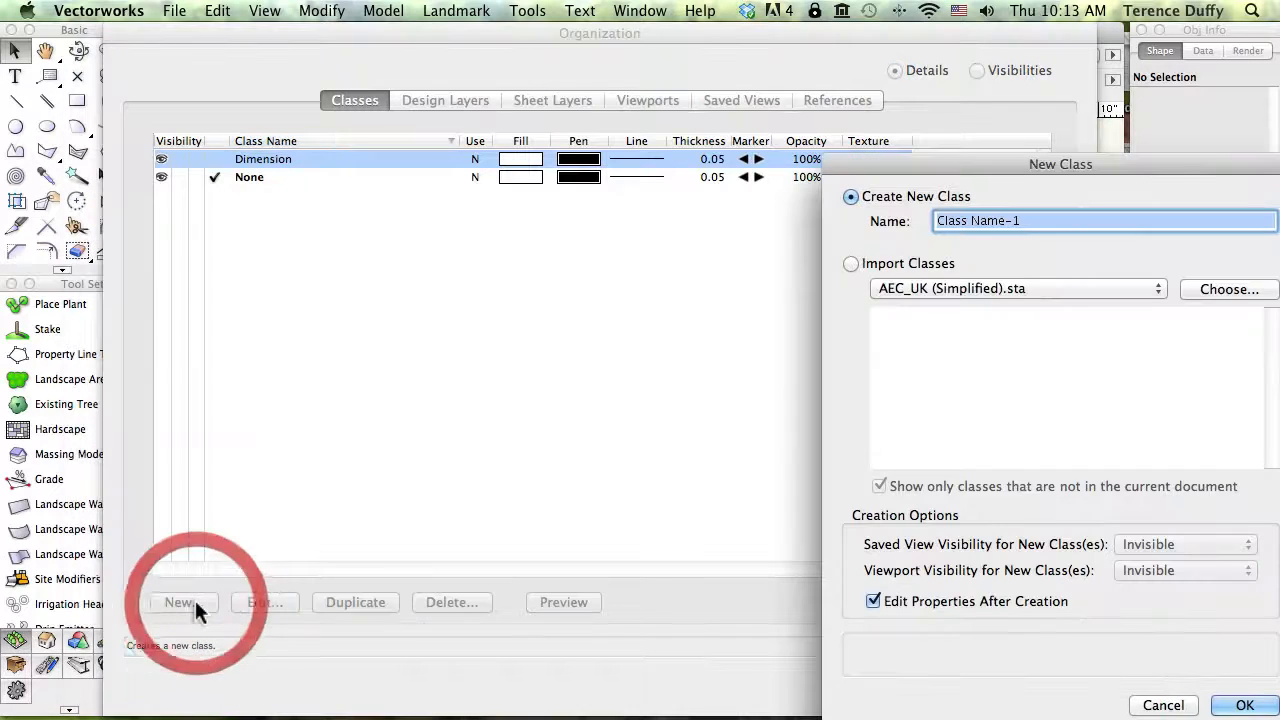
{"action": "left_click", "coordinate": [950, 167]}
{"action": "left_click_drag", "start_coordinate": [952, 170], "coordinate": [433, 46]}
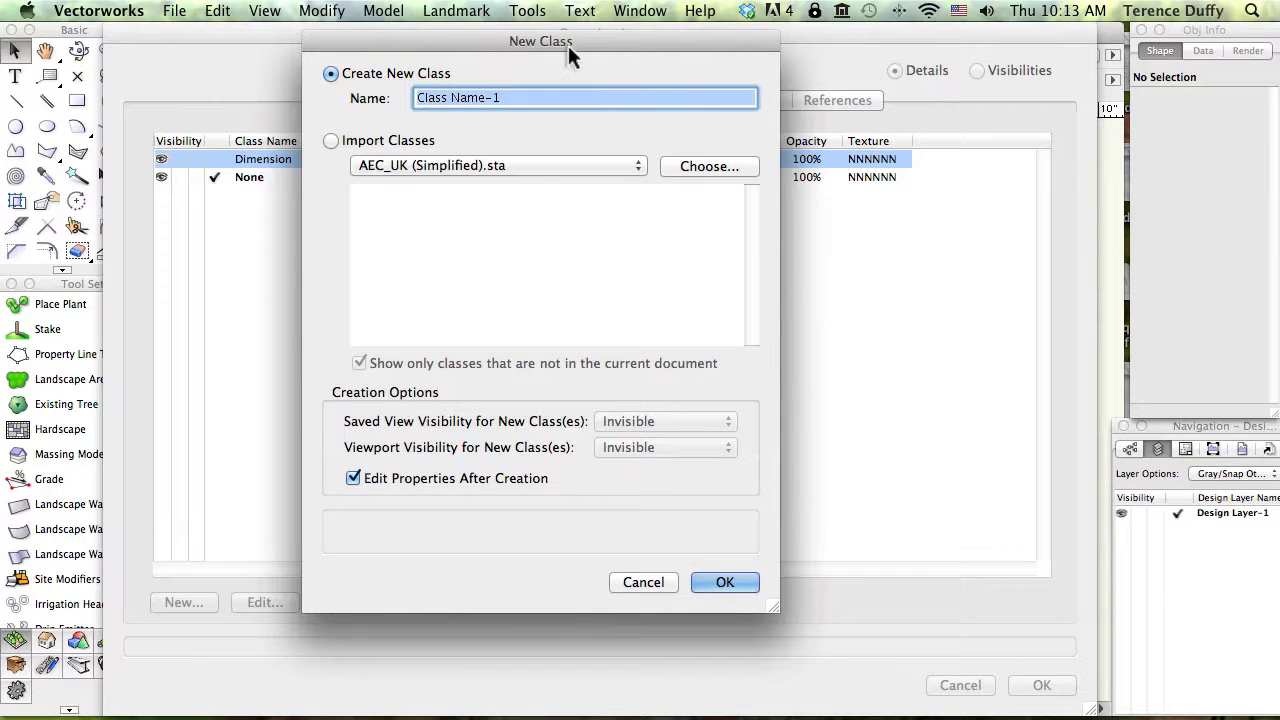
{"action": "mouse_move", "coordinate": [364, 97]}
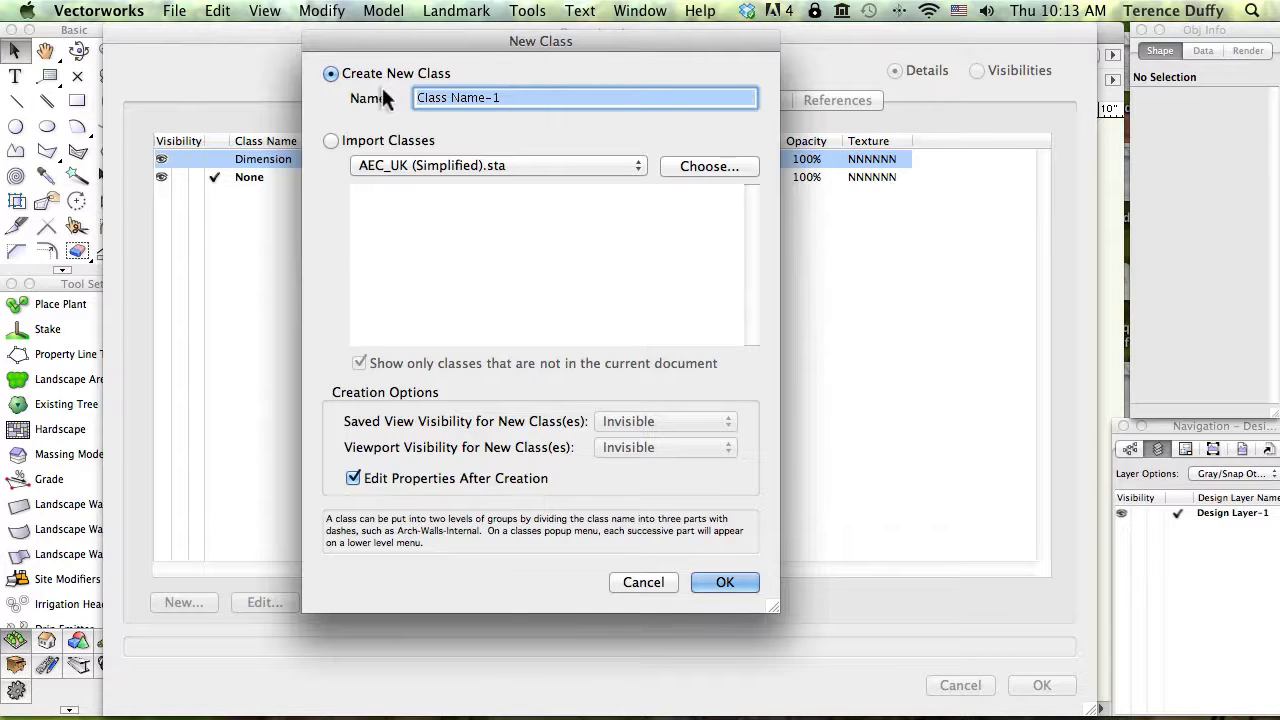
{"action": "left_click", "coordinate": [331, 141]}
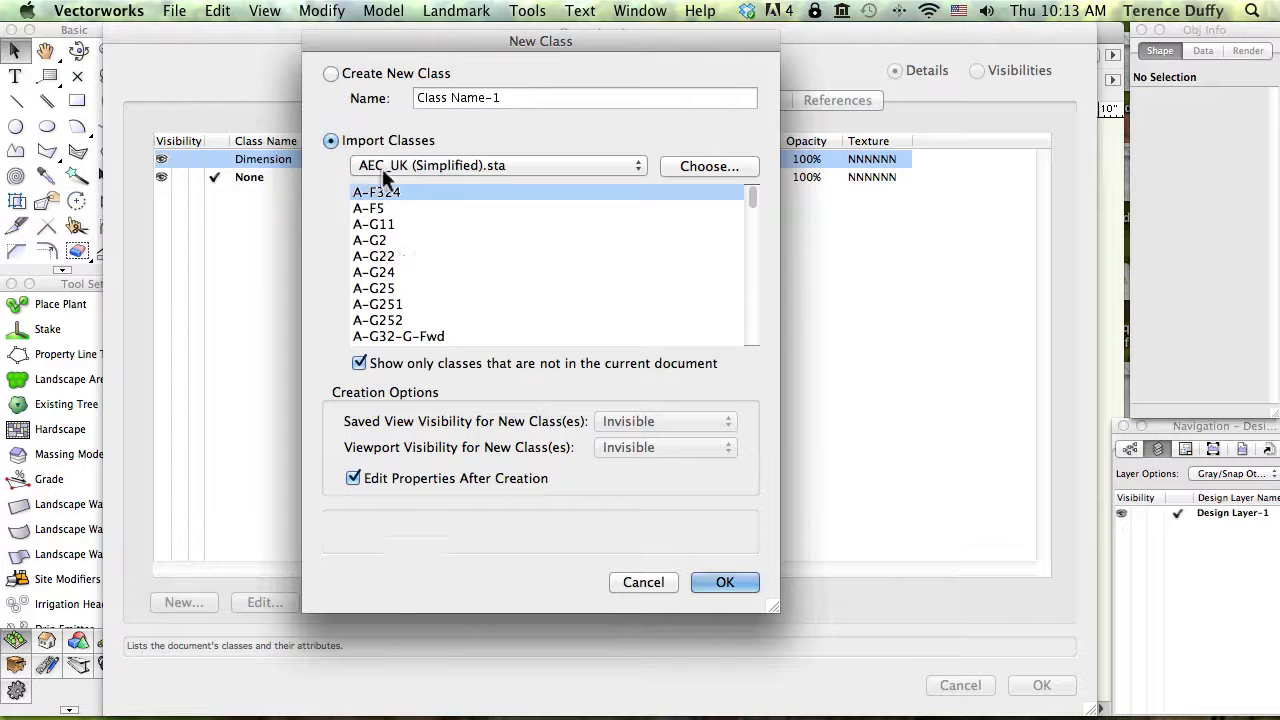
{"action": "scroll", "coordinate": [402, 257], "scroll_direction": "down", "scroll_amount": 5}
{"action": "scroll", "coordinate": [402, 257], "scroll_direction": "up", "scroll_amount": 5}
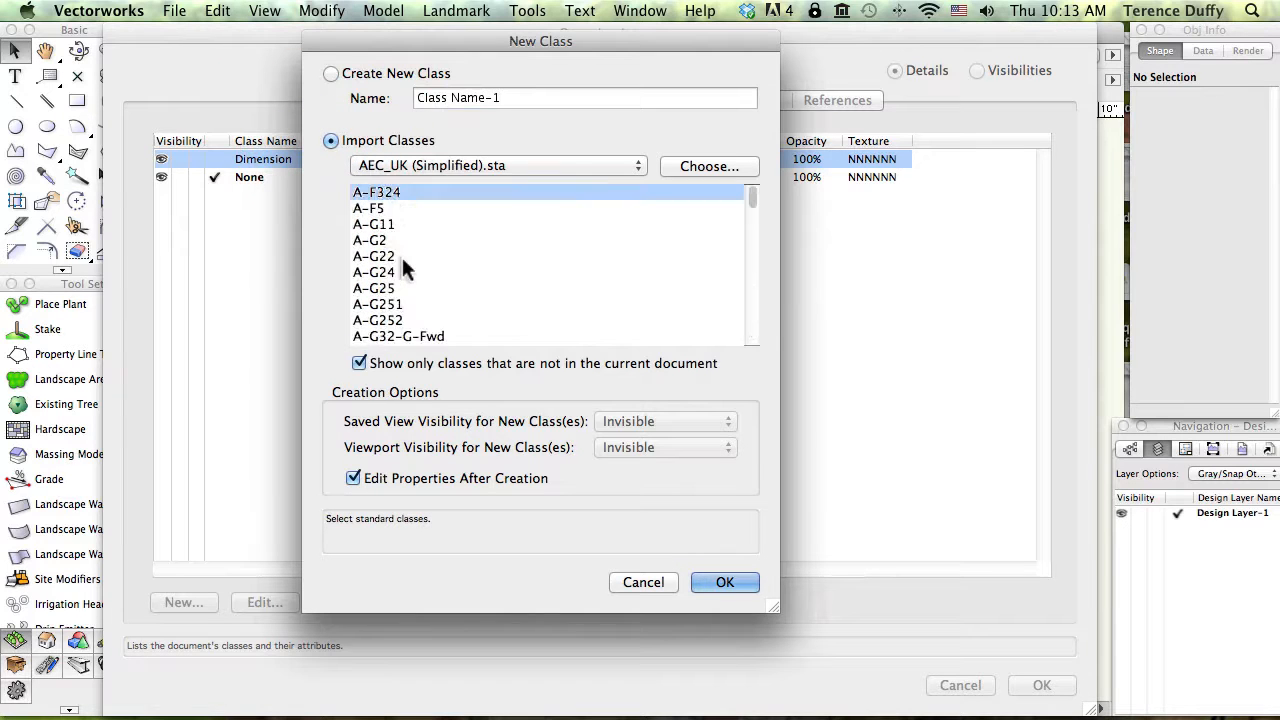
{"action": "scroll", "coordinate": [402, 257], "scroll_direction": "right", "scroll_amount": 1}
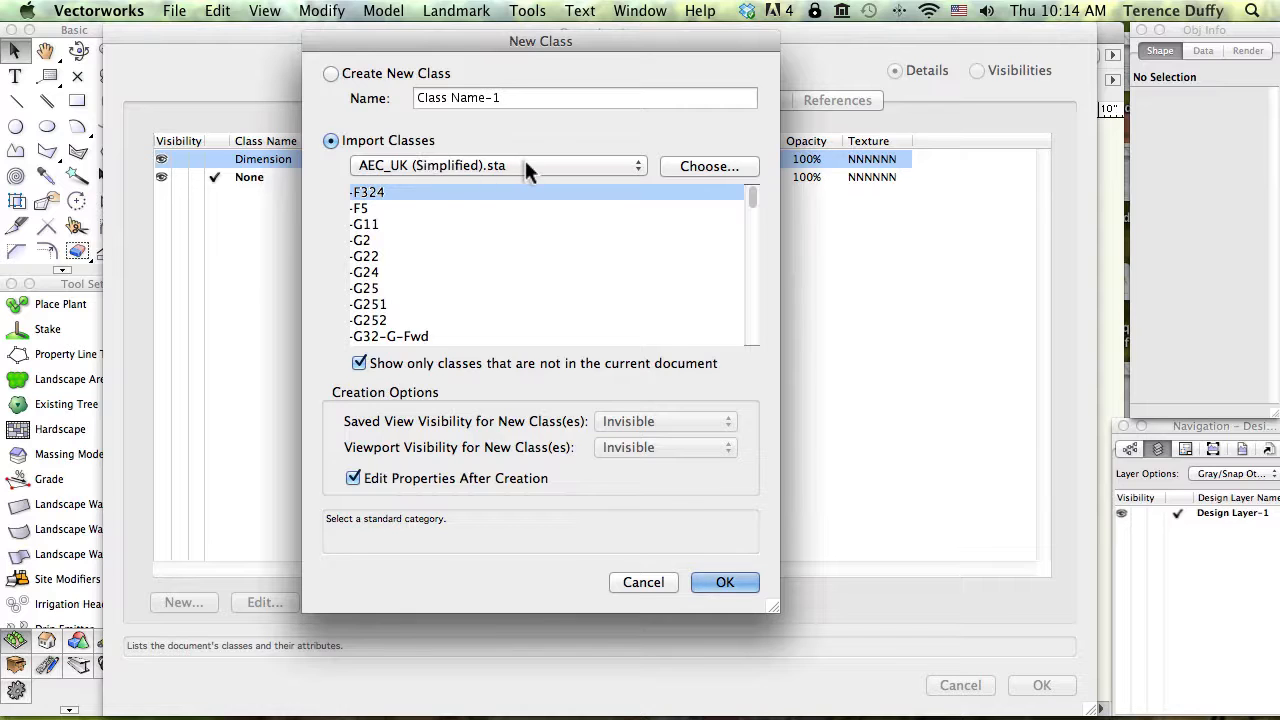
- Create a new class named trace, with its properties opened for editing after creation
{"action": "left_click", "coordinate": [330, 73]}
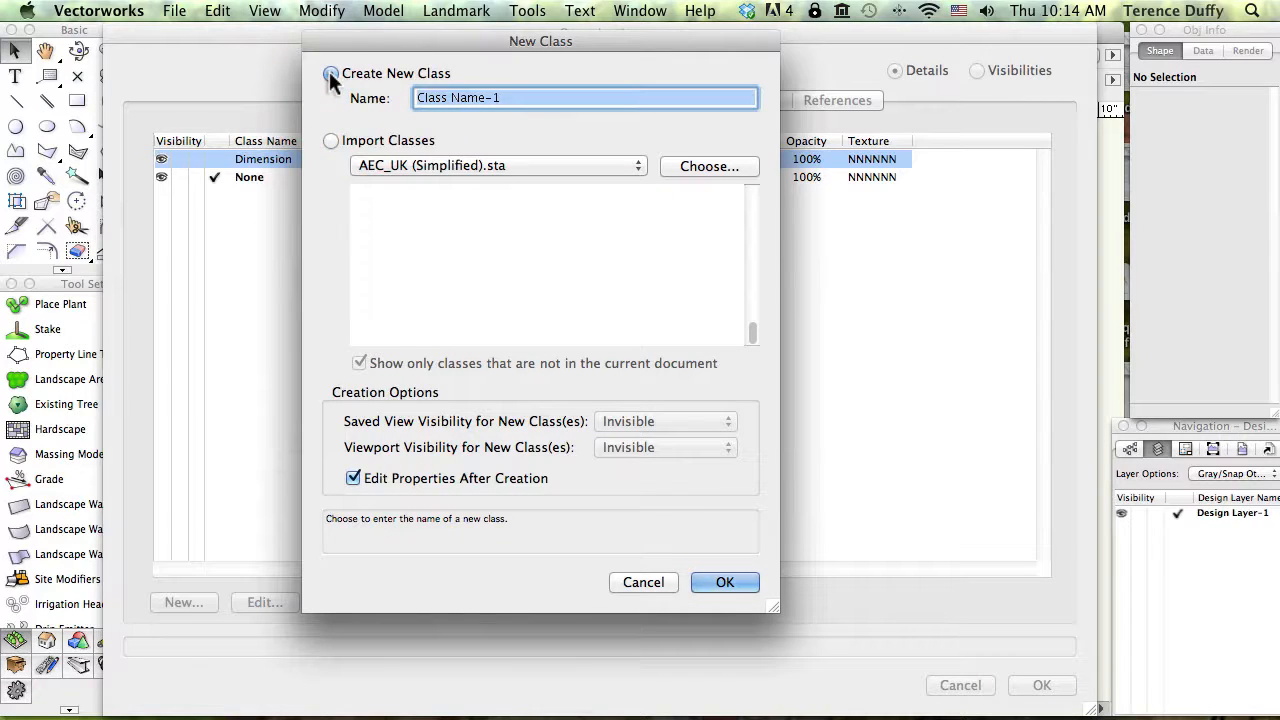
{"action": "type", "text": "tr"}
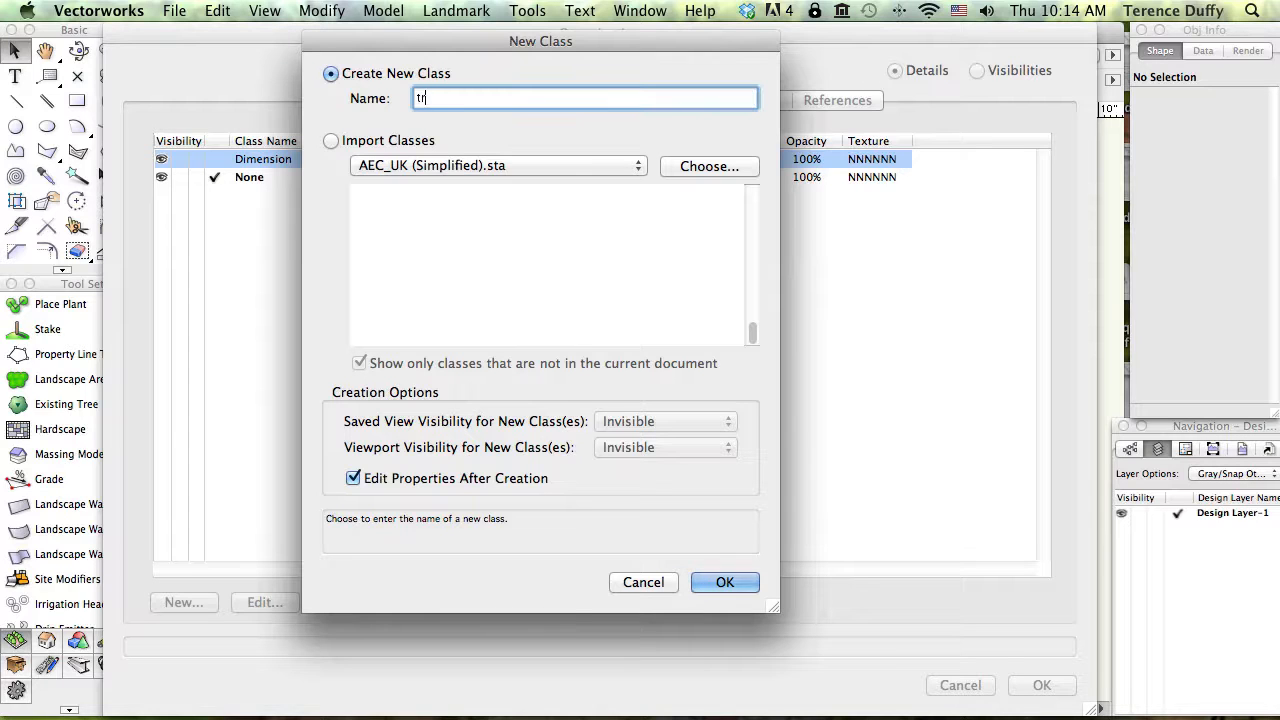
{"action": "type", "text": "ace"}
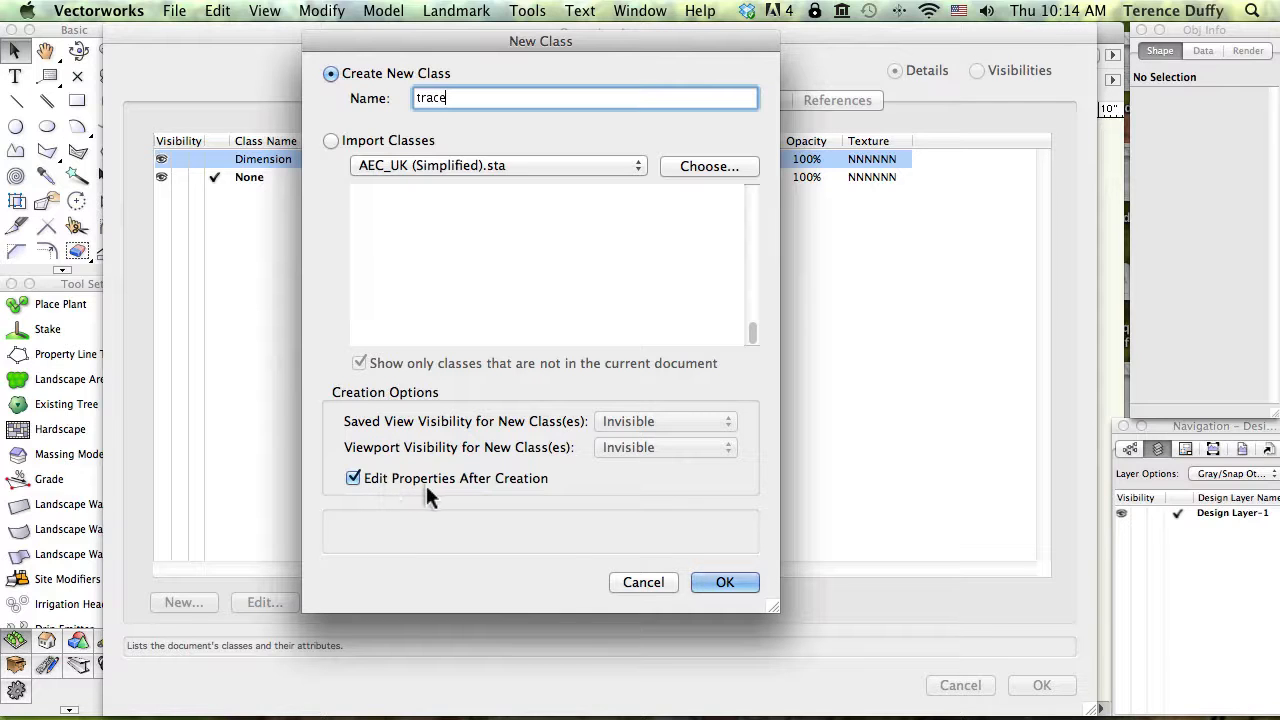
{"action": "left_click", "coordinate": [738, 582]}
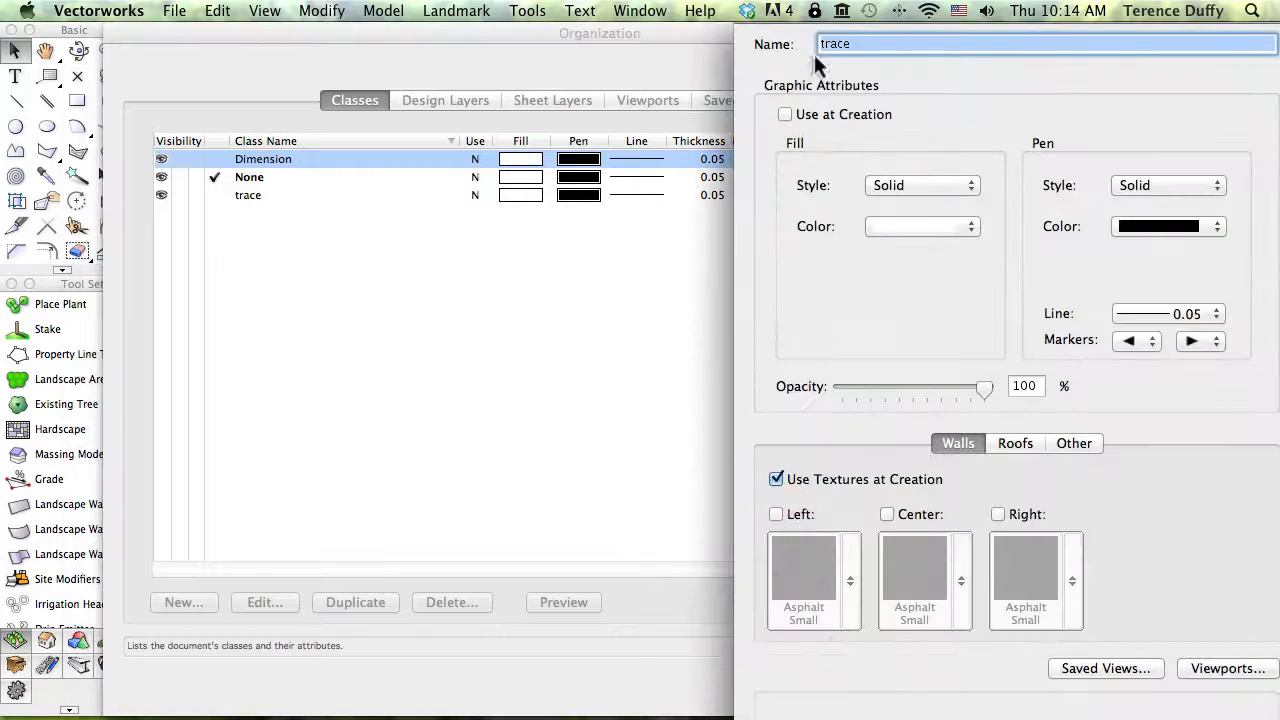
{"action": "left_click", "coordinate": [697, 30]}
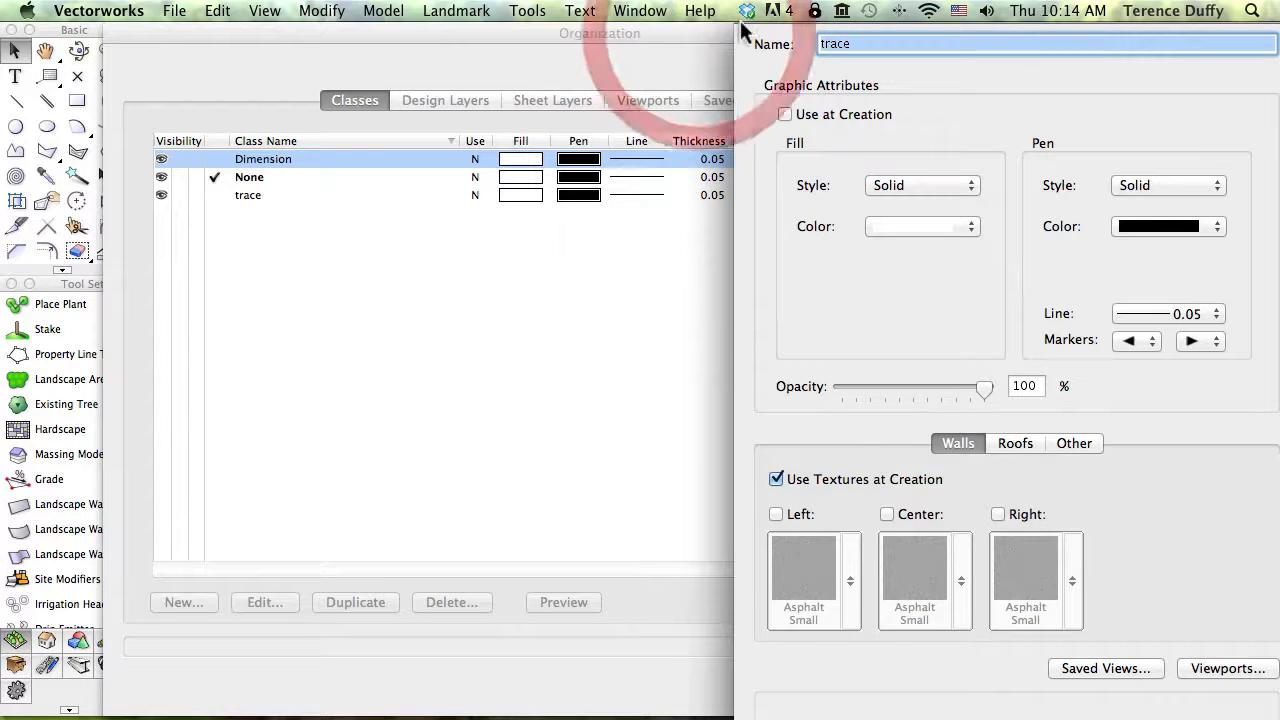
{"action": "left_click_drag", "start_coordinate": [737, 24], "coordinate": [268, 36]}
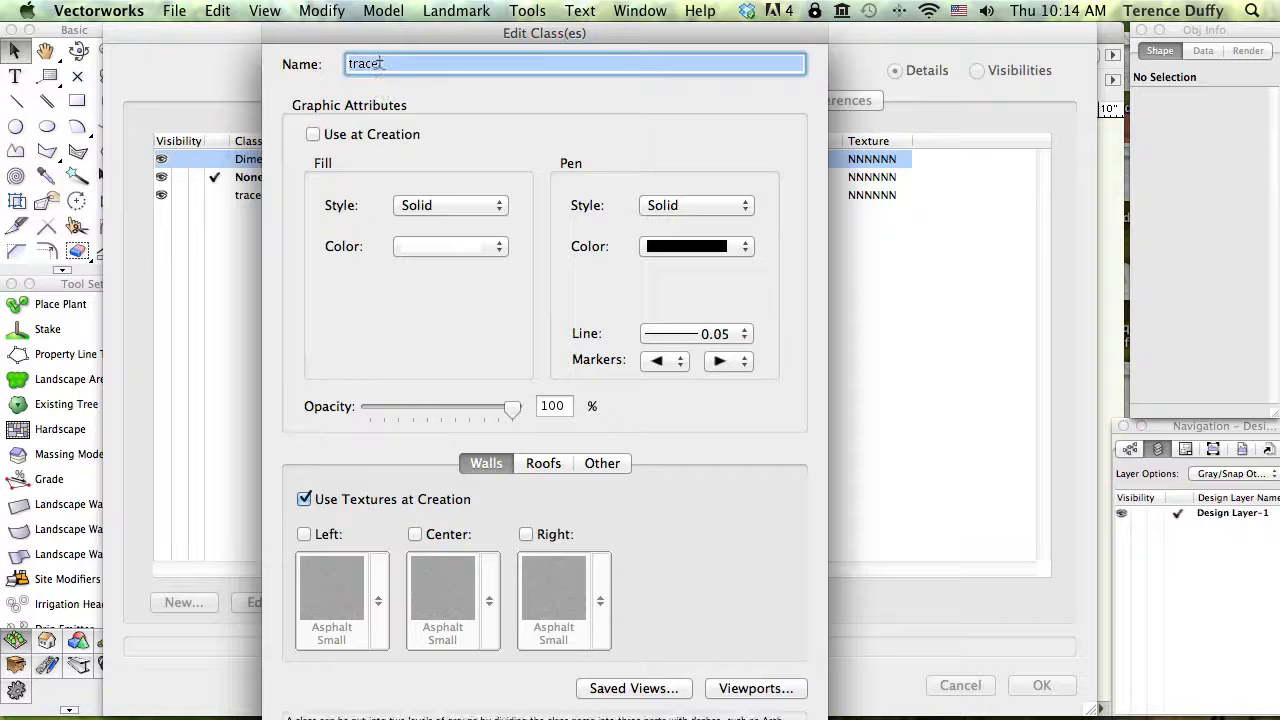
- Enable Use at Creation for the trace class's graphic attributes and set its fill style to None
{"action": "left_click", "coordinate": [313, 138]}
{"action": "left_click", "coordinate": [460, 205]}
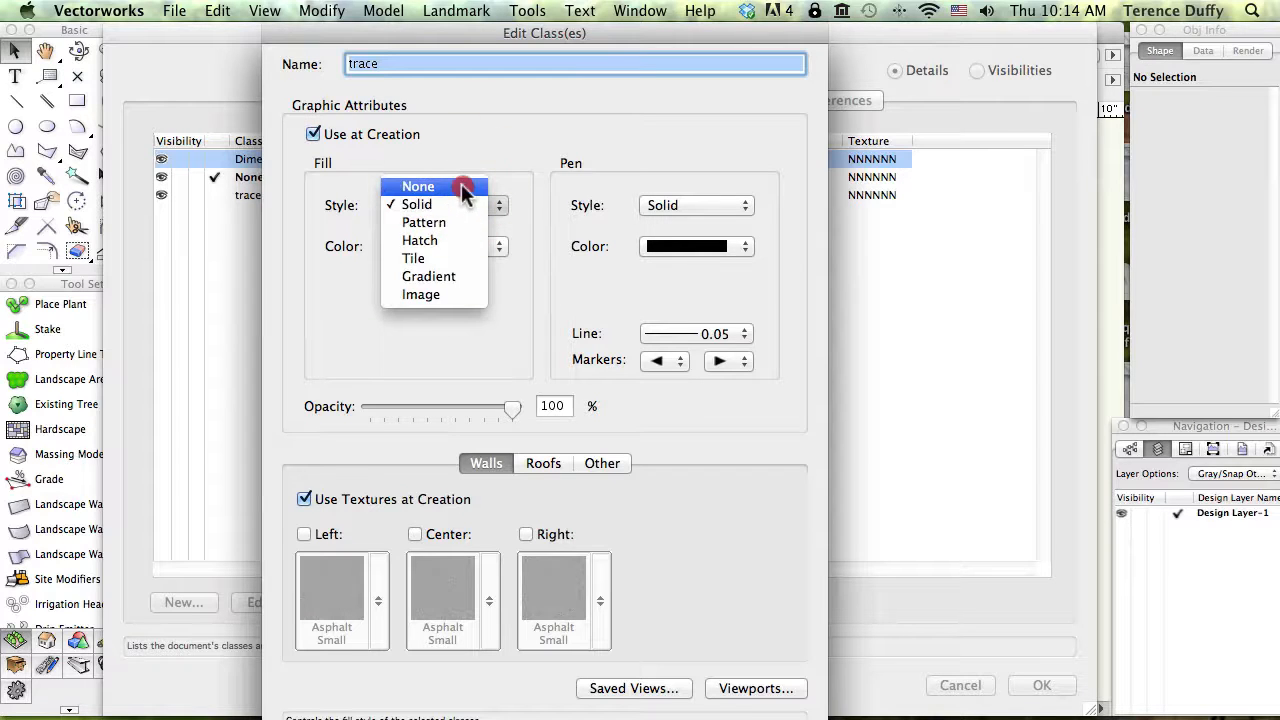
{"action": "left_click", "coordinate": [463, 190]}
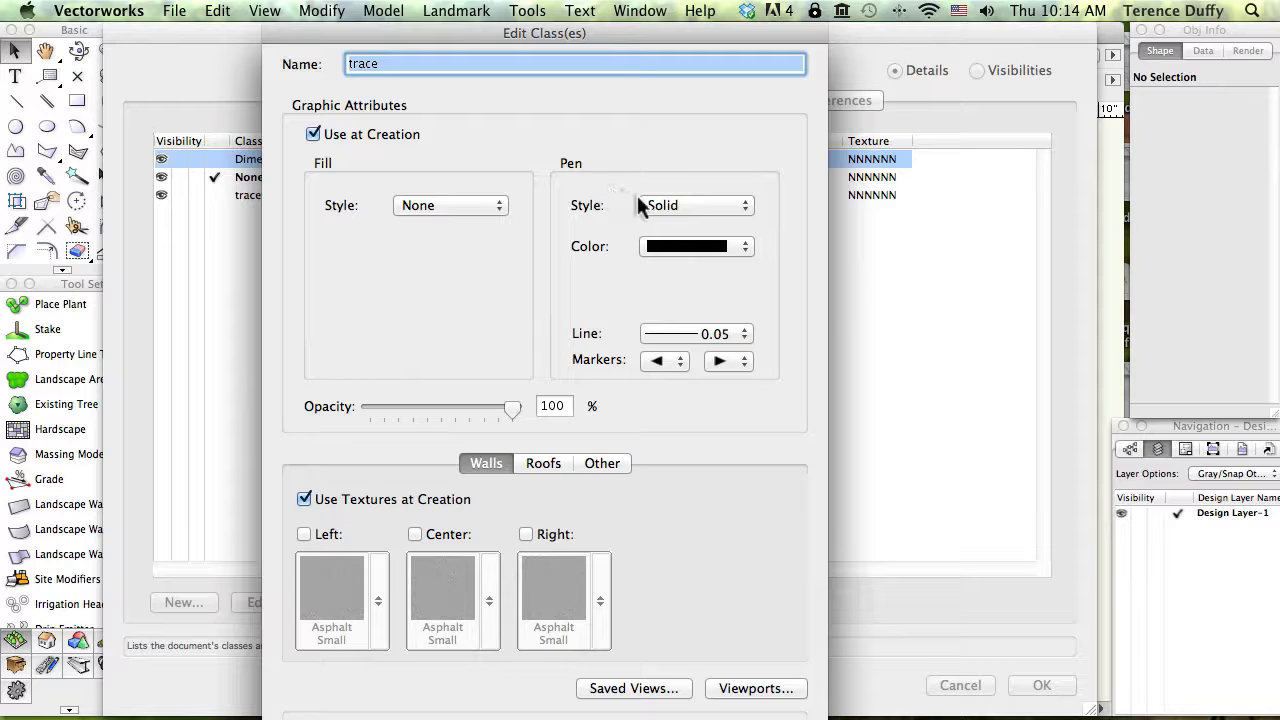
- Set the trace class's pen color to bright red and its line thickness to 0.70, and apply the class settings
{"action": "left_click", "coordinate": [722, 249]}
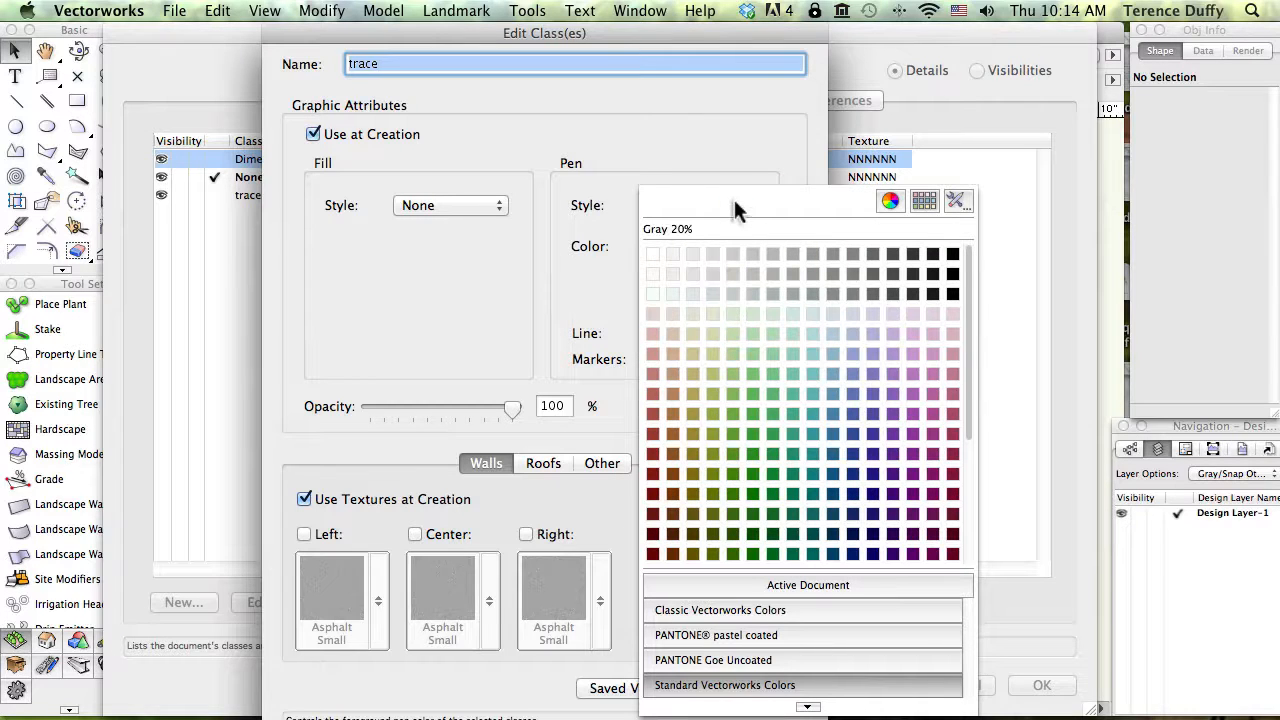
{"action": "scroll", "coordinate": [730, 360], "scroll_direction": "down", "scroll_amount": 5}
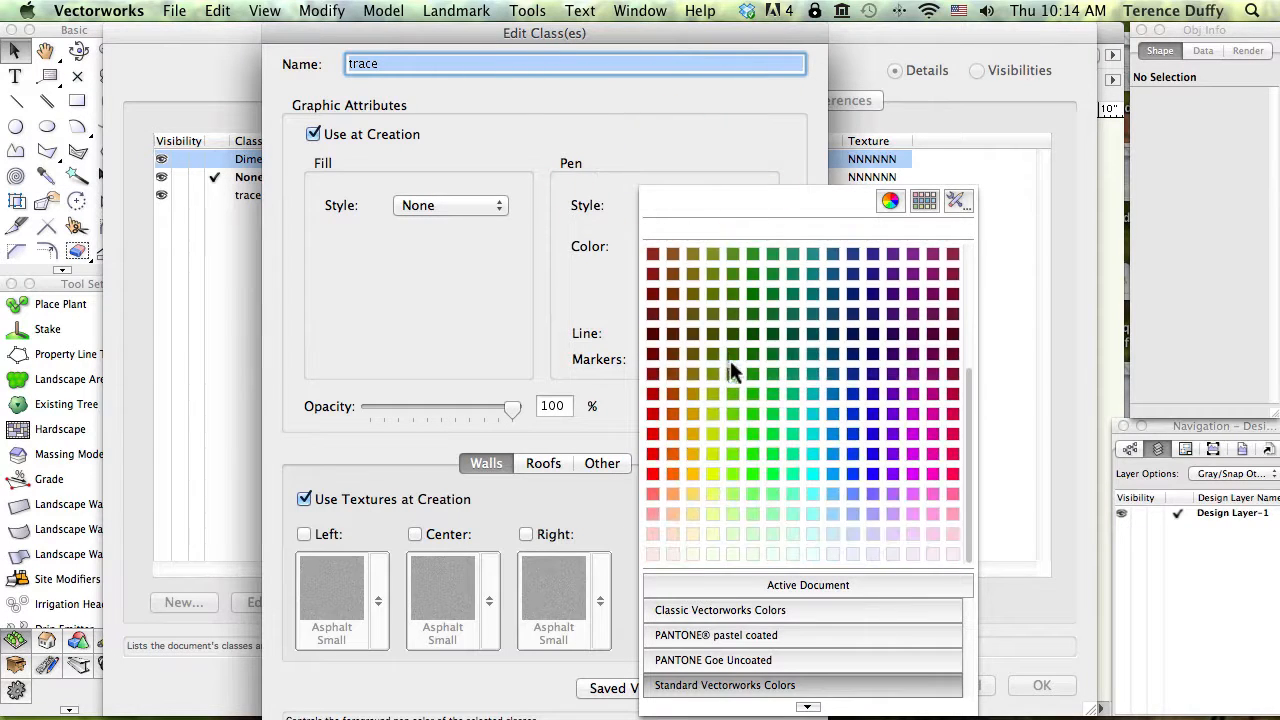
{"action": "left_click", "coordinate": [651, 472]}
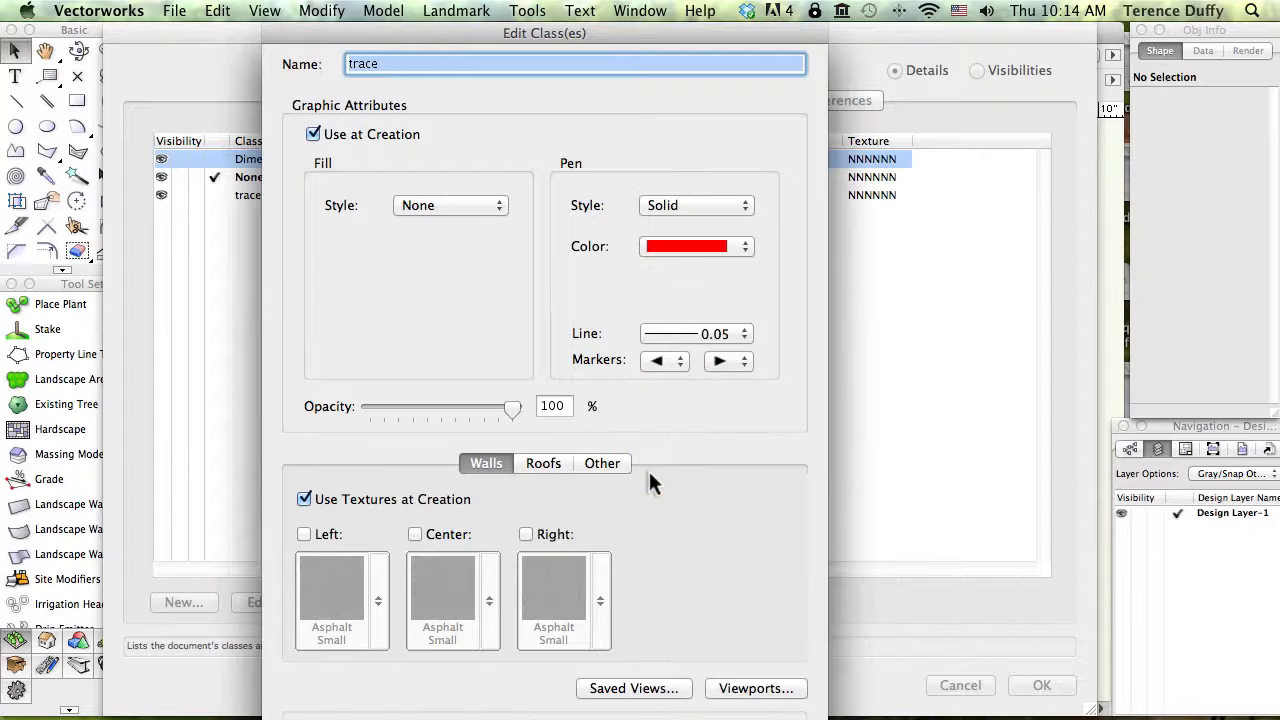
{"action": "left_click", "coordinate": [710, 335]}
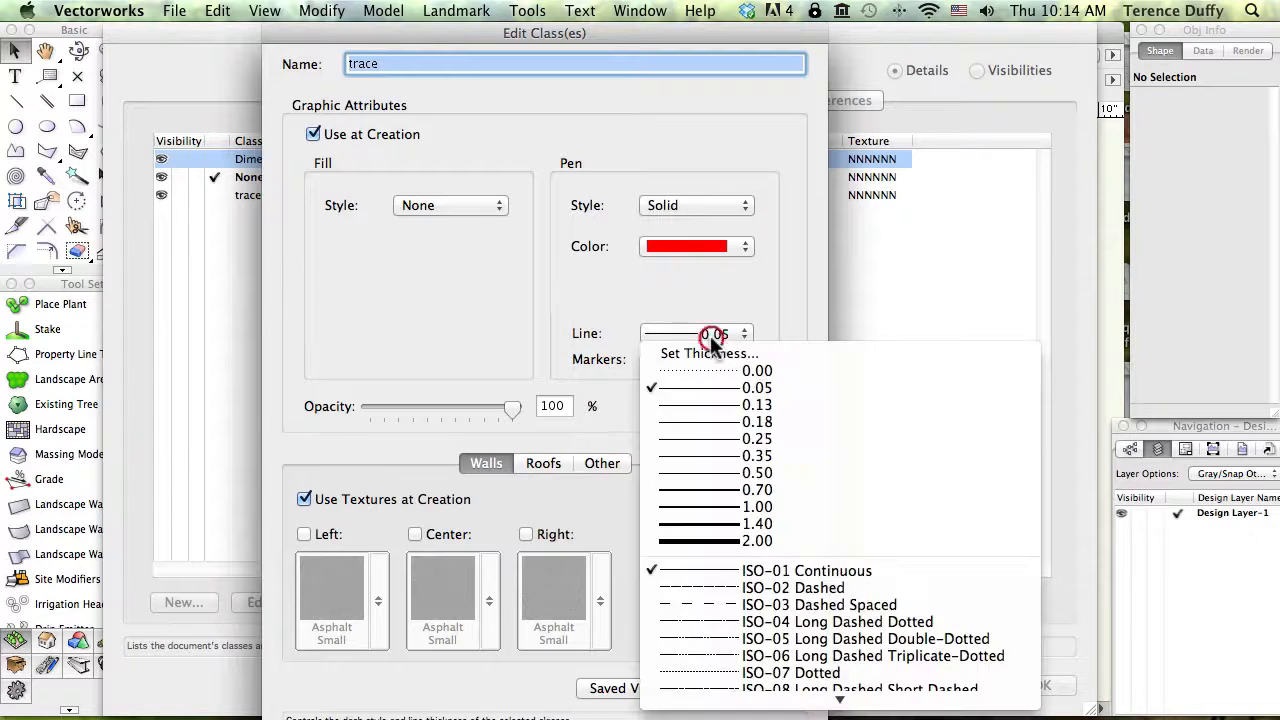
{"action": "left_click", "coordinate": [727, 490]}
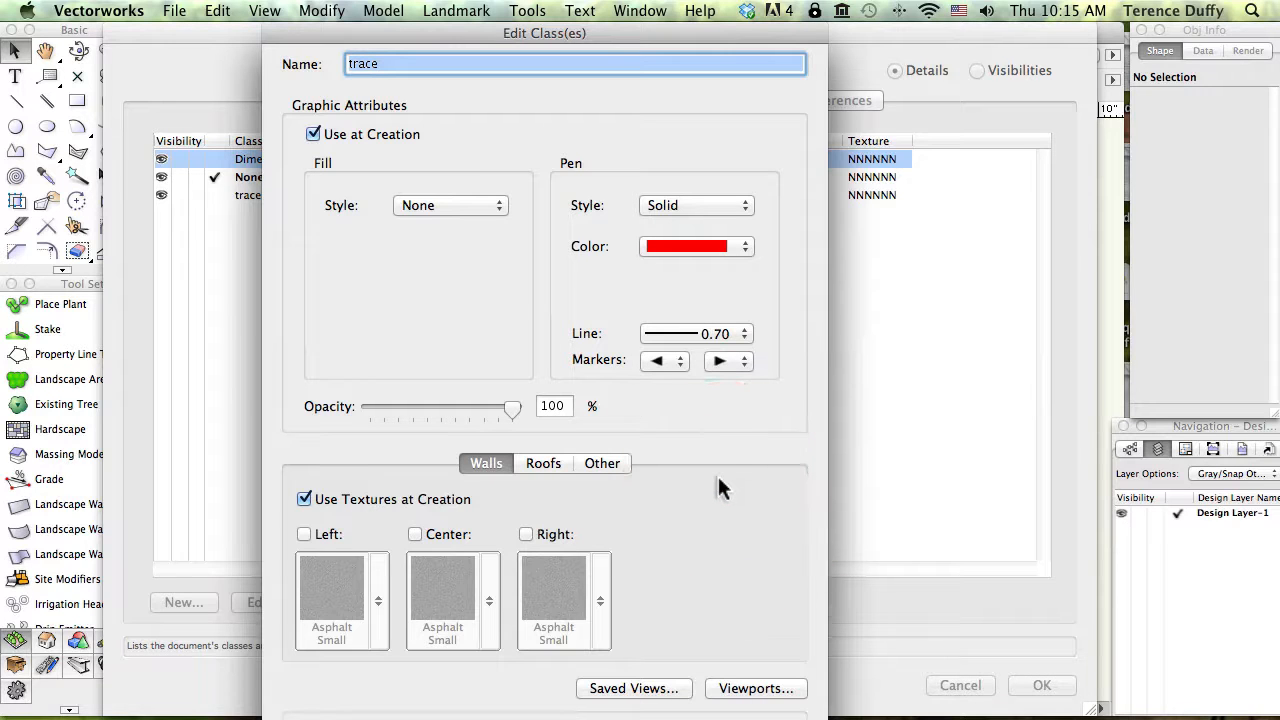
{"action": "left_click", "coordinate": [659, 336]}
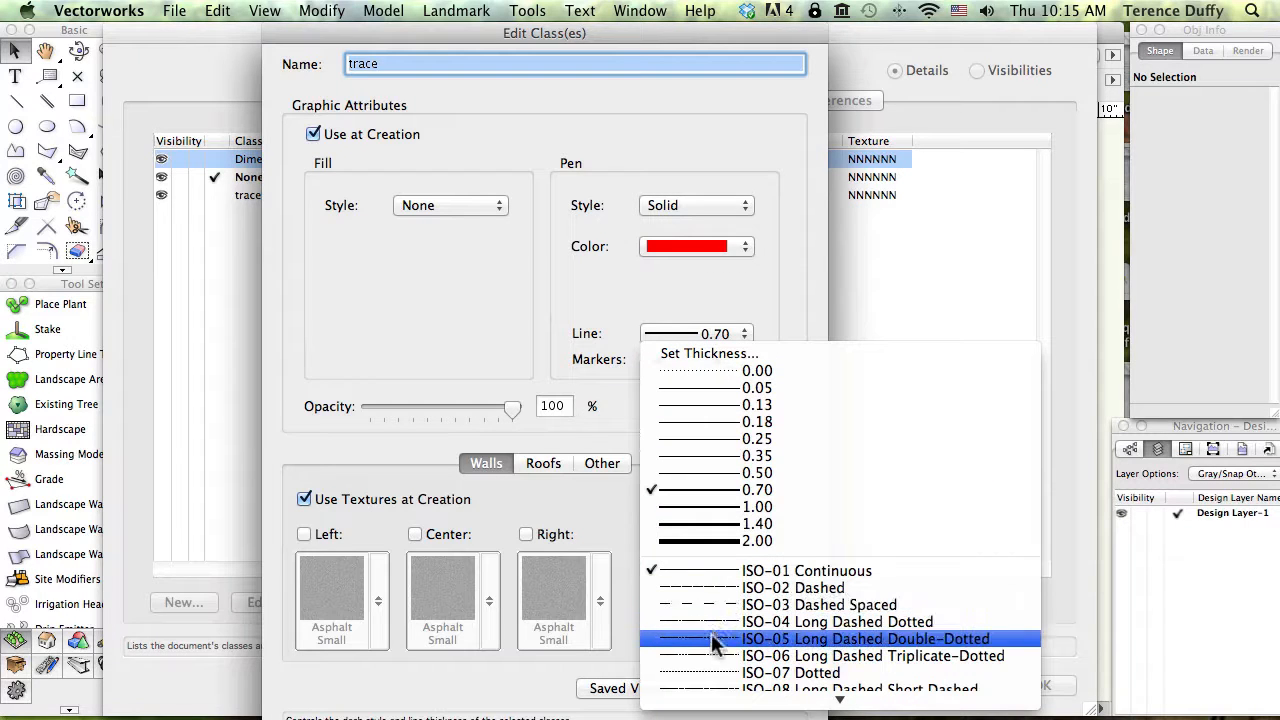
{"action": "left_click", "coordinate": [727, 334]}
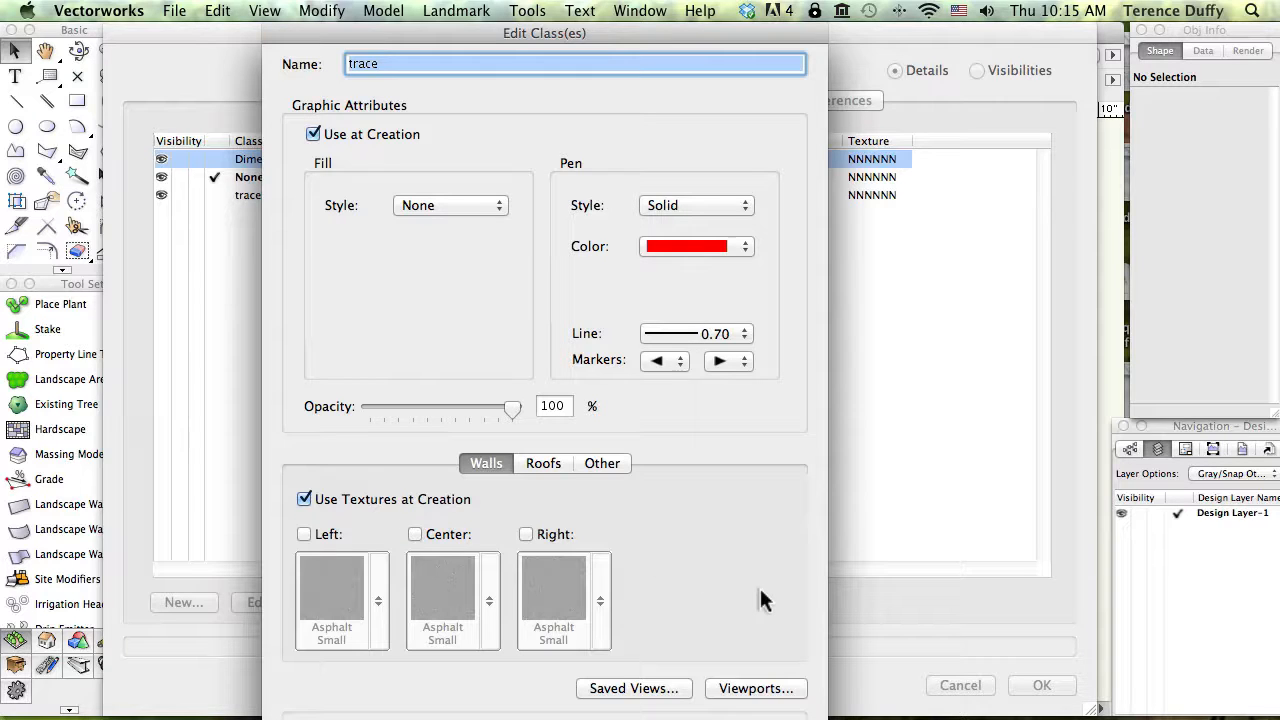
{"action": "key", "text": "Return"}
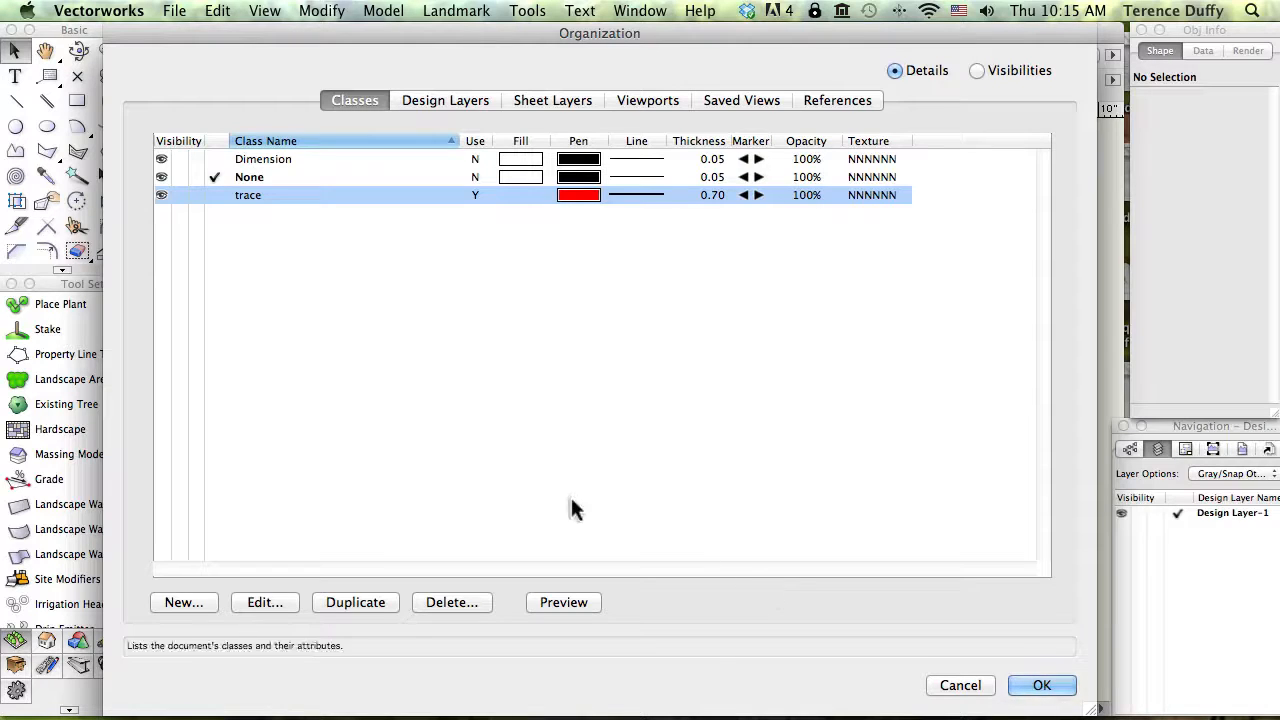
- Create a new class named existing-PL, with its properties opened for editing after creation
{"action": "left_click", "coordinate": [176, 604]}
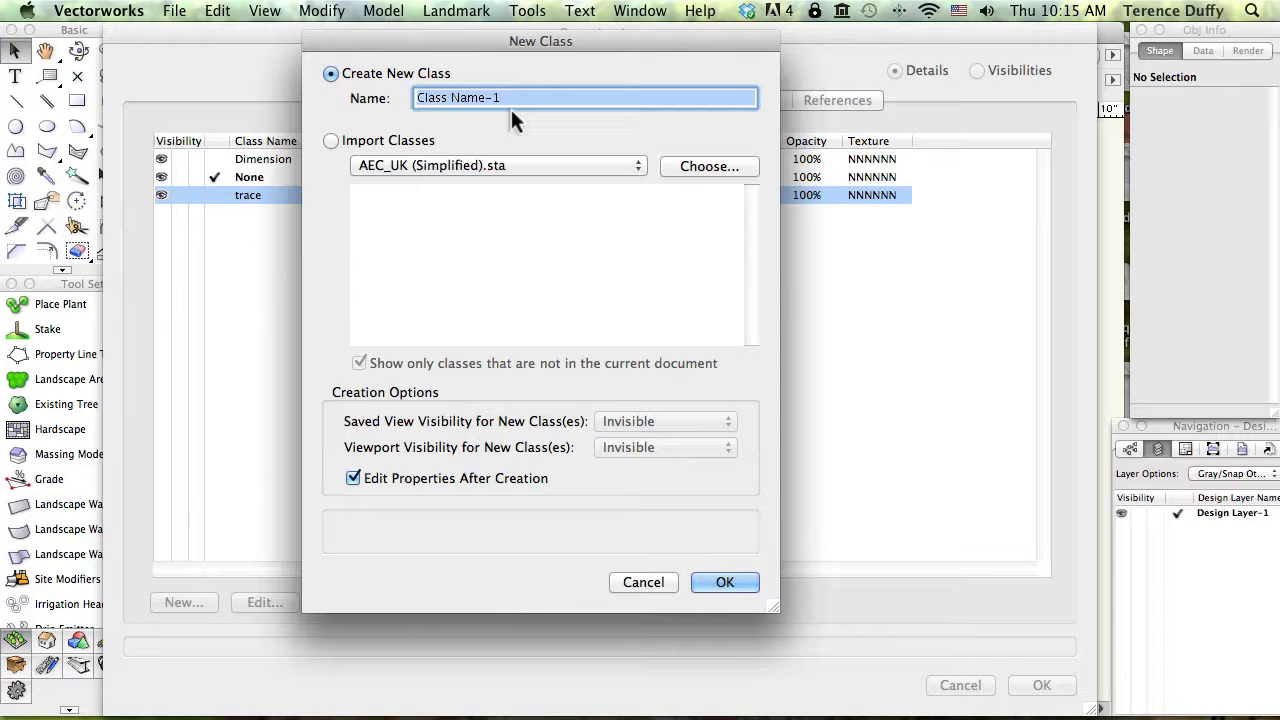
{"action": "type", "text": "existing-"}
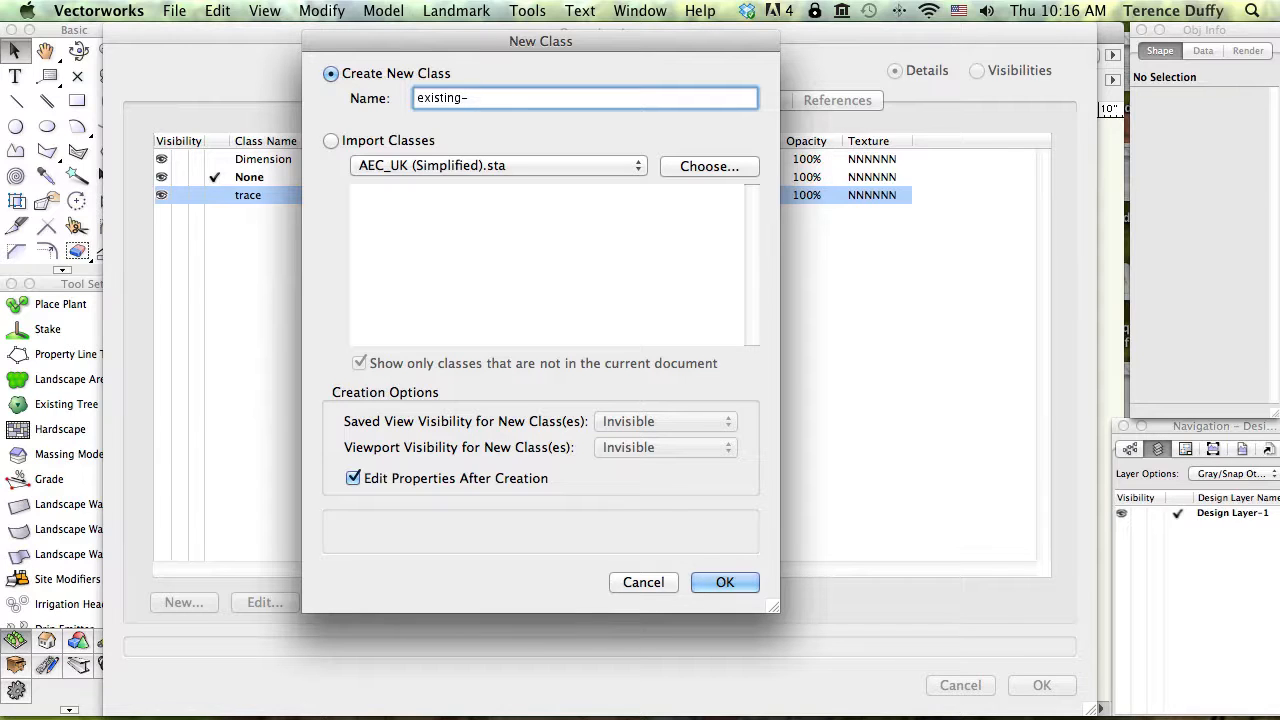
{"action": "type", "text": "PL"}
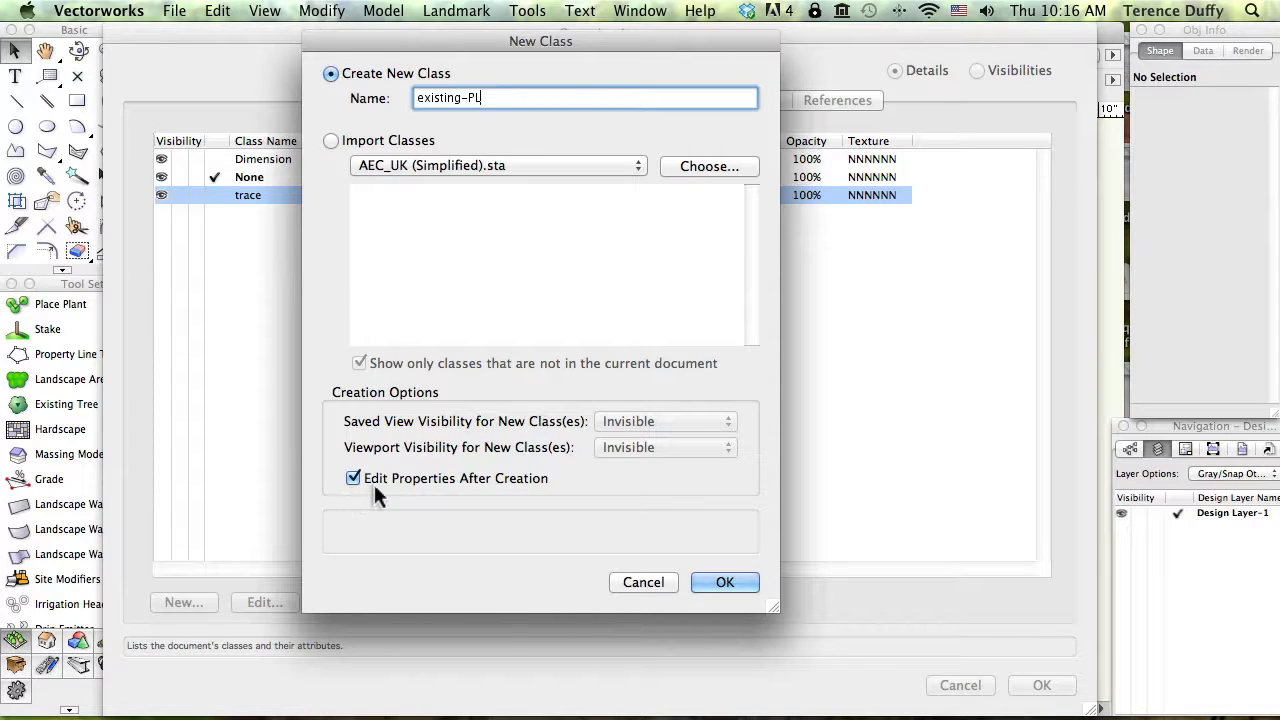
{"action": "left_click", "coordinate": [731, 582]}
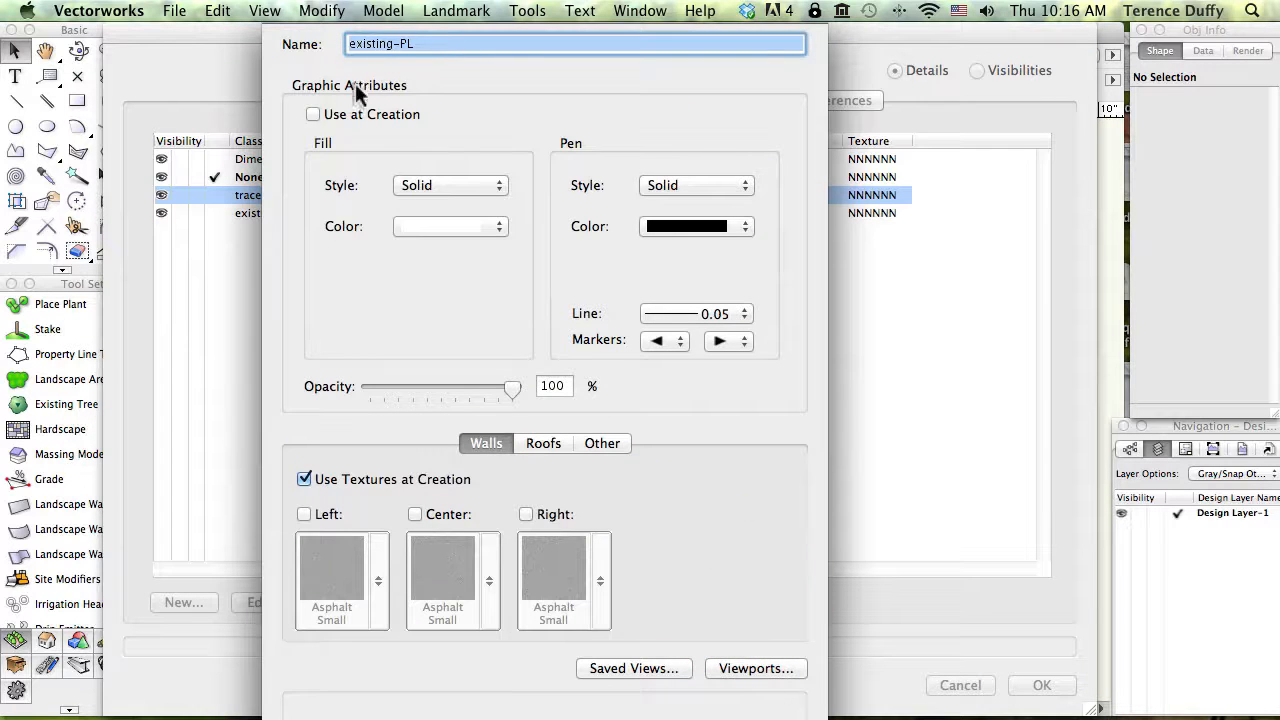
- Enable Use at Creation for the existing-PL class's graphic attributes and set its fill style to None
{"action": "left_click", "coordinate": [313, 116]}
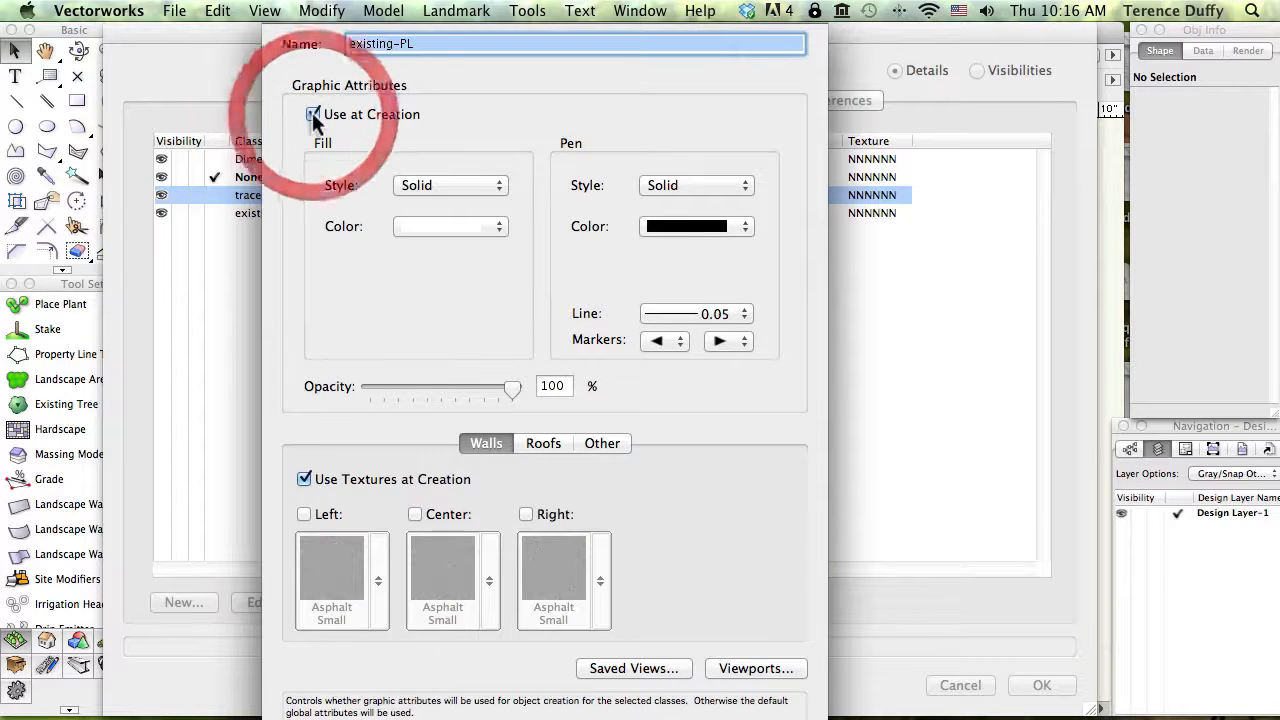
{"action": "left_click", "coordinate": [428, 188]}
{"action": "left_click", "coordinate": [433, 161]}
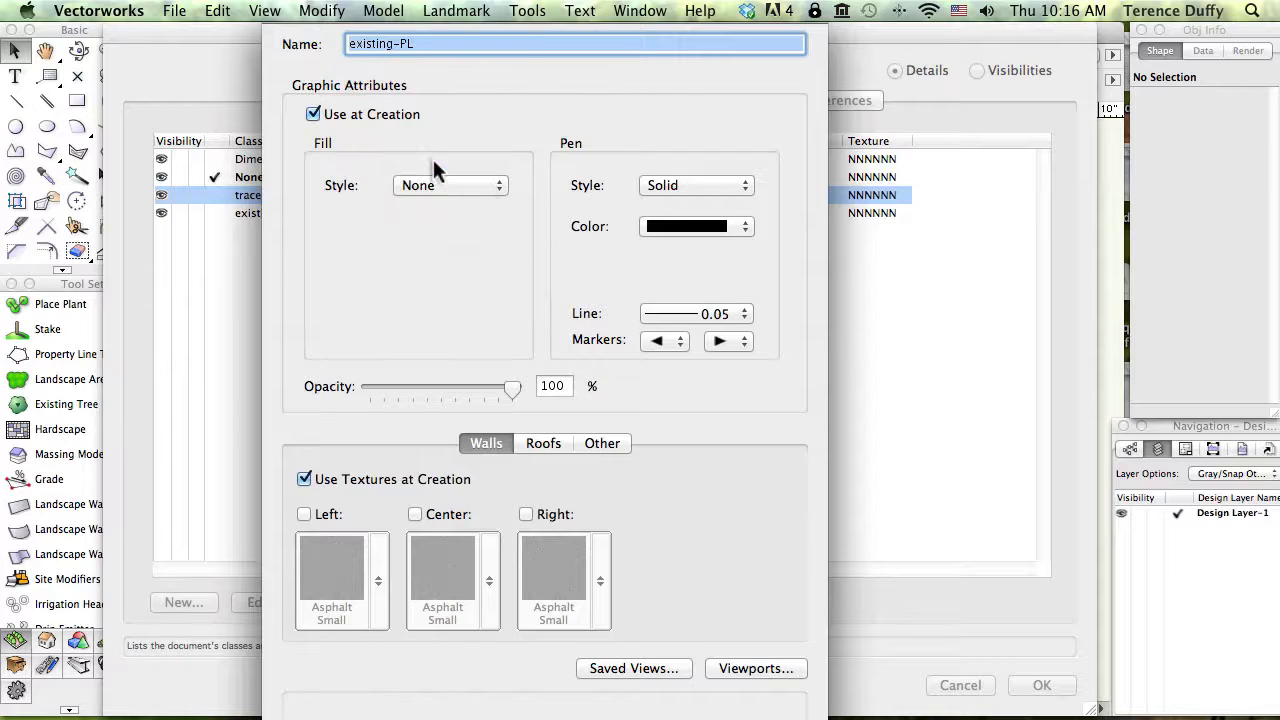
- Give the existing-PL class a Dash pen style with 0.50 thickness and the ISO-05 Long Dashed Double-Dotted line, and apply the settings
{"action": "left_click", "coordinate": [710, 190]}
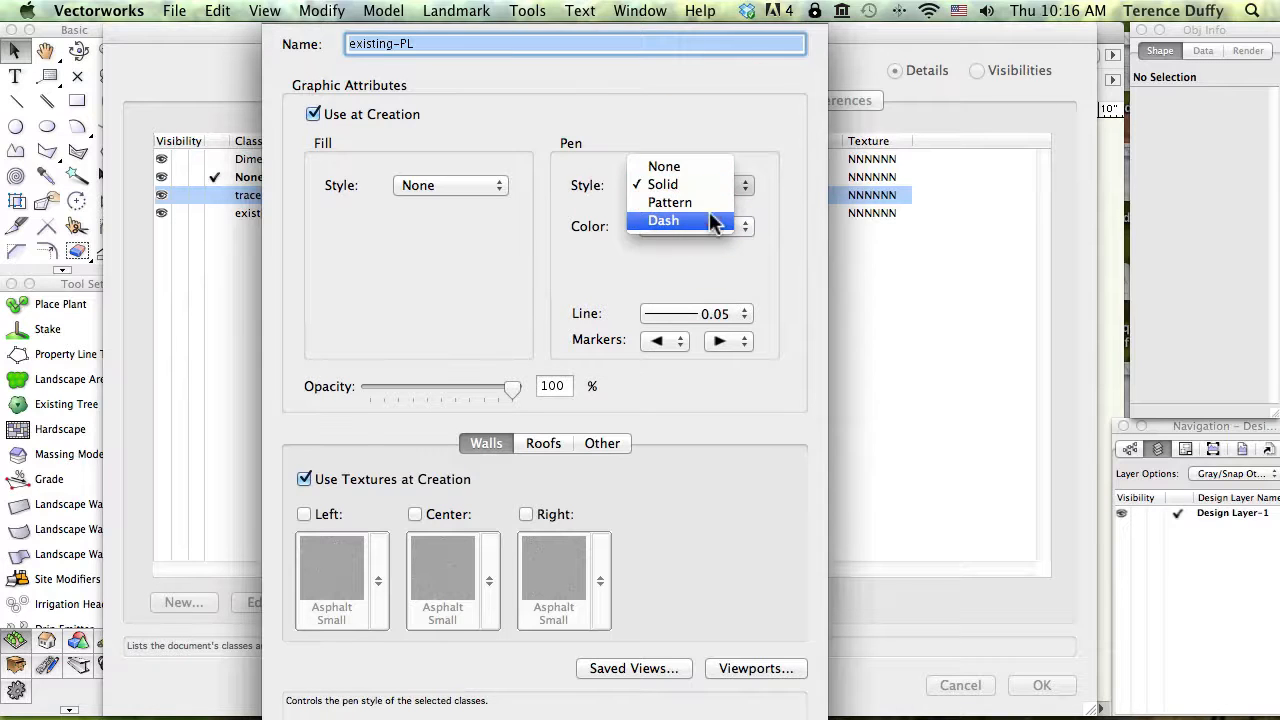
{"action": "left_click", "coordinate": [712, 220]}
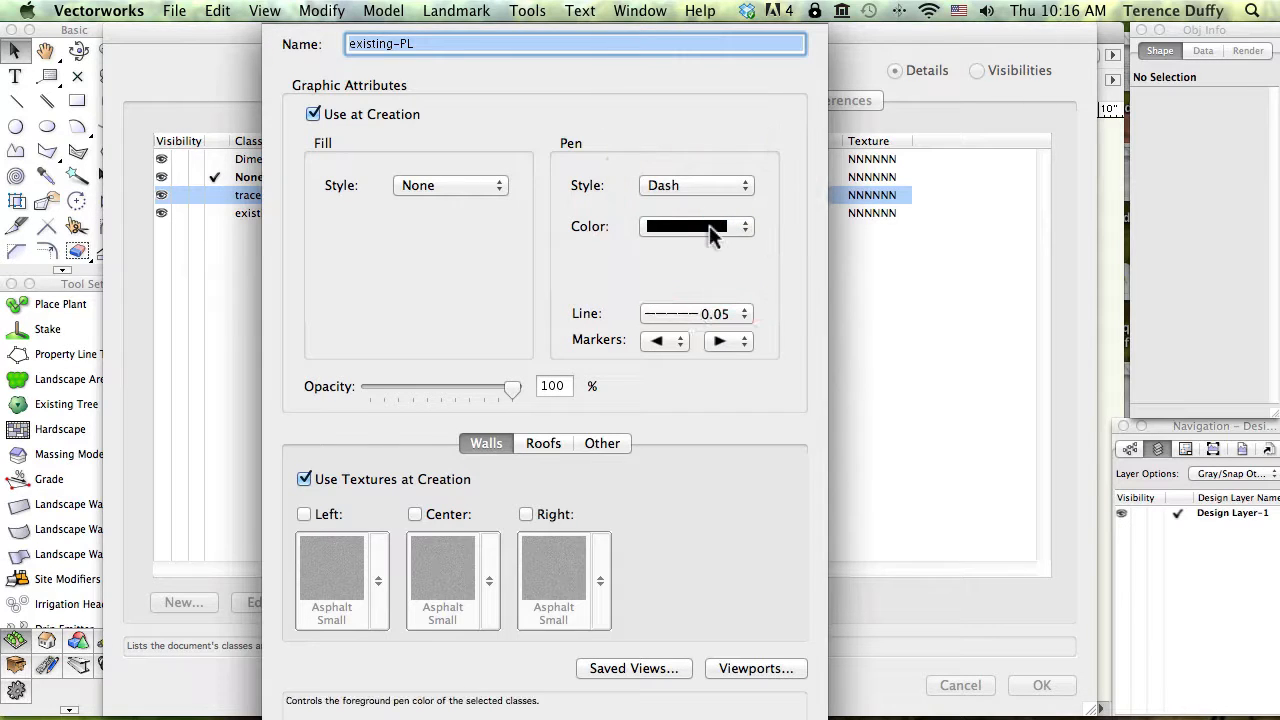
{"action": "left_click", "coordinate": [738, 316]}
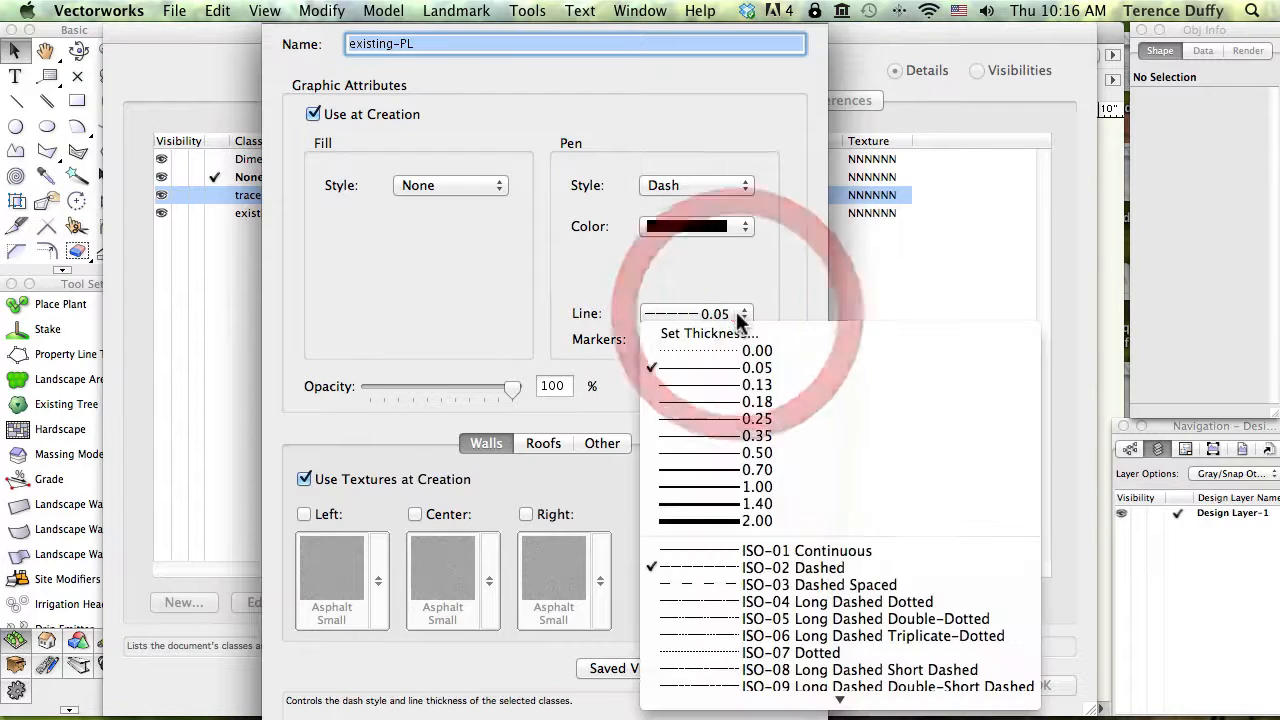
{"action": "left_click", "coordinate": [764, 453]}
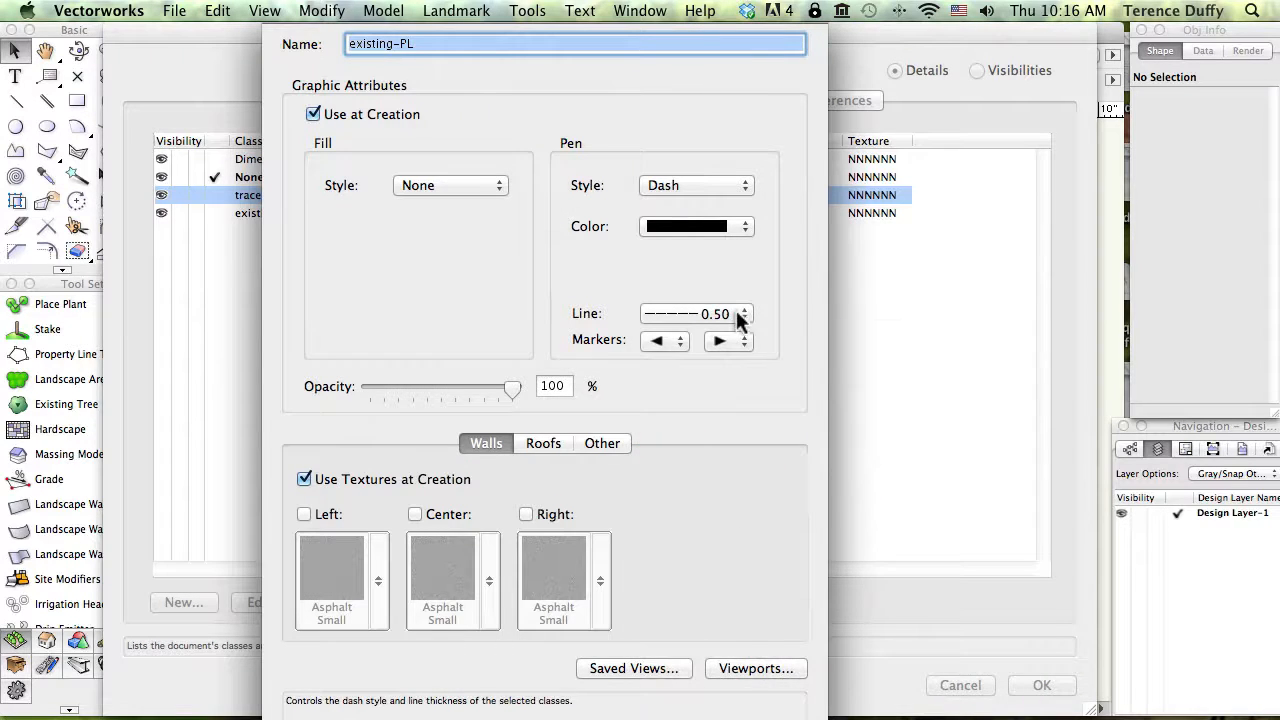
{"action": "left_click", "coordinate": [740, 316]}
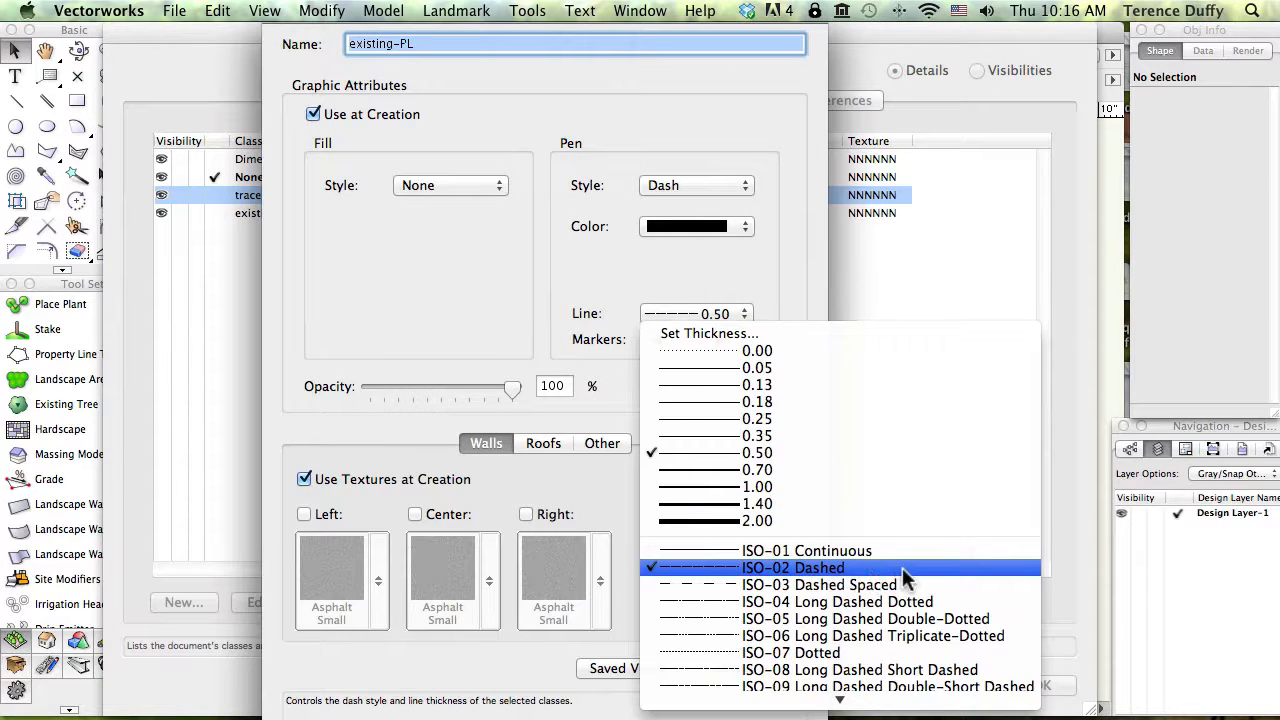
{"action": "left_click", "coordinate": [1005, 619]}
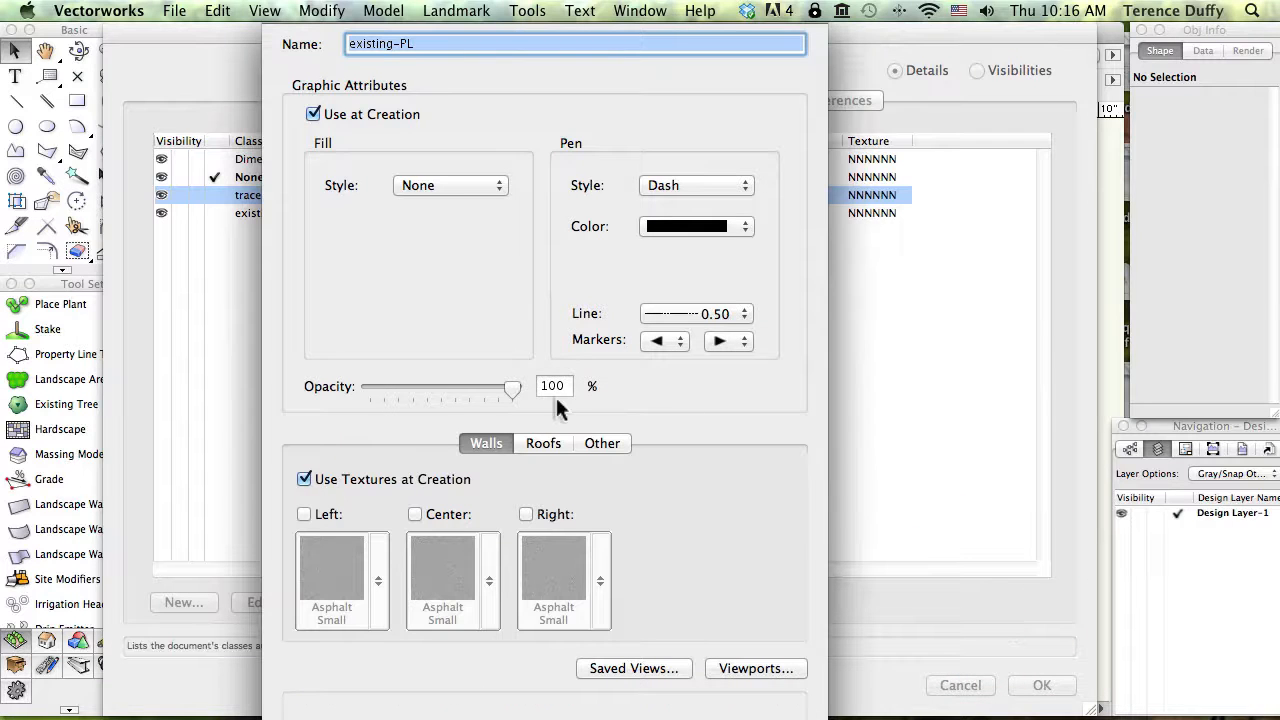
{"action": "left_click", "coordinate": [304, 479]}
{"action": "key", "text": "Return"}
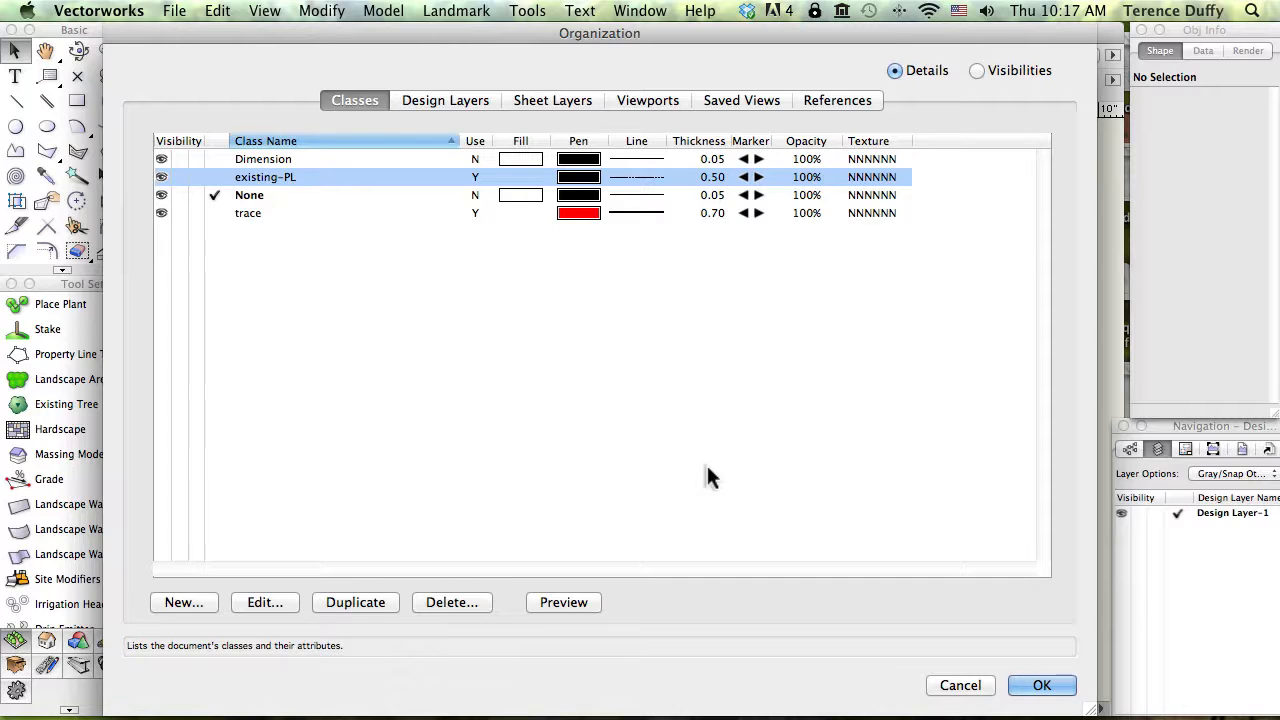
- Create a new class named existing-structure and enable Use at Creation for its graphic attributes
{"action": "left_click", "coordinate": [163, 598]}
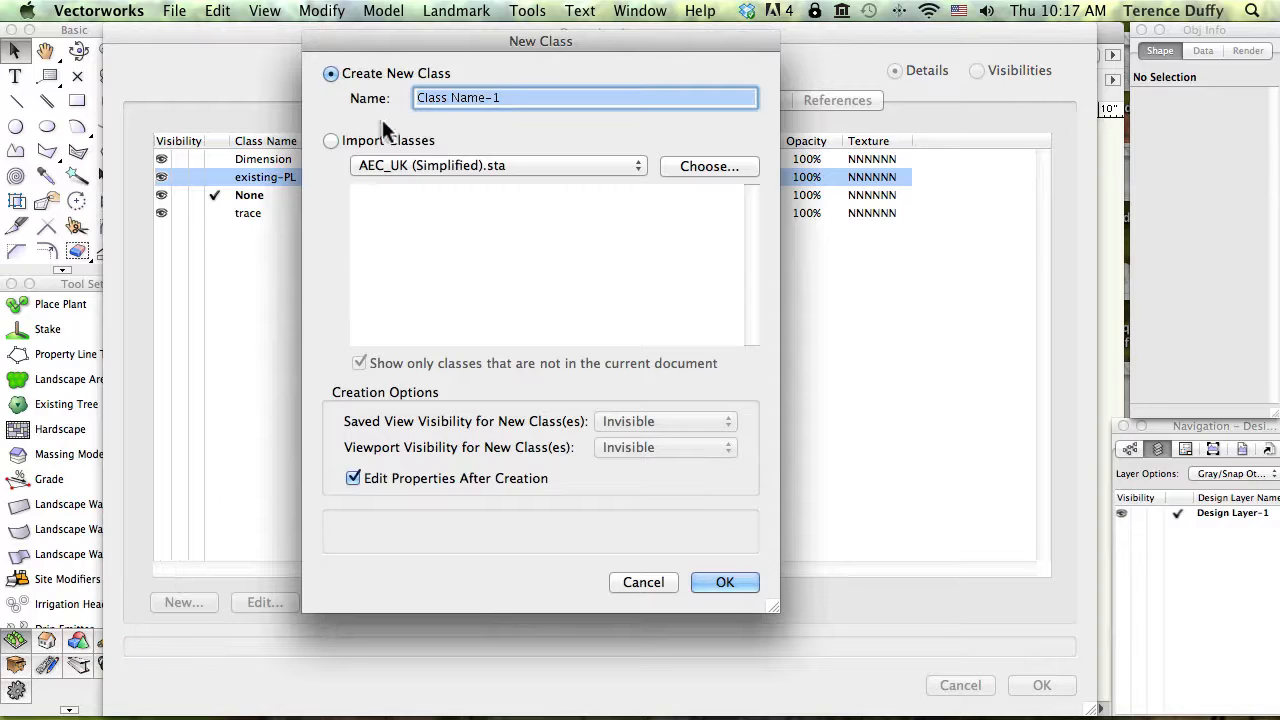
{"action": "type", "text": "e"}
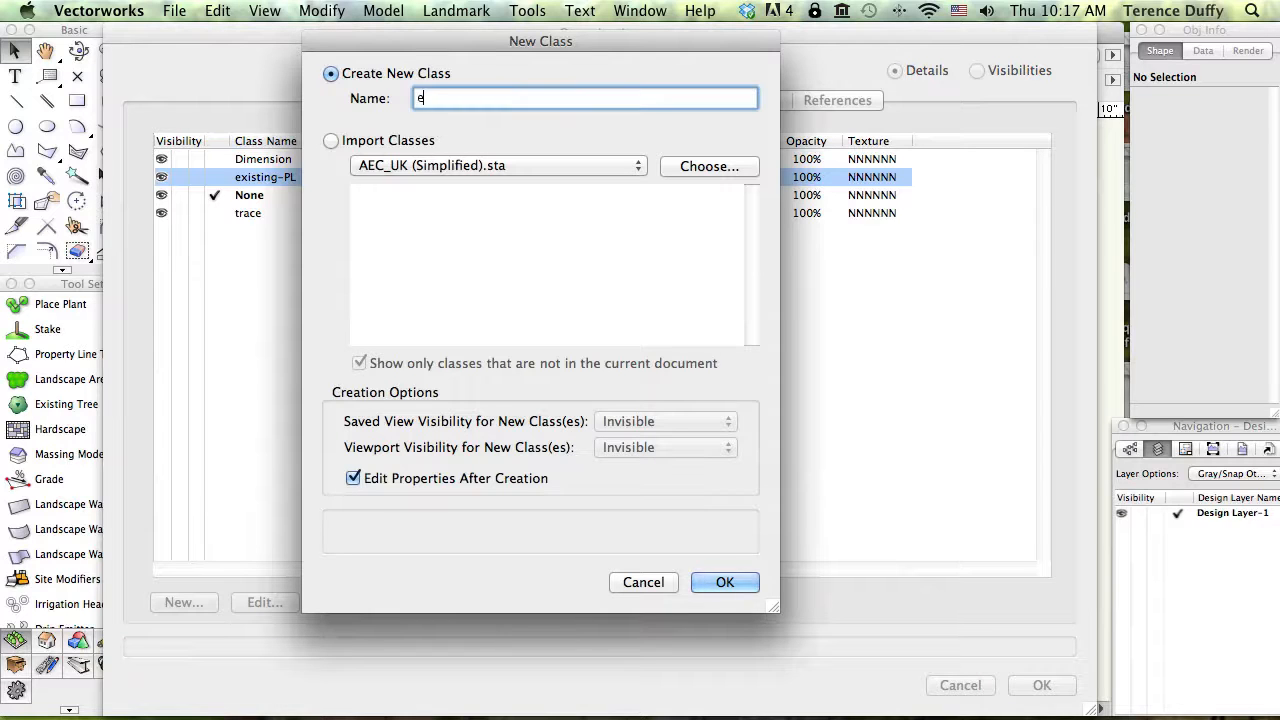
{"action": "type", "text": "xisting-structure"}
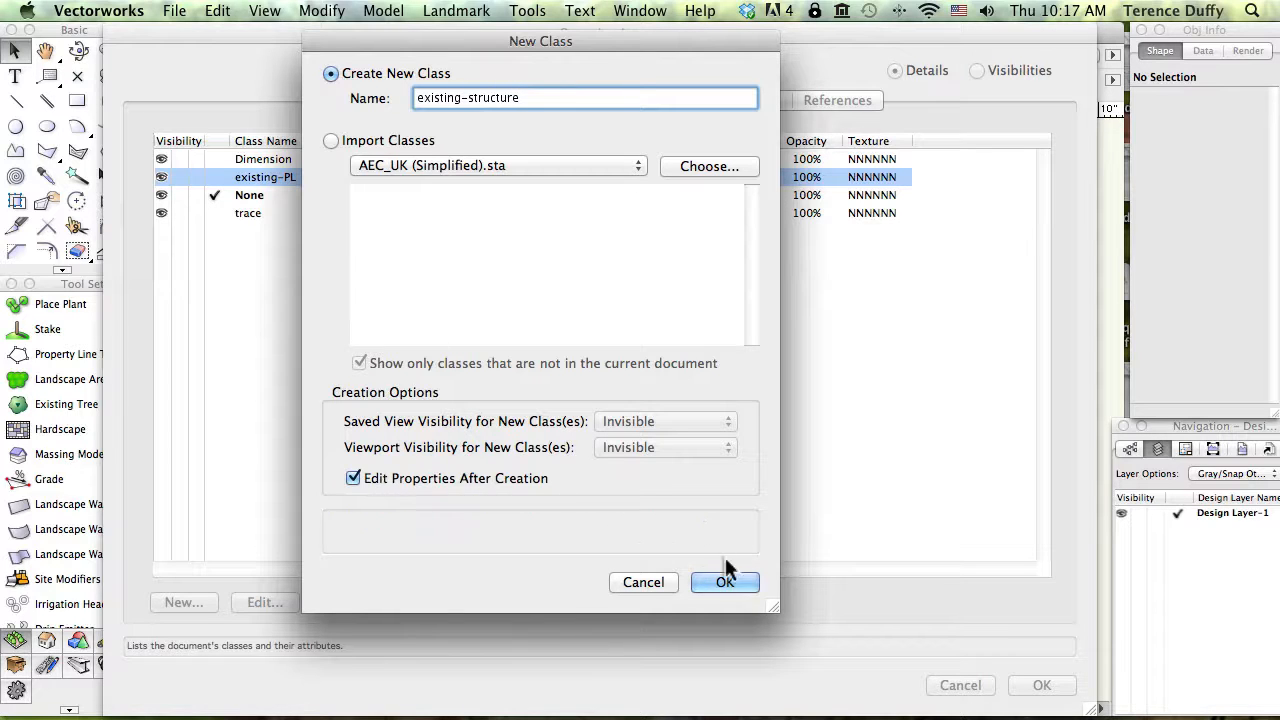
{"action": "left_click", "coordinate": [745, 580]}
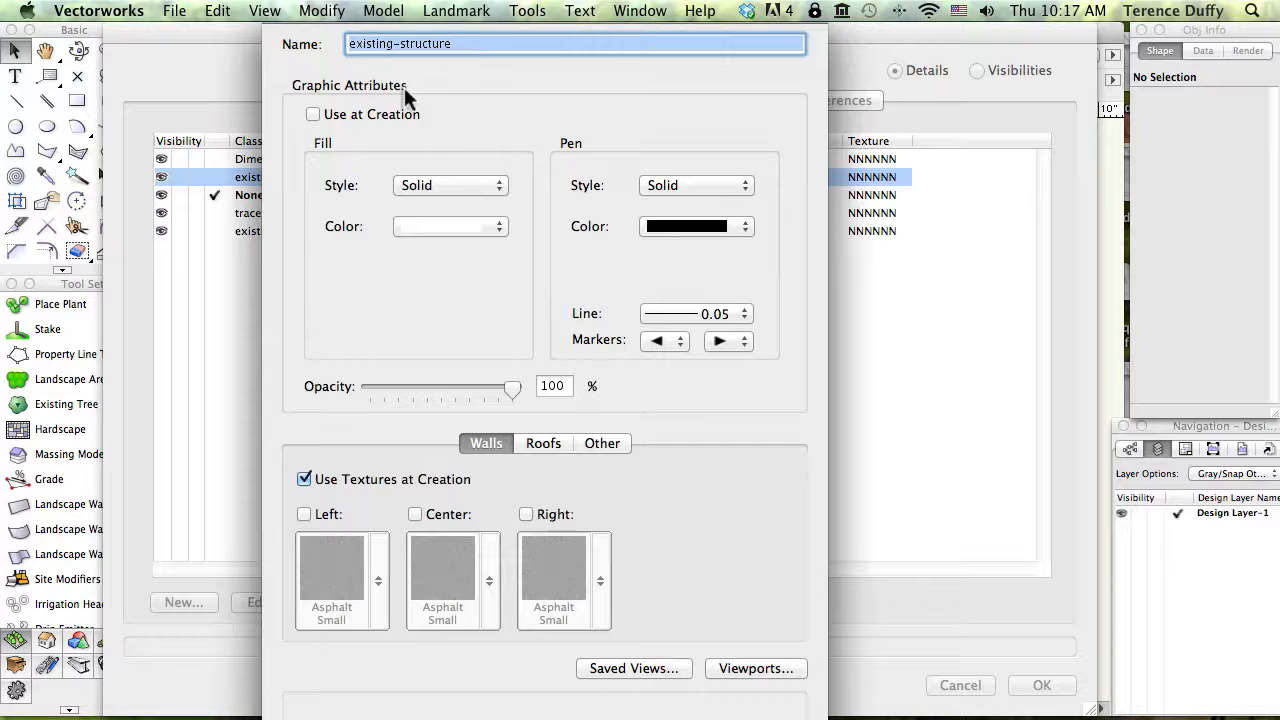
{"action": "left_click", "coordinate": [313, 114]}
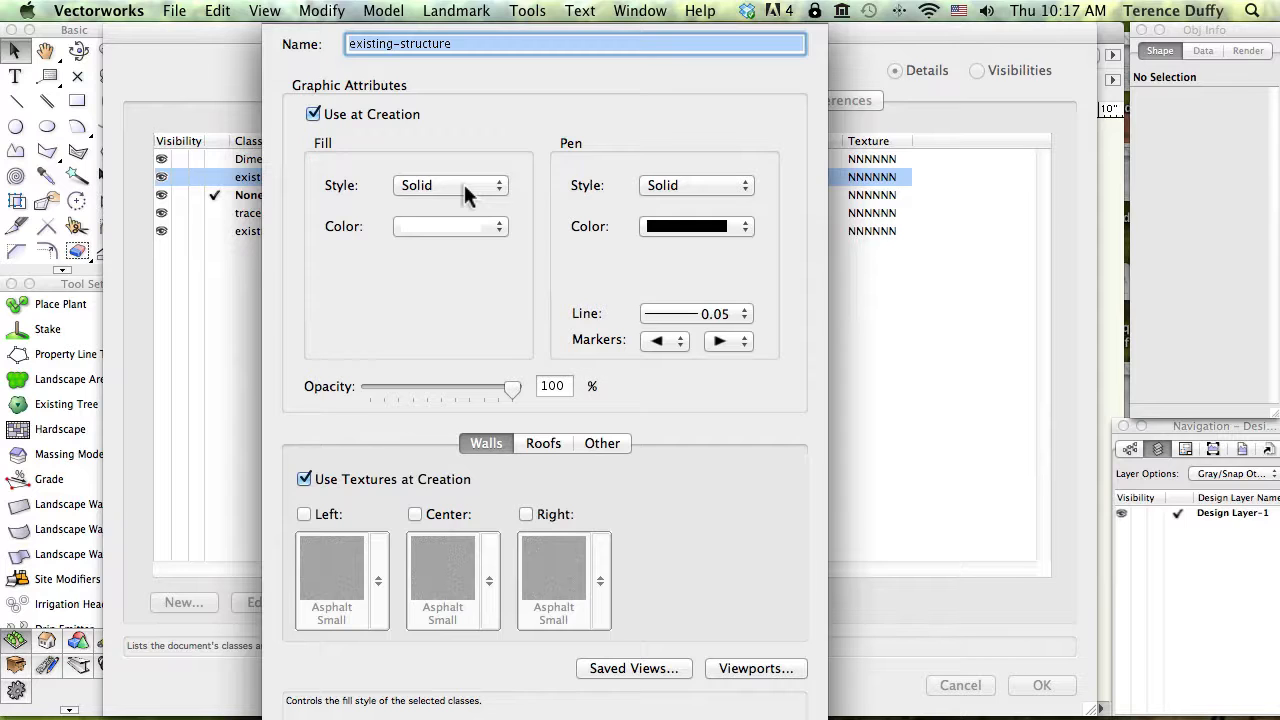
- Examine the Standard Vectorworks, Active Document, Classic Vectorworks, PANTONE pastel coated and PANTONE Goe Uncoated palettes for the existing-structure fill color
{"action": "left_click", "coordinate": [477, 226]}
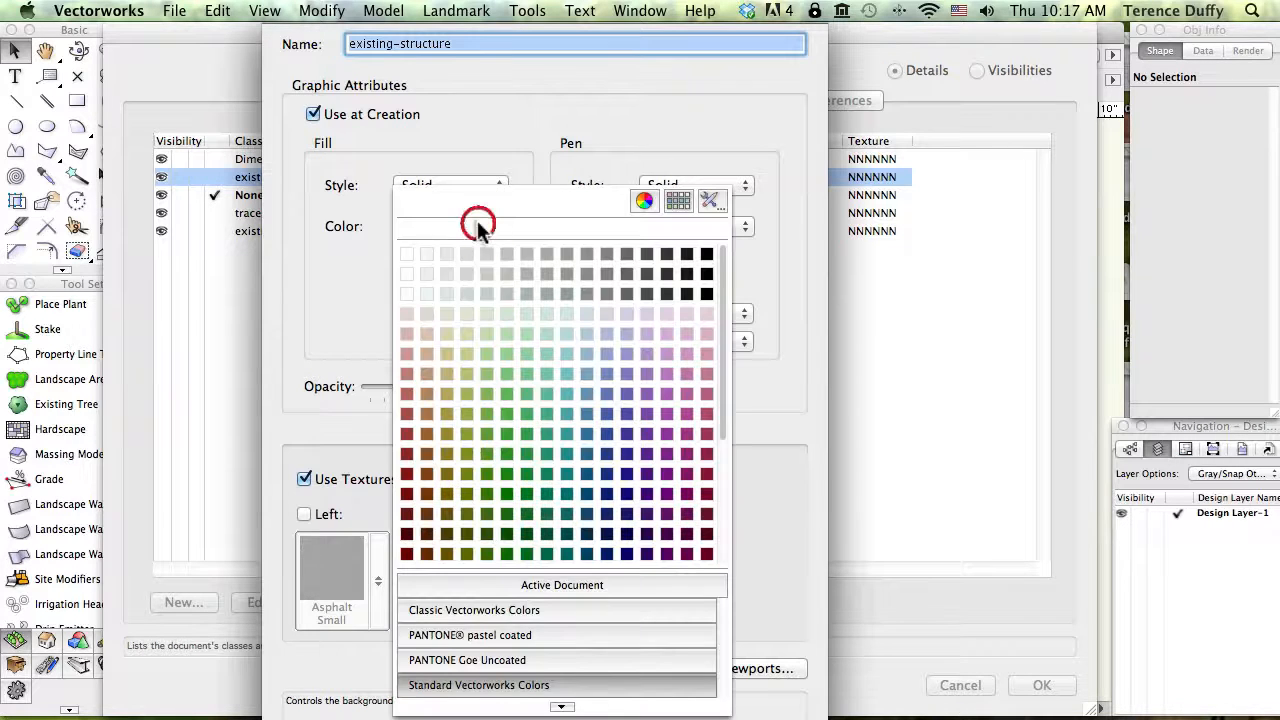
{"action": "left_click", "coordinate": [479, 176]}
{"action": "scroll", "coordinate": [558, 302], "scroll_direction": "down", "scroll_amount": 4}
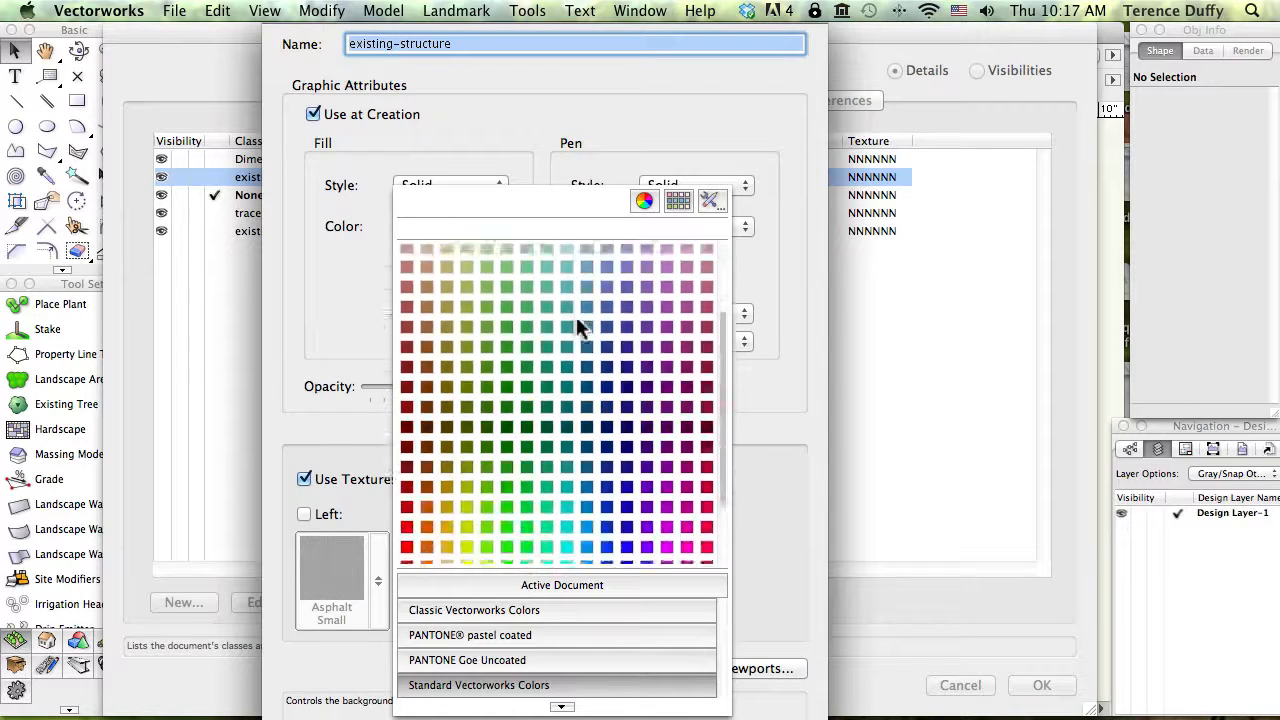
{"action": "scroll", "coordinate": [576, 316], "scroll_direction": "down", "scroll_amount": 3}
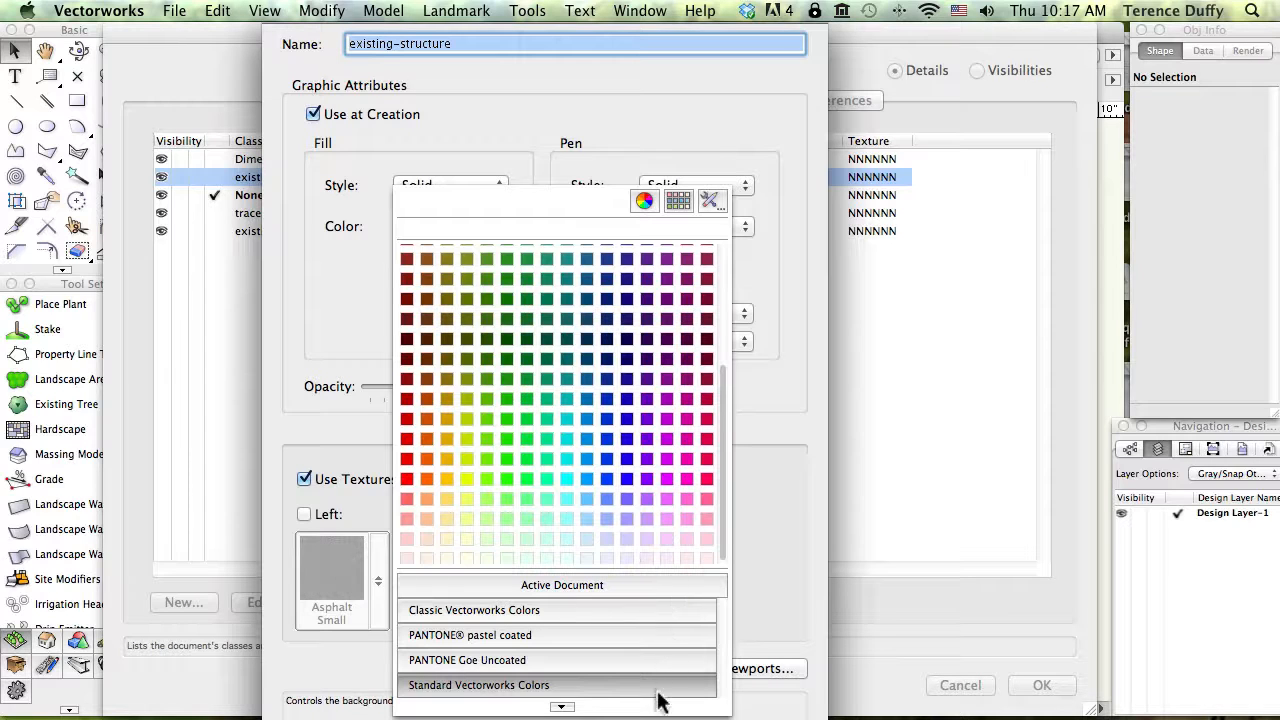
{"action": "left_click", "coordinate": [659, 581]}
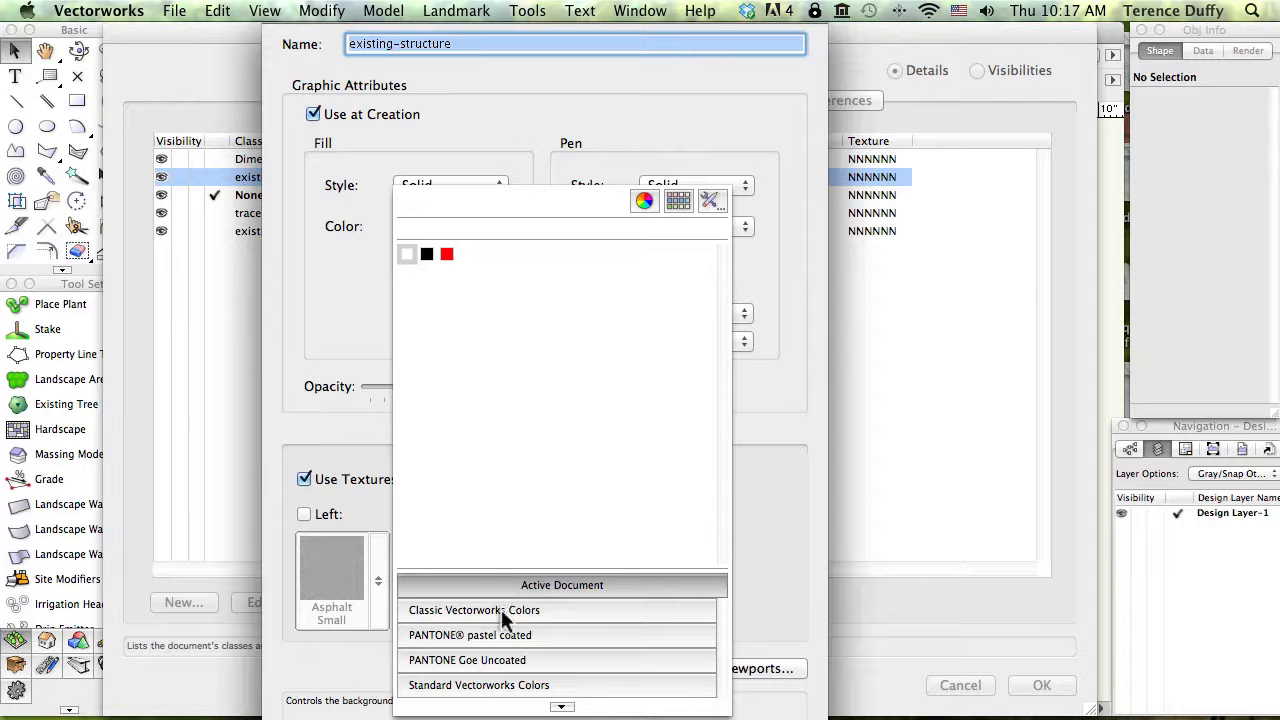
{"action": "left_click", "coordinate": [554, 612]}
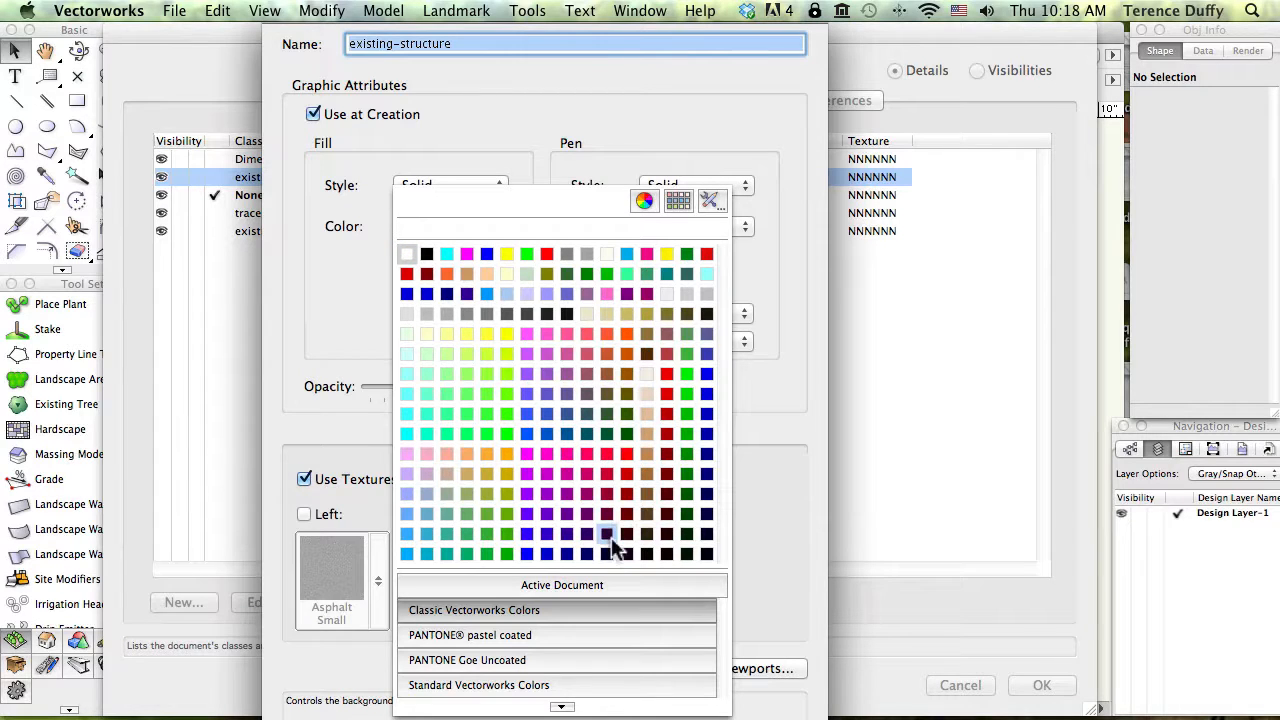
{"action": "left_click", "coordinate": [583, 688]}
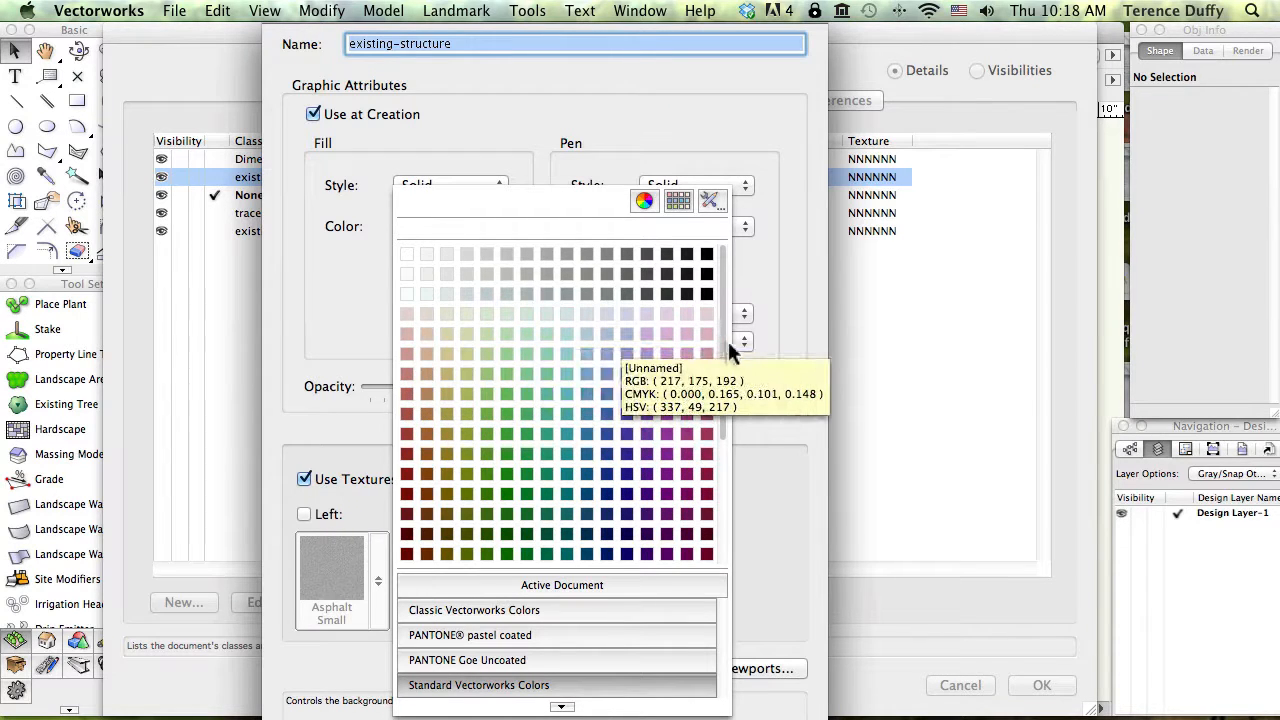
{"action": "left_click_drag", "start_coordinate": [723, 344], "coordinate": [715, 310]}
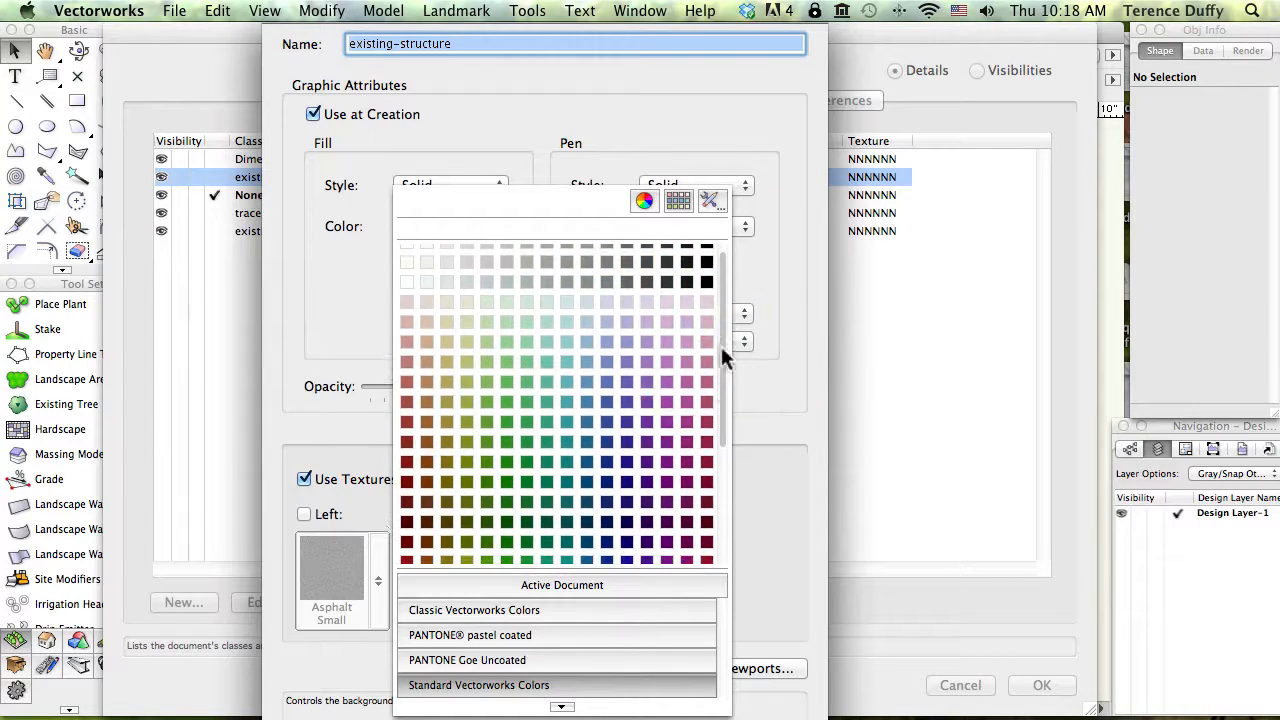
{"action": "left_click", "coordinate": [461, 636]}
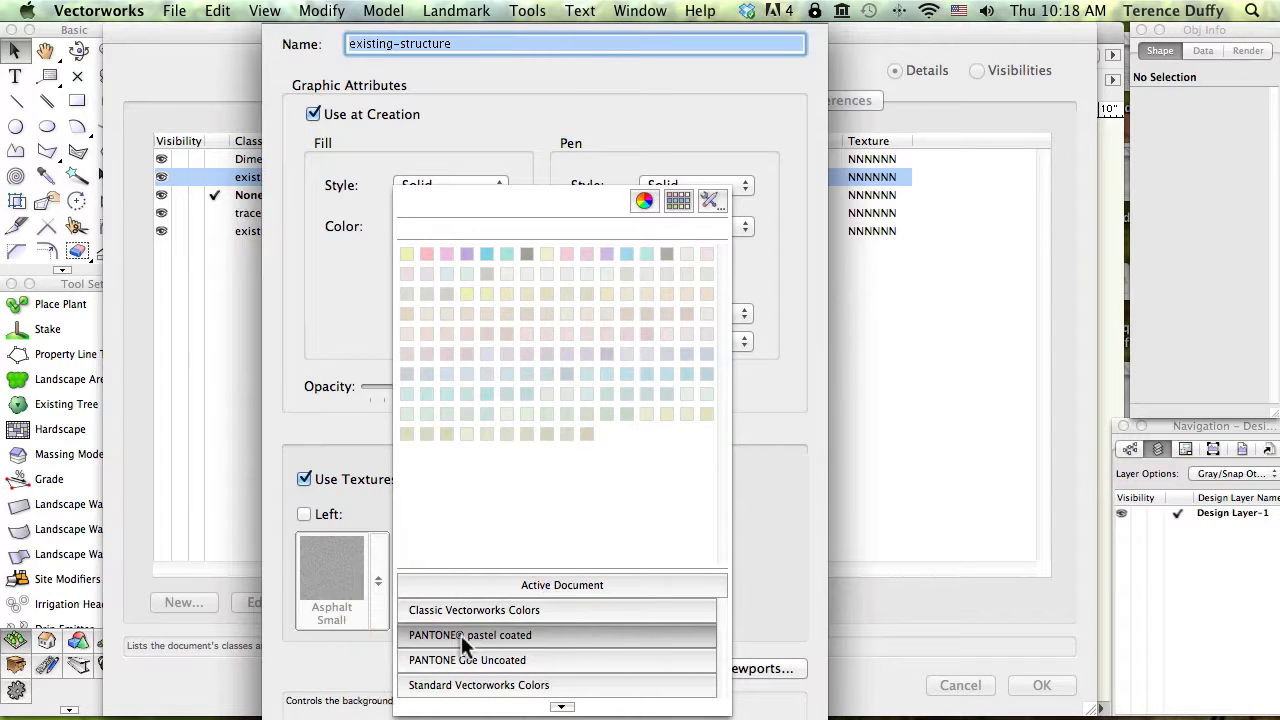
{"action": "left_click", "coordinate": [463, 660]}
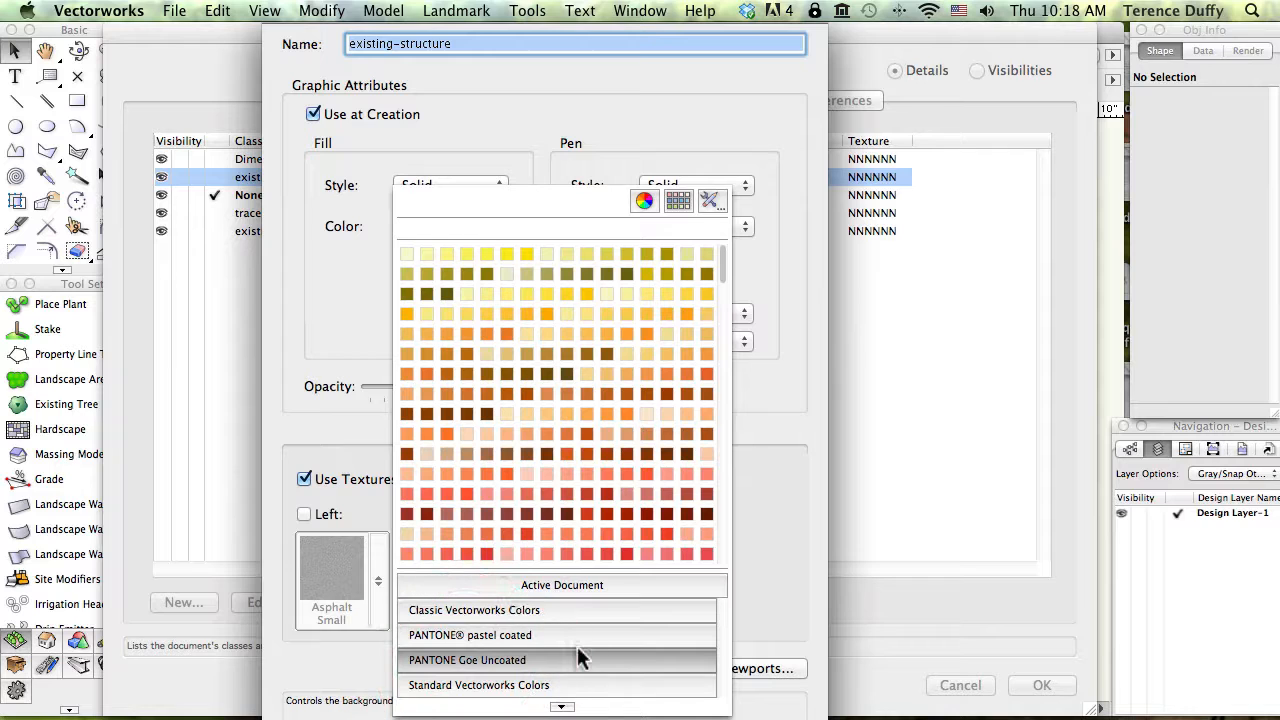
{"action": "scroll", "coordinate": [612, 440], "scroll_direction": "down", "scroll_amount": 10}
{"action": "scroll", "coordinate": [617, 427], "scroll_direction": "up", "scroll_amount": 10}
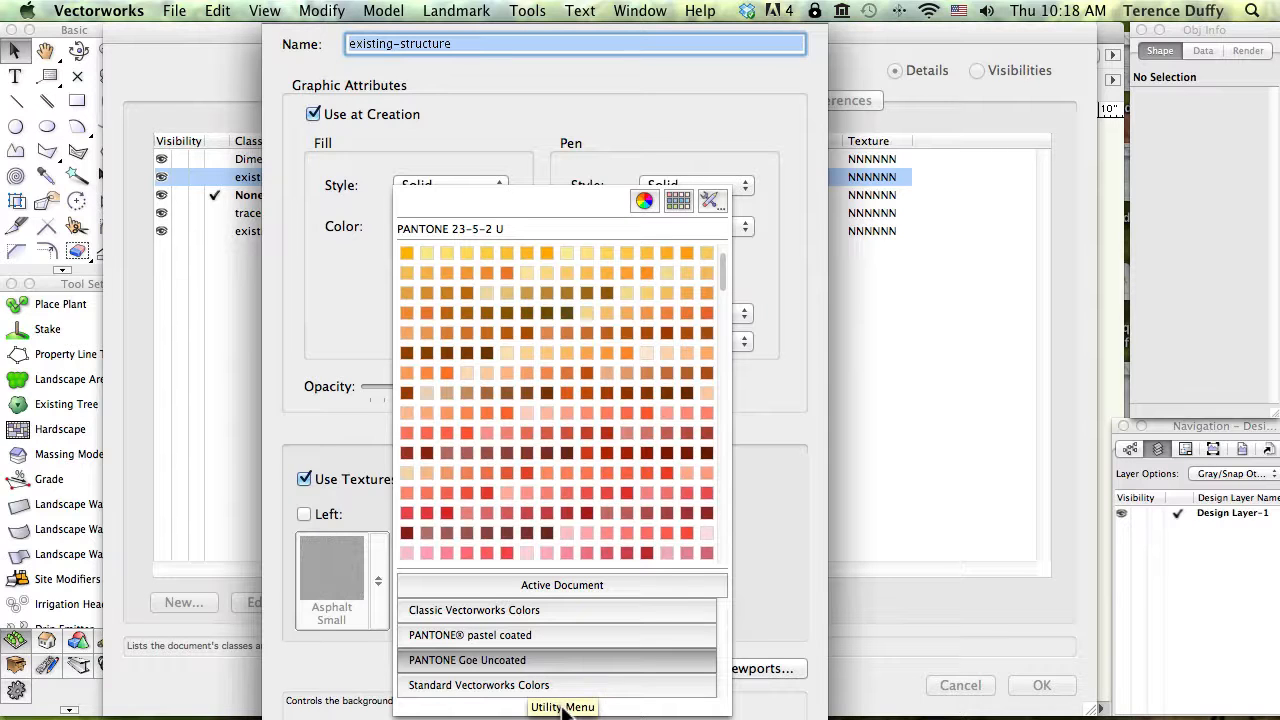
- Display the PANTONE Goe Uncoated palette as a List and look through its named colors
{"action": "left_click", "coordinate": [562, 707]}
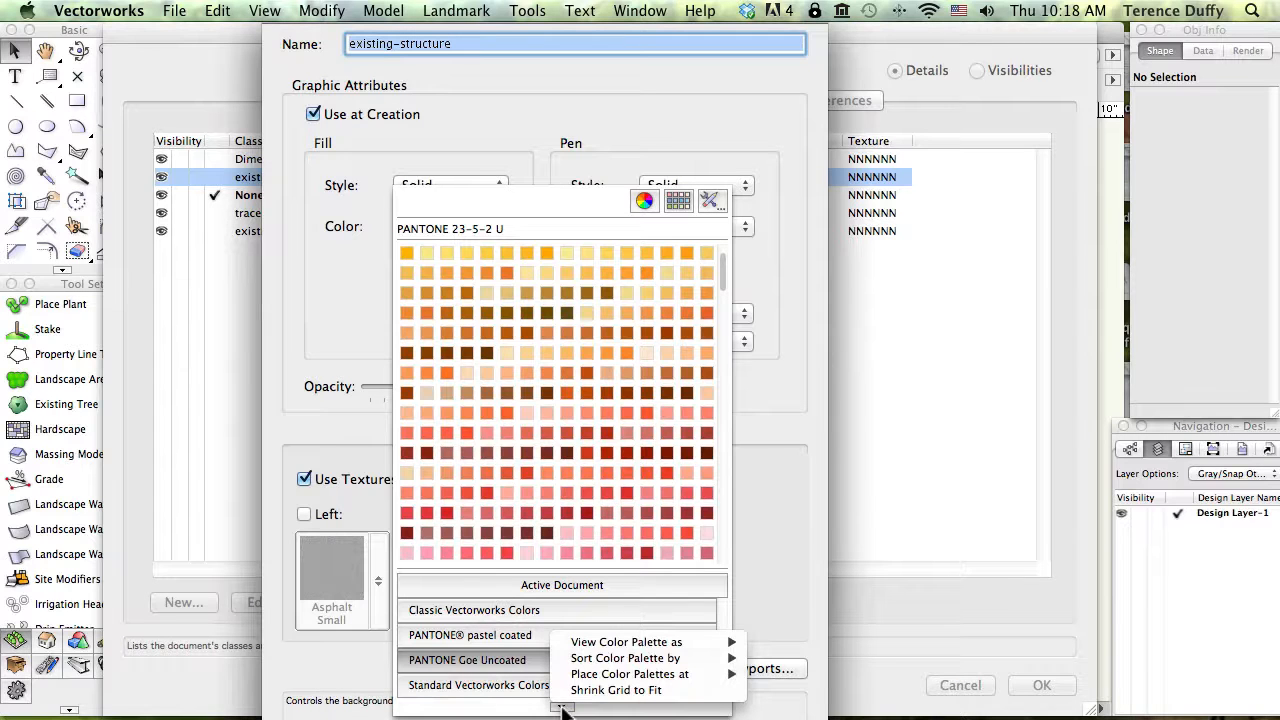
{"action": "mouse_move", "coordinate": [575, 650]}
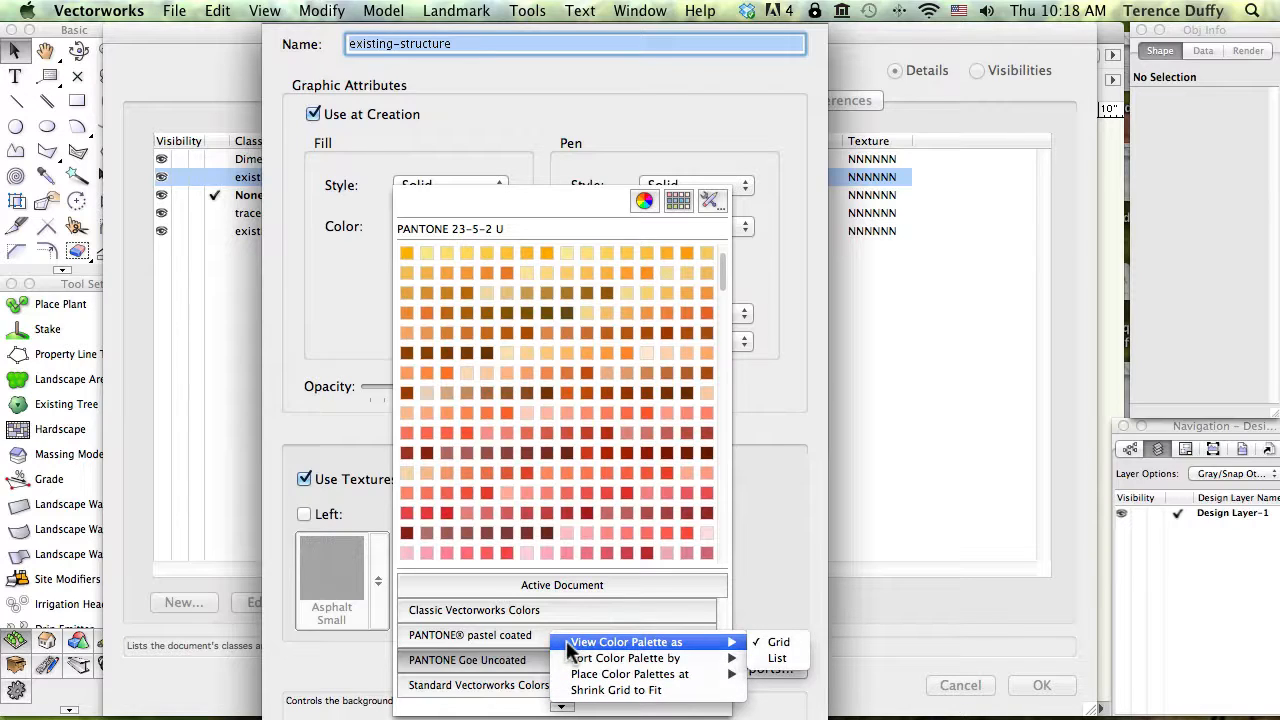
{"action": "left_click", "coordinate": [782, 659]}
{"action": "scroll", "coordinate": [653, 478], "scroll_direction": "up", "scroll_amount": 2}
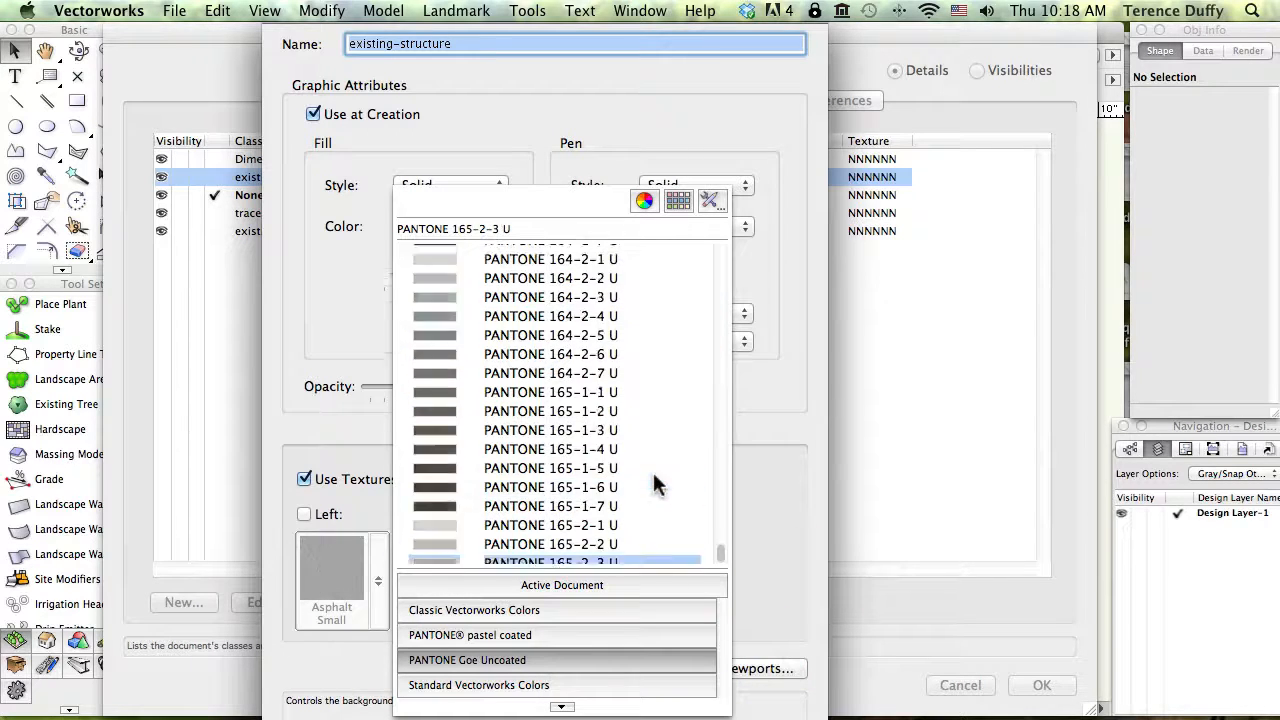
{"action": "scroll", "coordinate": [654, 478], "scroll_direction": "up", "scroll_amount": 10}
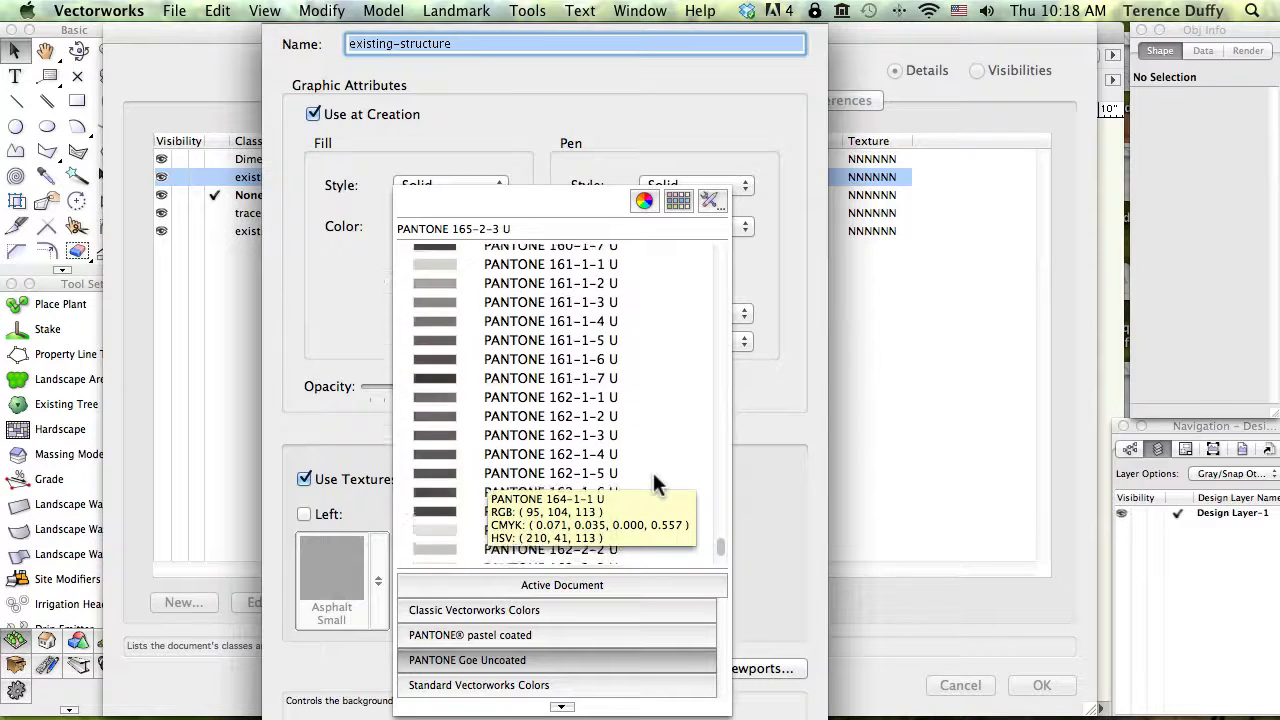
{"action": "scroll", "coordinate": [654, 478], "scroll_direction": "up", "scroll_amount": 20}
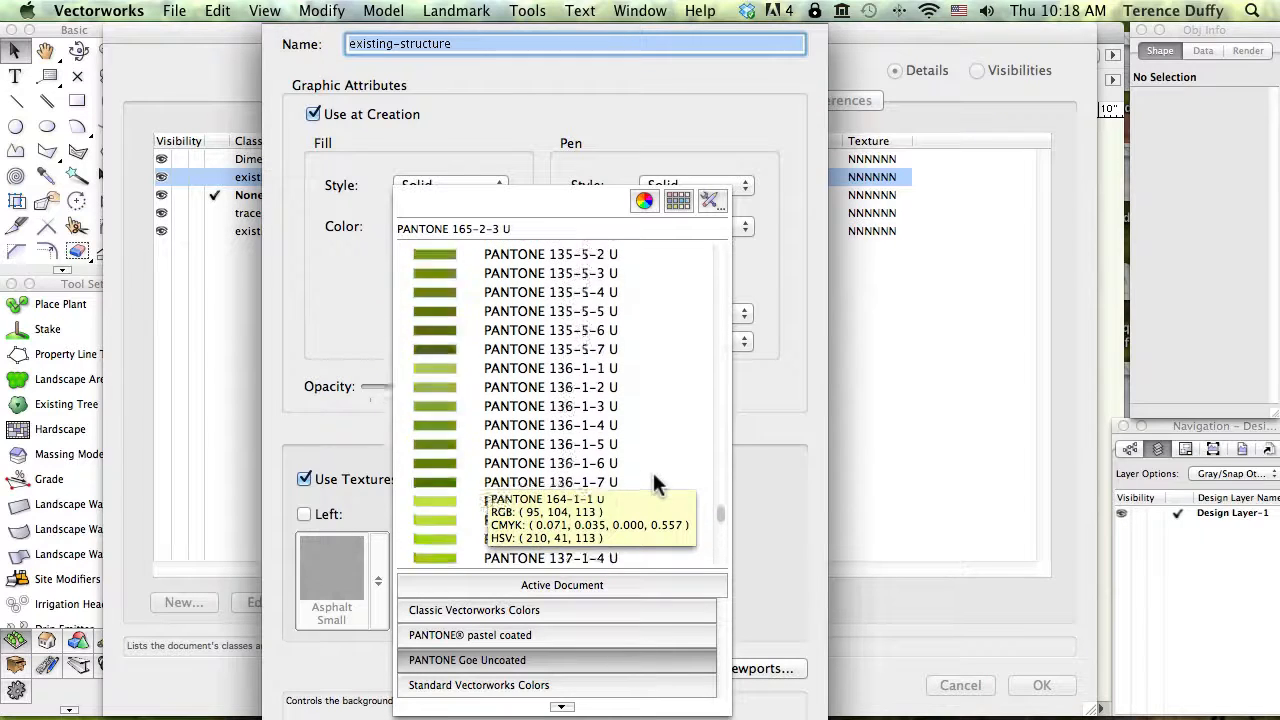
{"action": "scroll", "coordinate": [654, 478], "scroll_direction": "up", "scroll_amount": 15}
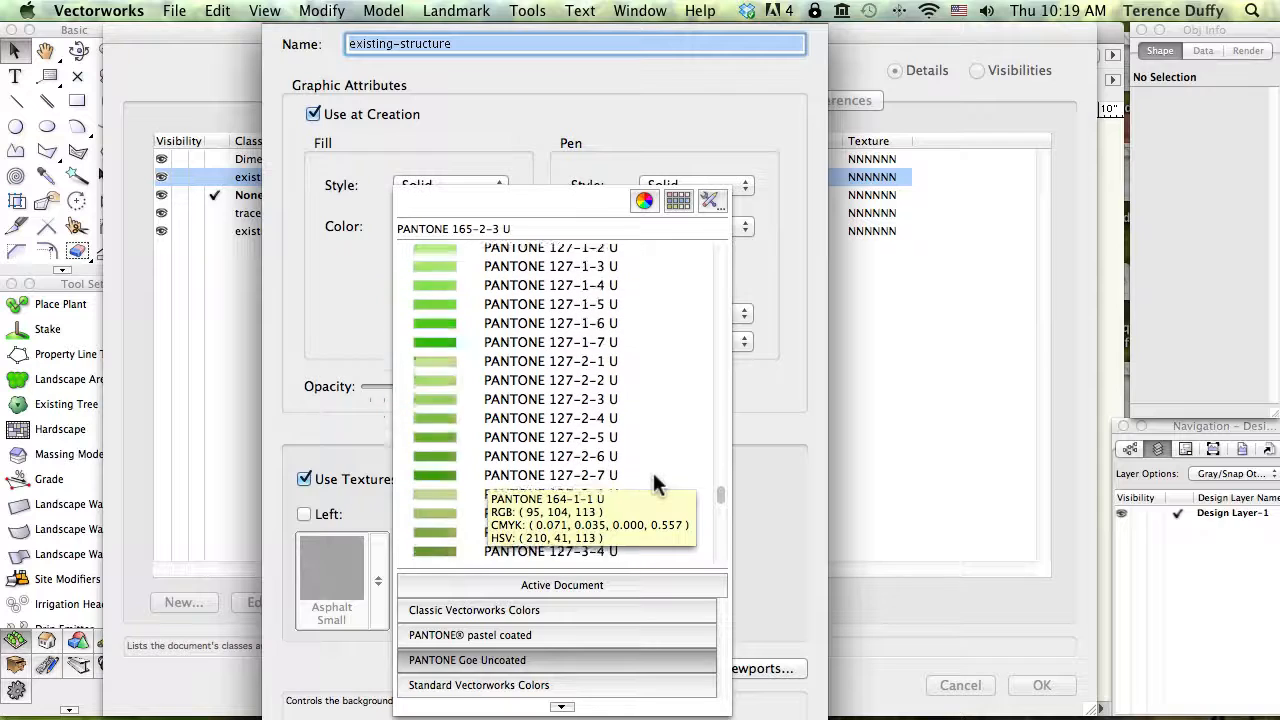
- Return the PANTONE Goe Uncoated palette to the Grid view
{"action": "left_click", "coordinate": [560, 706]}
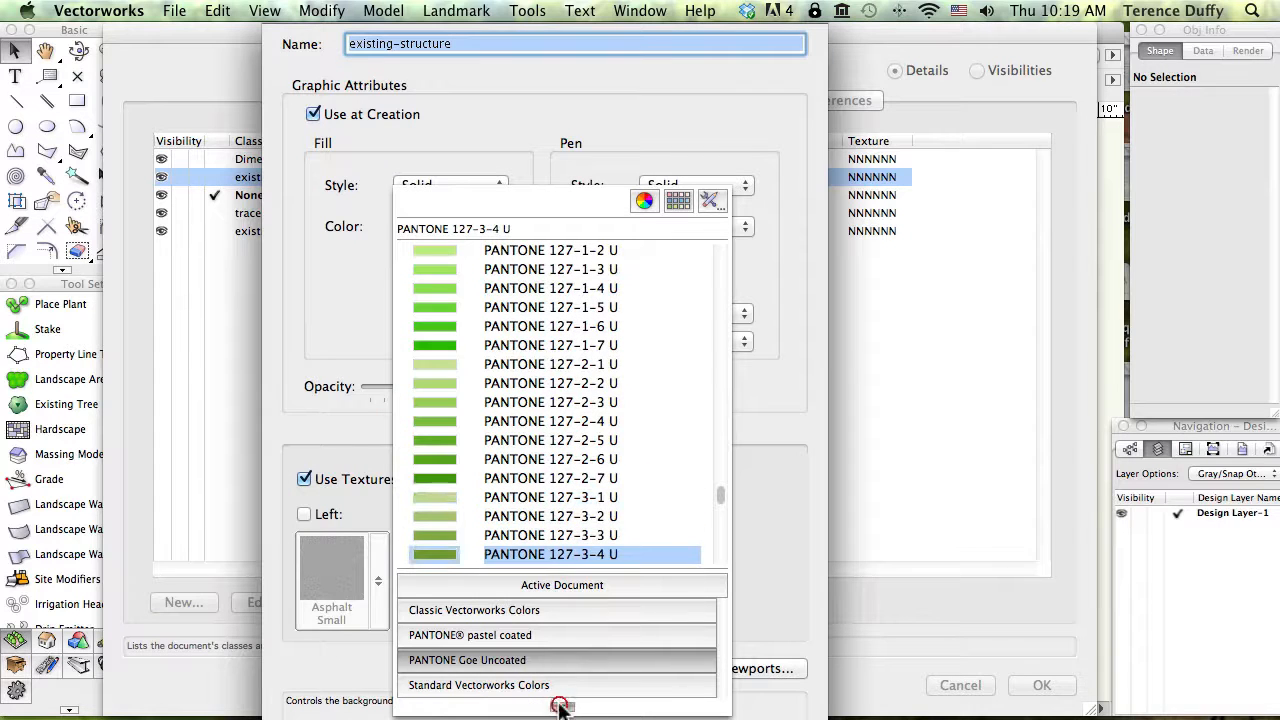
{"action": "mouse_move", "coordinate": [640, 641]}
{"action": "left_click", "coordinate": [775, 644]}
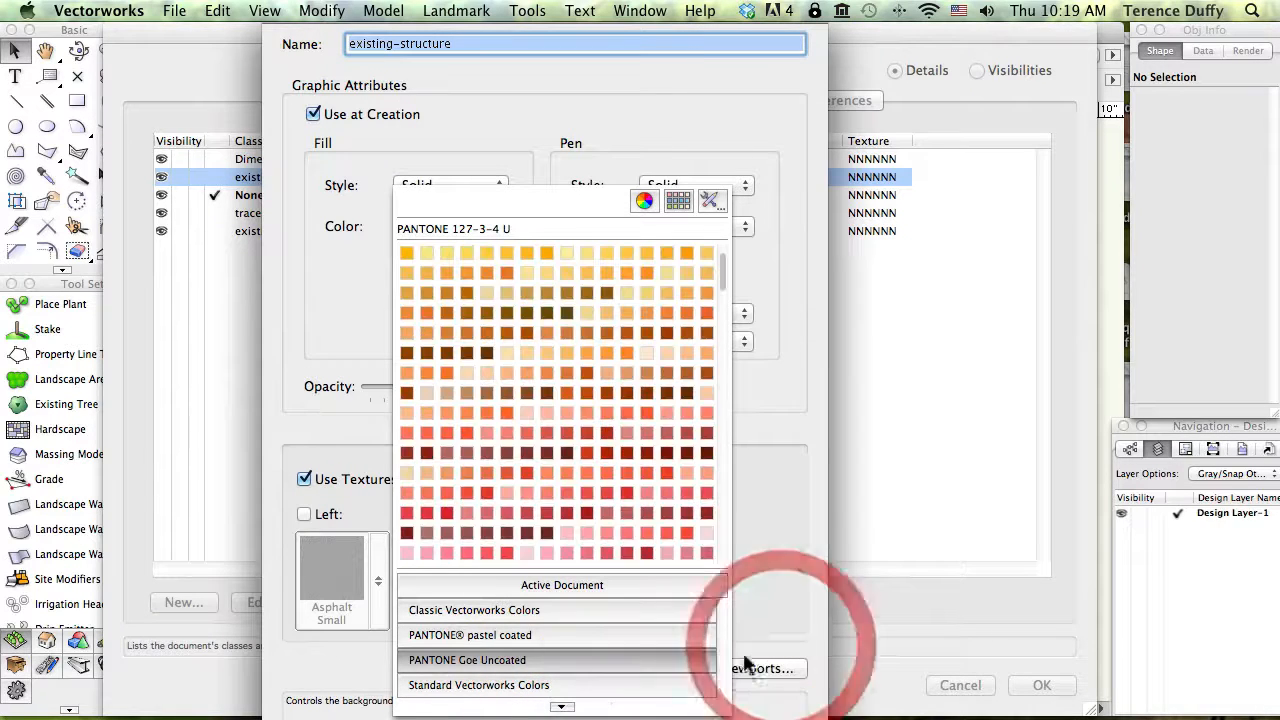
- Sort the PANTONE Goe Uncoated palette by Color and look over the reordered grid
{"action": "left_click", "coordinate": [560, 706]}
{"action": "mouse_move", "coordinate": [584, 662]}
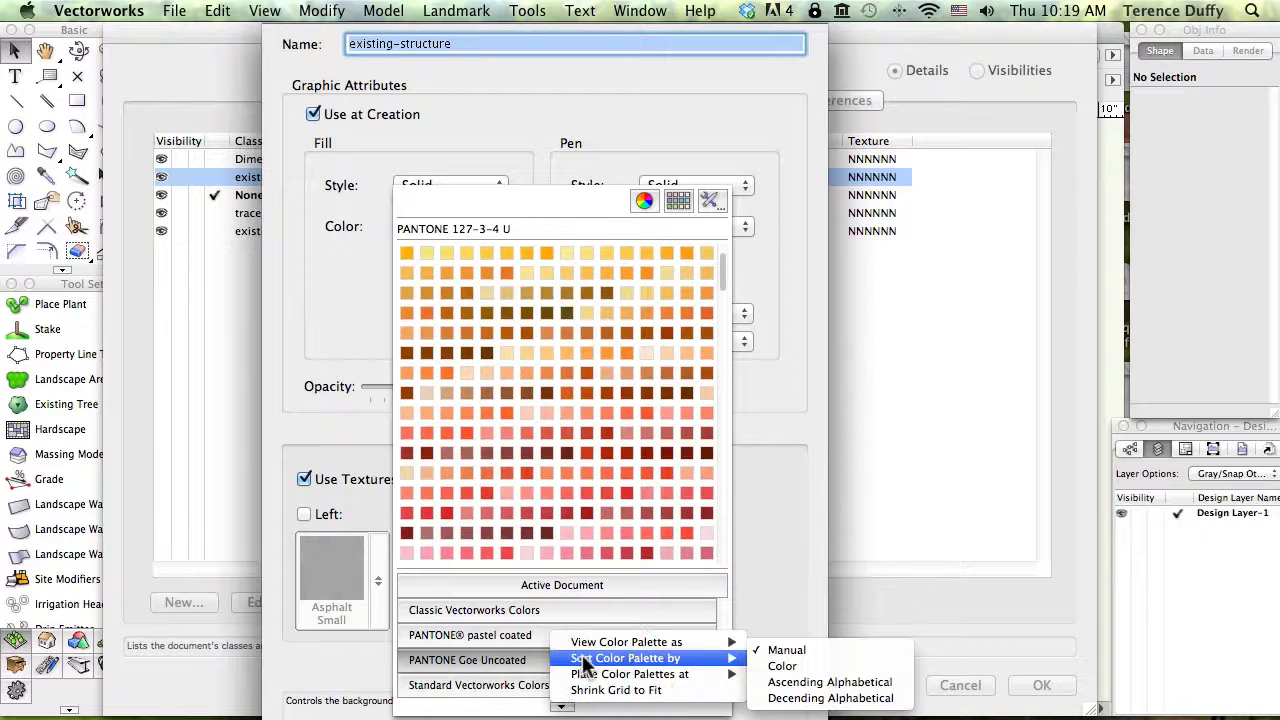
{"action": "left_click", "coordinate": [797, 667]}
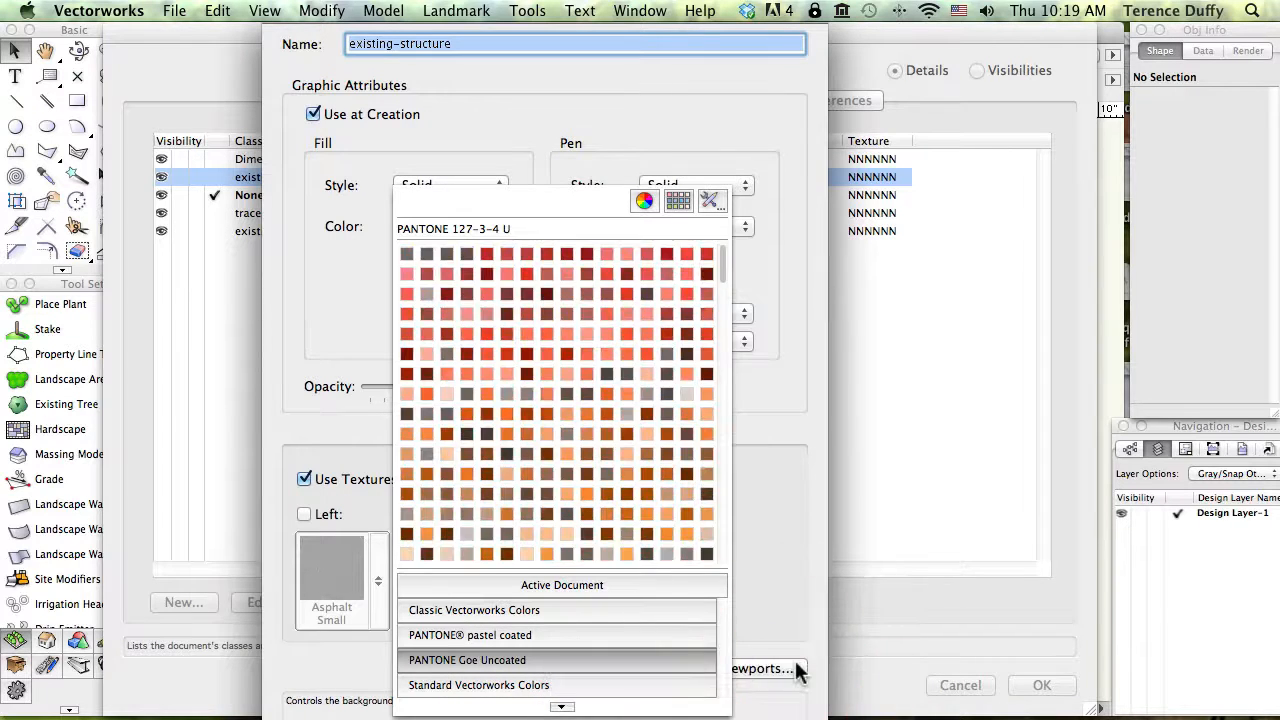
{"action": "scroll", "coordinate": [652, 477], "scroll_direction": "down", "scroll_amount": 5}
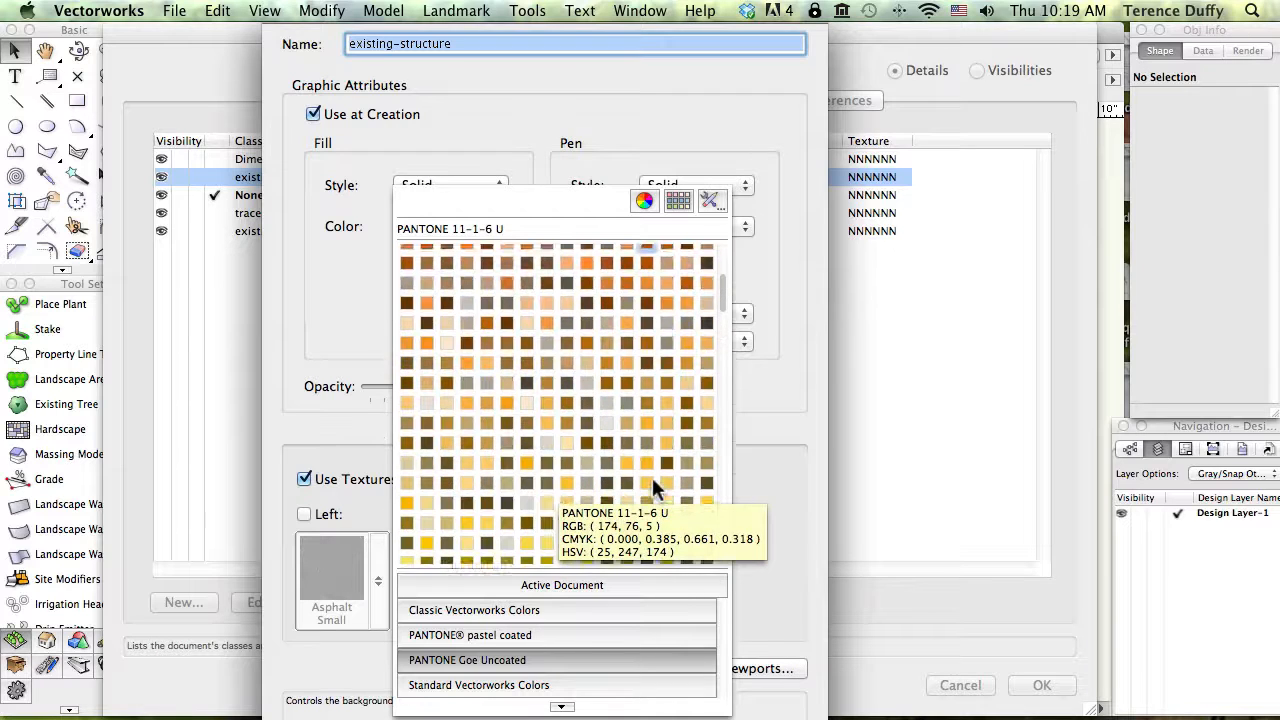
- Place the color palettes at Top above the swatches and apply Shrink Grid to Fit
{"action": "left_click", "coordinate": [561, 707]}
{"action": "mouse_move", "coordinate": [614, 645]}
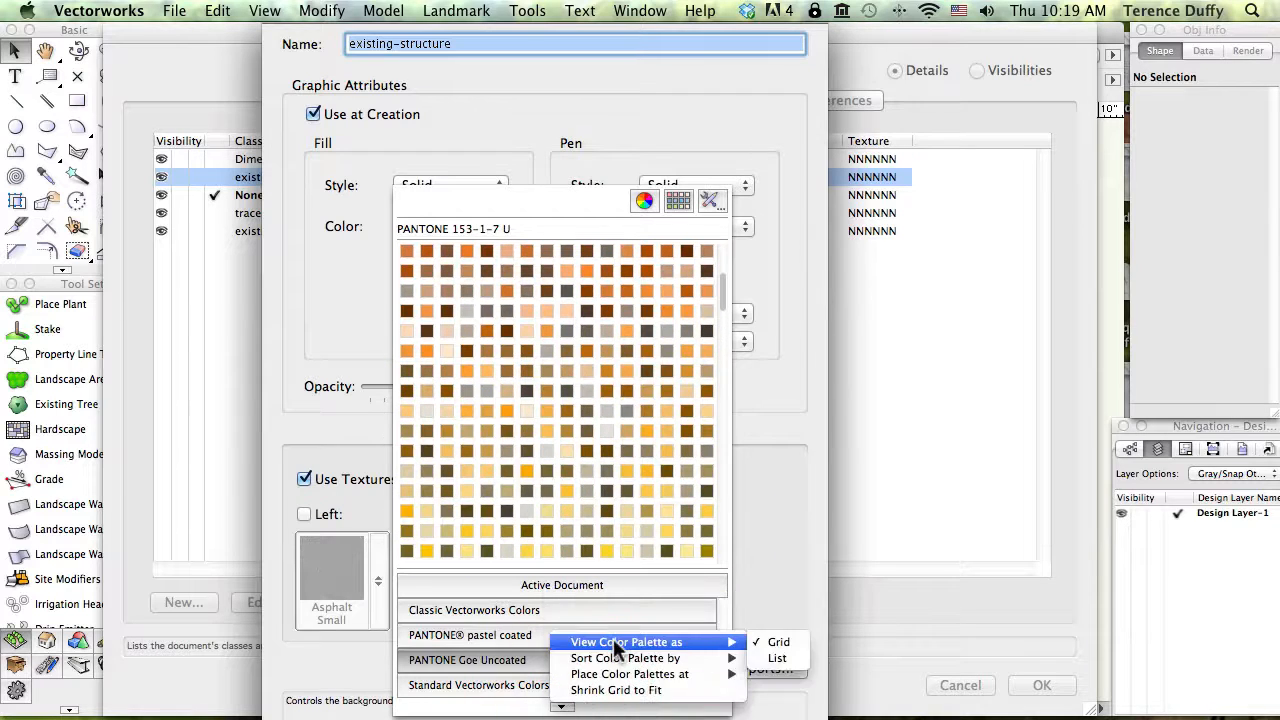
{"action": "mouse_move", "coordinate": [728, 658]}
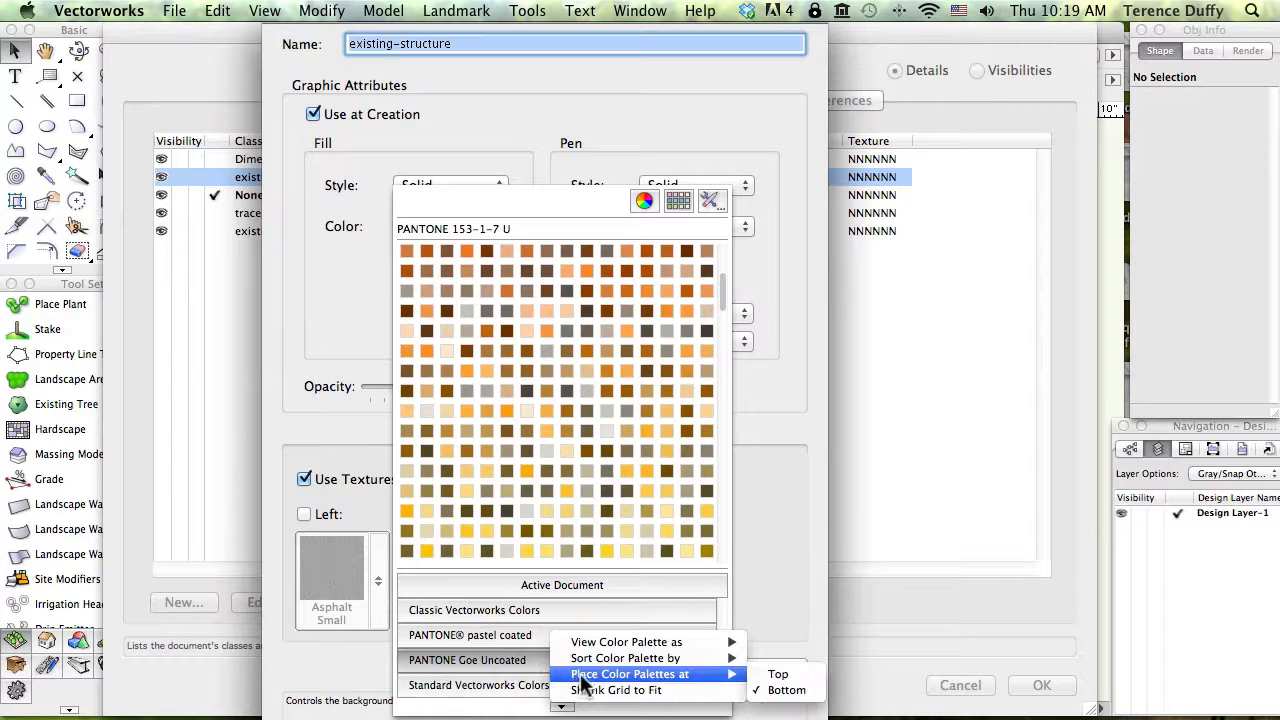
{"action": "left_click", "coordinate": [778, 676]}
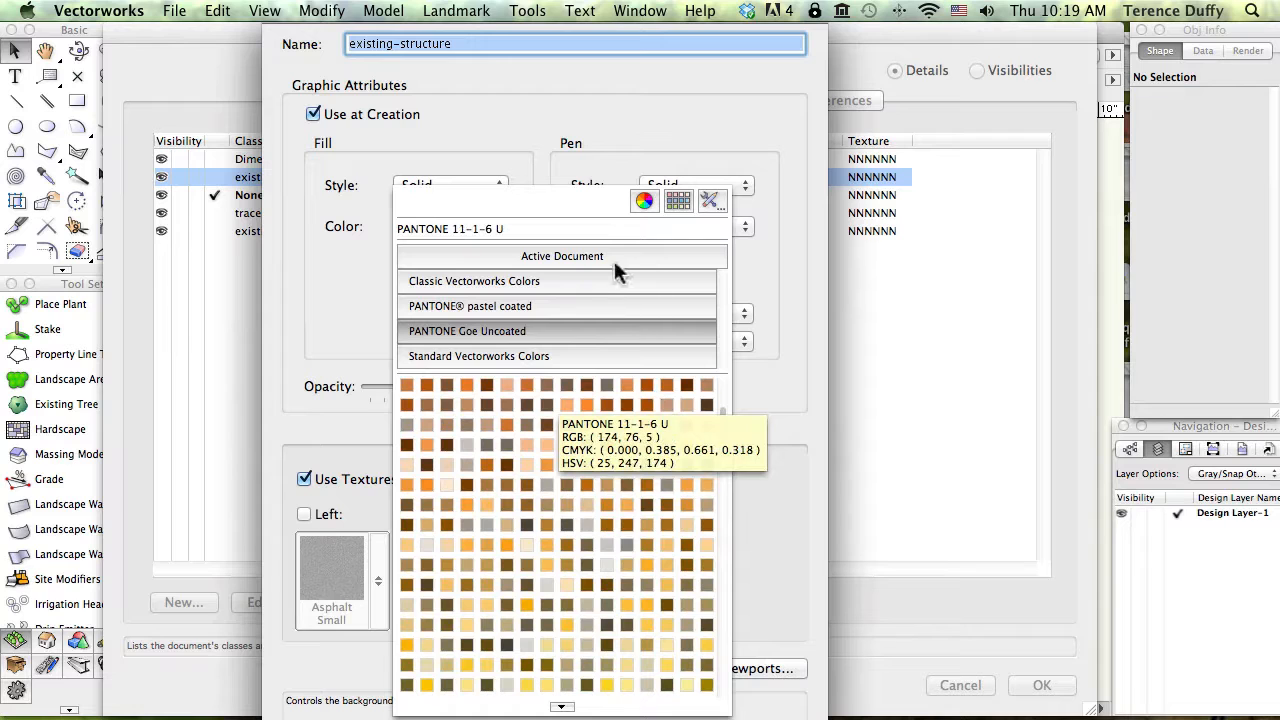
{"action": "left_click", "coordinate": [560, 708]}
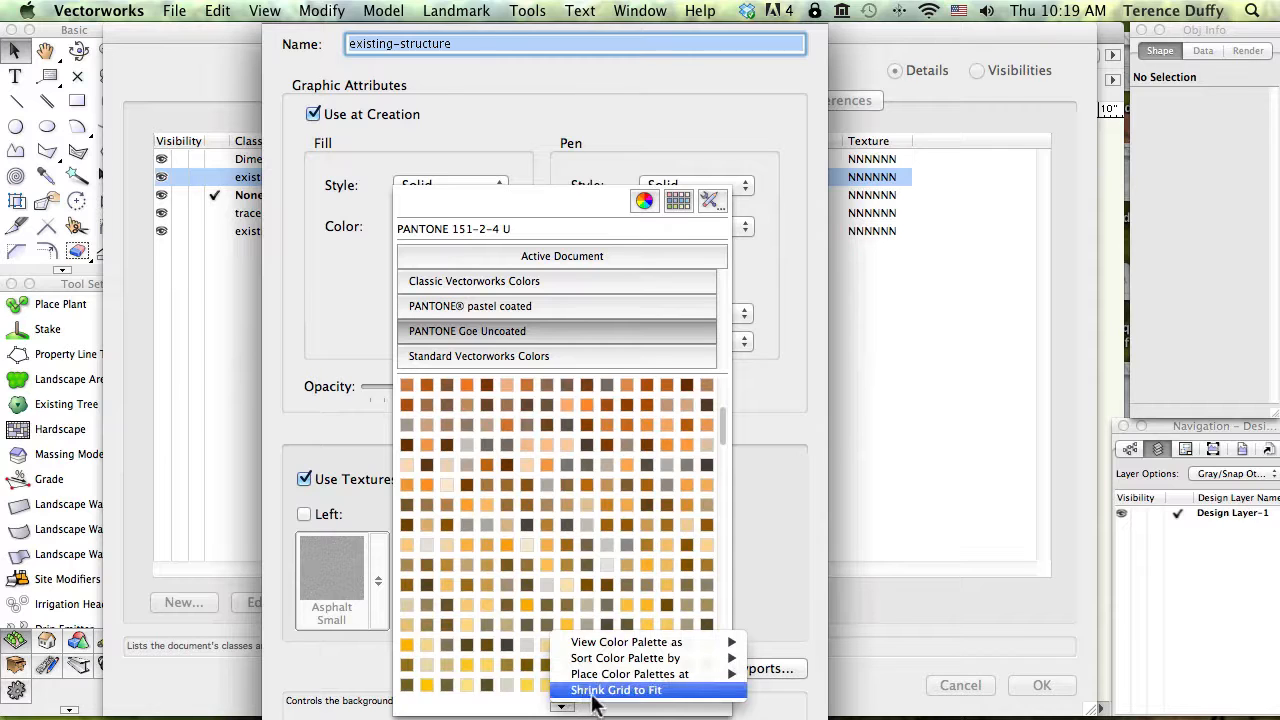
{"action": "left_click", "coordinate": [665, 690]}
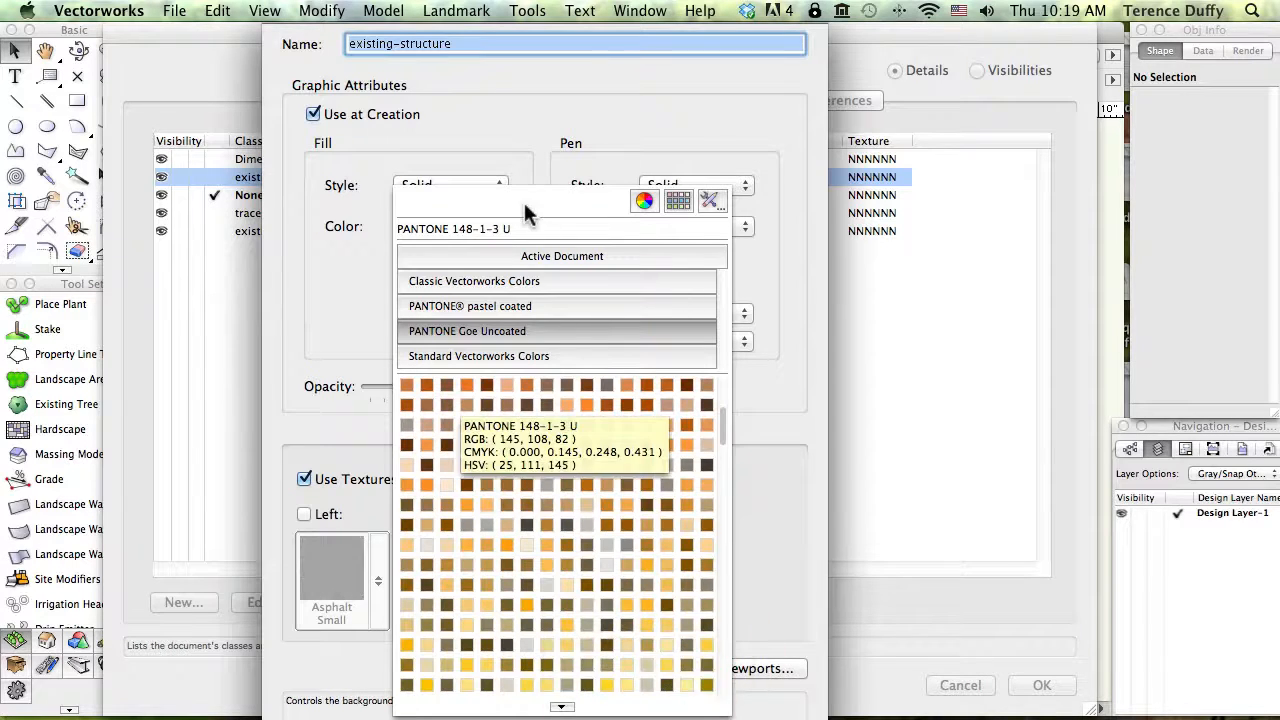
{"action": "left_click", "coordinate": [514, 162]}
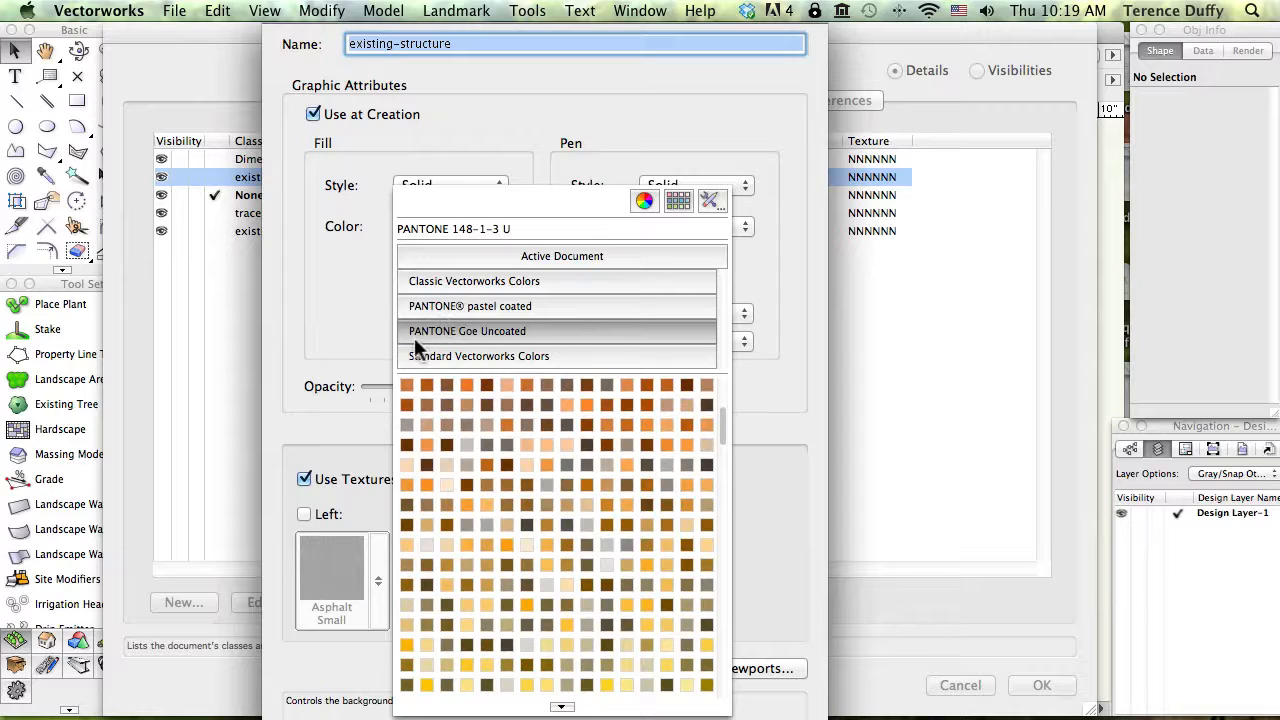
- Open the color wheel picker for the fill color and try different hues, settling on a light blue at full brightness
{"action": "left_click", "coordinate": [640, 204]}
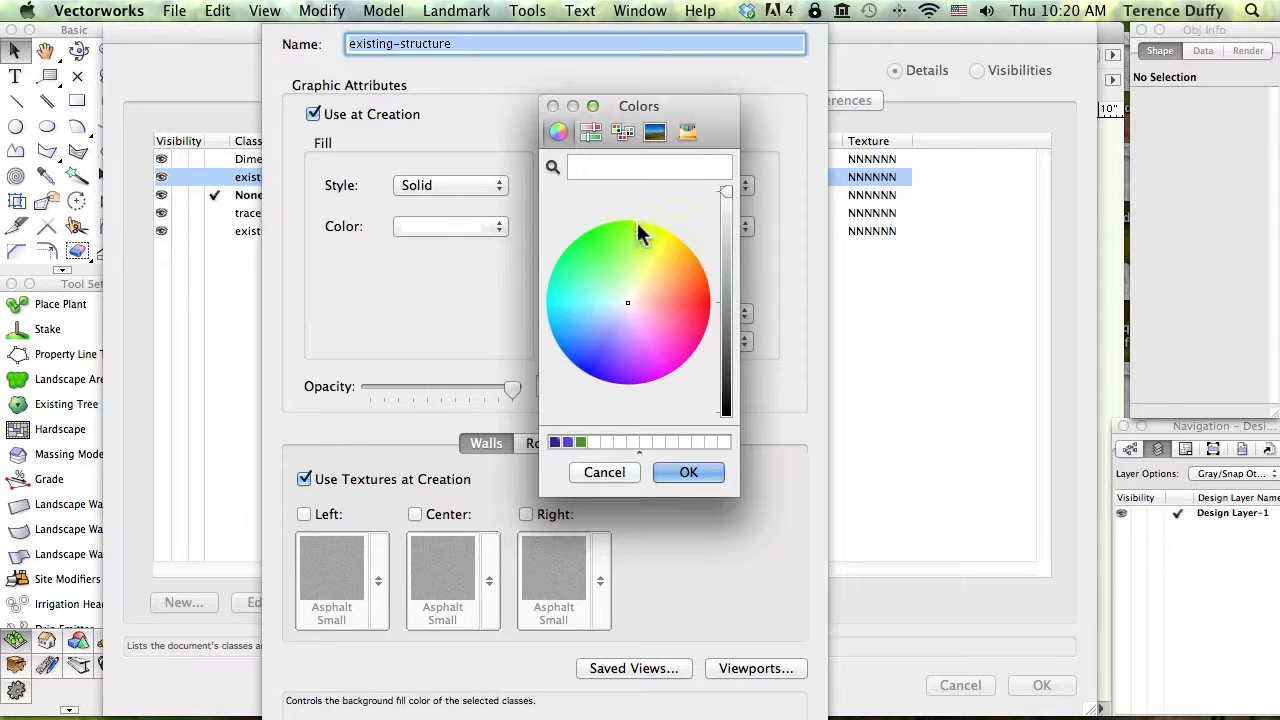
{"action": "left_click", "coordinate": [629, 240]}
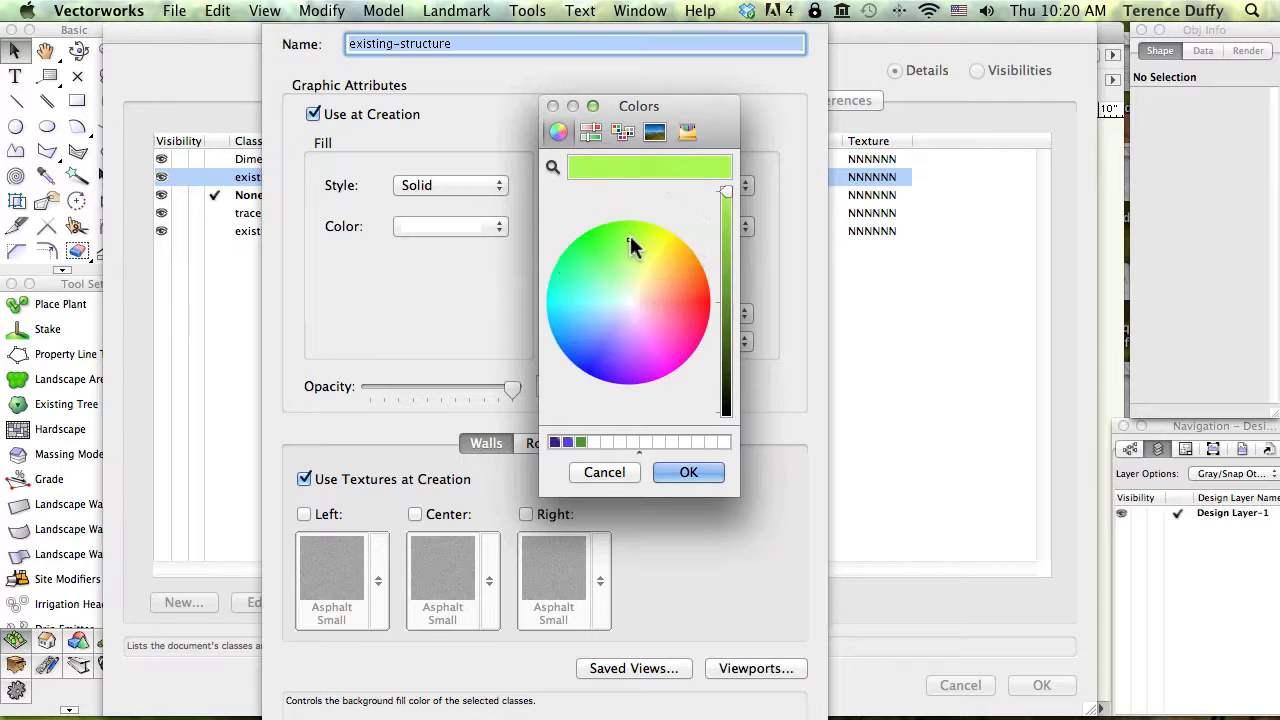
{"action": "left_click", "coordinate": [667, 272]}
{"action": "left_click_drag", "start_coordinate": [674, 334], "coordinate": [583, 321]}
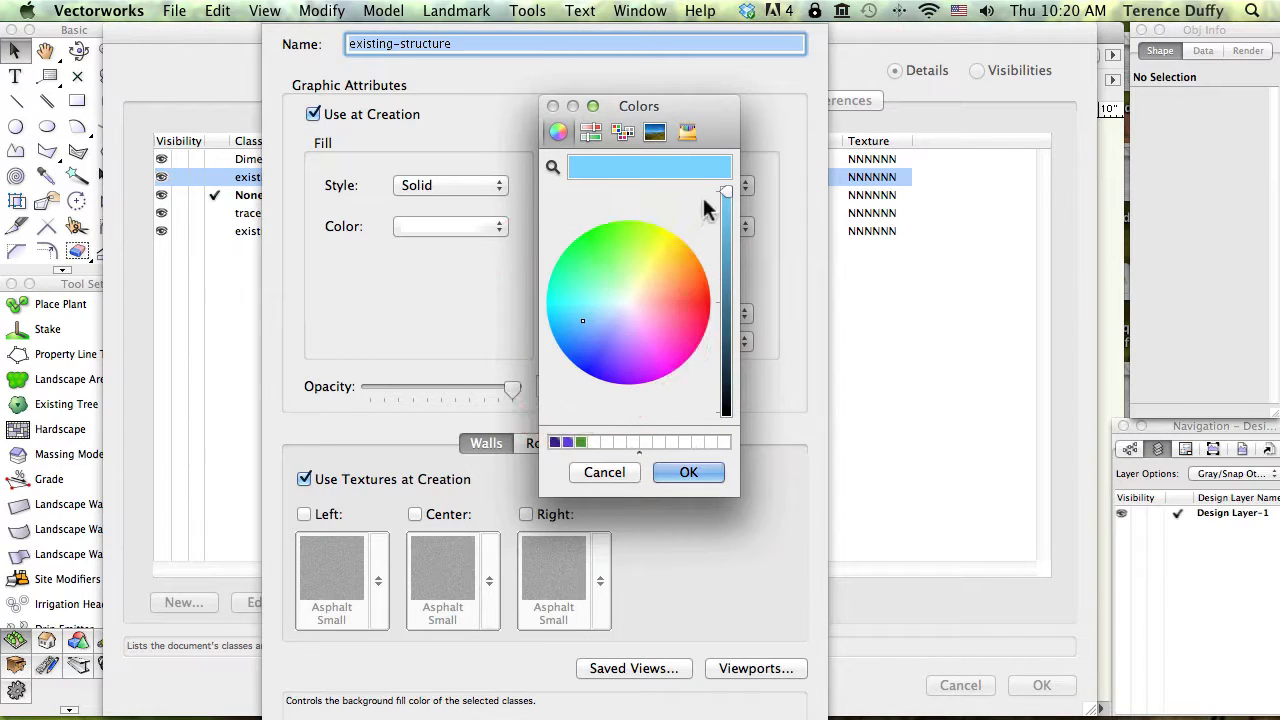
{"action": "mouse_move", "coordinate": [728, 196]}
{"action": "left_mouse_down"}
{"action": "mouse_move", "coordinate": [722, 297]}
{"action": "mouse_move", "coordinate": [722, 192]}
{"action": "left_mouse_up"}
- Pick a light green on the color wheel, store it as a custom swatch, and recall the stored purple swatch
{"action": "left_click", "coordinate": [620, 259]}
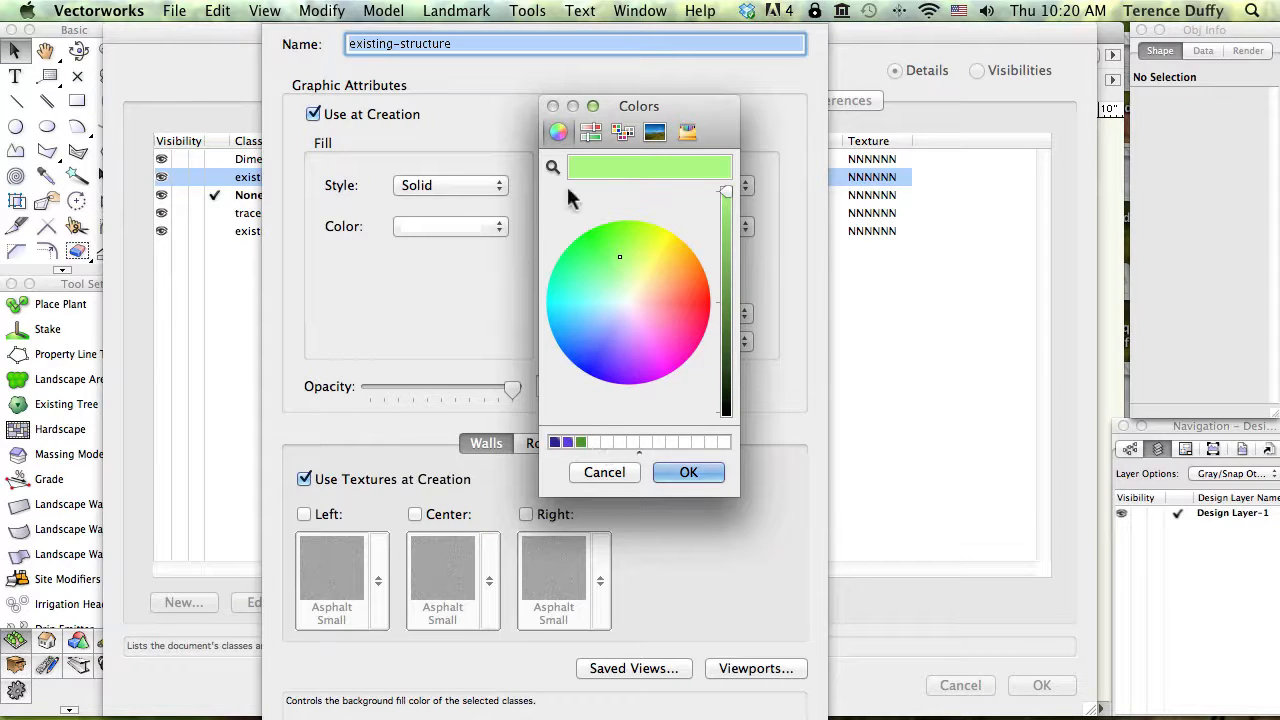
{"action": "left_click", "coordinate": [605, 168]}
{"action": "left_click_drag", "start_coordinate": [605, 170], "coordinate": [595, 439]}
{"action": "left_click", "coordinate": [566, 442]}
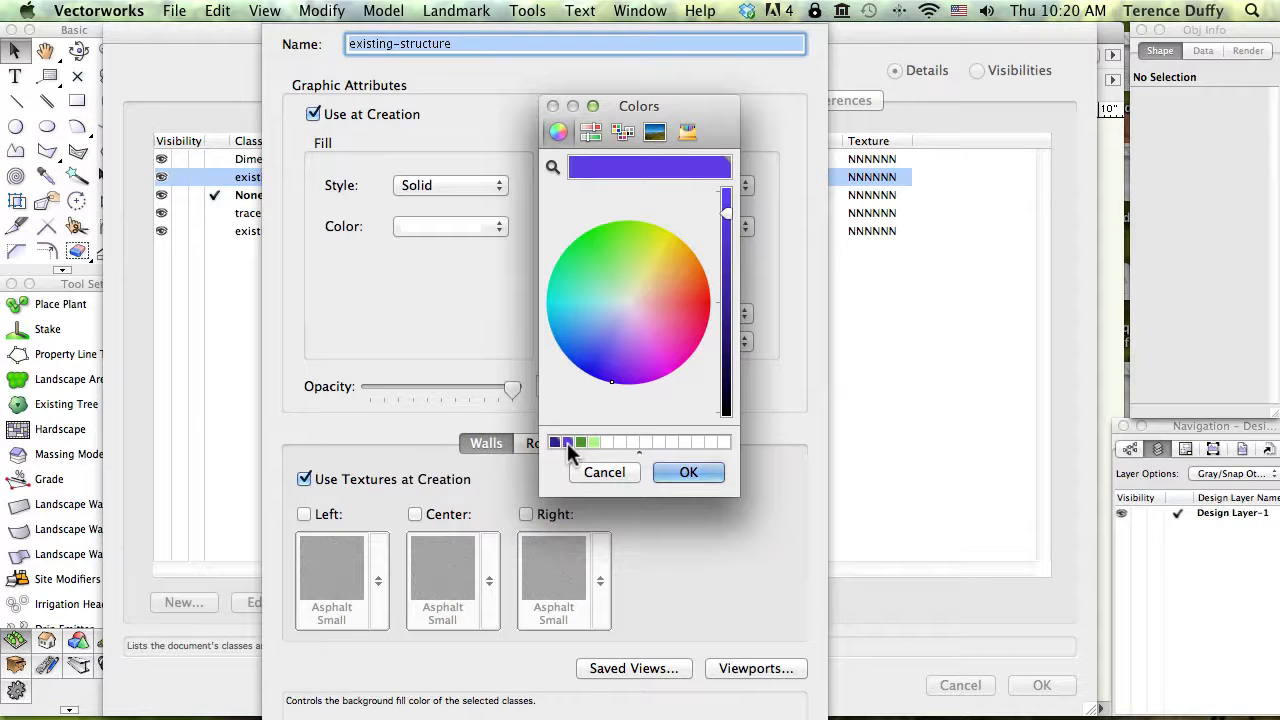
- Change the color to a medium-dark gray with the Gray Scale Slider and switch to the RGB Sliders
{"action": "left_click", "coordinate": [591, 131]}
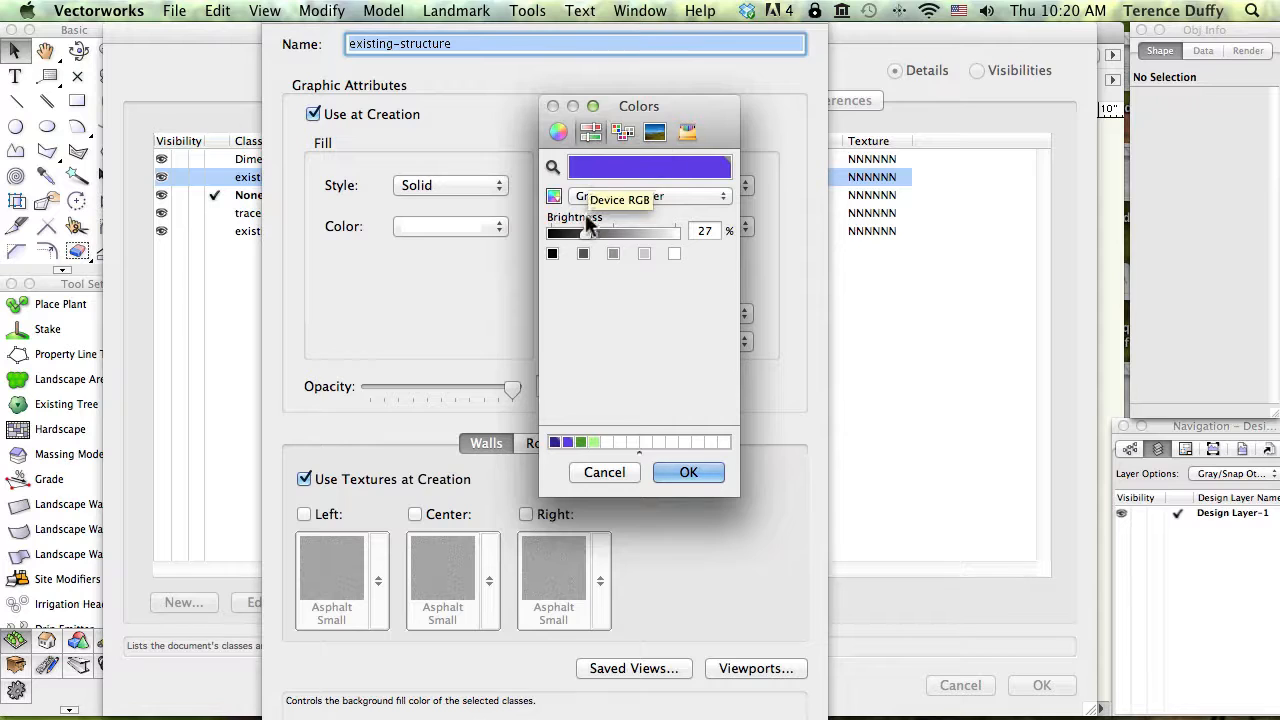
{"action": "mouse_move", "coordinate": [585, 233]}
{"action": "left_mouse_down"}
{"action": "mouse_move", "coordinate": [621, 235]}
{"action": "mouse_move", "coordinate": [592, 237]}
{"action": "left_mouse_up"}
{"action": "left_click", "coordinate": [635, 196]}
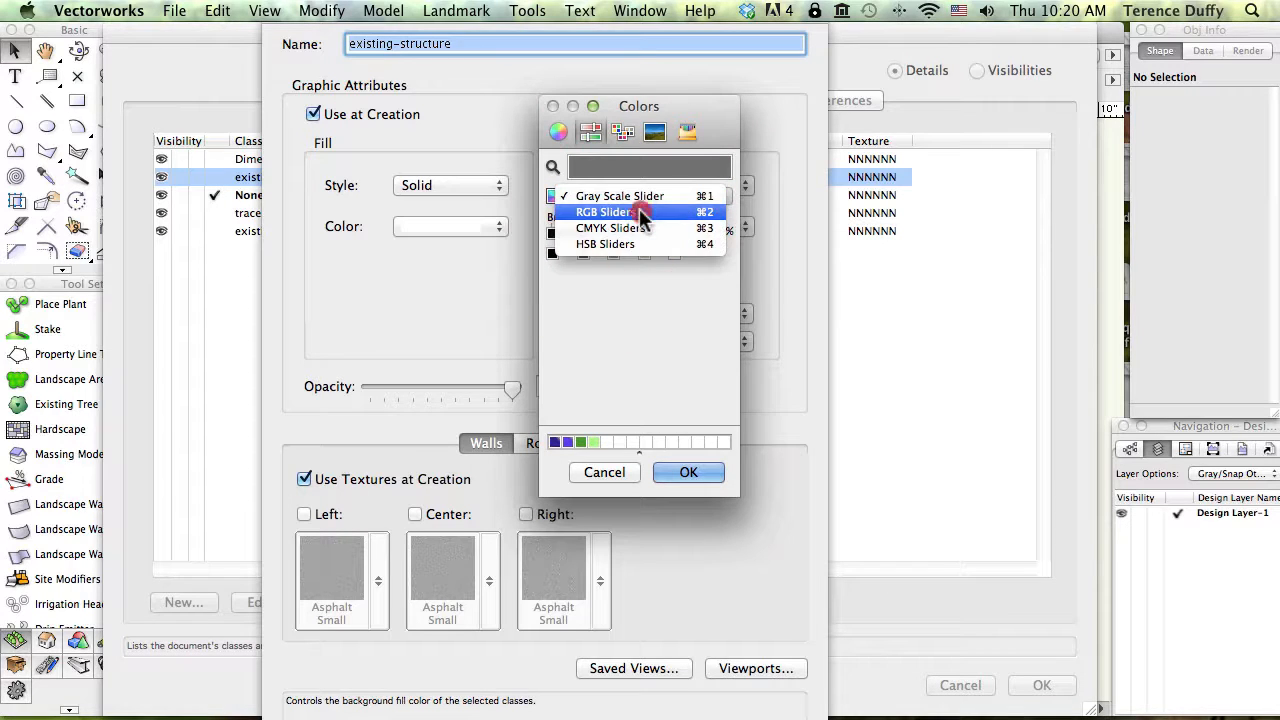
{"action": "left_click", "coordinate": [639, 211]}
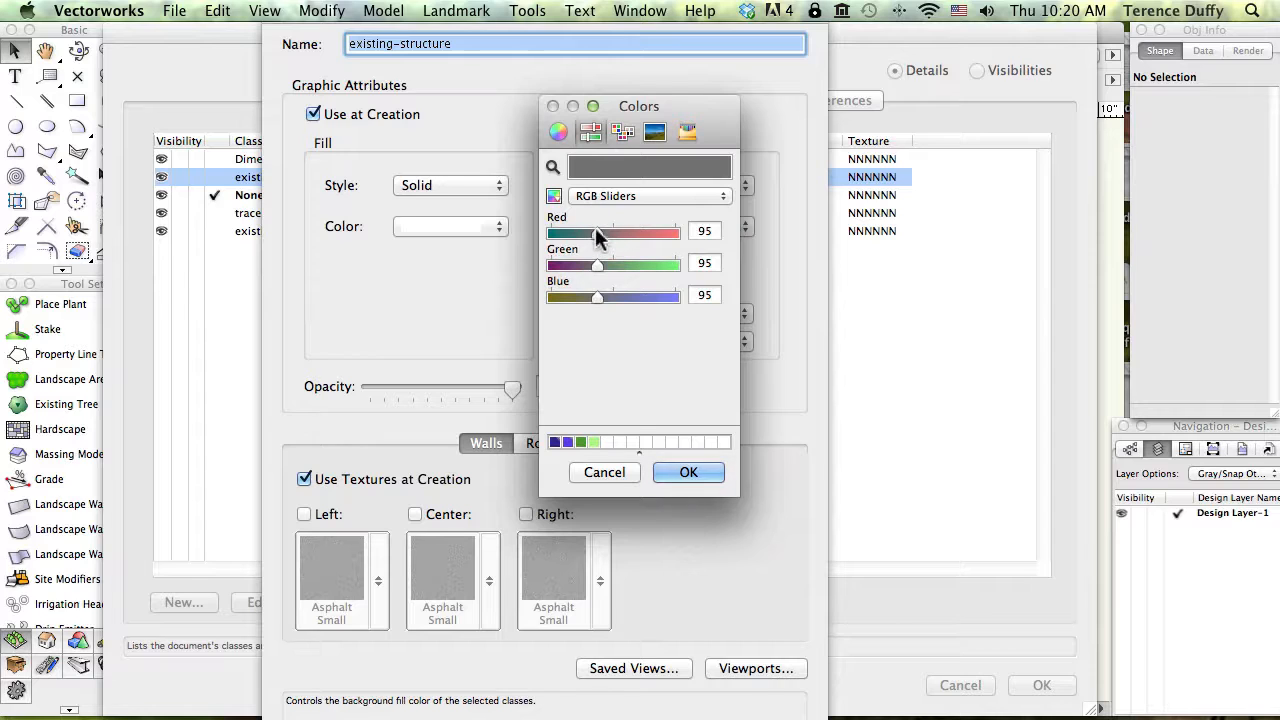
- Set the red value to 130 and browse the Apple, Crayons and Web Safe Colors palettes
{"action": "left_click_drag", "start_coordinate": [597, 233], "coordinate": [614, 233]}
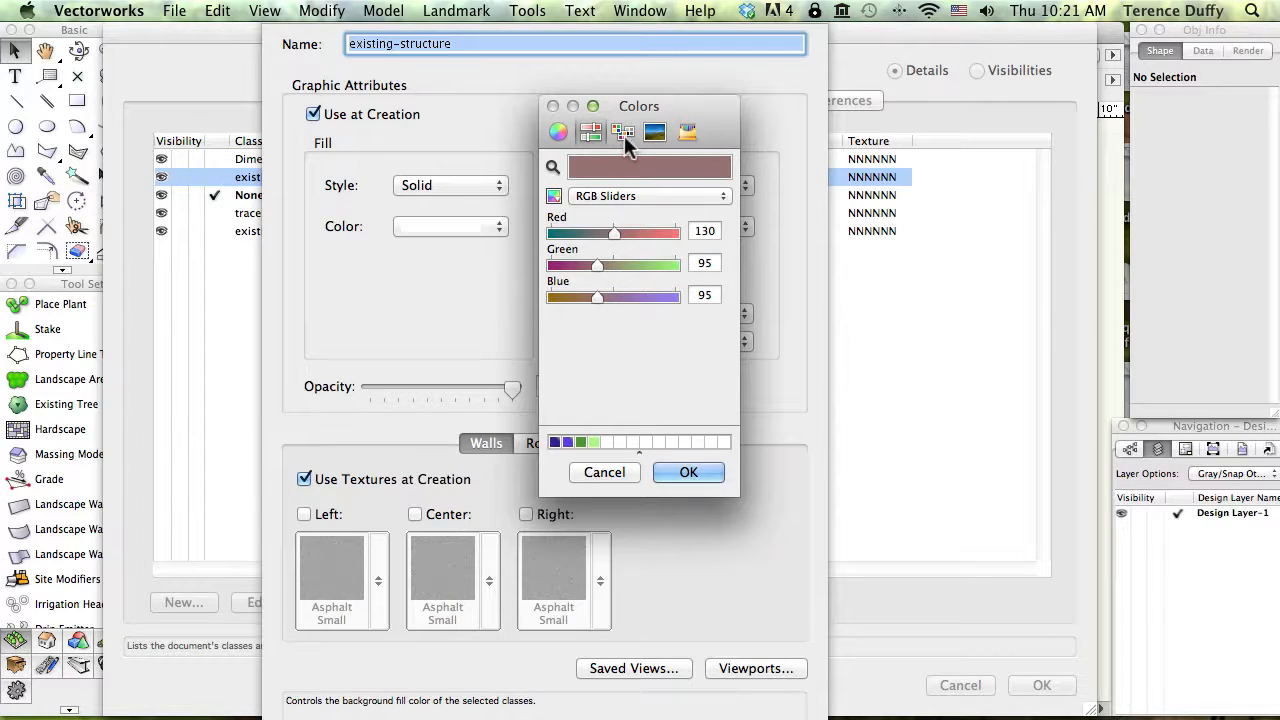
{"action": "left_click", "coordinate": [623, 133]}
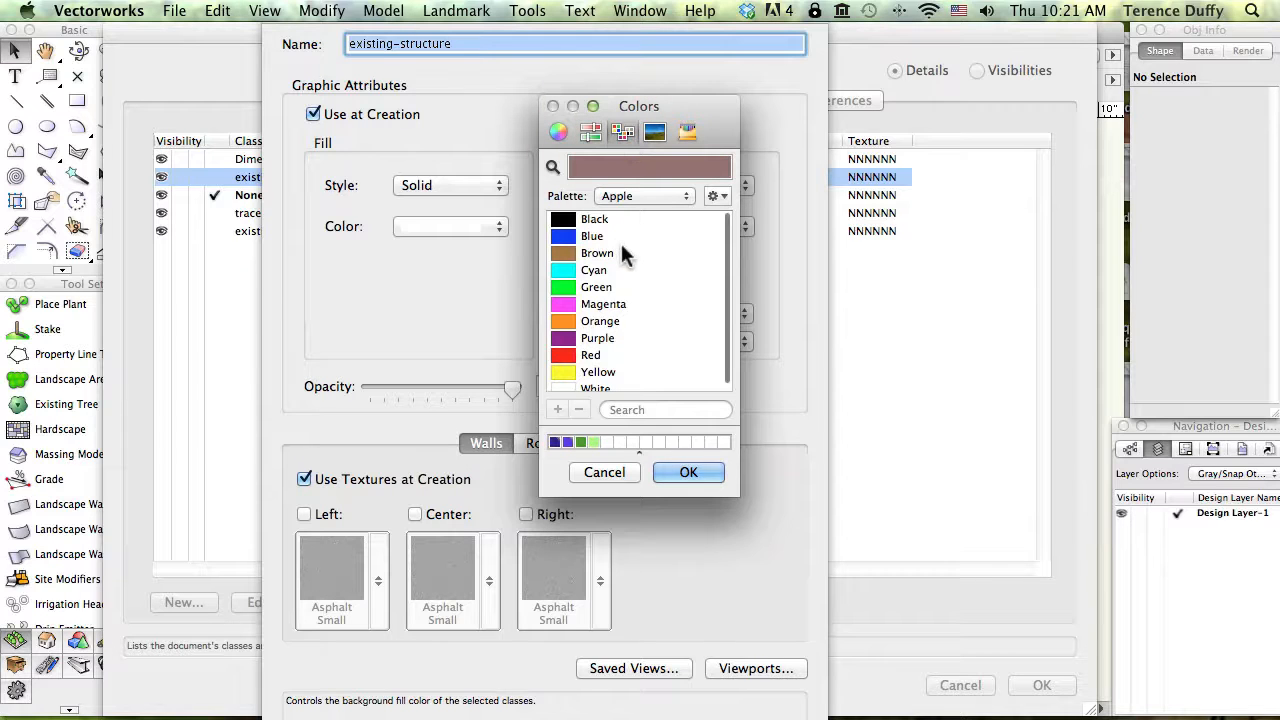
{"action": "left_click", "coordinate": [632, 197]}
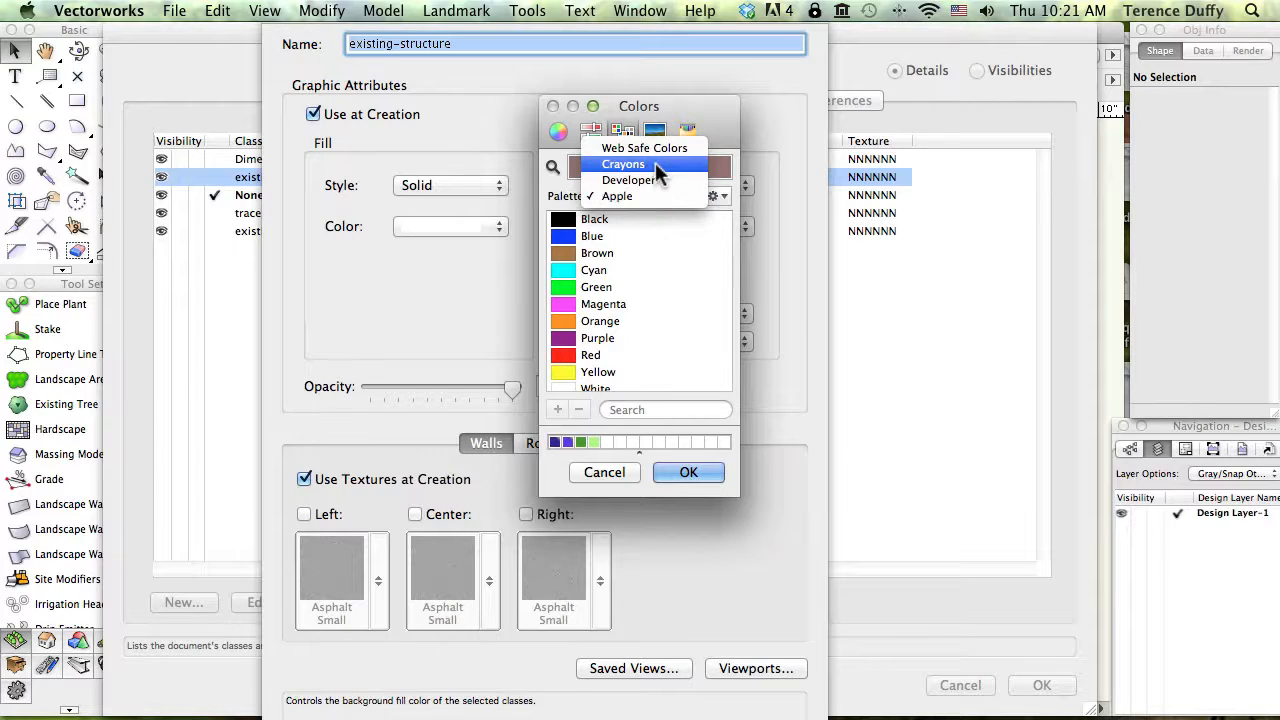
{"action": "left_click", "coordinate": [655, 162]}
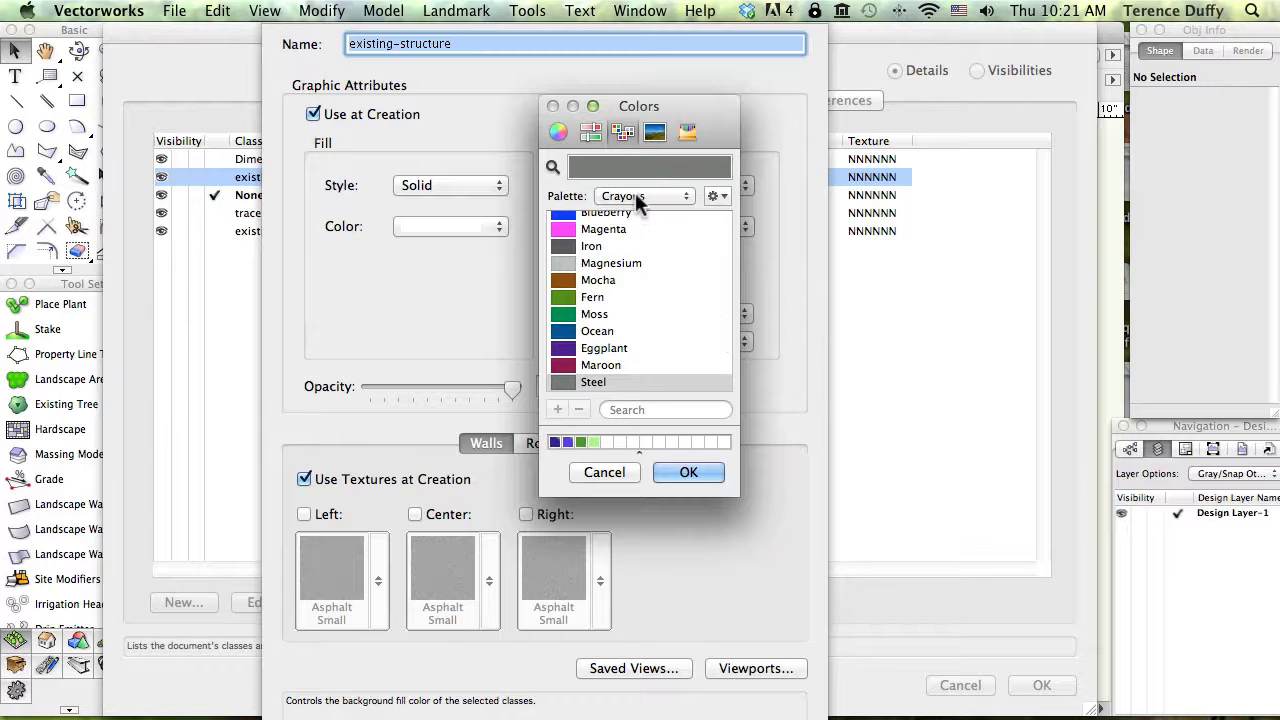
{"action": "left_click", "coordinate": [638, 196]}
{"action": "left_click", "coordinate": [644, 180]}
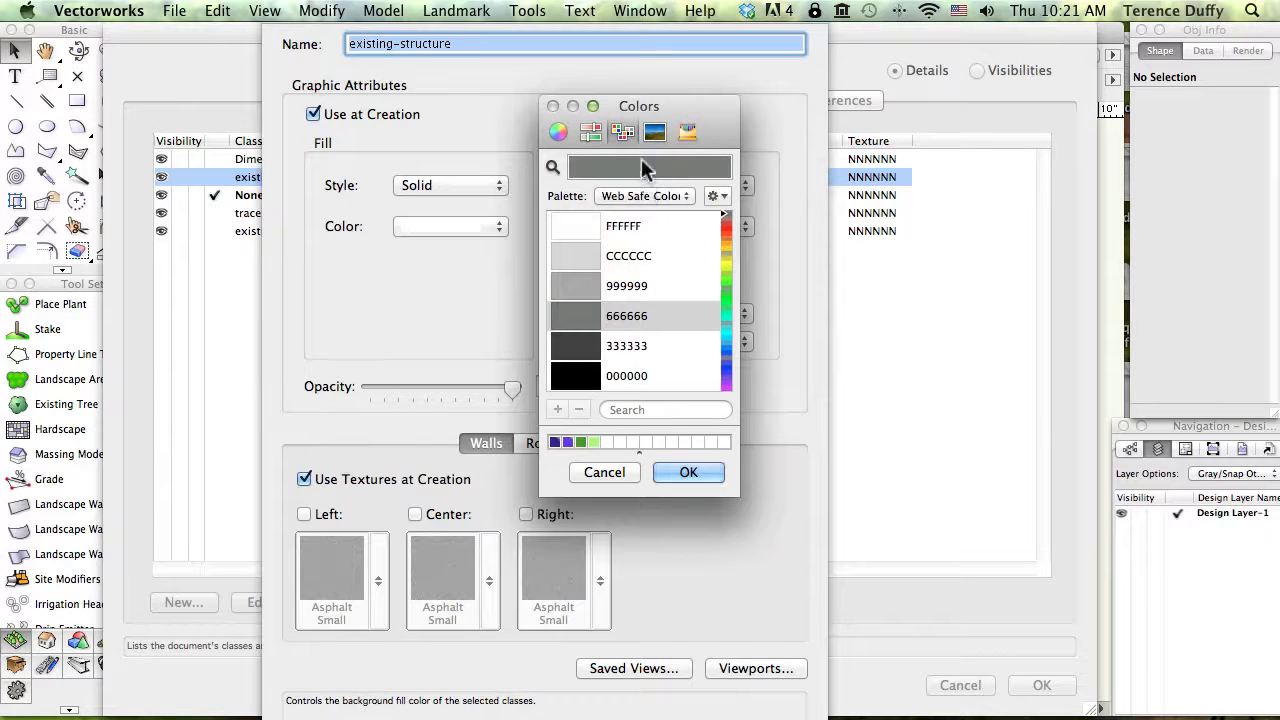
- Try several greens from the Spectrum image palette, settling on a darker lime green
{"action": "left_click", "coordinate": [651, 136]}
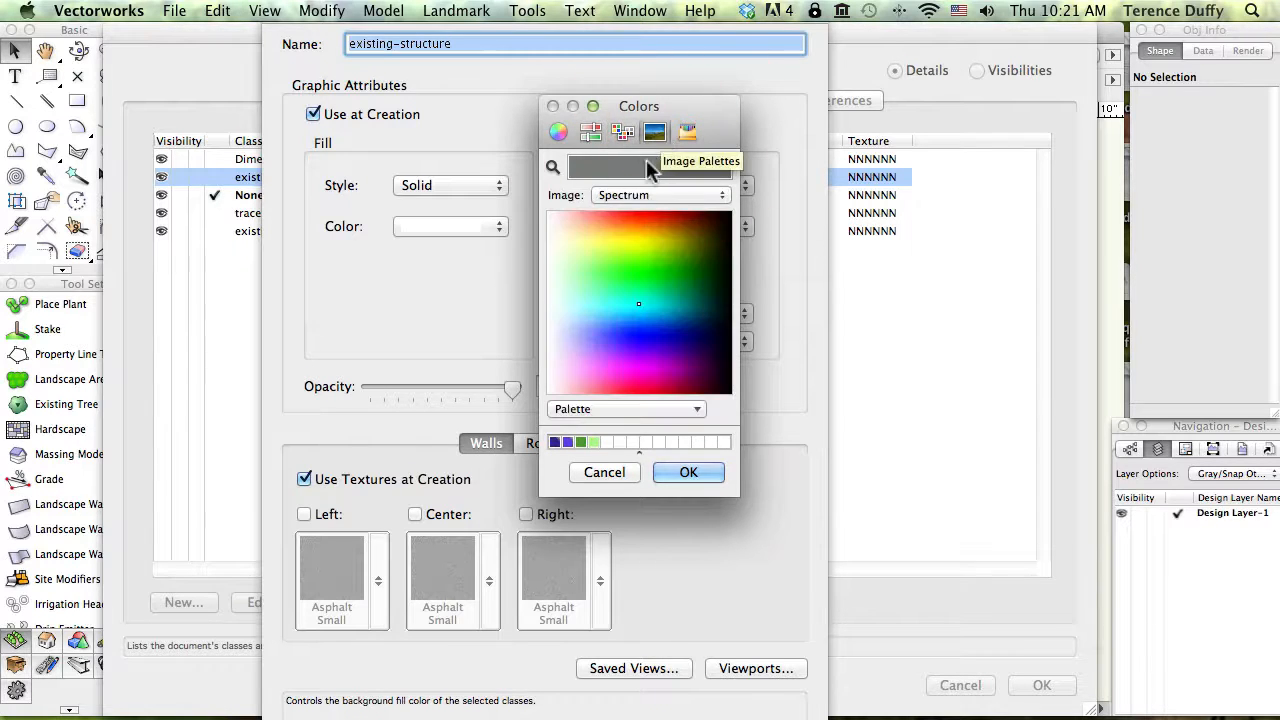
{"action": "left_click", "coordinate": [649, 195]}
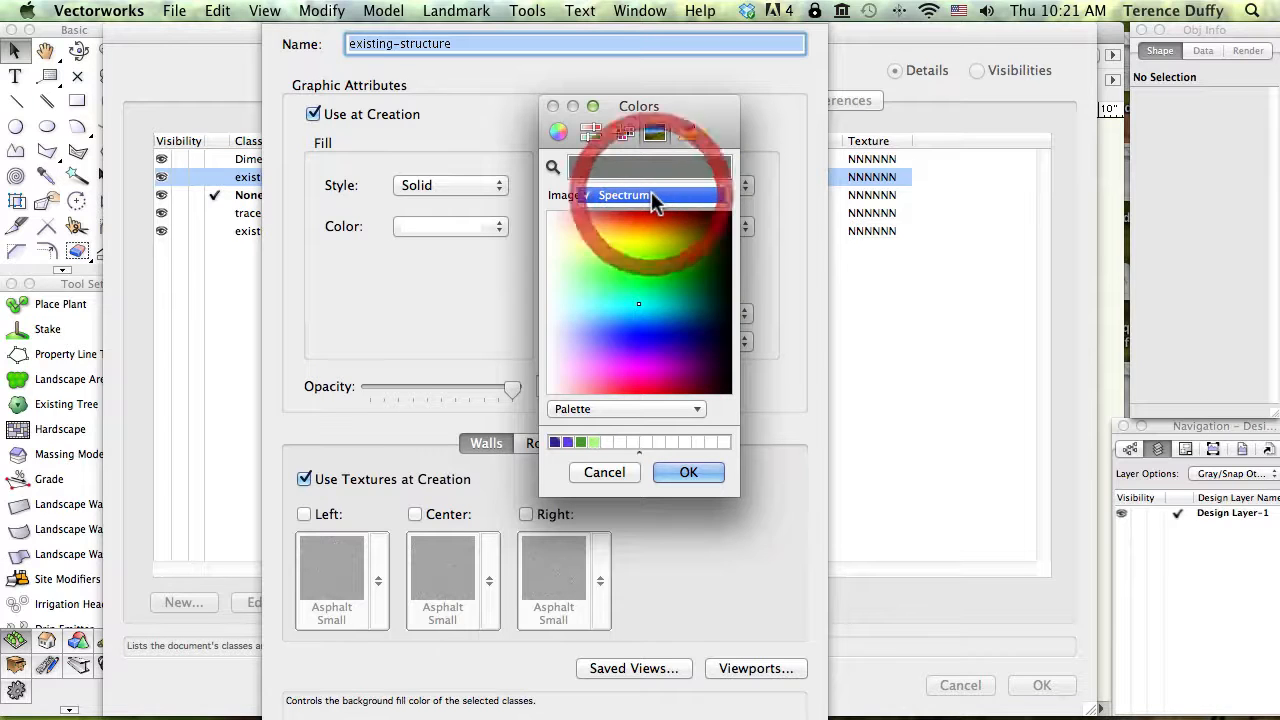
{"action": "left_click", "coordinate": [636, 276]}
{"action": "left_click", "coordinate": [606, 258]}
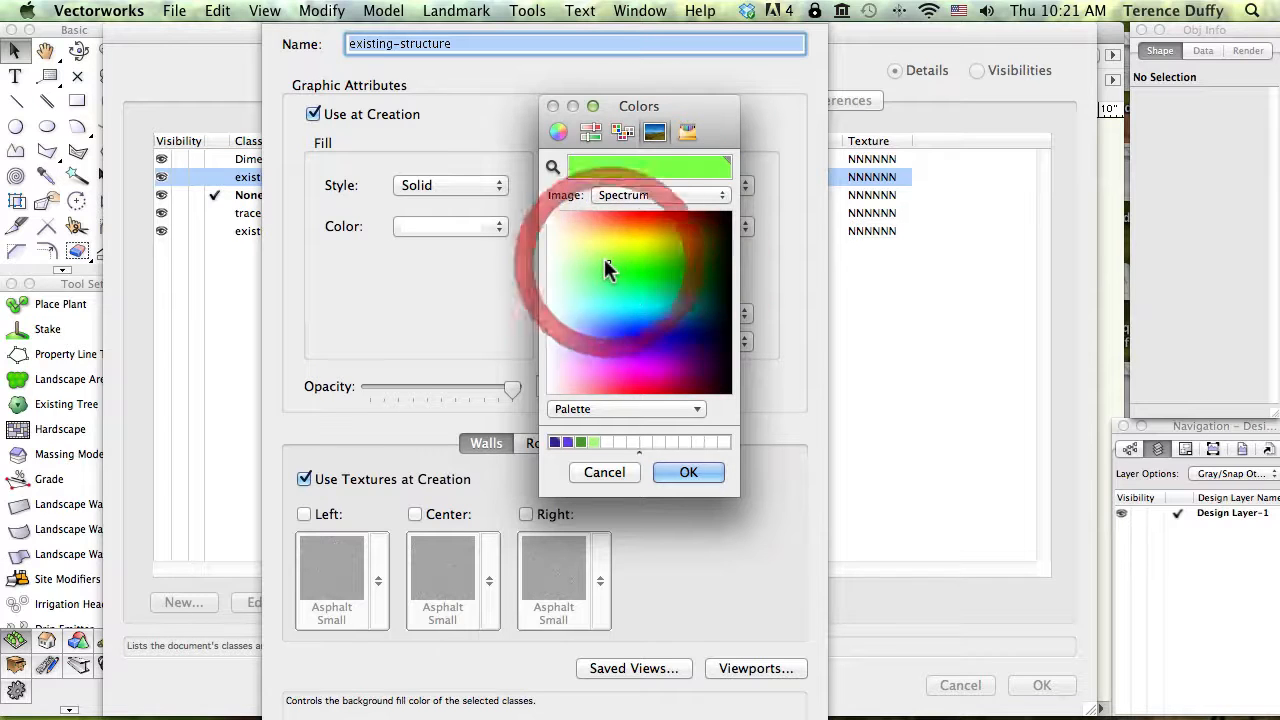
{"action": "left_click", "coordinate": [590, 262]}
{"action": "left_click", "coordinate": [664, 256]}
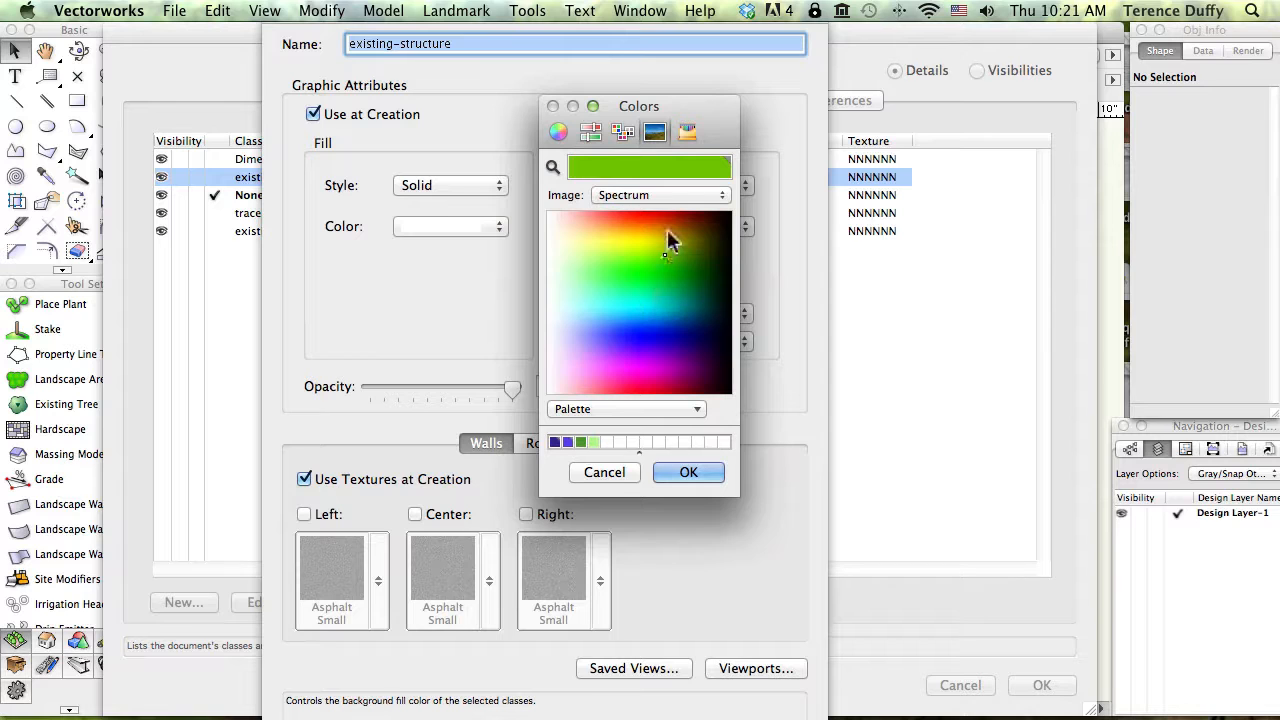
{"action": "left_click", "coordinate": [676, 197]}
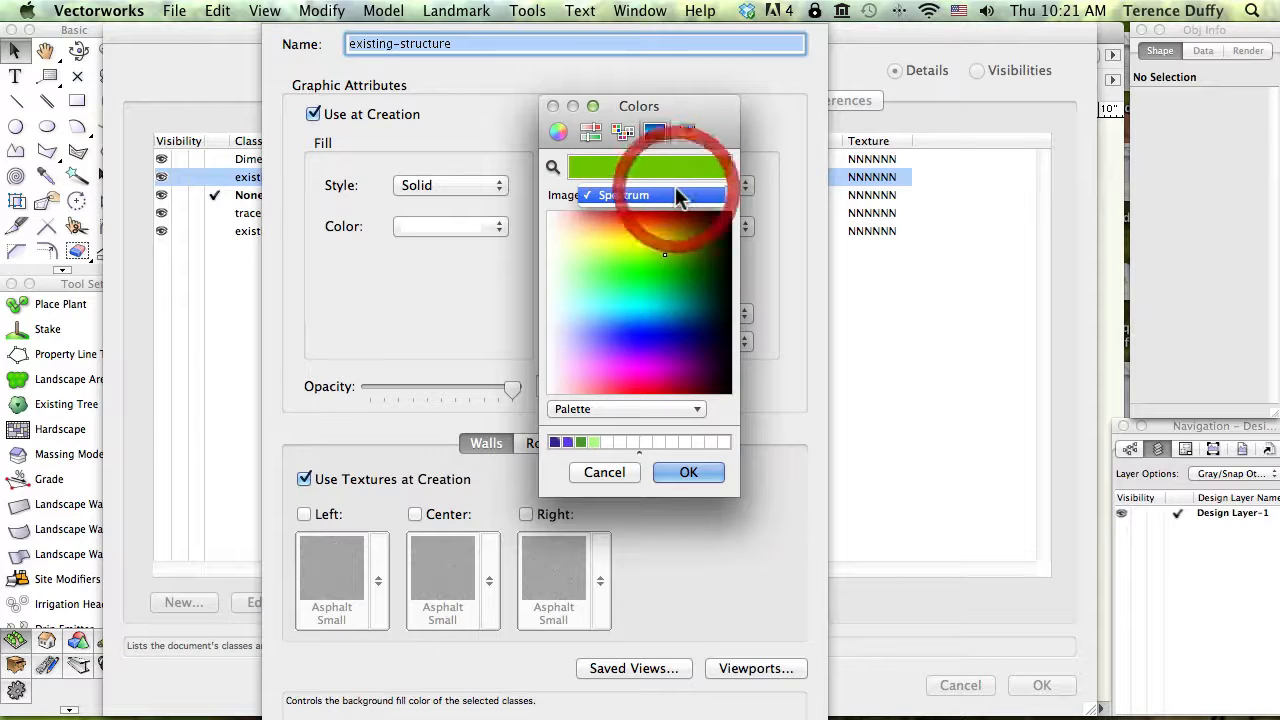
- Pick the Lavender crayon, store it as a custom swatch, and apply it as the class fill color
{"action": "left_click", "coordinate": [692, 134]}
{"action": "left_click", "coordinate": [692, 134]}
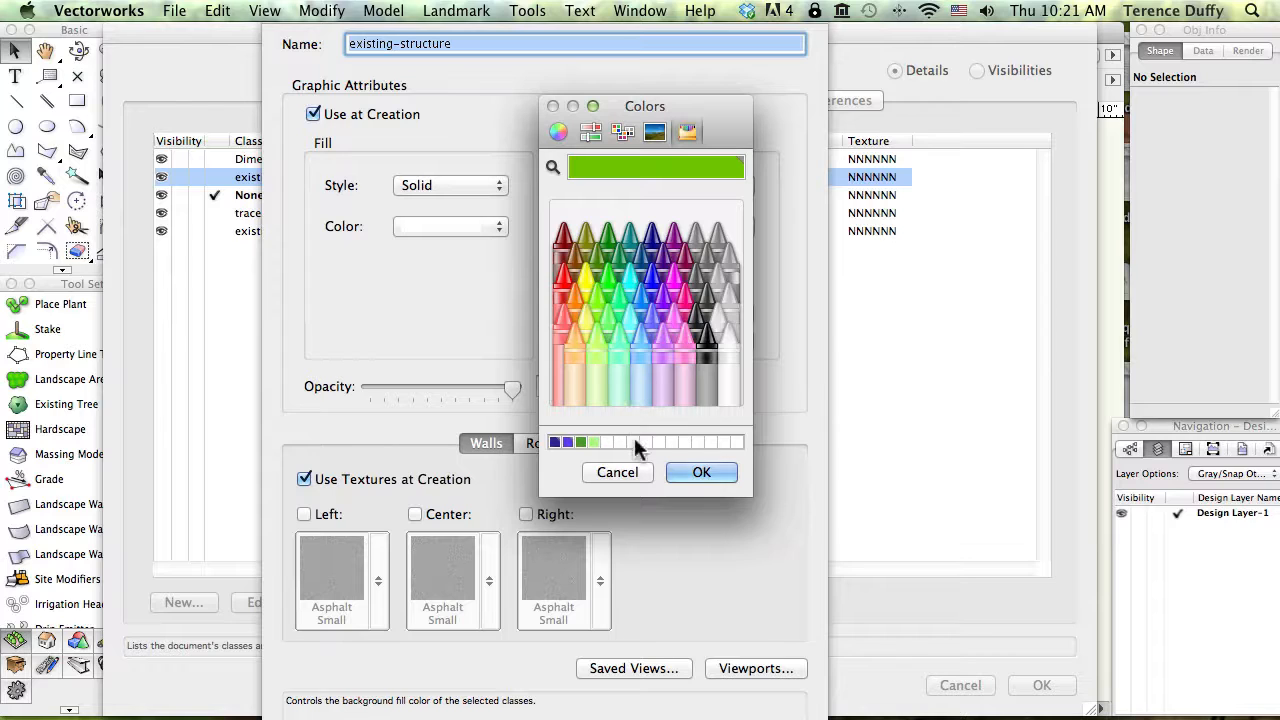
{"action": "left_click", "coordinate": [686, 302]}
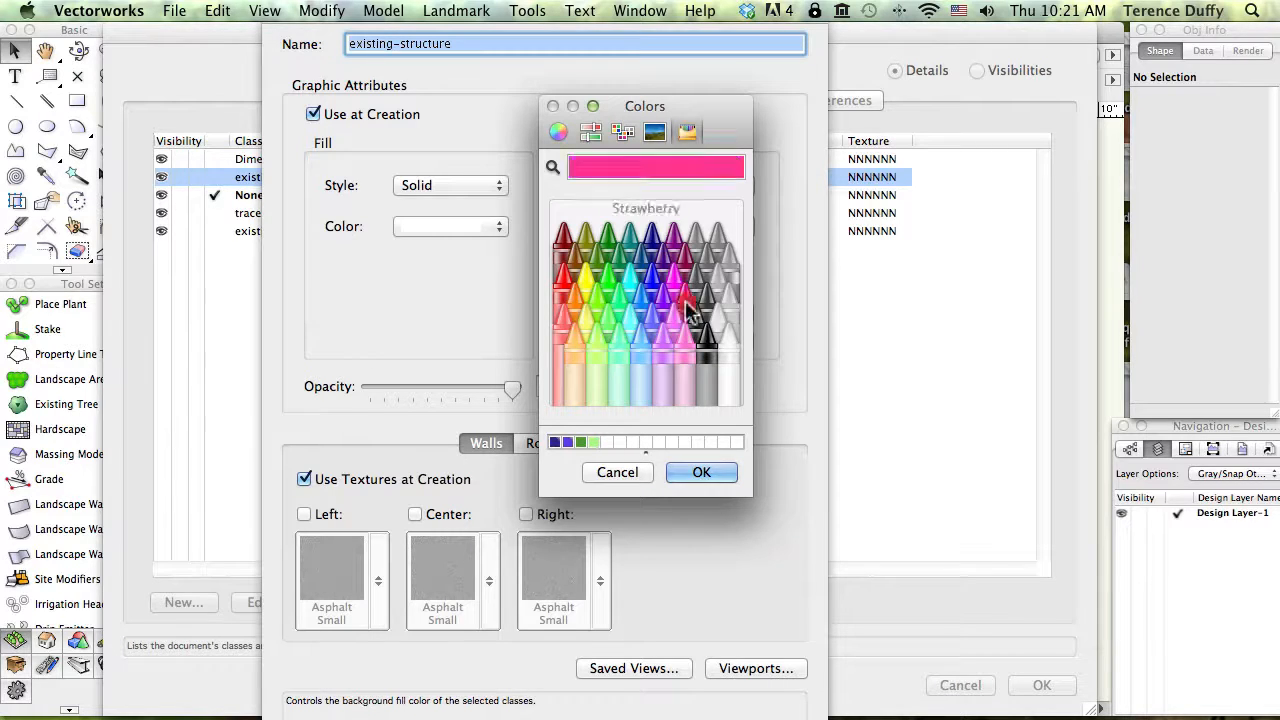
{"action": "left_click_drag", "start_coordinate": [686, 302], "coordinate": [605, 441]}
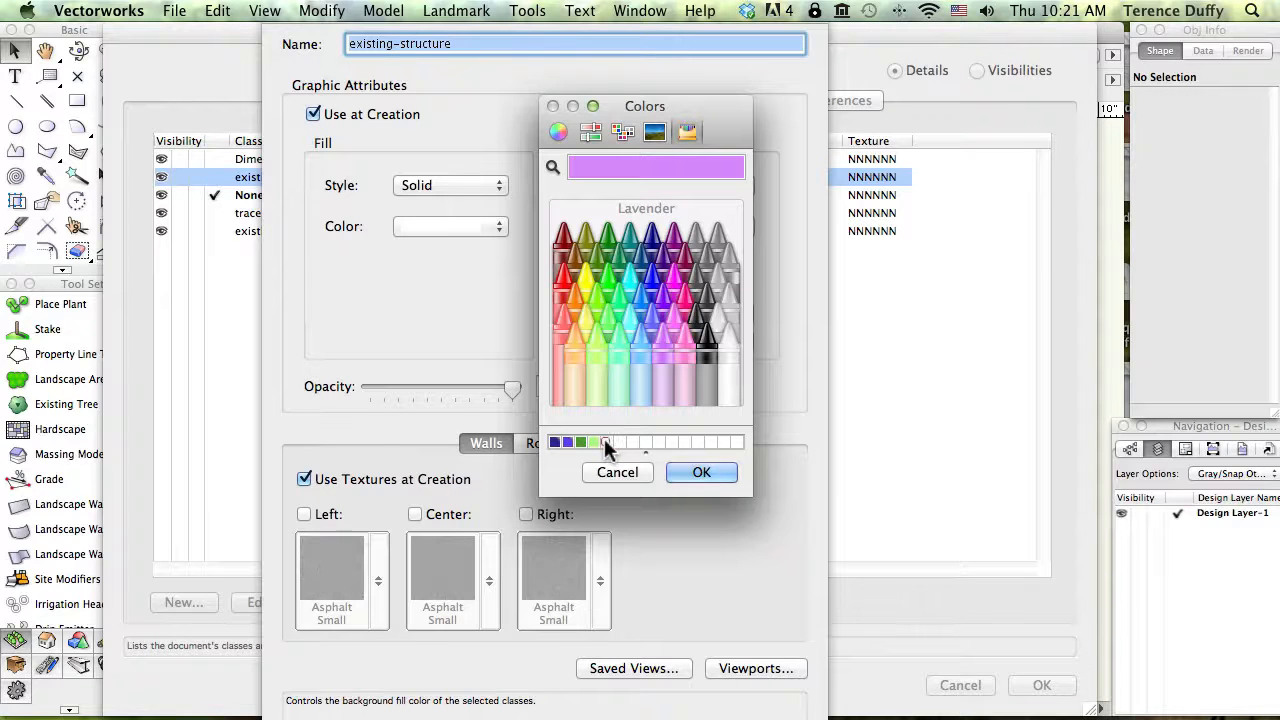
{"action": "left_click_drag", "start_coordinate": [636, 168], "coordinate": [607, 442]}
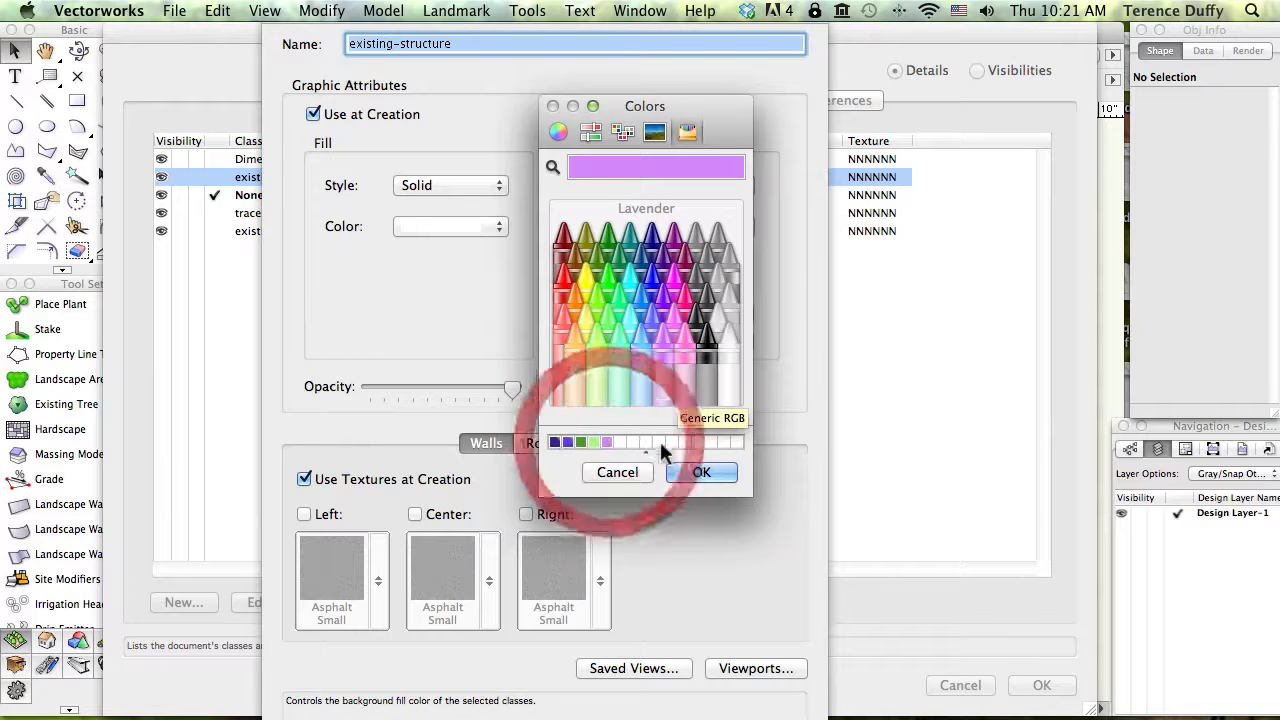
{"action": "left_click", "coordinate": [718, 471]}
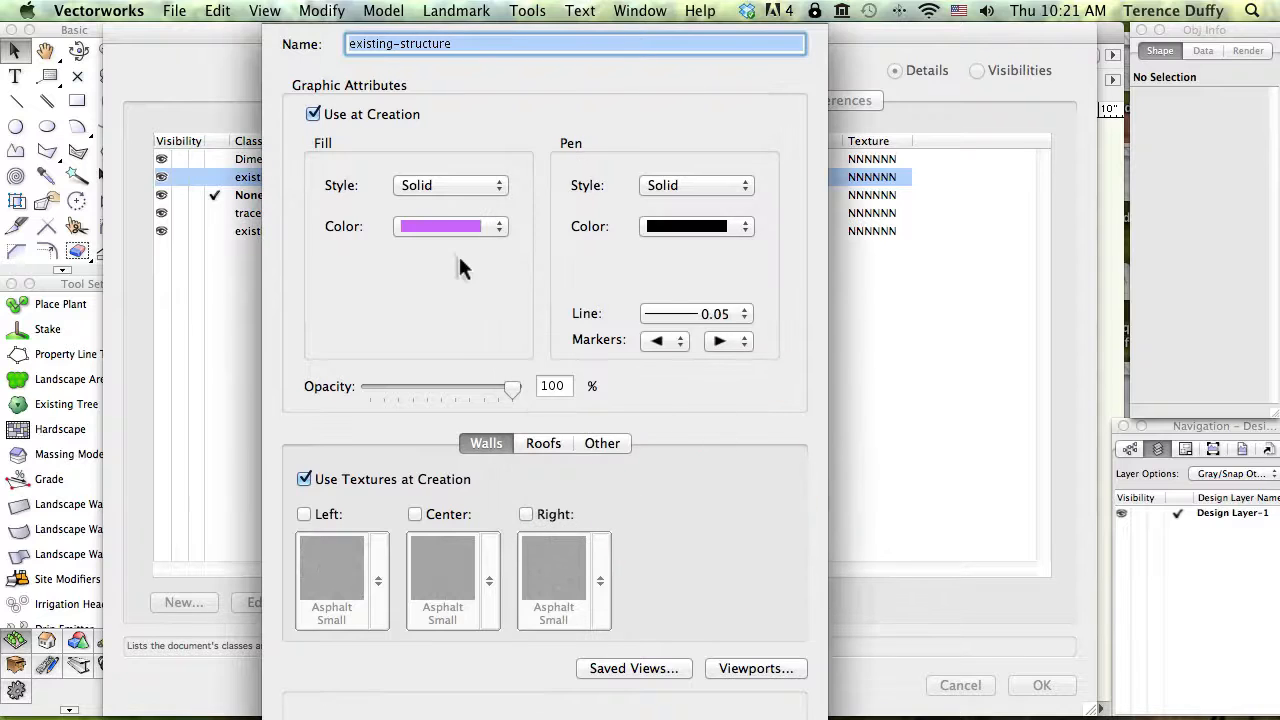
- Activate the Benjamin Moore America's Colors palette in the Color Palette Manager and review its color list
{"action": "left_click", "coordinate": [458, 226]}
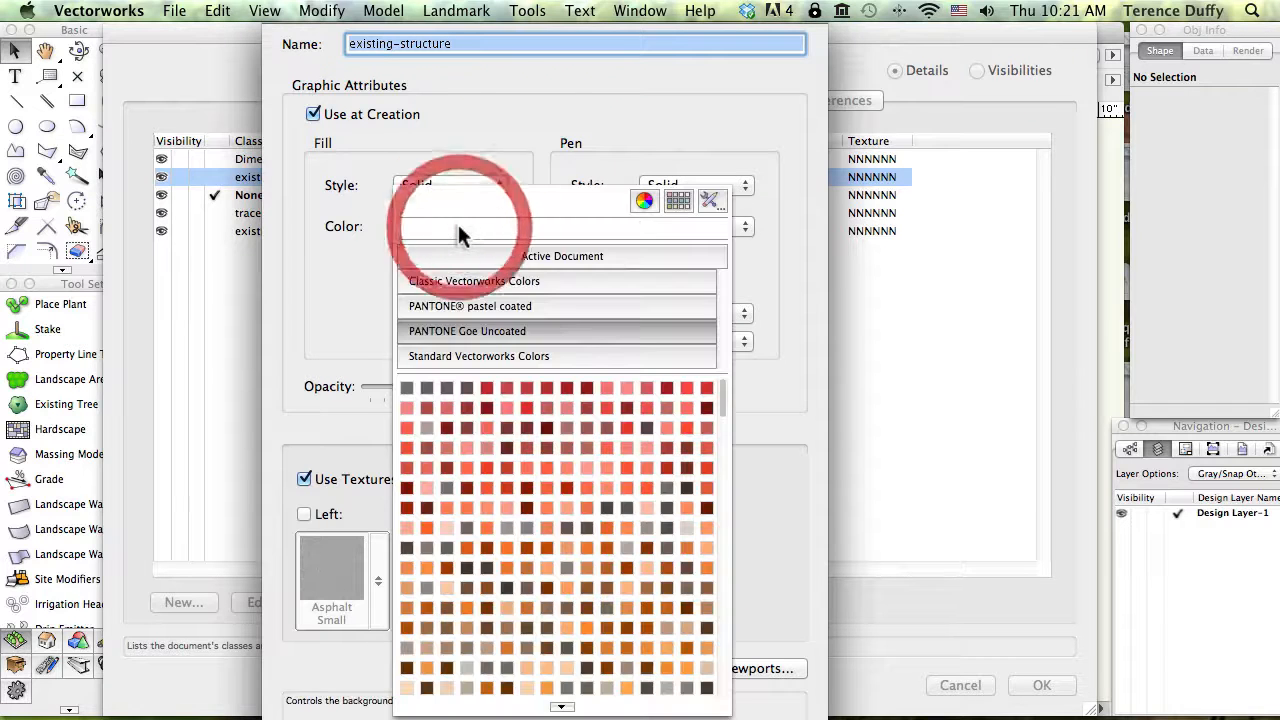
{"action": "left_click", "coordinate": [712, 201]}
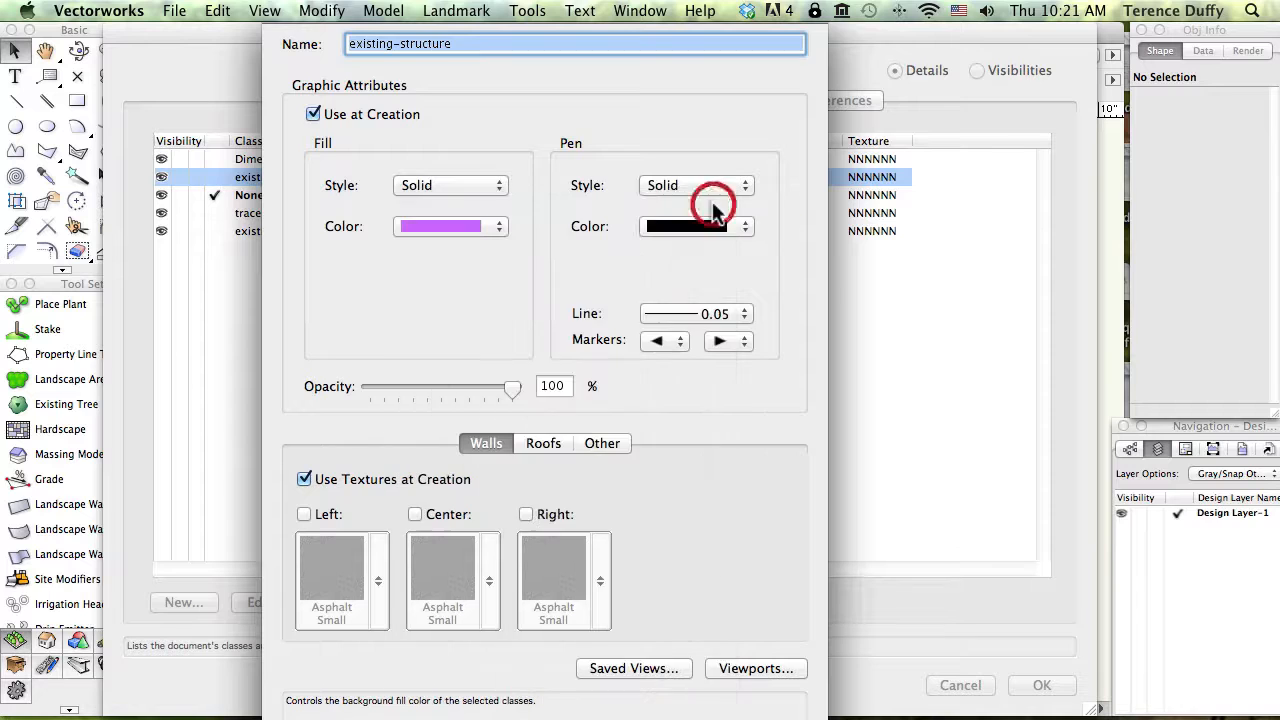
{"action": "left_click_drag", "start_coordinate": [725, 186], "coordinate": [595, 38]}
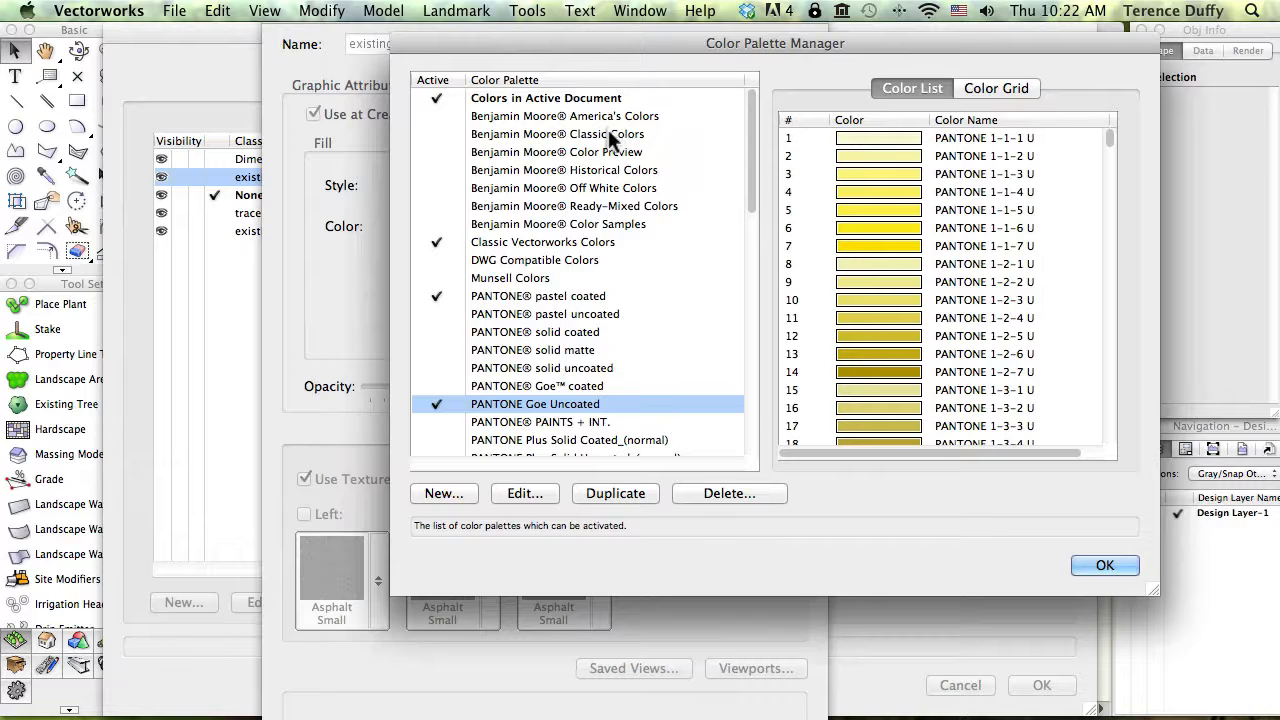
{"action": "left_click", "coordinate": [449, 116]}
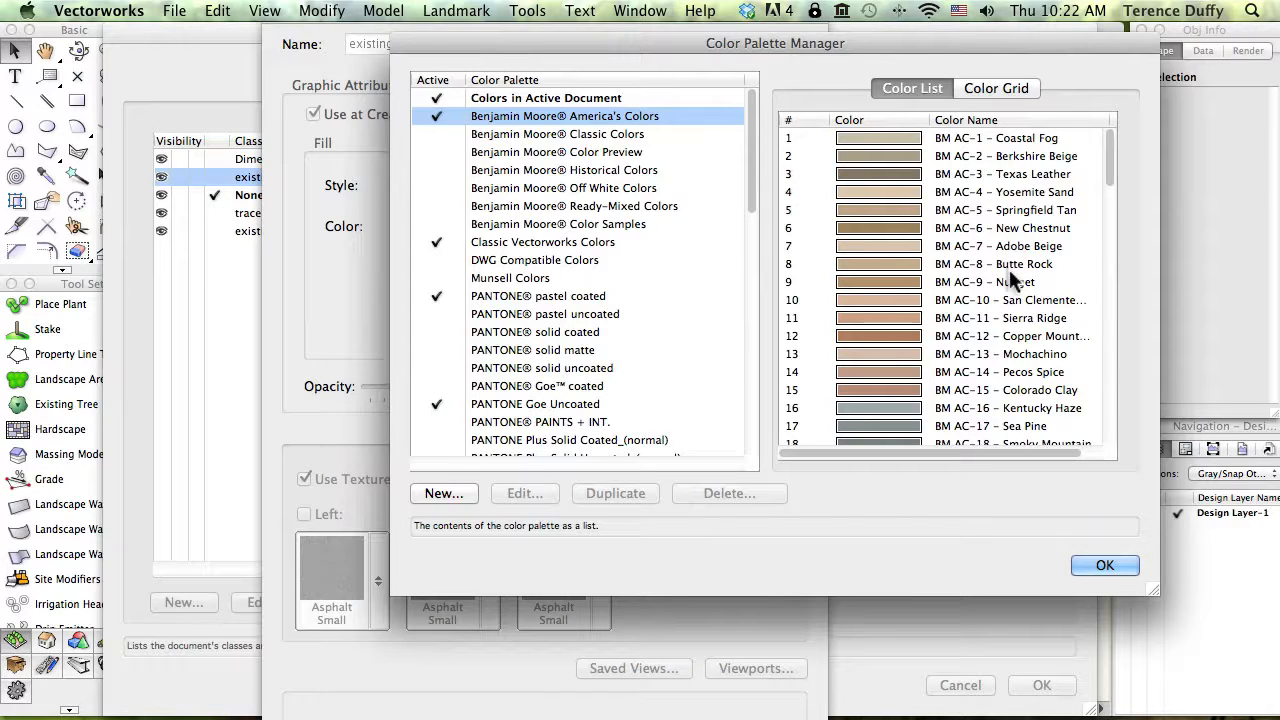
{"action": "scroll", "coordinate": [940, 299], "scroll_direction": "down", "scroll_amount": 4}
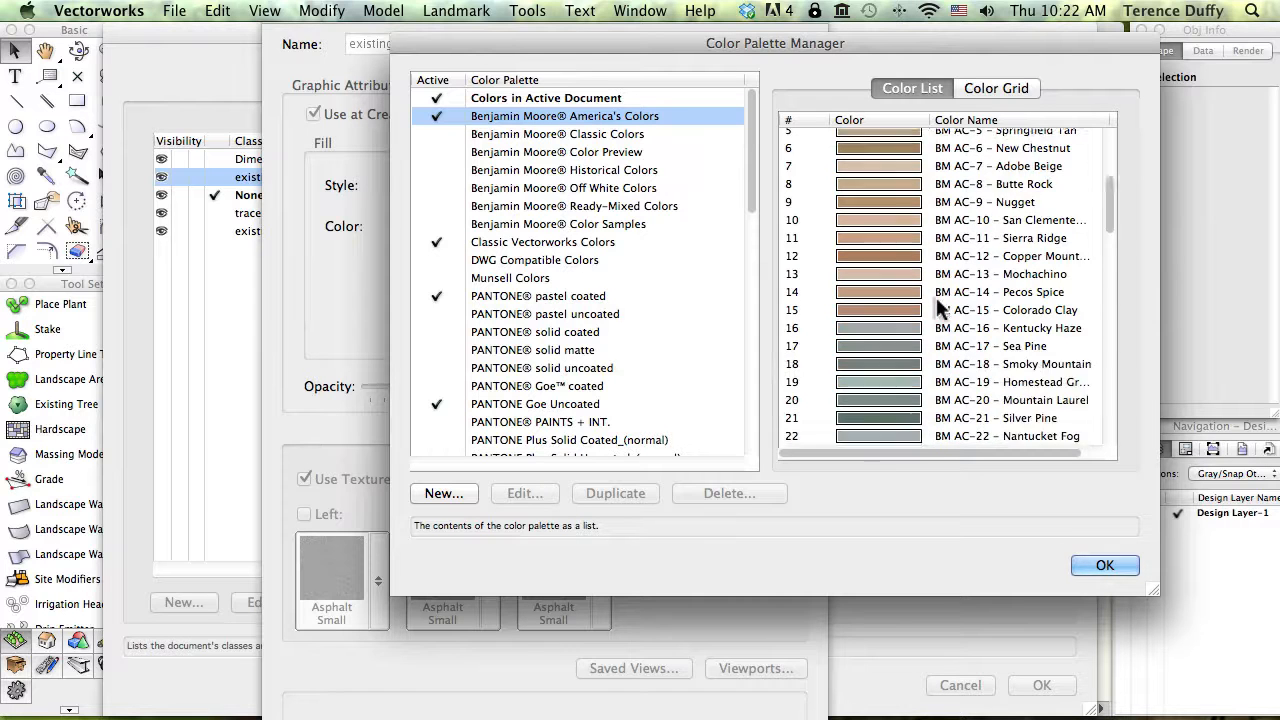
{"action": "scroll", "coordinate": [937, 300], "scroll_direction": "up", "scroll_amount": 2}
{"action": "scroll", "coordinate": [936, 297], "scroll_direction": "down", "scroll_amount": 7}
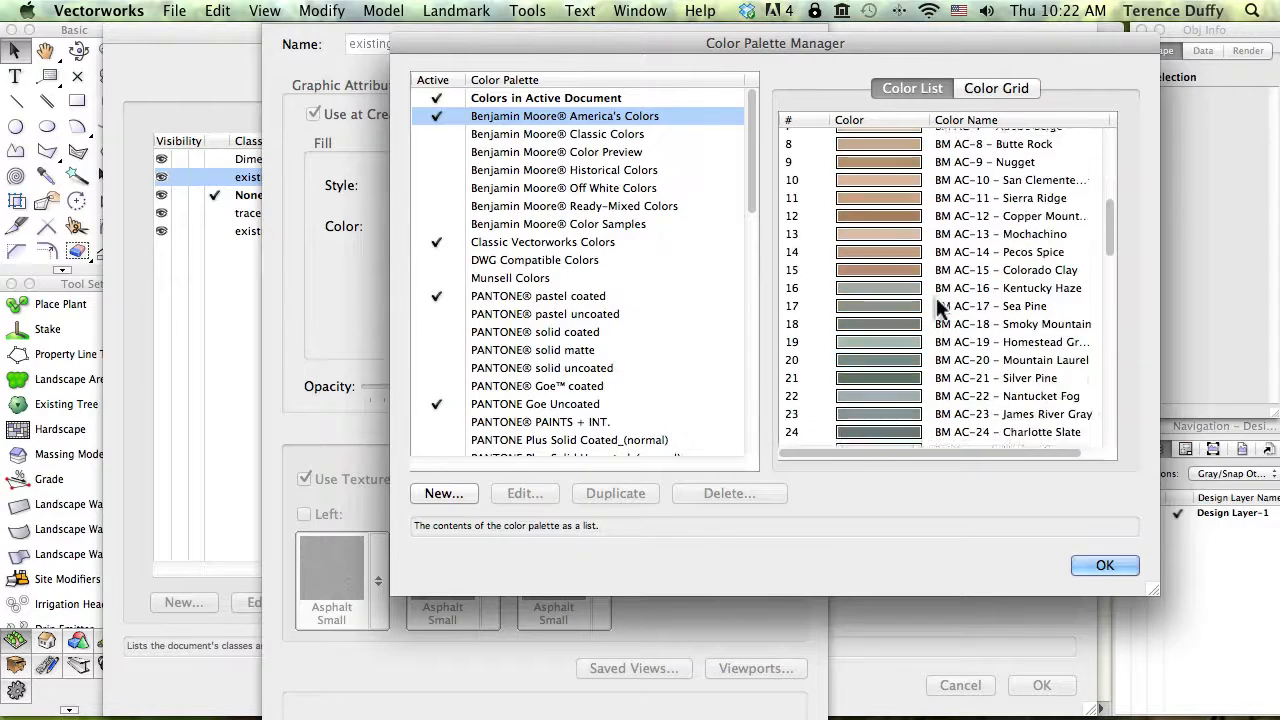
{"action": "scroll", "coordinate": [936, 297], "scroll_direction": "down", "scroll_amount": 2}
{"action": "scroll", "coordinate": [936, 299], "scroll_direction": "down", "scroll_amount": 2}
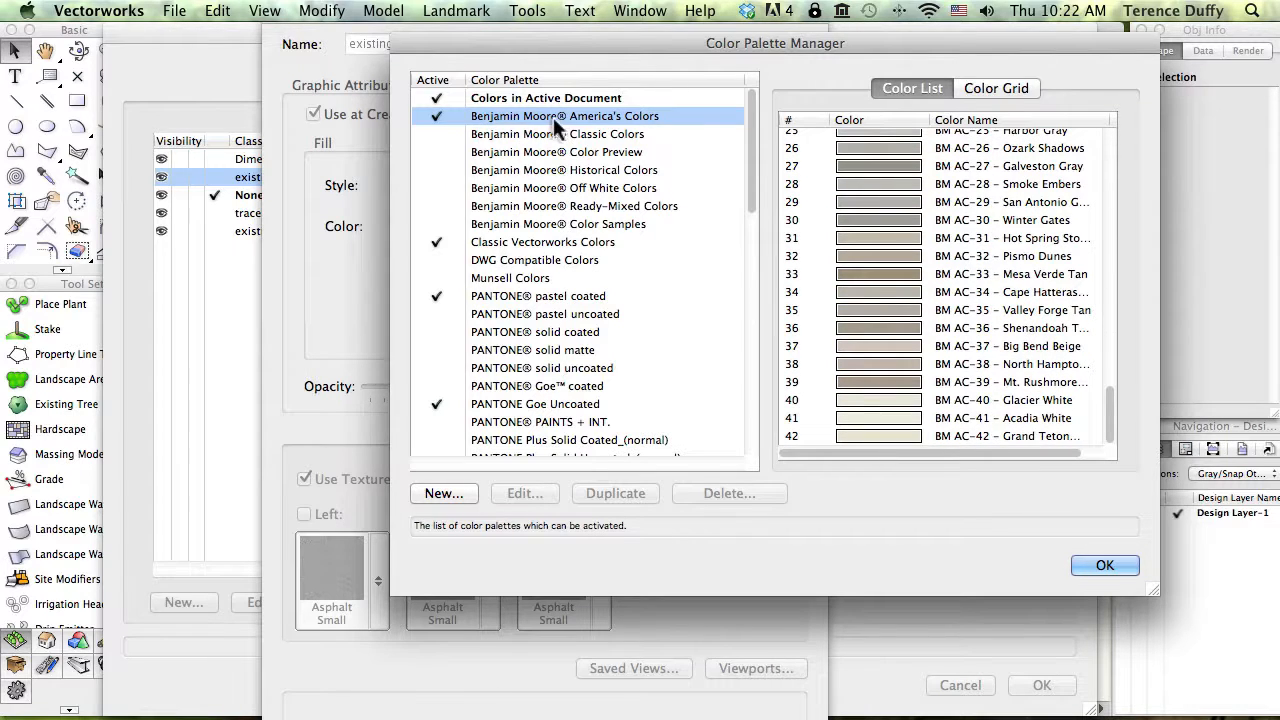
- Preview the Benjamin Moore Classic Colors and Off White Colors palettes and look through the rest of the palette list
{"action": "left_click", "coordinate": [639, 134]}
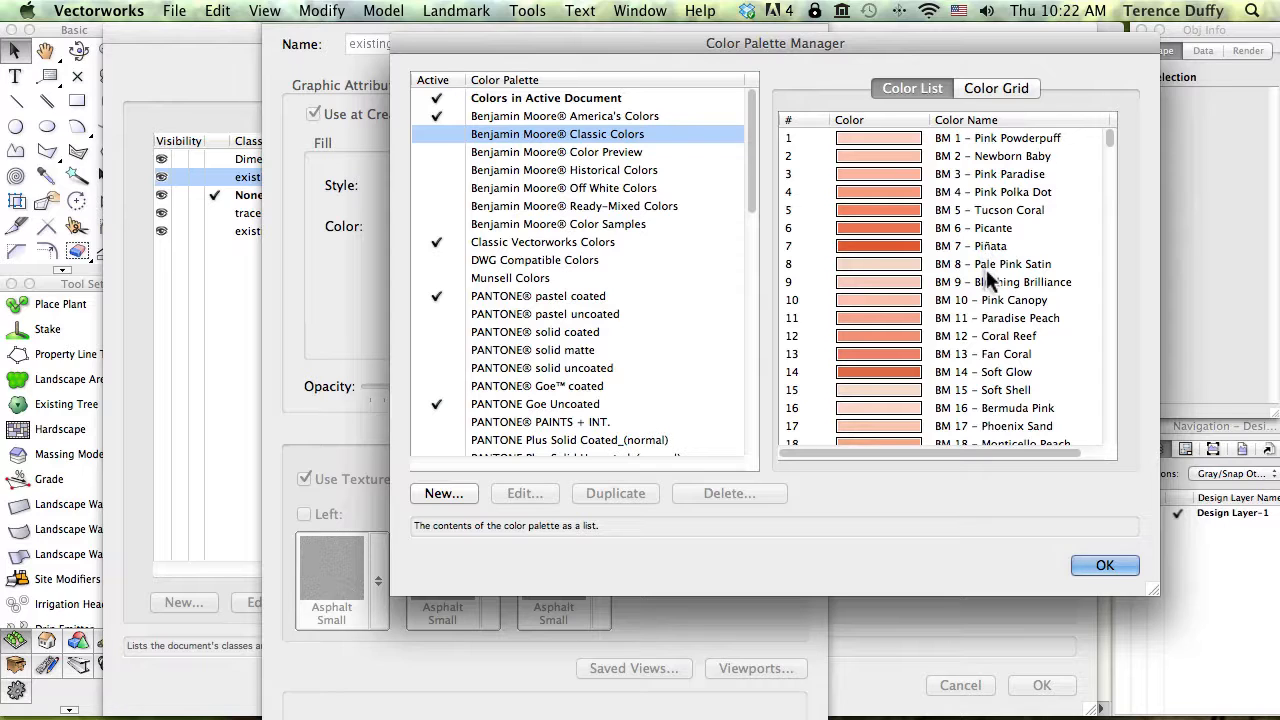
{"action": "left_click", "coordinate": [910, 265]}
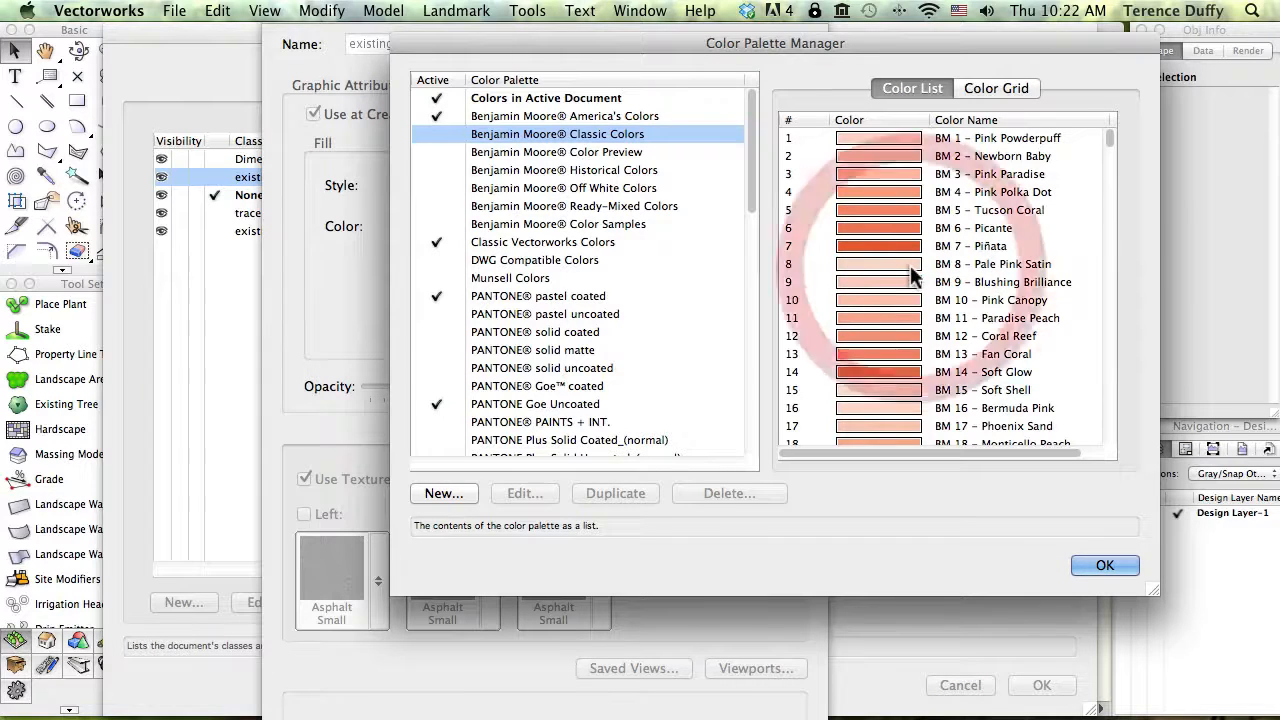
{"action": "left_click", "coordinate": [601, 188]}
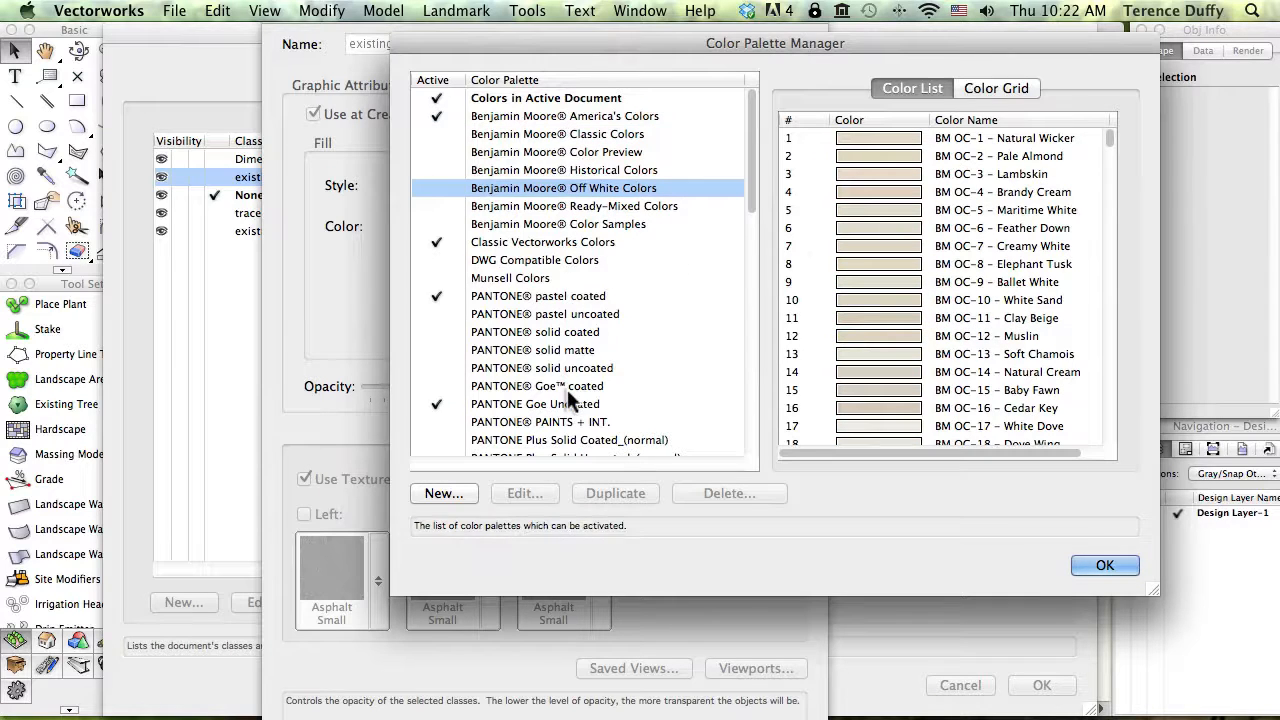
{"action": "scroll", "coordinate": [567, 389], "scroll_direction": "down", "scroll_amount": 5}
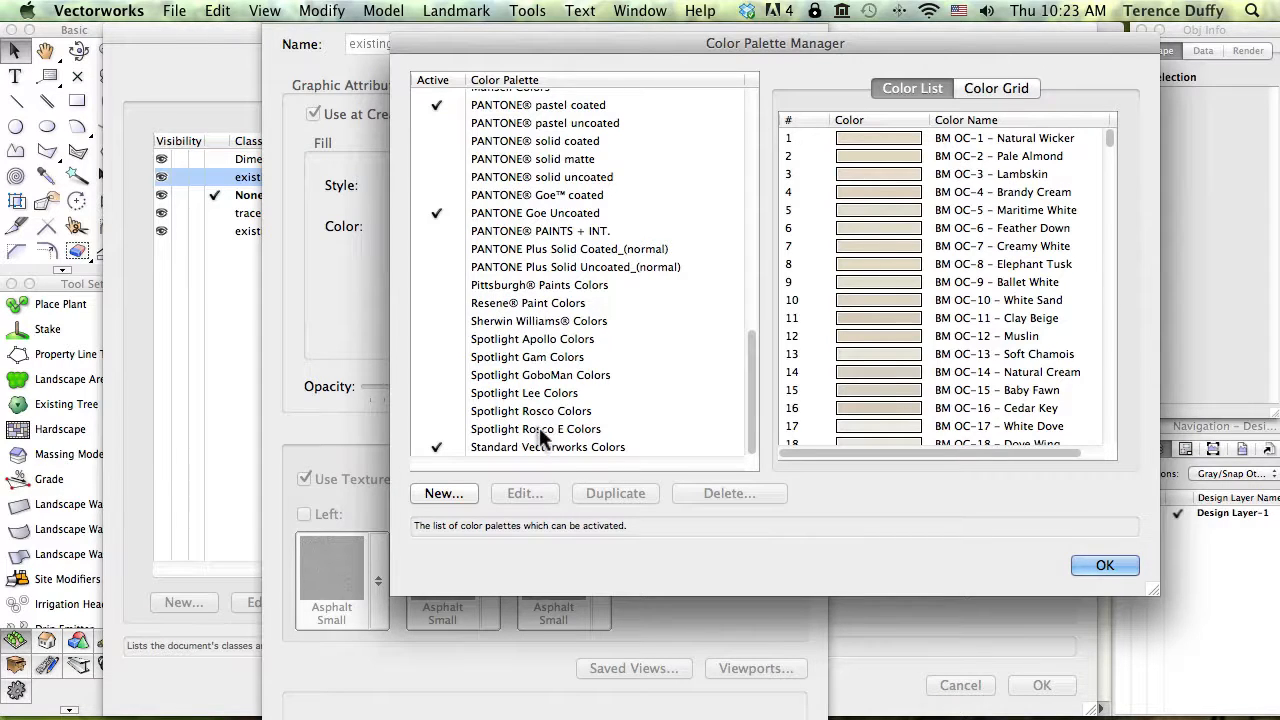
{"action": "scroll", "coordinate": [443, 331], "scroll_direction": "up", "scroll_amount": 5}
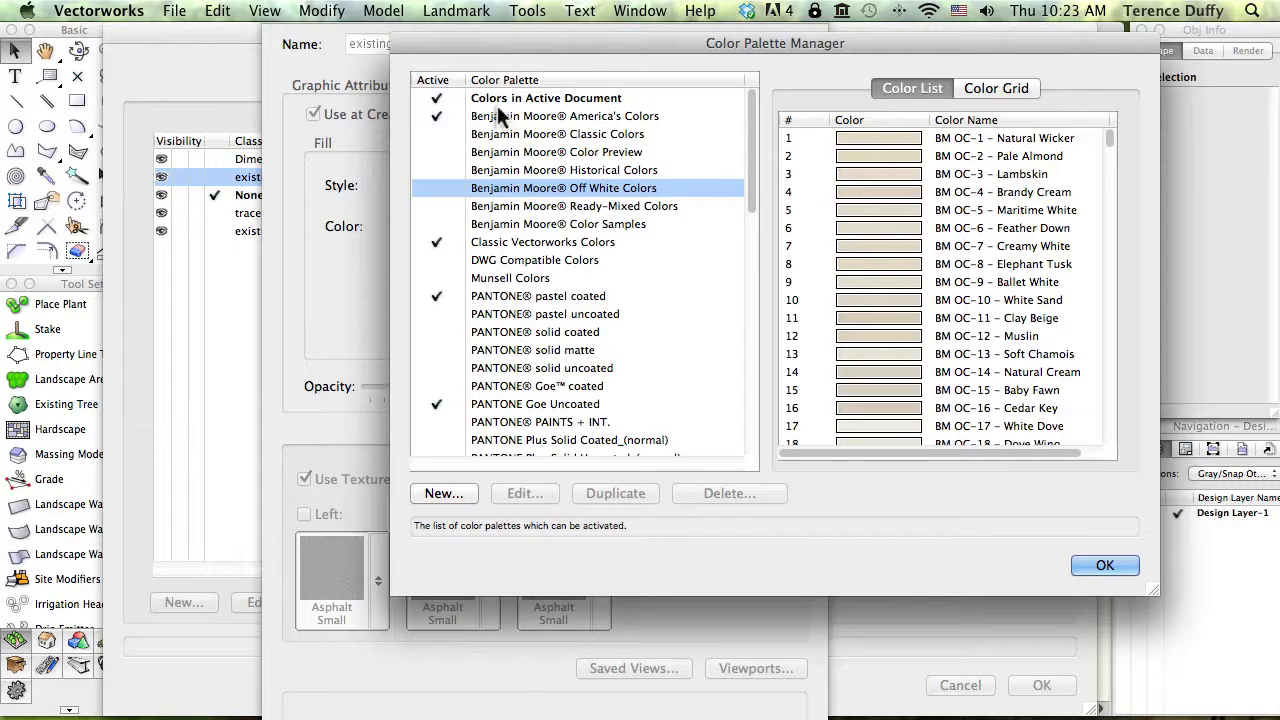
- Activate the Munsell Colors palette and close the Color Palette Manager
{"action": "left_click_drag", "start_coordinate": [478, 51], "coordinate": [518, 20]}
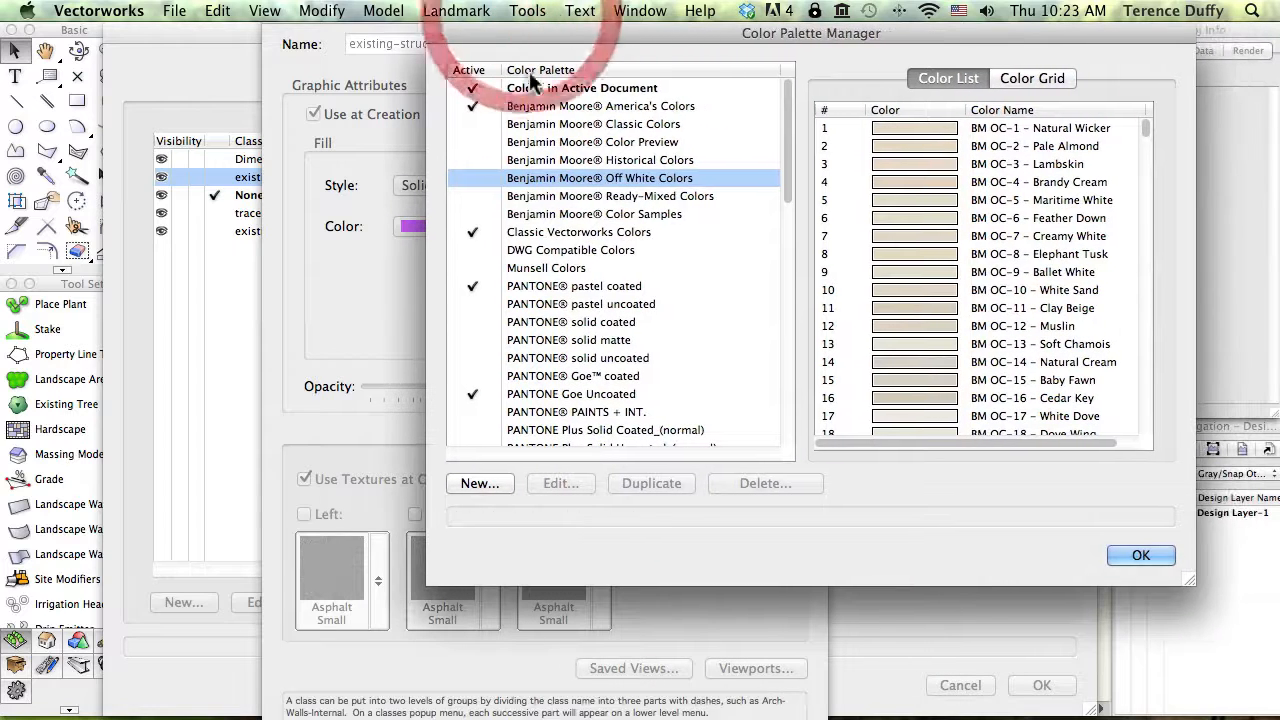
{"action": "left_click", "coordinate": [473, 268]}
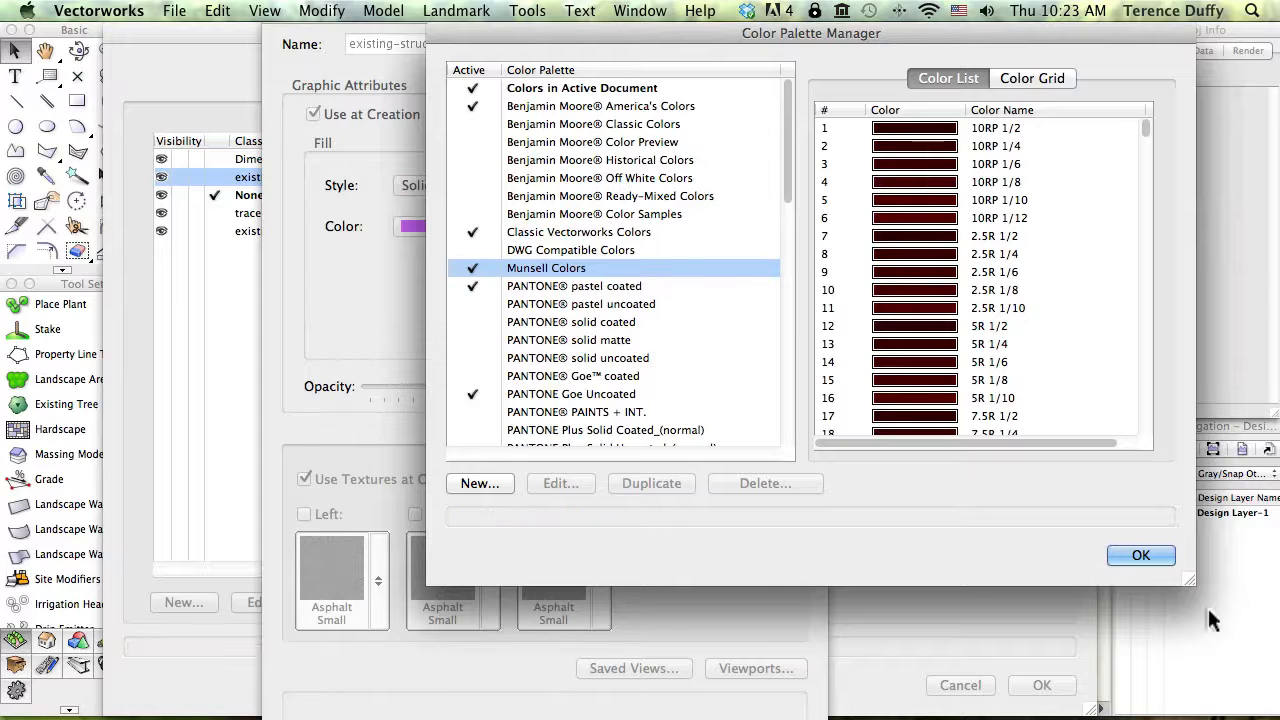
{"action": "left_click", "coordinate": [1149, 556]}
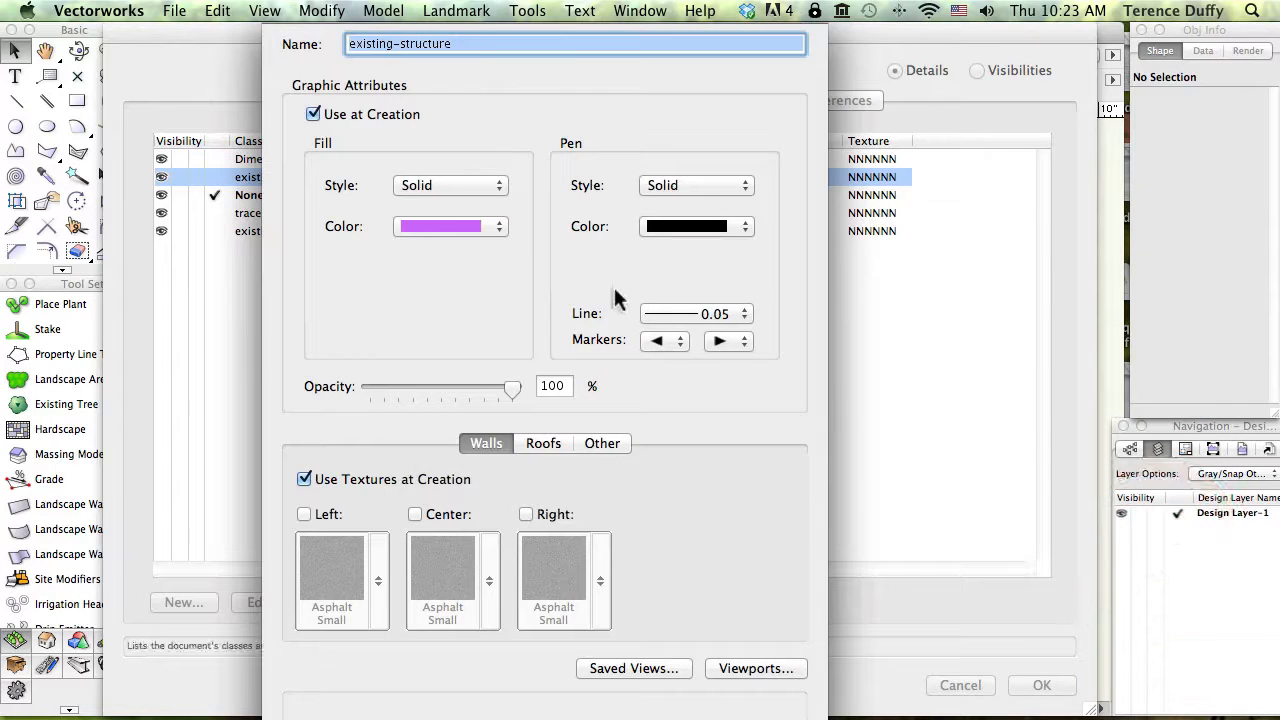
- Browse the Munsell Colors and Standard Vectorworks Colors palettes for the class fill color
{"action": "left_click", "coordinate": [476, 226]}
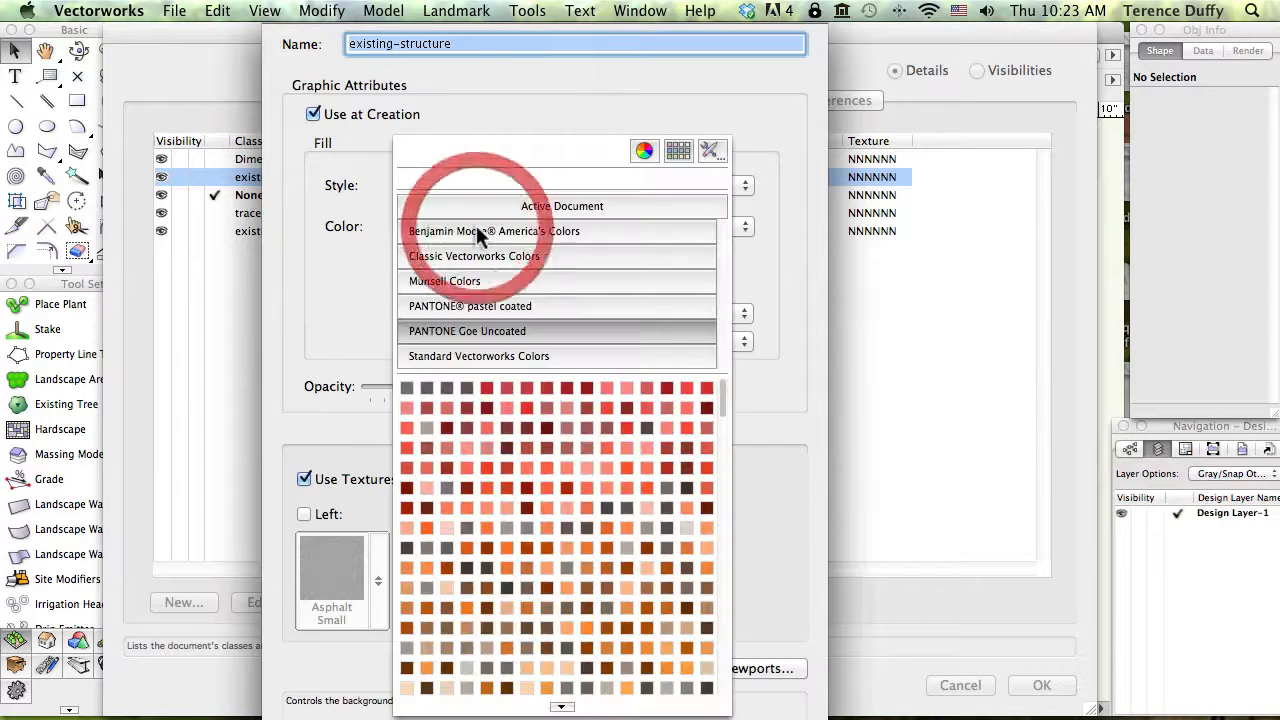
{"action": "left_click", "coordinate": [477, 281]}
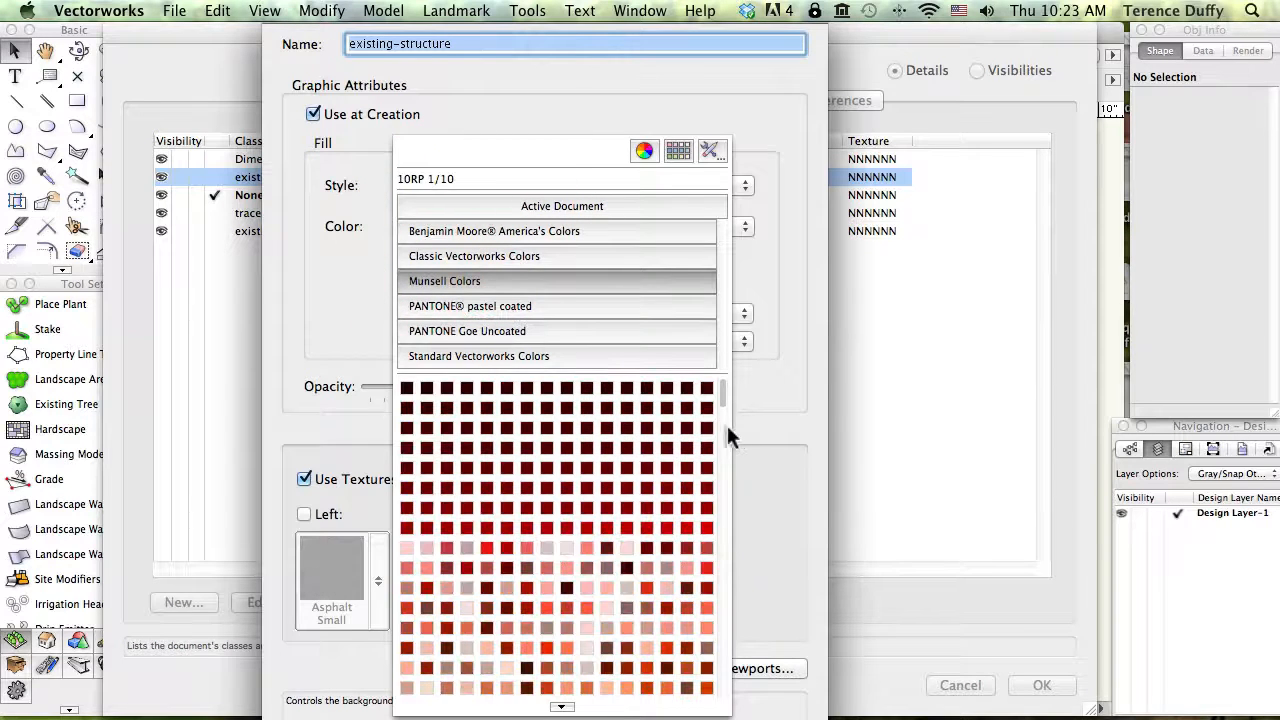
{"action": "scroll", "coordinate": [687, 431], "scroll_direction": "down", "scroll_amount": 10}
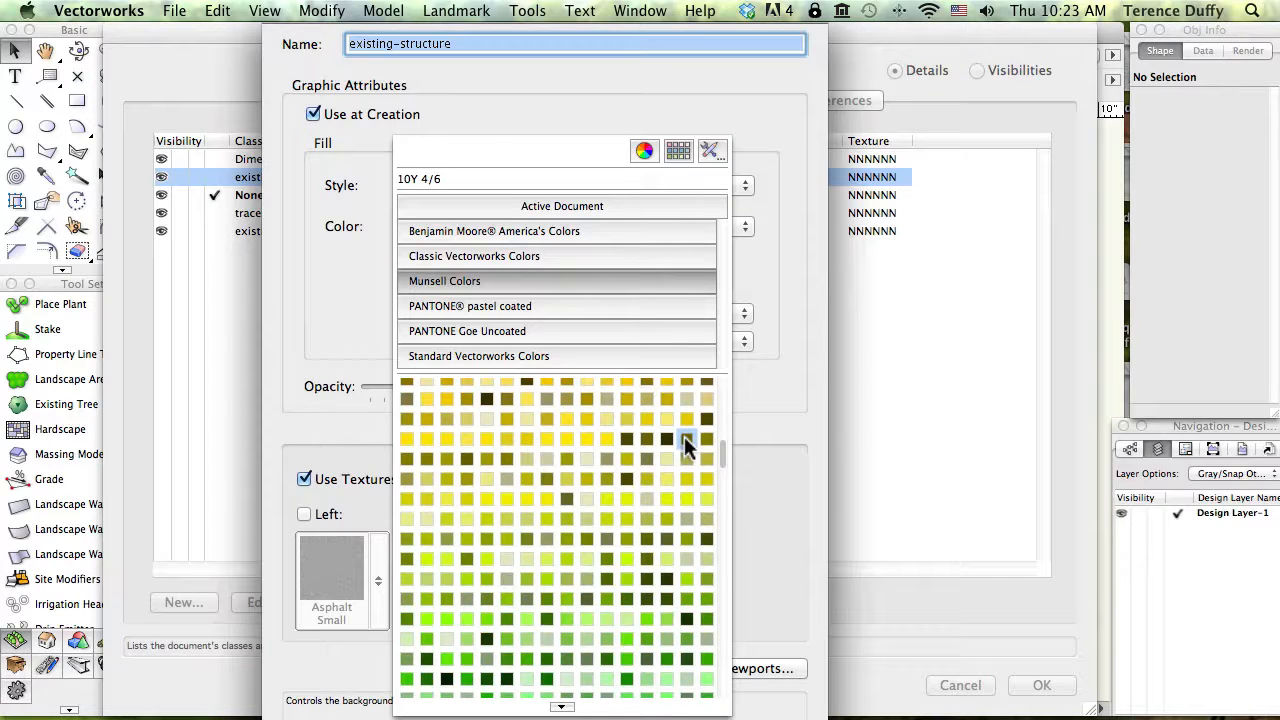
{"action": "mouse_move", "coordinate": [687, 447]}
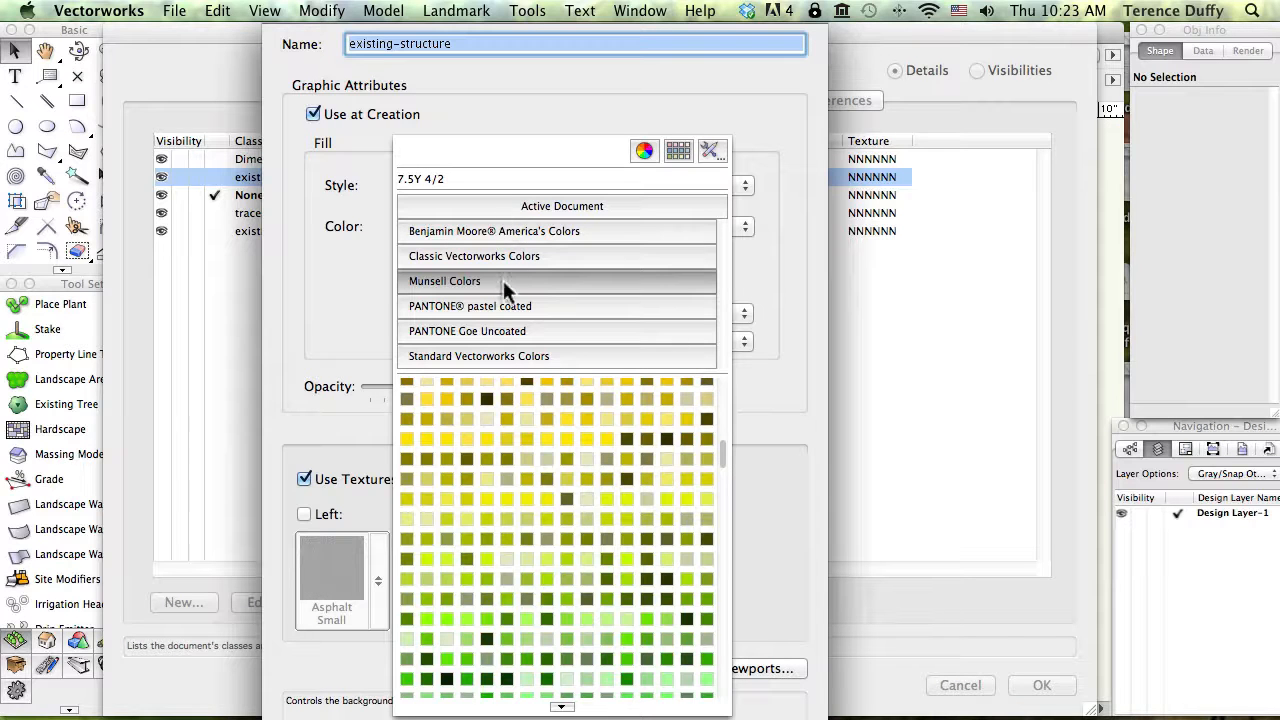
{"action": "left_click", "coordinate": [505, 357]}
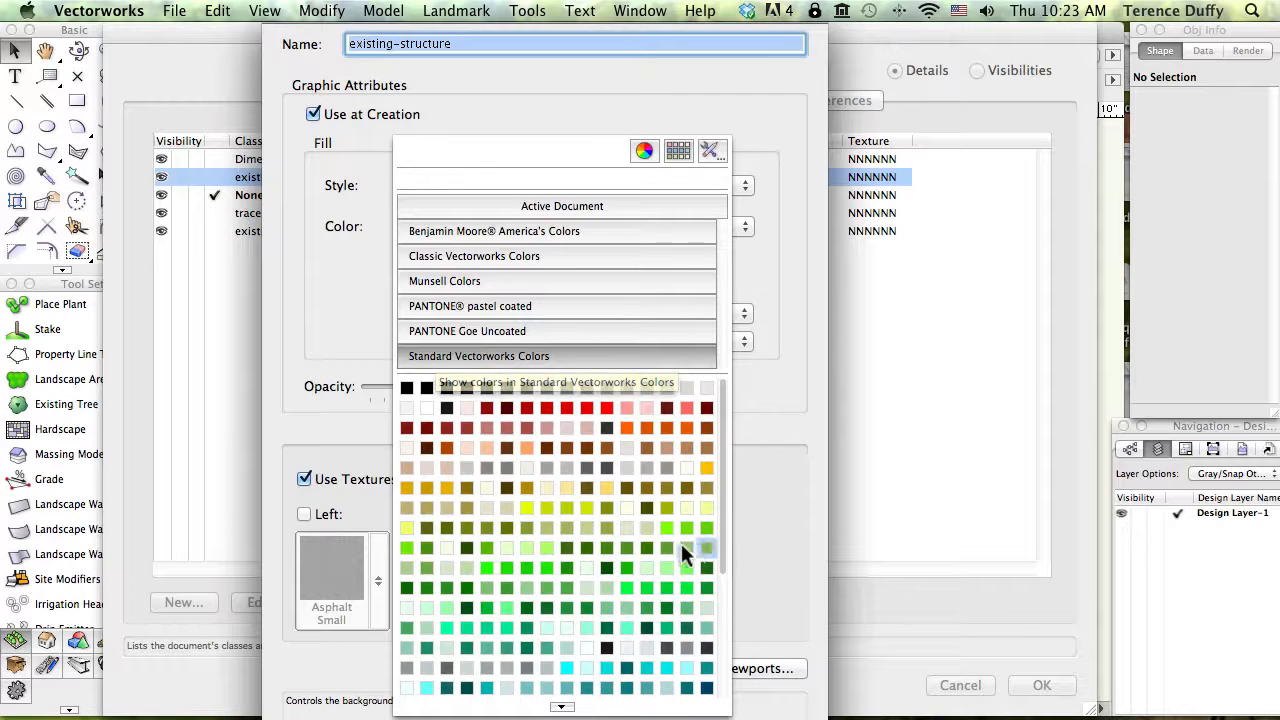
{"action": "scroll", "coordinate": [642, 585], "scroll_direction": "down", "scroll_amount": 2}
{"action": "scroll", "coordinate": [642, 590], "scroll_direction": "down", "scroll_amount": 8}
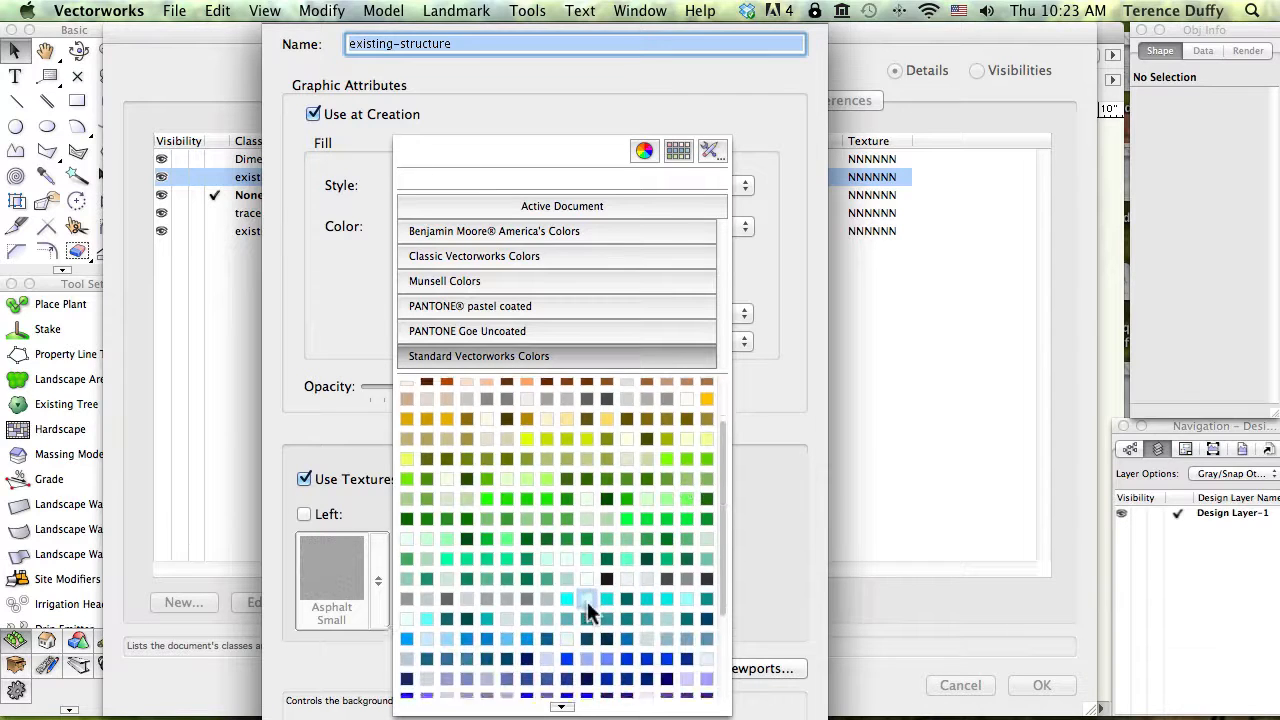
- Display the color palette as a list and look through the Standard Vectorworks Colors, leaving the fill color unpicked
{"action": "left_click", "coordinate": [561, 706]}
{"action": "mouse_move", "coordinate": [603, 660]}
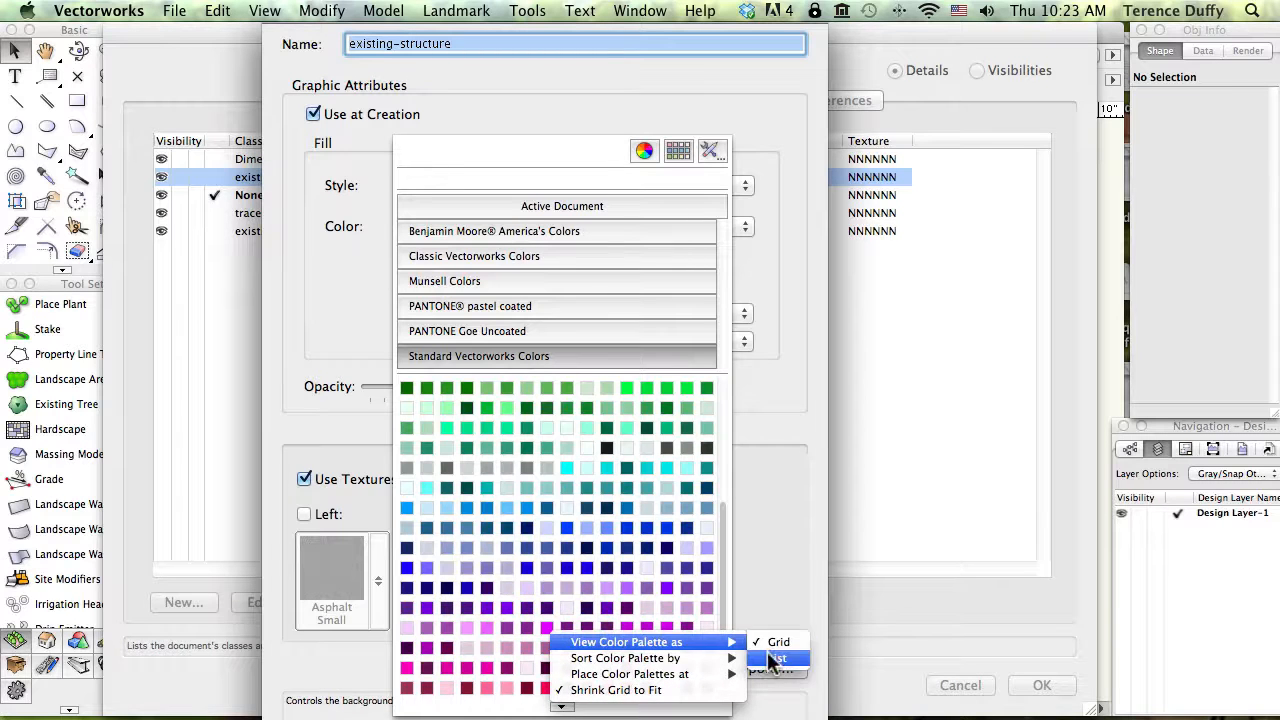
{"action": "left_click", "coordinate": [783, 659]}
{"action": "scroll", "coordinate": [464, 495], "scroll_direction": "up", "scroll_amount": 5}
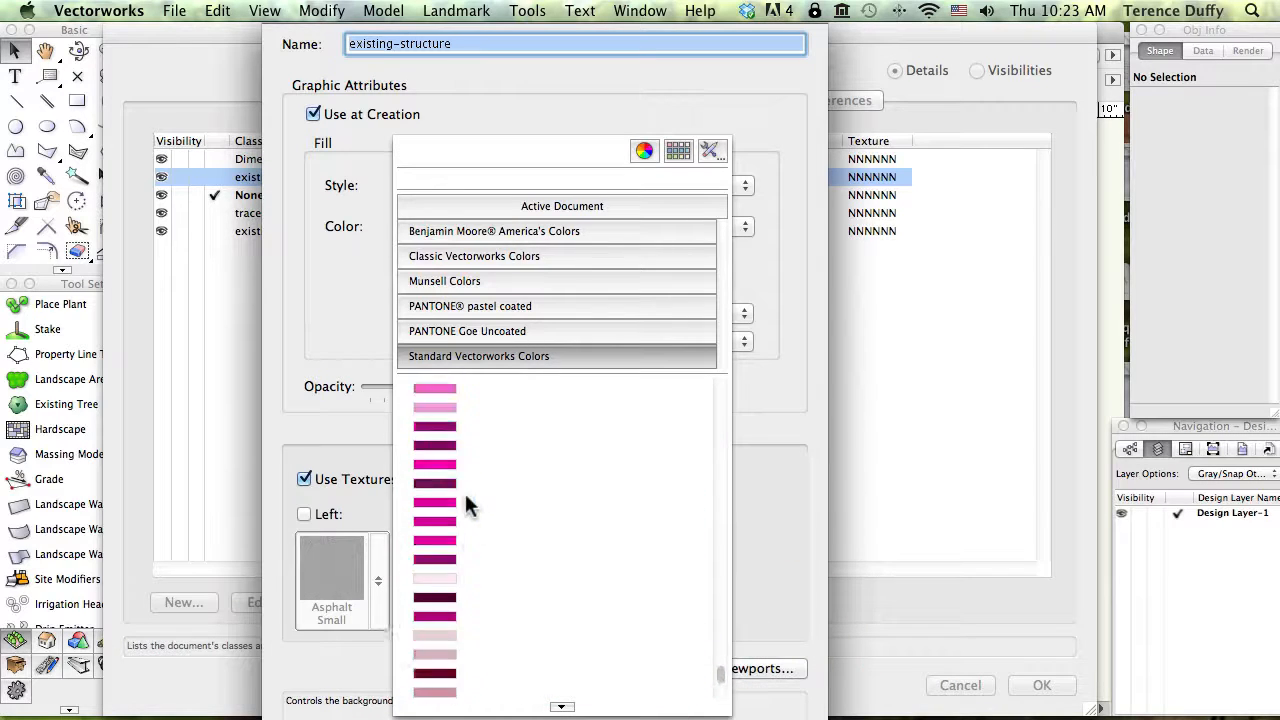
{"action": "scroll", "coordinate": [465, 493], "scroll_direction": "up", "scroll_amount": 5}
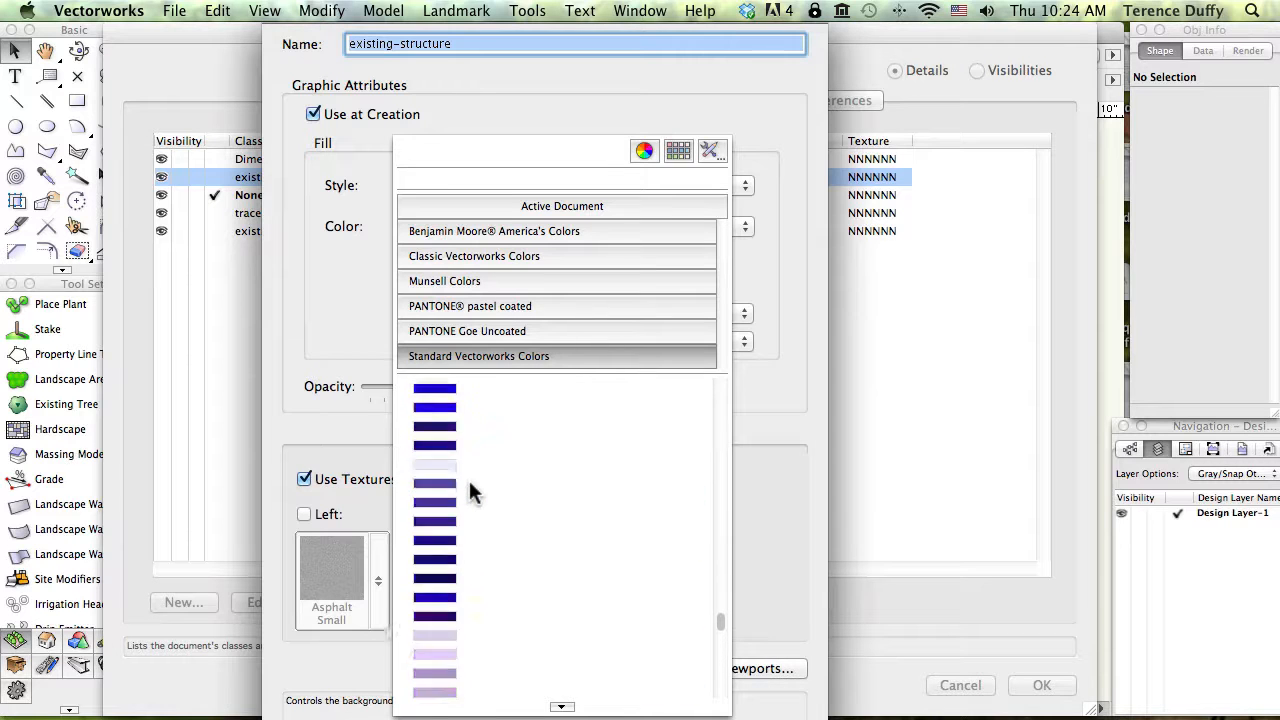
{"action": "scroll", "coordinate": [470, 482], "scroll_direction": "up", "scroll_amount": 10}
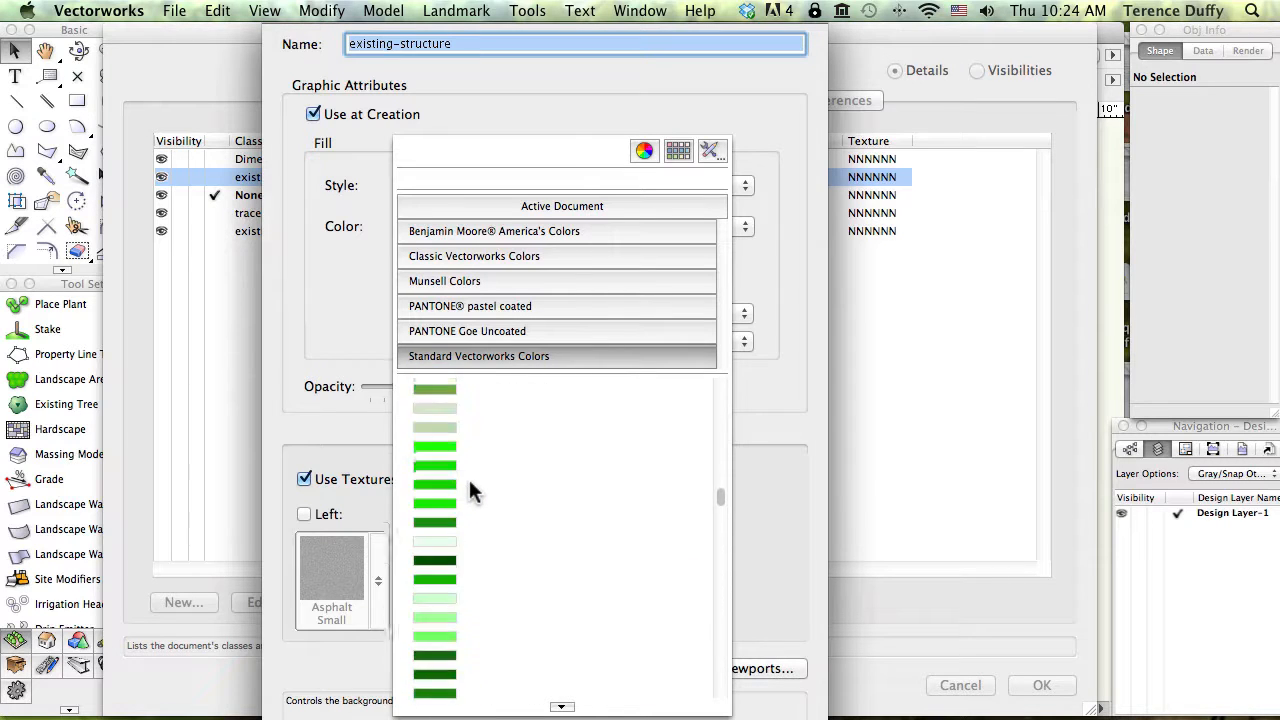
{"action": "scroll", "coordinate": [469, 479], "scroll_direction": "up", "scroll_amount": 5}
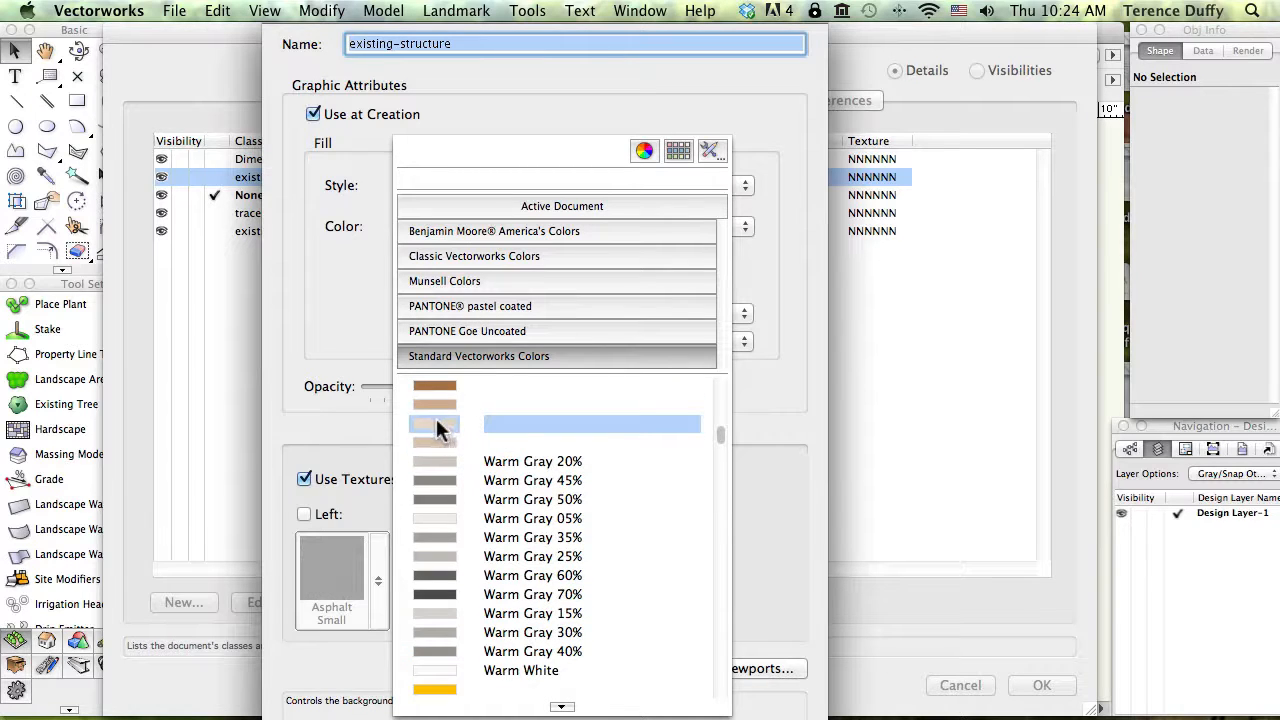
{"action": "left_click", "coordinate": [468, 97]}
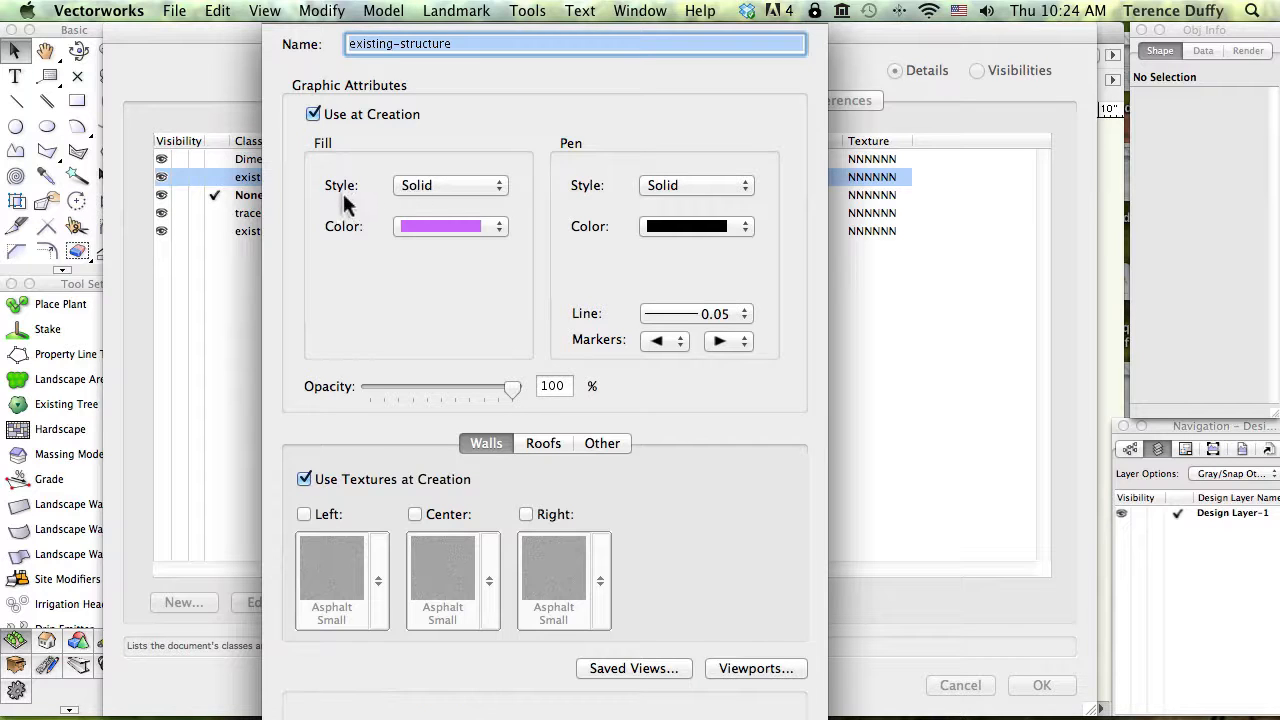
- Set the existing-structure fill to the muted yellow-green with RGB 178, 192, 117 from Standard Vectorworks Colors
{"action": "left_click", "coordinate": [417, 223]}
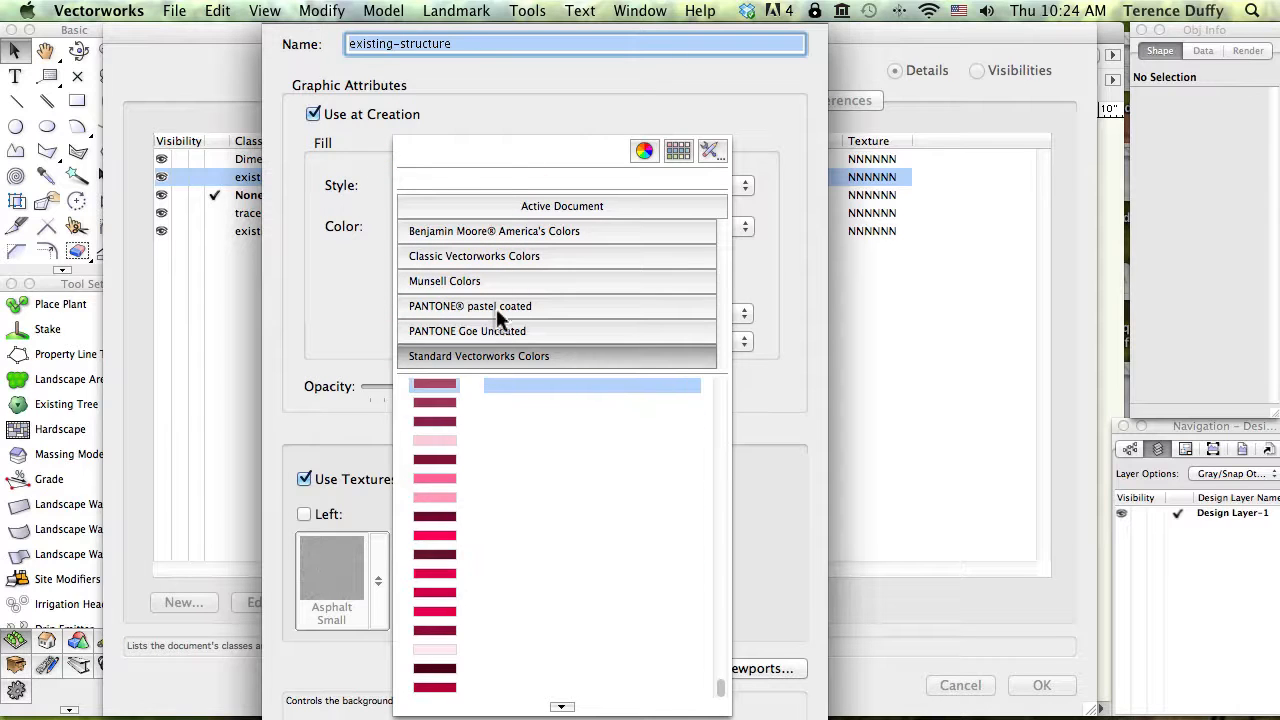
{"action": "scroll", "coordinate": [435, 565], "scroll_direction": "up", "scroll_amount": 3}
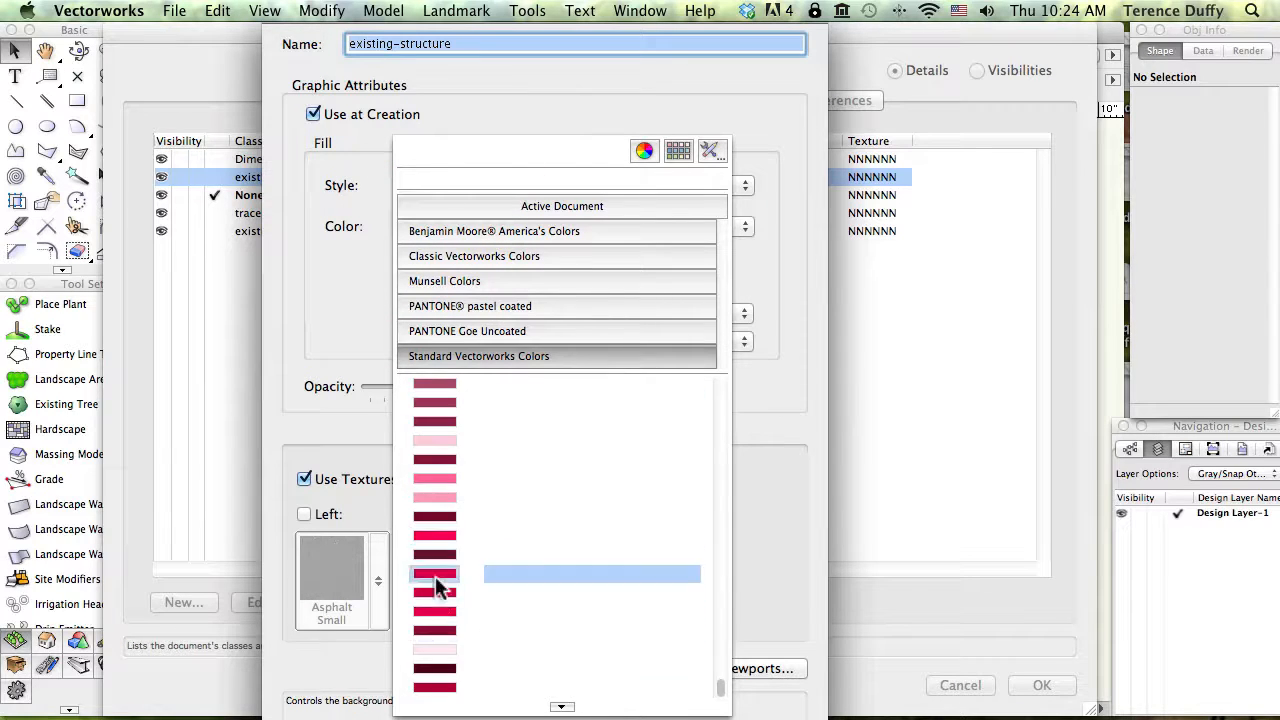
{"action": "scroll", "coordinate": [435, 578], "scroll_direction": "up", "scroll_amount": 10}
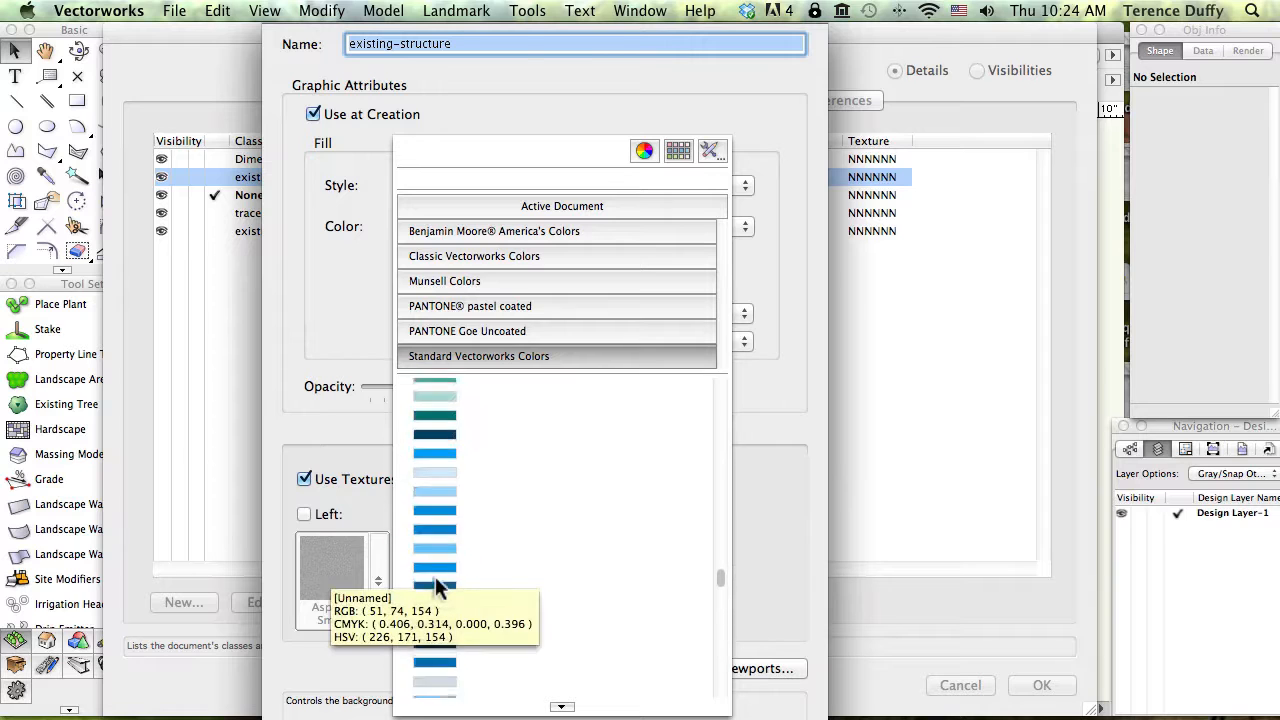
{"action": "scroll", "coordinate": [435, 578], "scroll_direction": "up", "scroll_amount": 8}
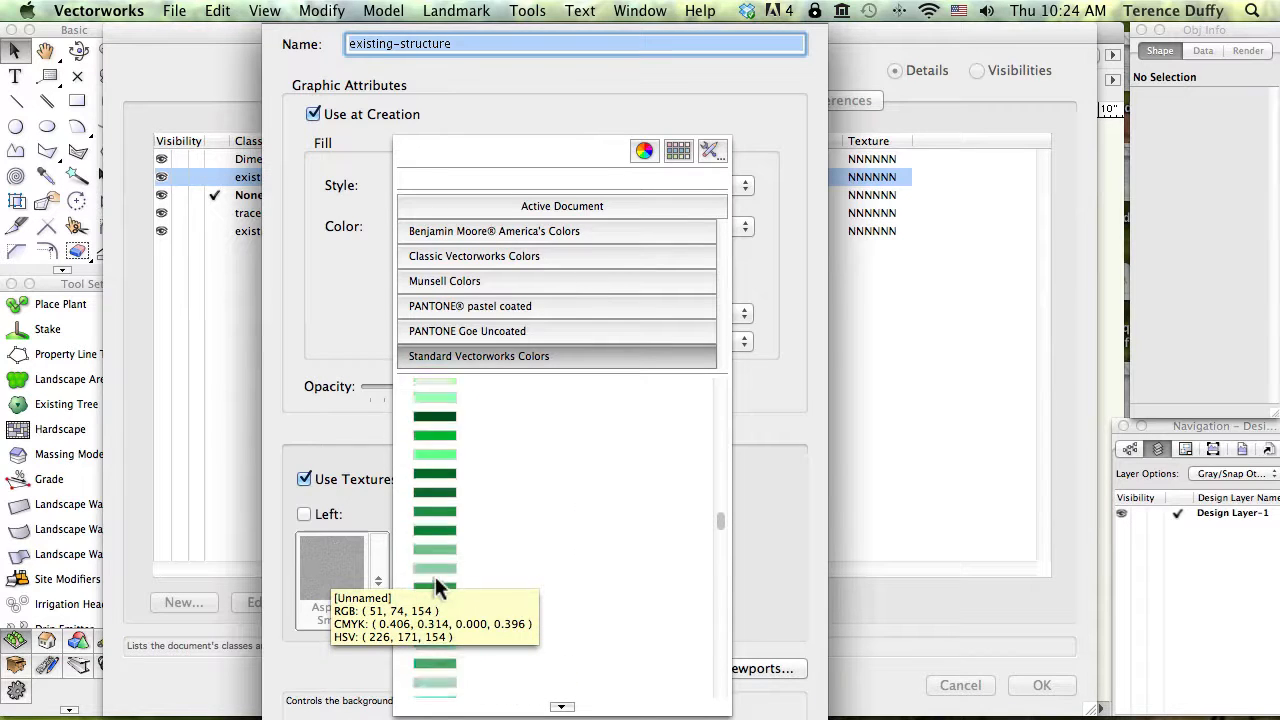
{"action": "scroll", "coordinate": [436, 586], "scroll_direction": "up", "scroll_amount": 8}
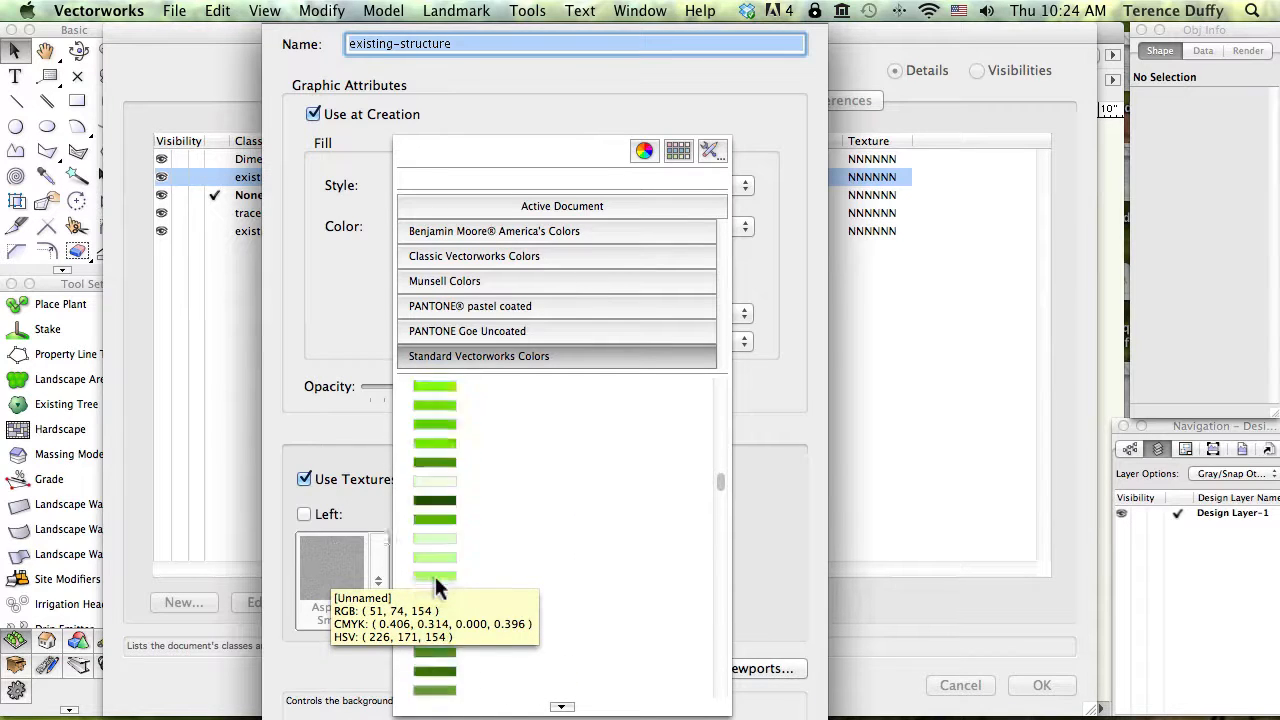
{"action": "scroll", "coordinate": [435, 580], "scroll_direction": "up", "scroll_amount": 2}
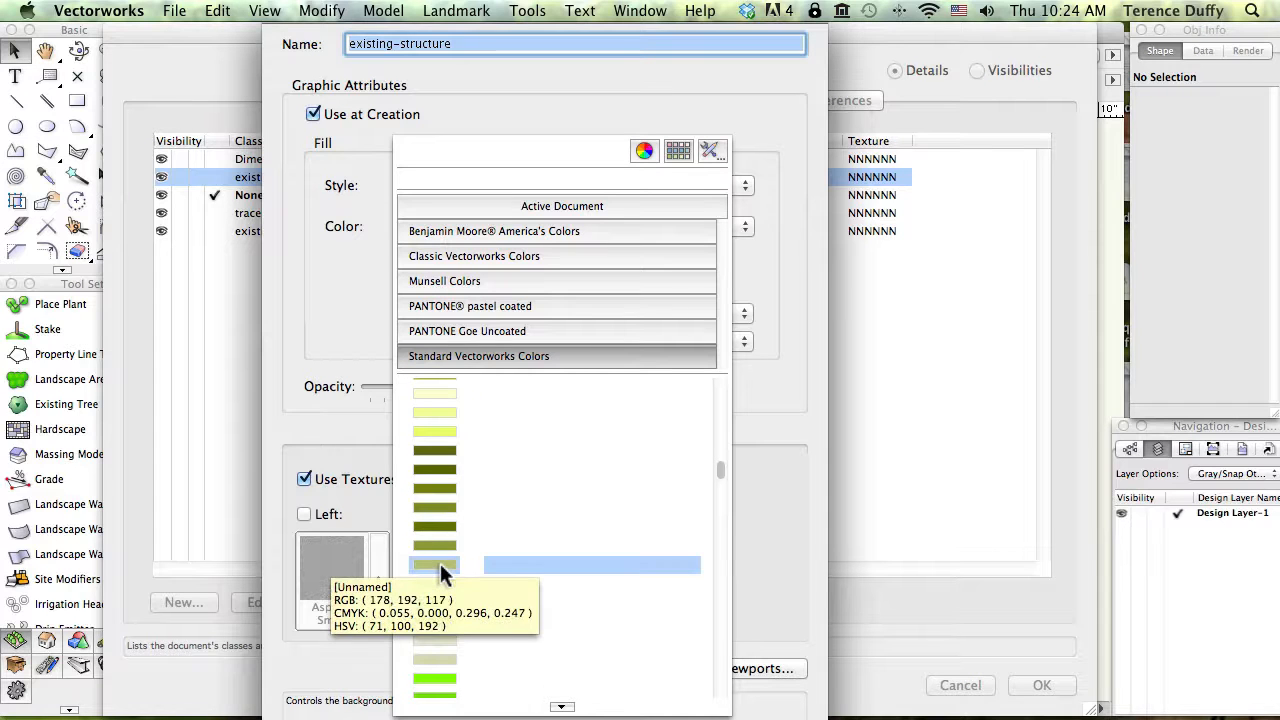
{"action": "left_click", "coordinate": [437, 562]}
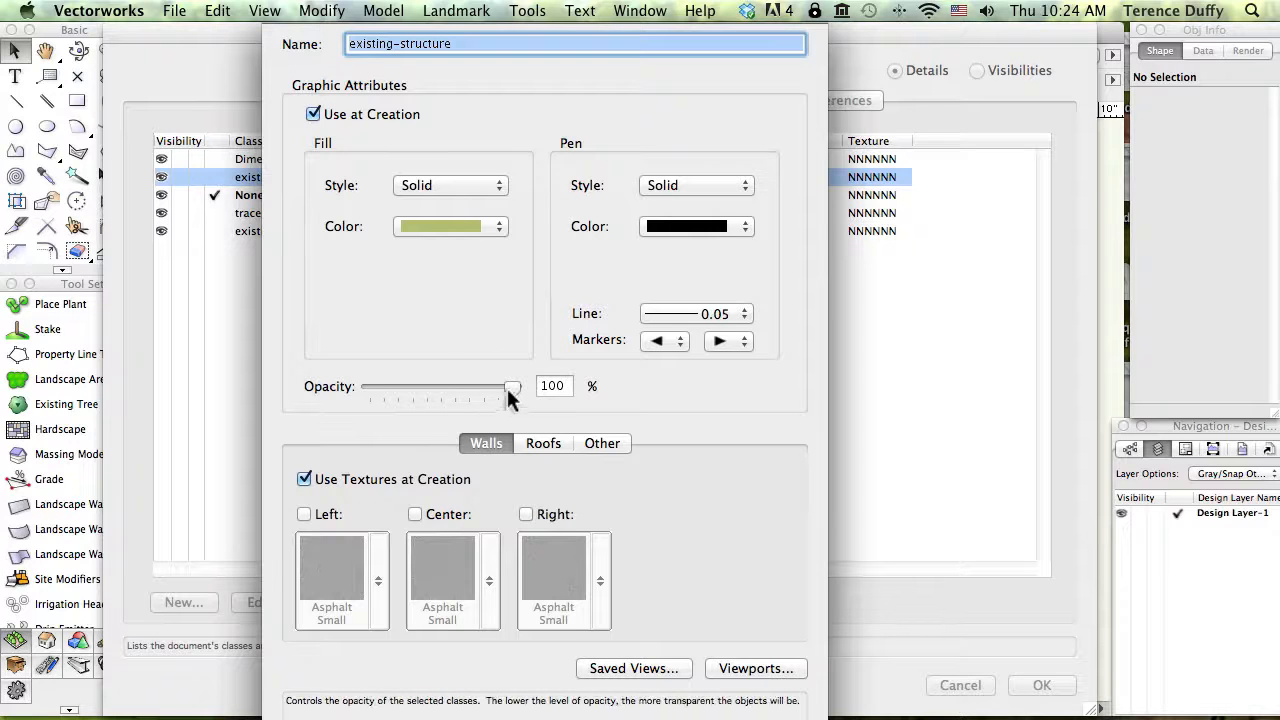
- Set the existing-structure class opacity to 85% and its pen line thickness to 0.50
{"action": "left_click_drag", "start_coordinate": [512, 388], "coordinate": [491, 393]}
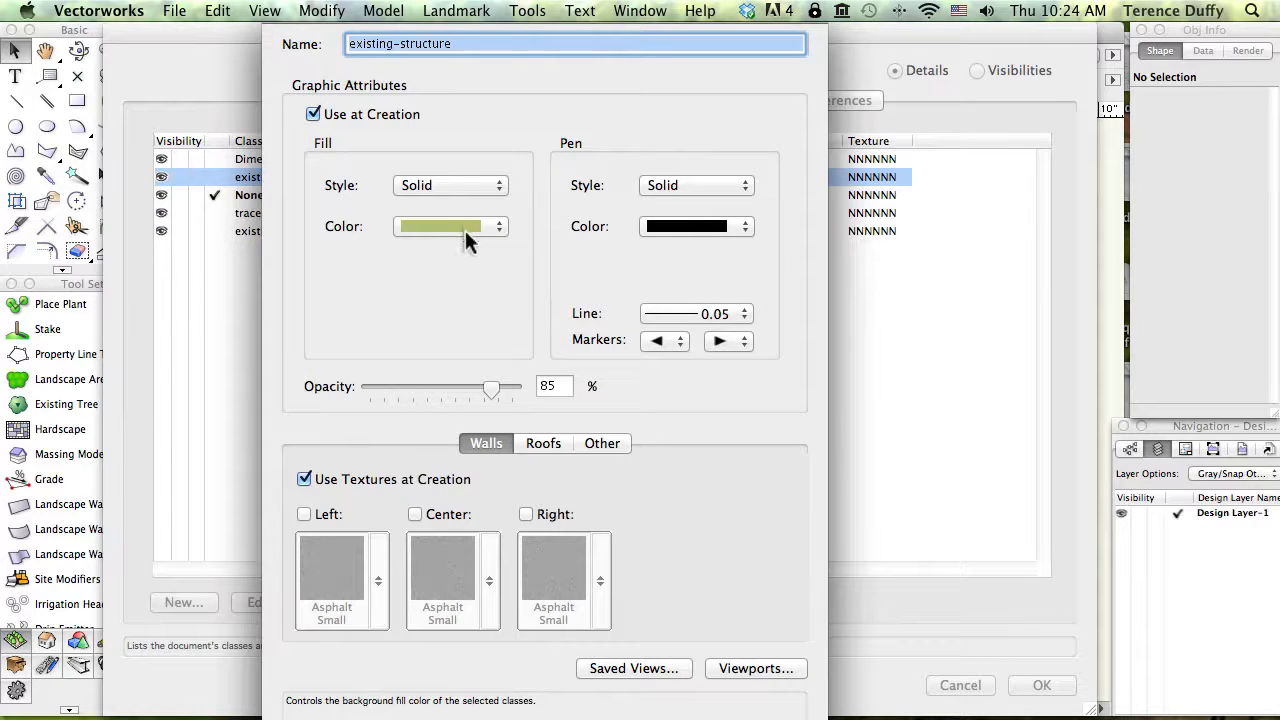
{"action": "left_click", "coordinate": [735, 316]}
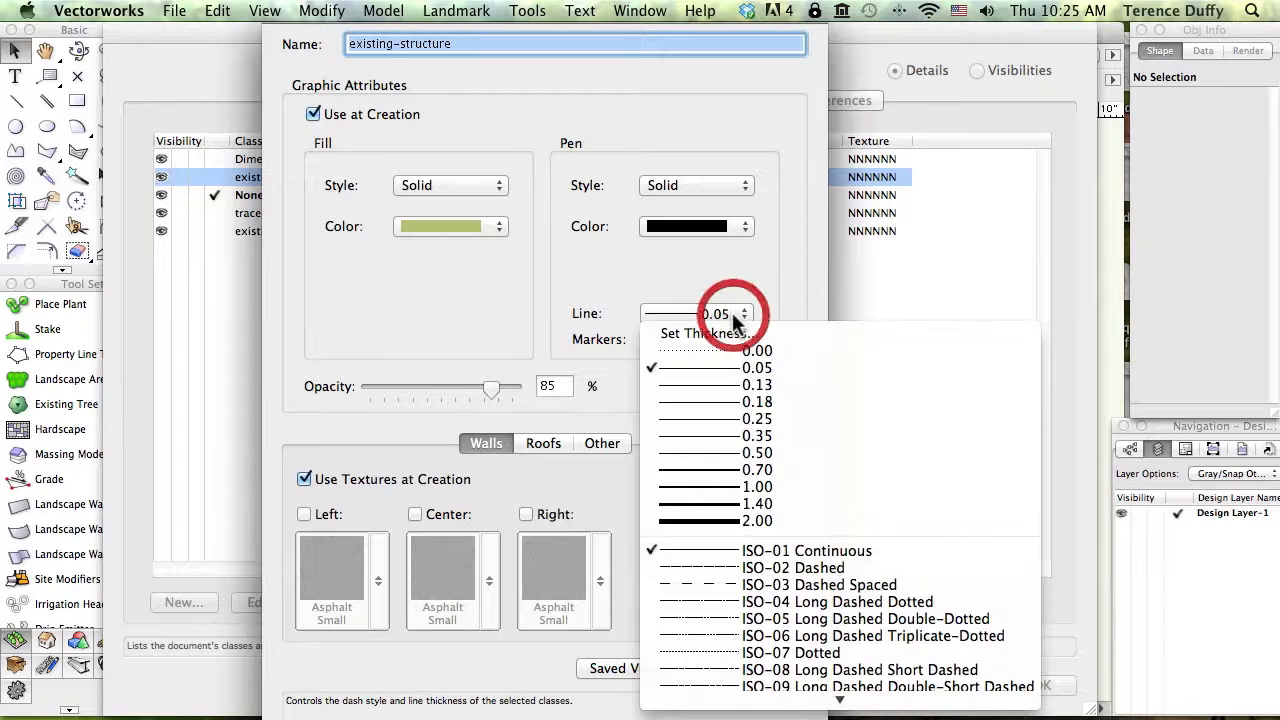
{"action": "left_click", "coordinate": [771, 447]}
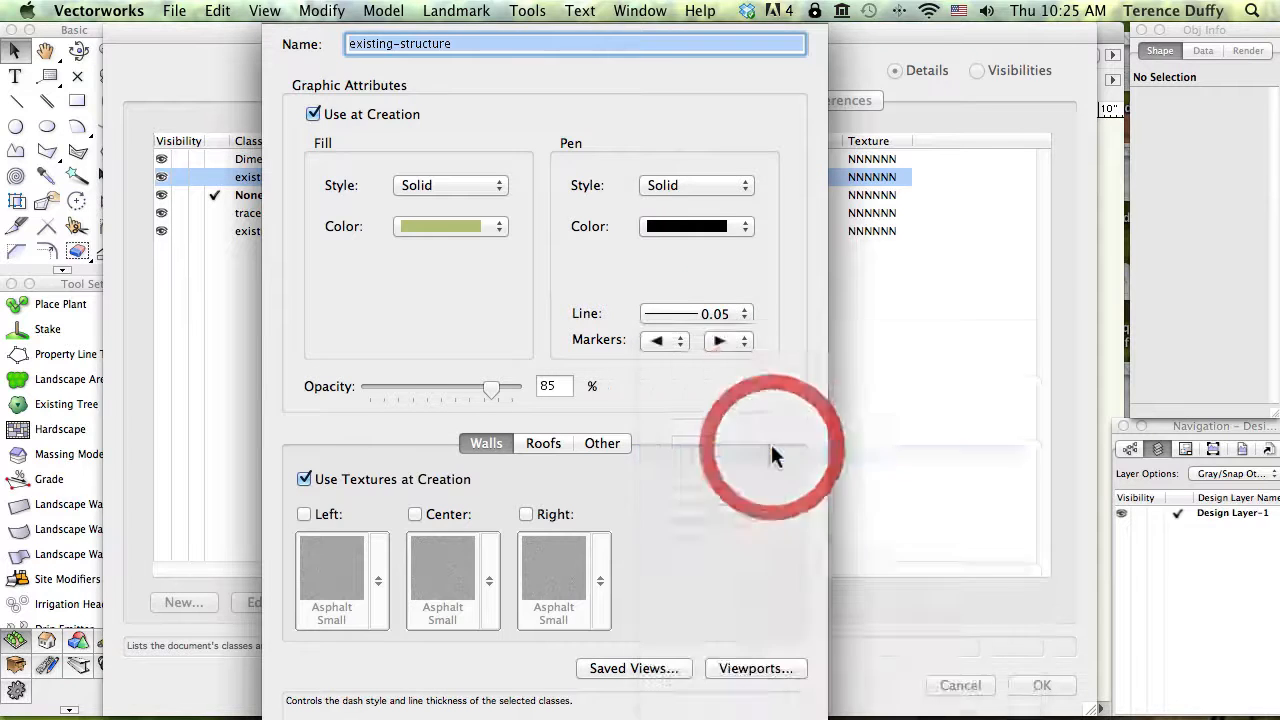
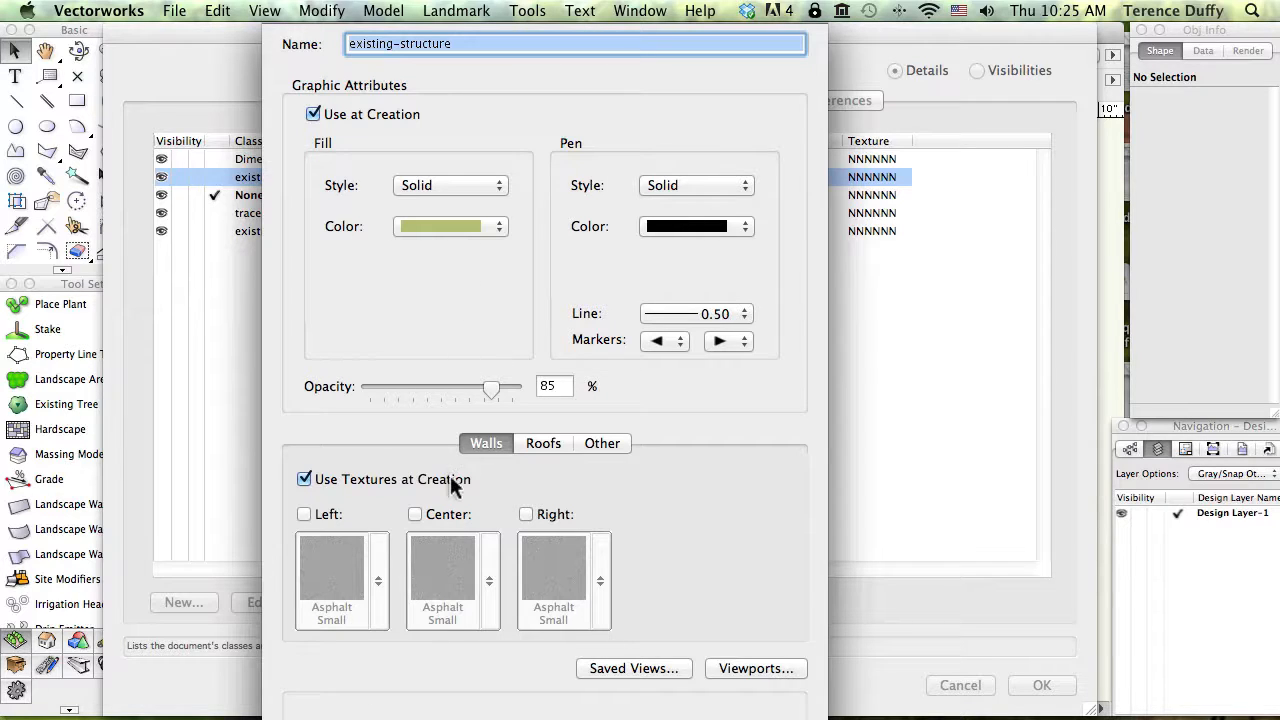
- Turn off texture use at creation for the class walls, and accept the class edits and the Organization settings
{"action": "left_click", "coordinate": [303, 479]}
{"action": "key", "text": "Return"}
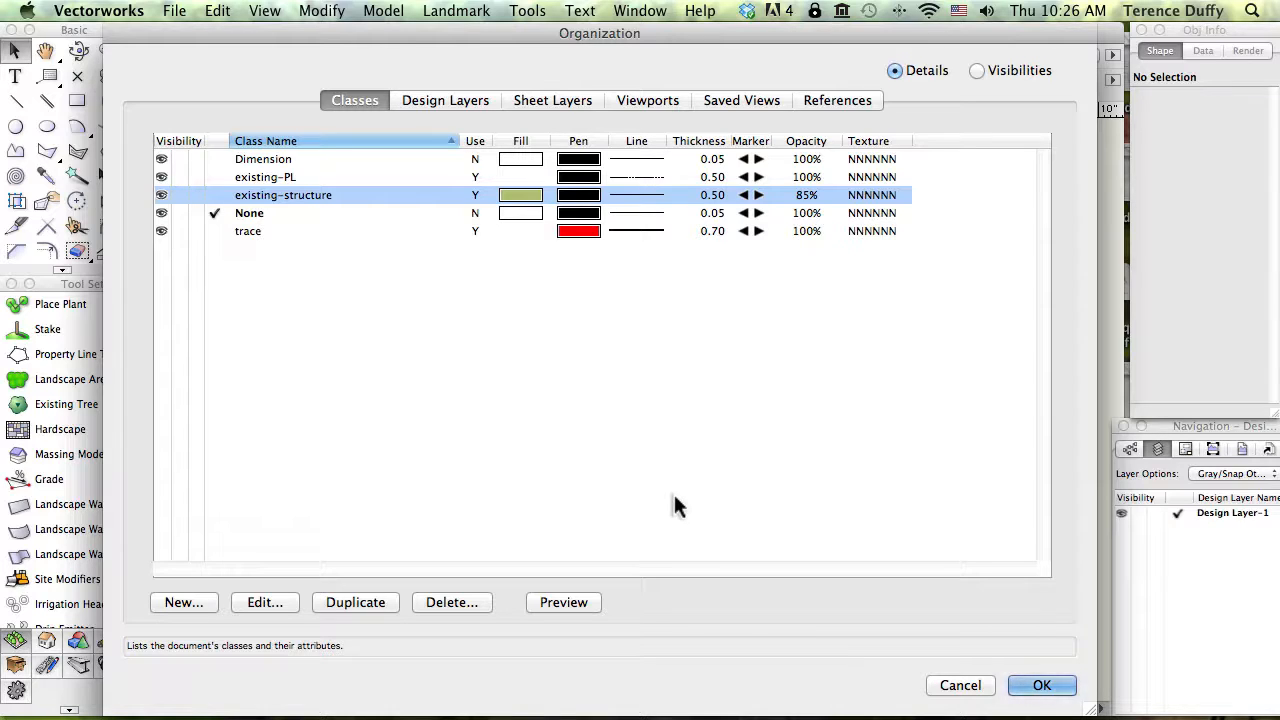
{"action": "left_click", "coordinate": [1044, 686]}
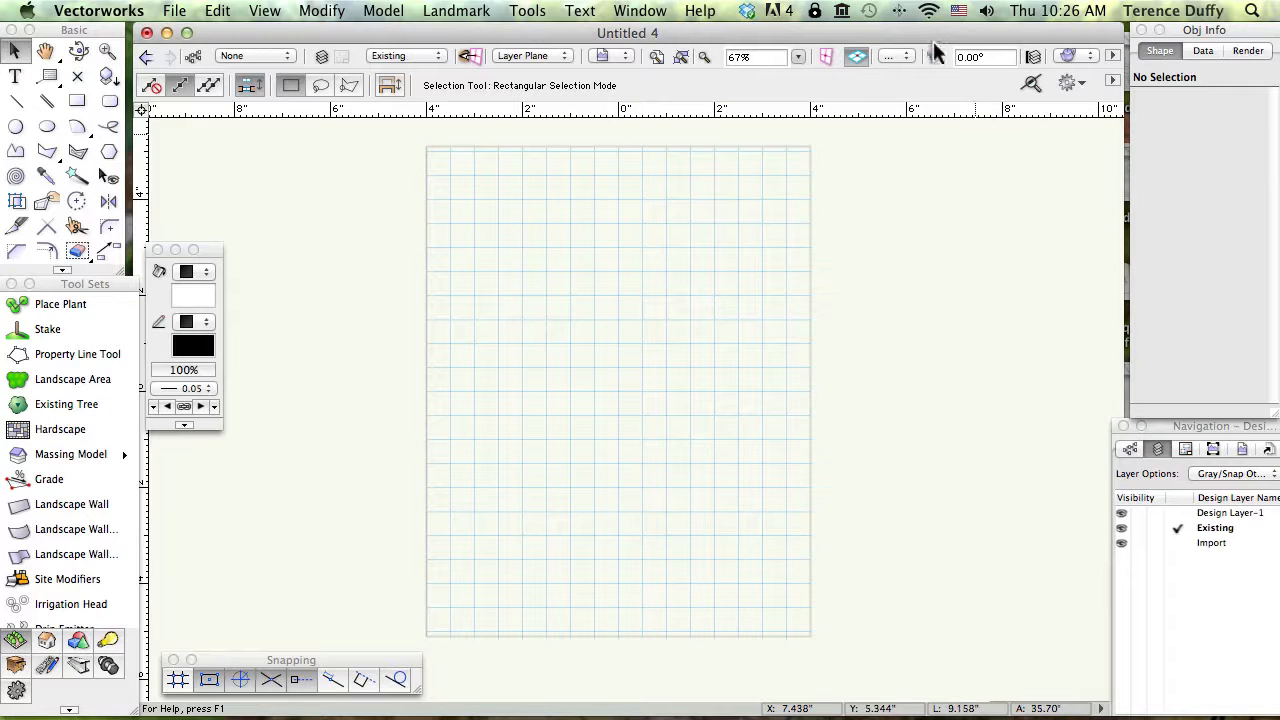
{"action": "left_click_drag", "start_coordinate": [935, 35], "coordinate": [930, 40]}
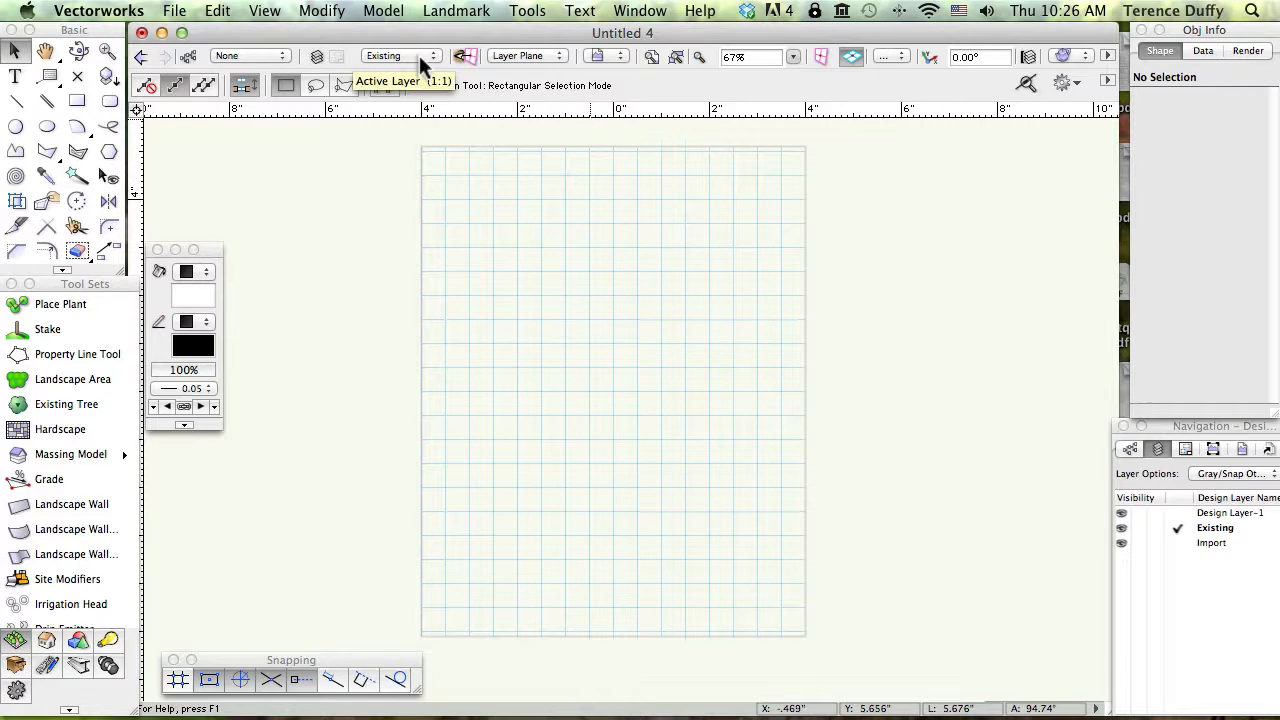
{"action": "left_click", "coordinate": [381, 161]}
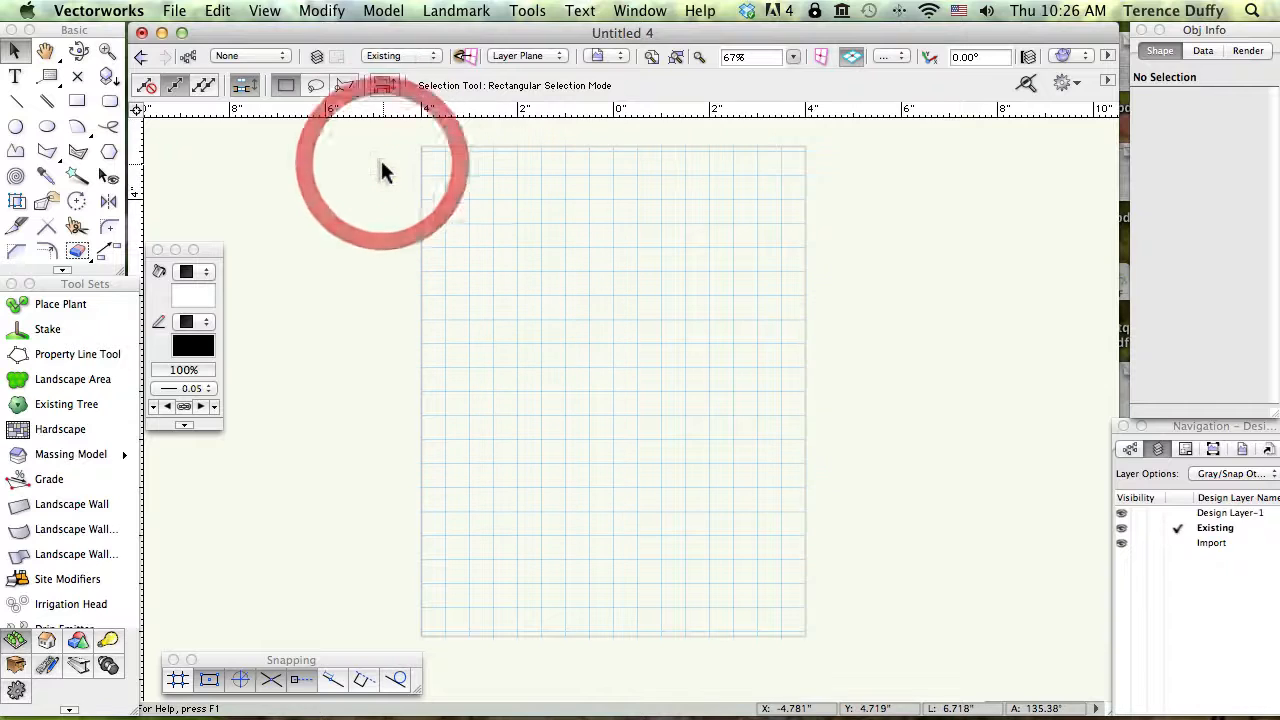
{"action": "scroll", "coordinate": [381, 161], "scroll_direction": "down", "scroll_amount": 1}
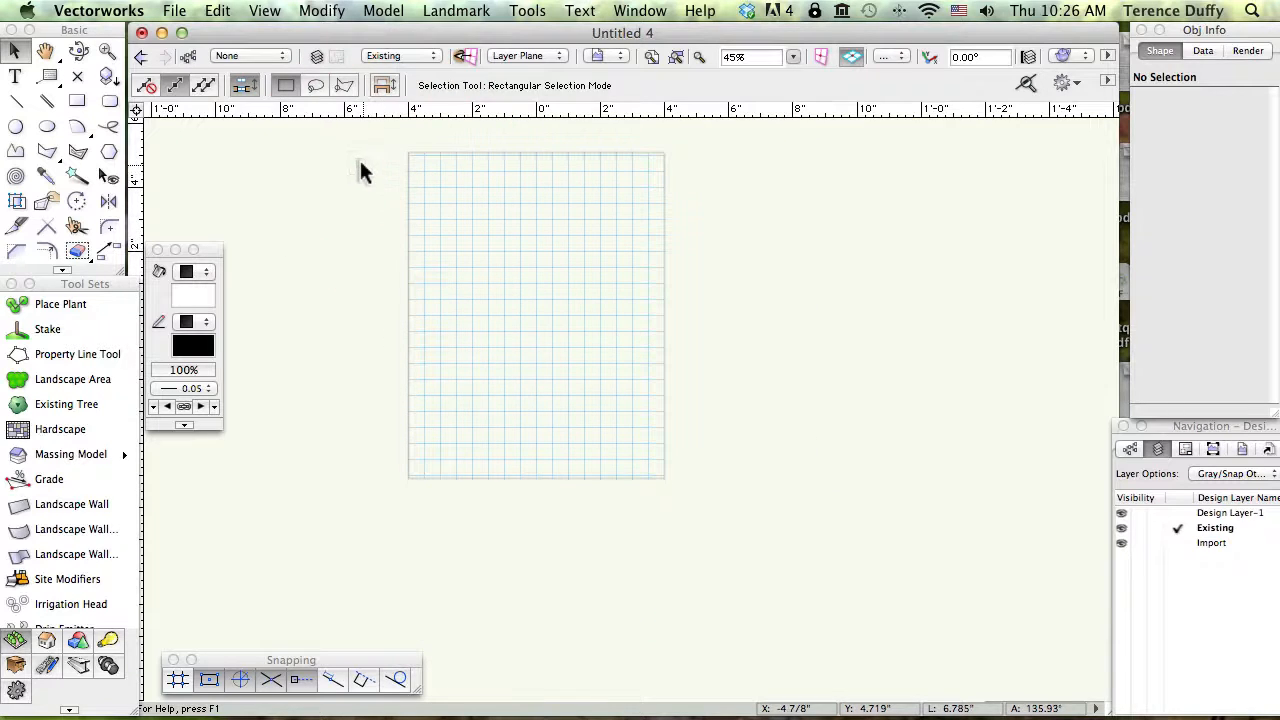
{"action": "left_click_drag", "start_coordinate": [360, 160], "coordinate": [449, 271]}
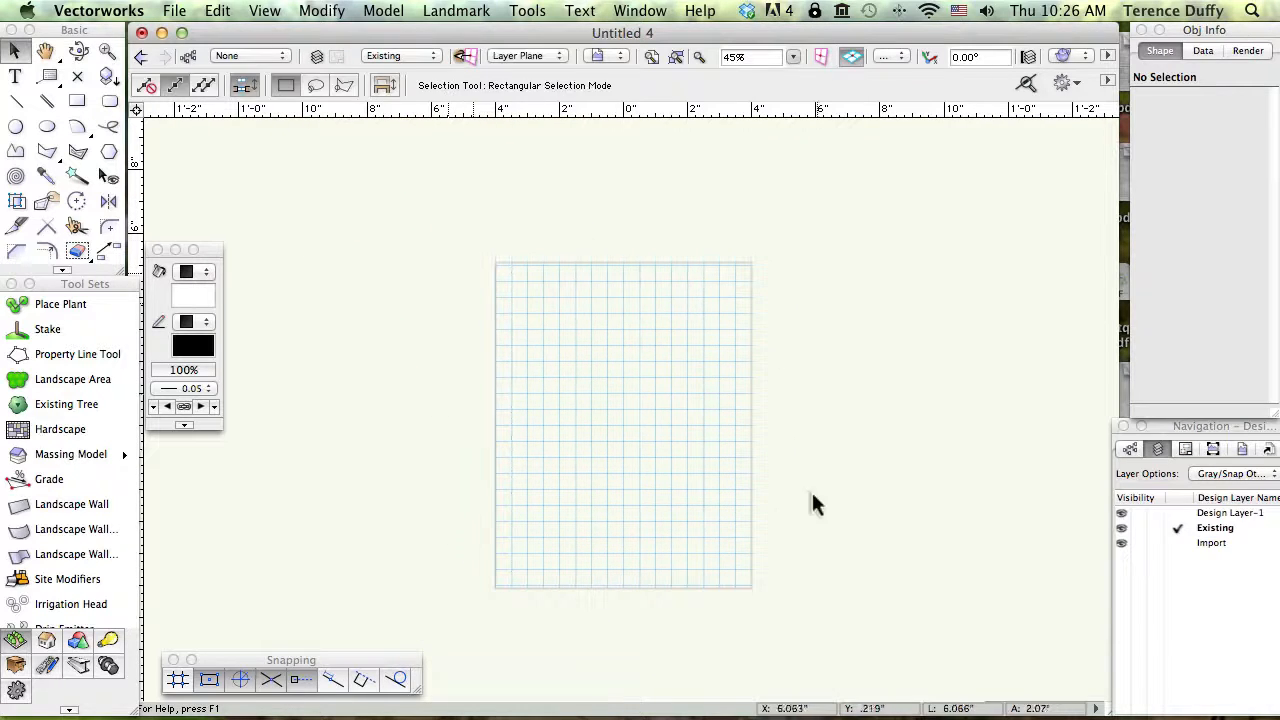
{"action": "left_click", "coordinate": [533, 259]}
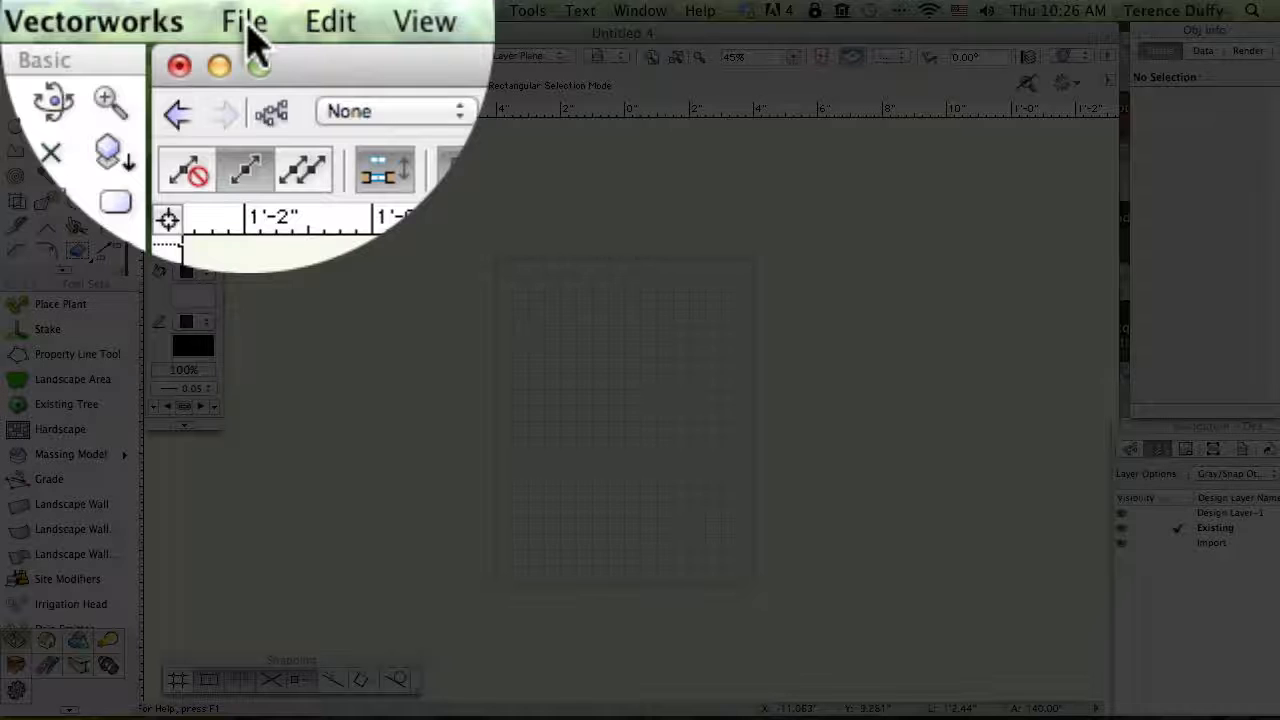
- Open the drawing units from Document Setup and keep Feet & Inches as the length units
{"action": "left_click", "coordinate": [249, 30]}
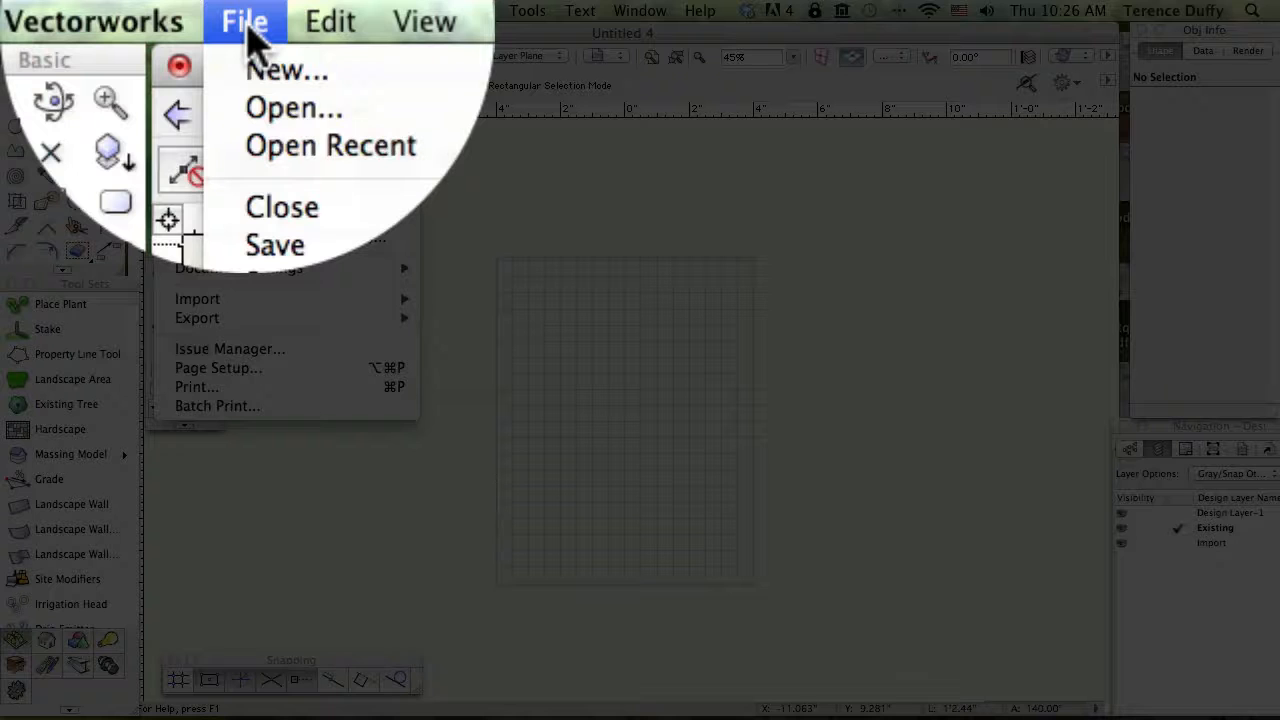
{"action": "mouse_move", "coordinate": [244, 267]}
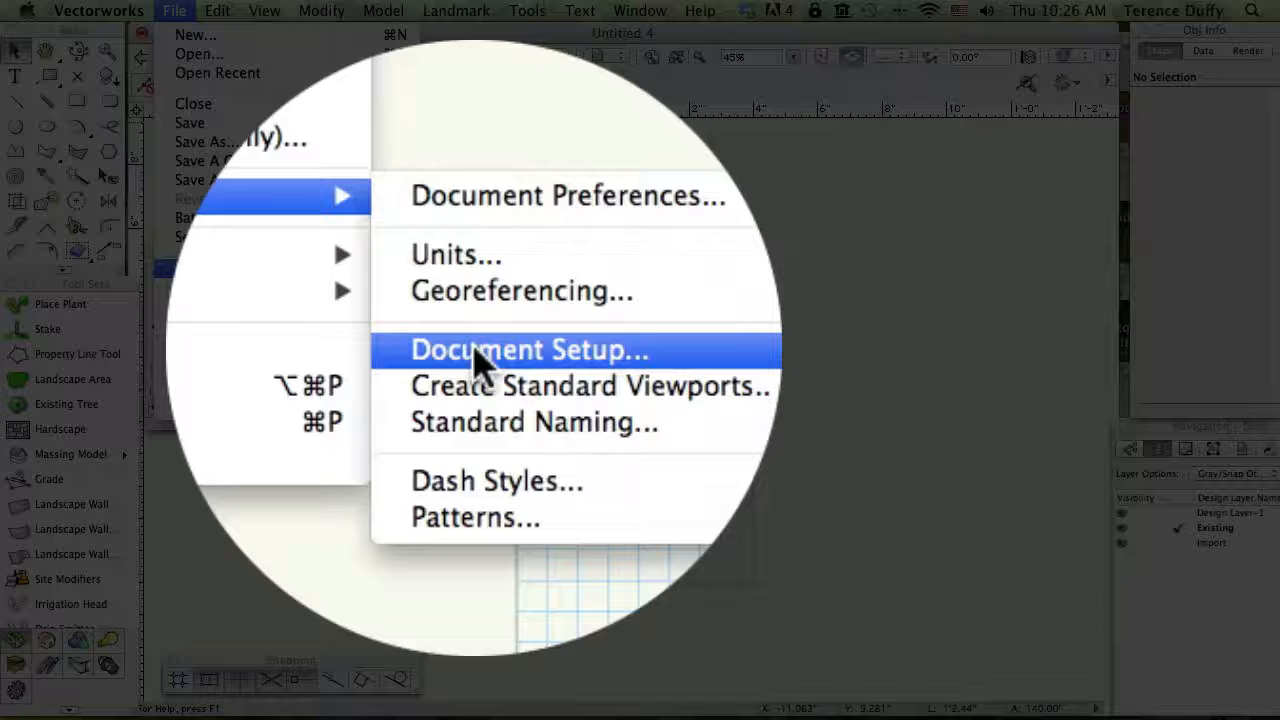
{"action": "left_click", "coordinate": [473, 346]}
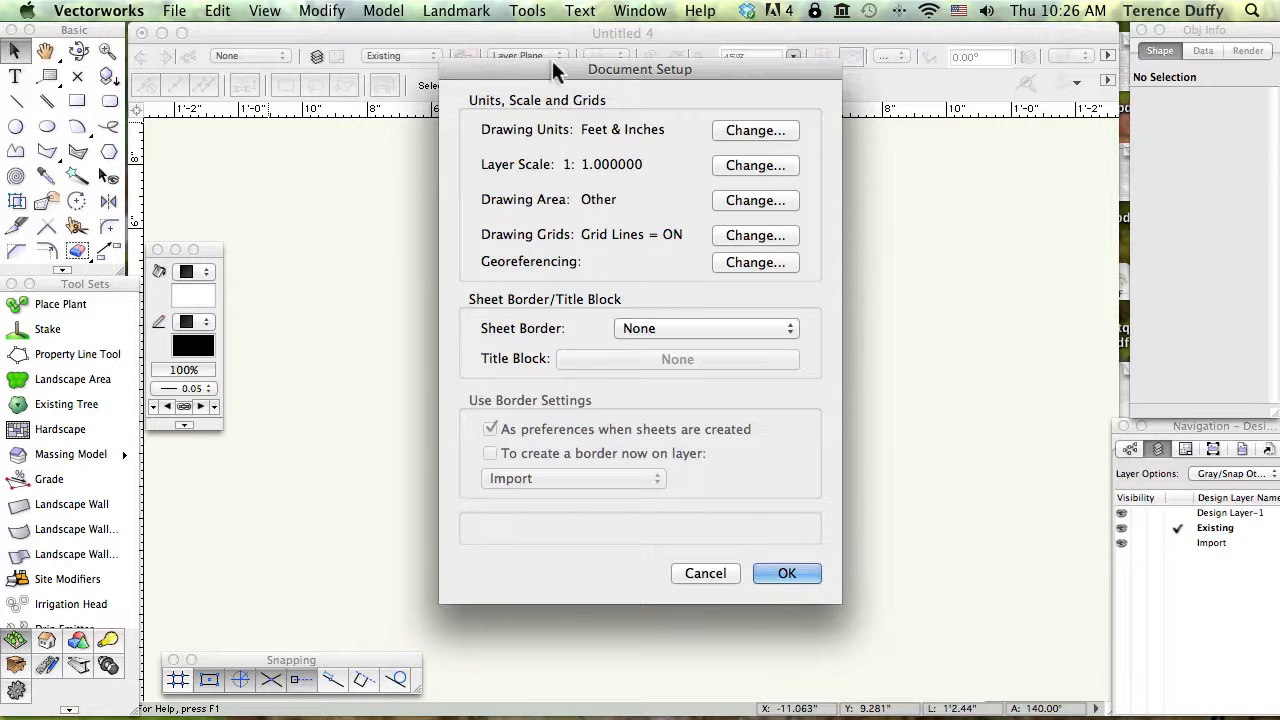
{"action": "left_click_drag", "start_coordinate": [552, 60], "coordinate": [357, 50]}
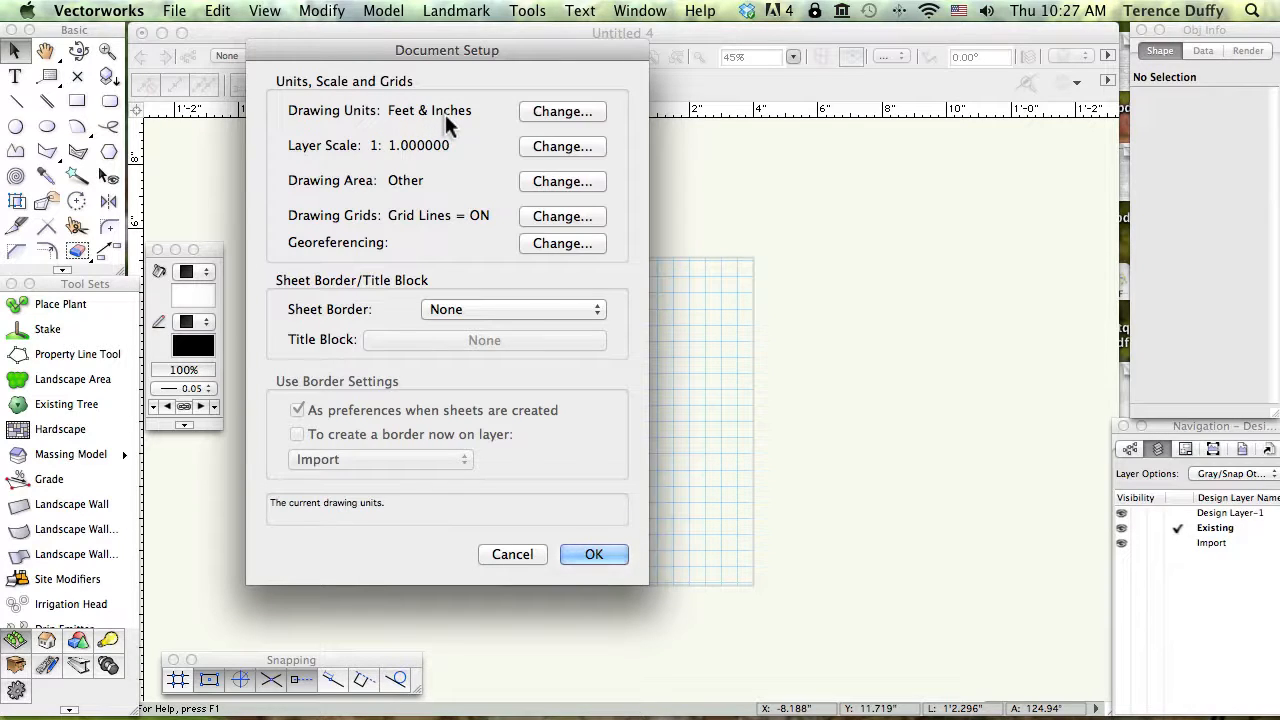
{"action": "left_click", "coordinate": [566, 111]}
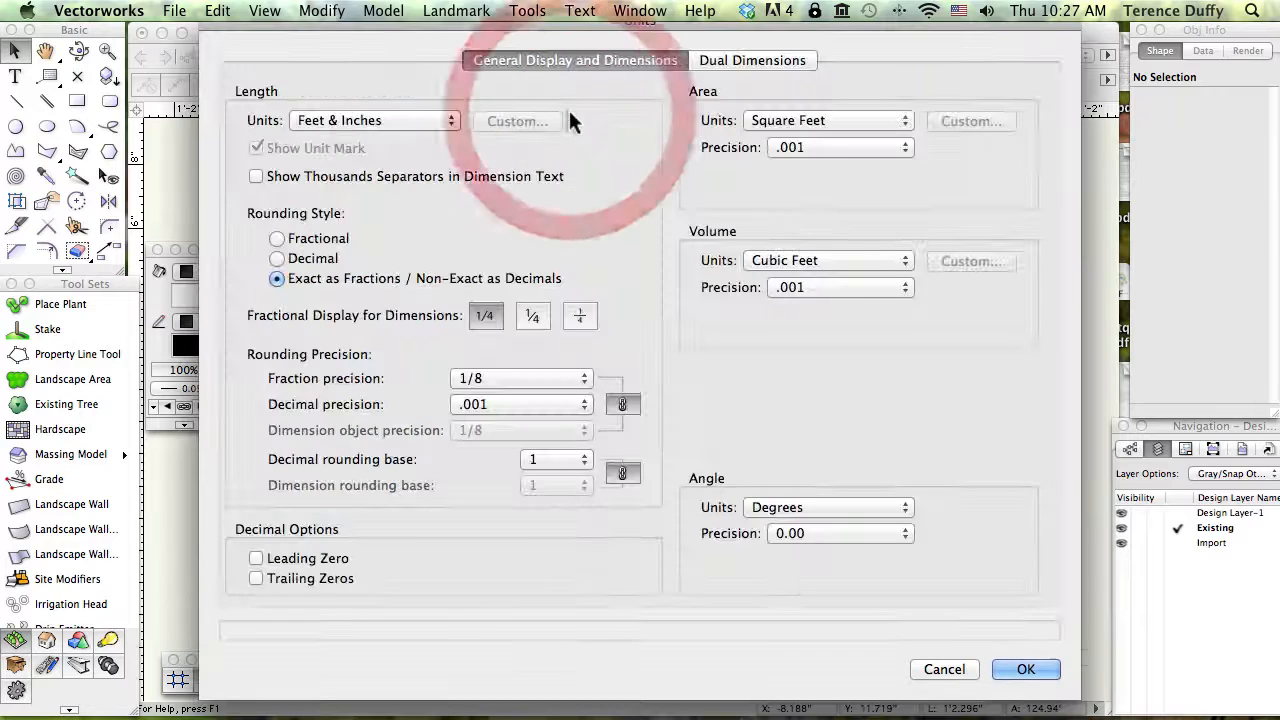
{"action": "left_click", "coordinate": [449, 120]}
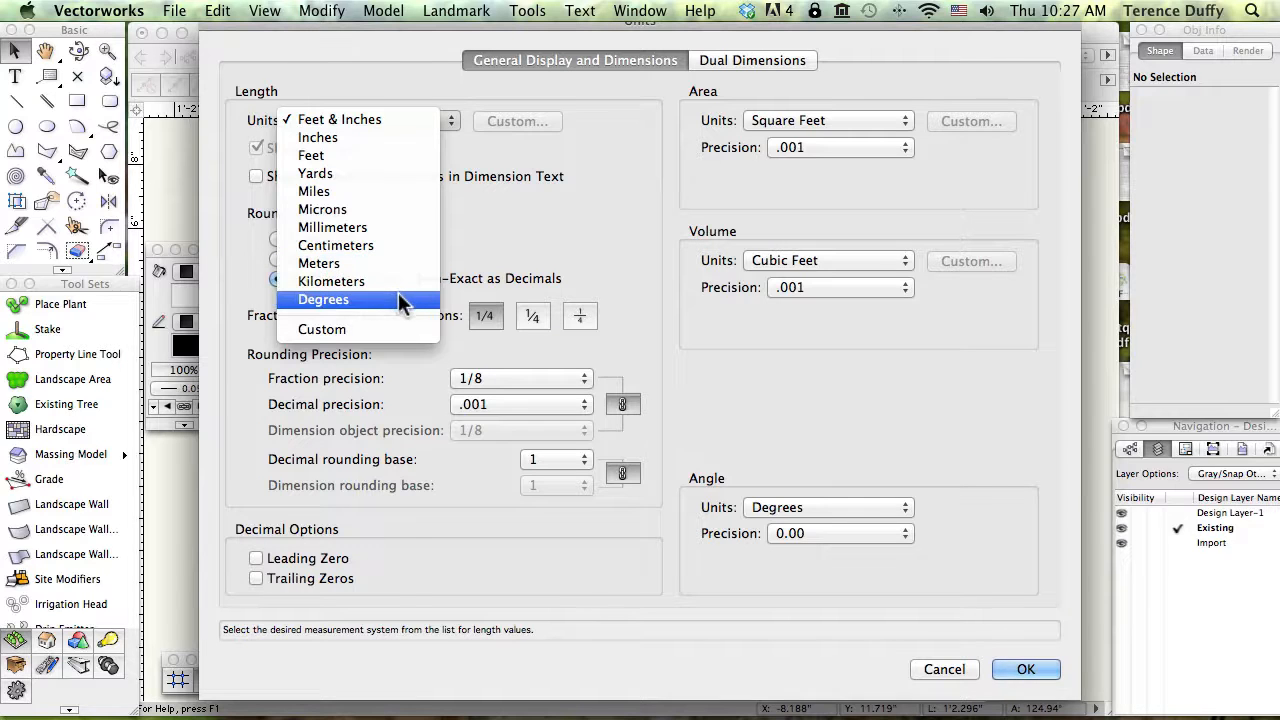
{"action": "left_click", "coordinate": [375, 64]}
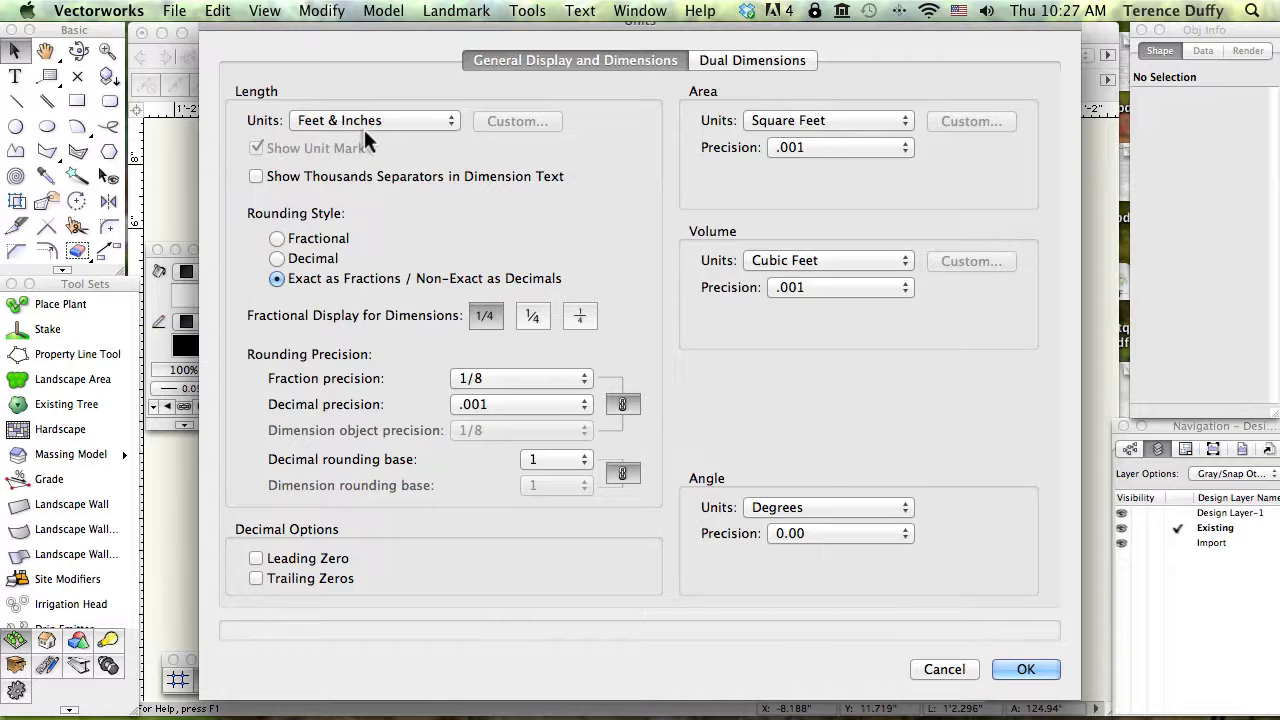
- Try the Fractional and Decimal rounding styles, and go back to Exact as Fractions / Non-Exact as Decimals
{"action": "left_click", "coordinate": [340, 247]}
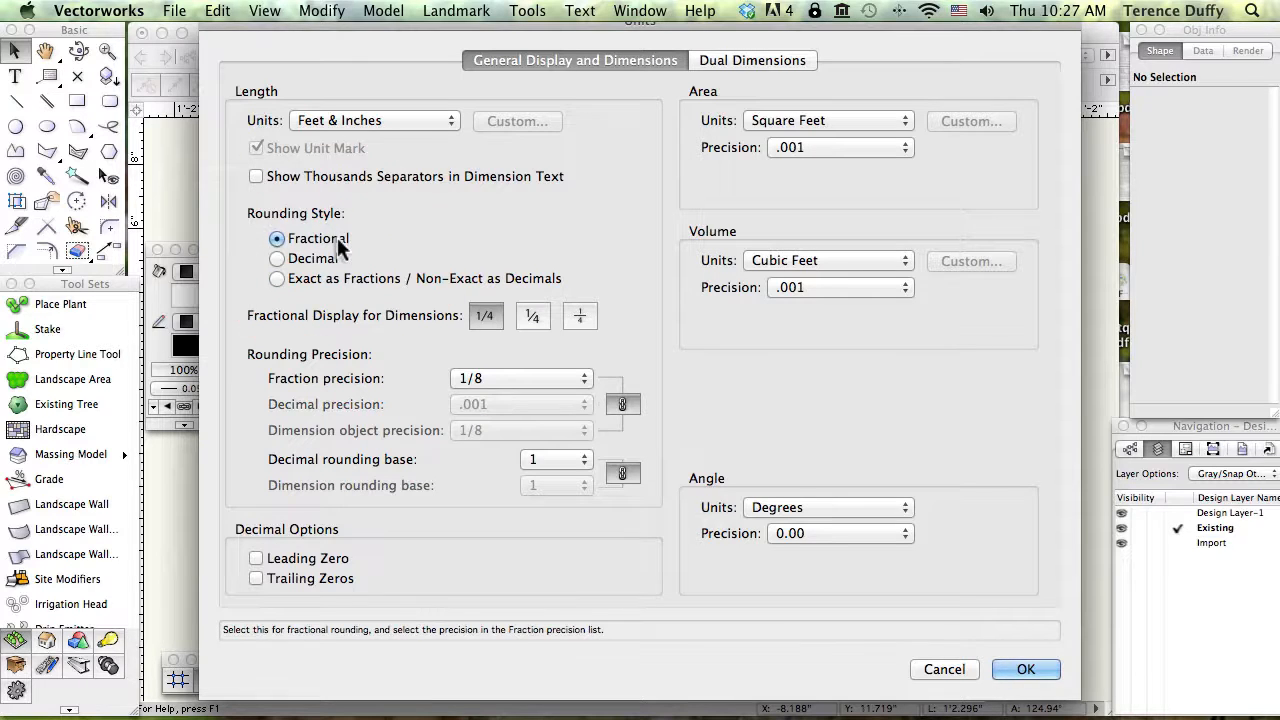
{"action": "left_click", "coordinate": [335, 257]}
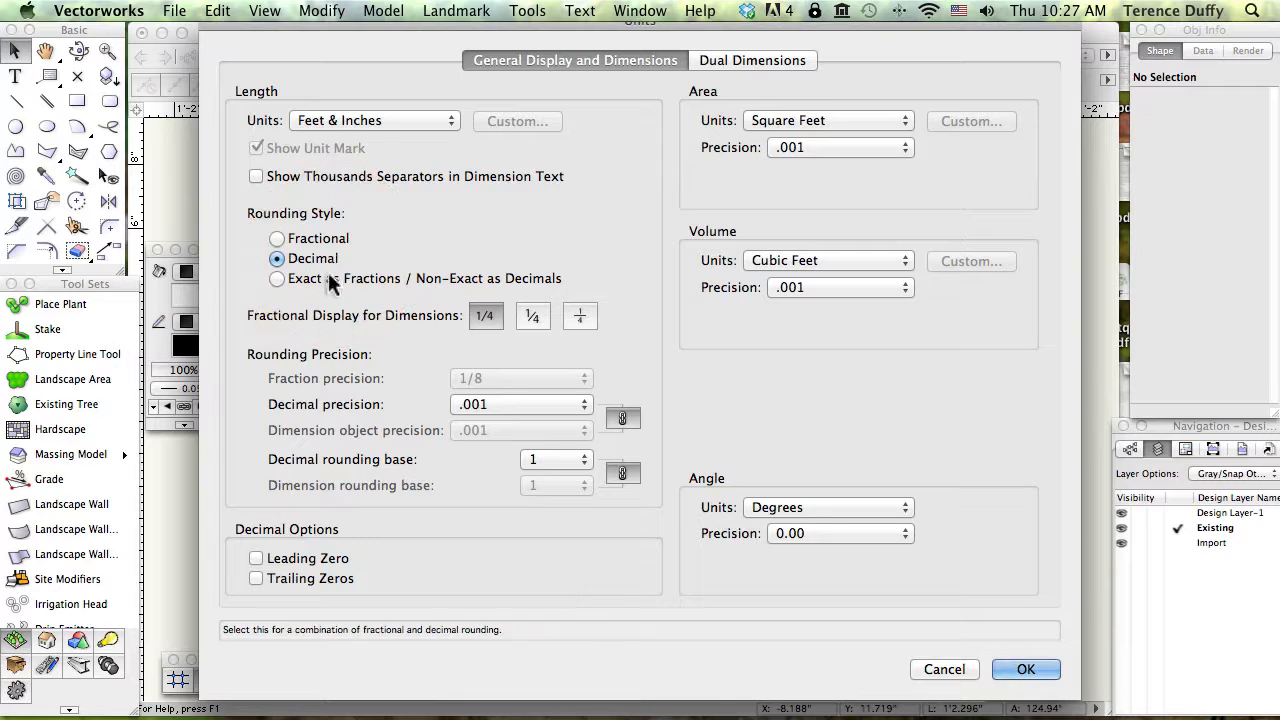
{"action": "left_click", "coordinate": [327, 277]}
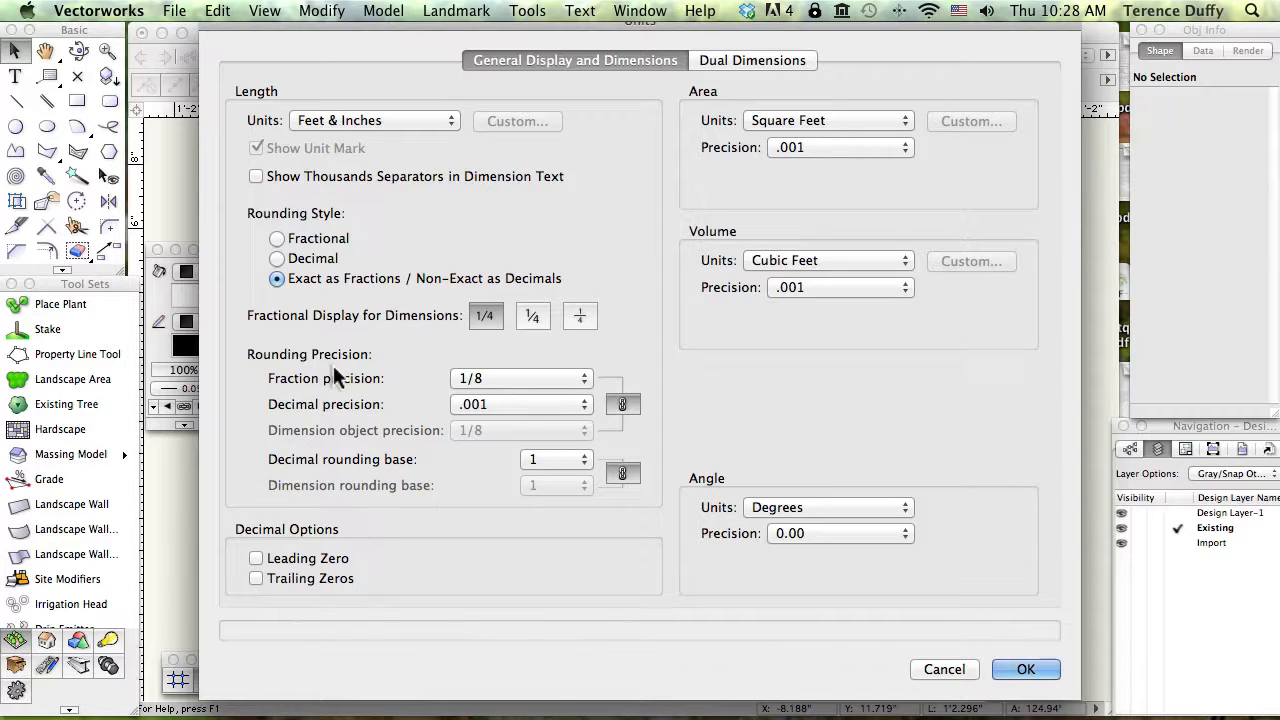
- Set the length fraction precision to No Fraction and the decimal precision to .1, keeping the decimal rounding base at 1
{"action": "left_click", "coordinate": [510, 380]}
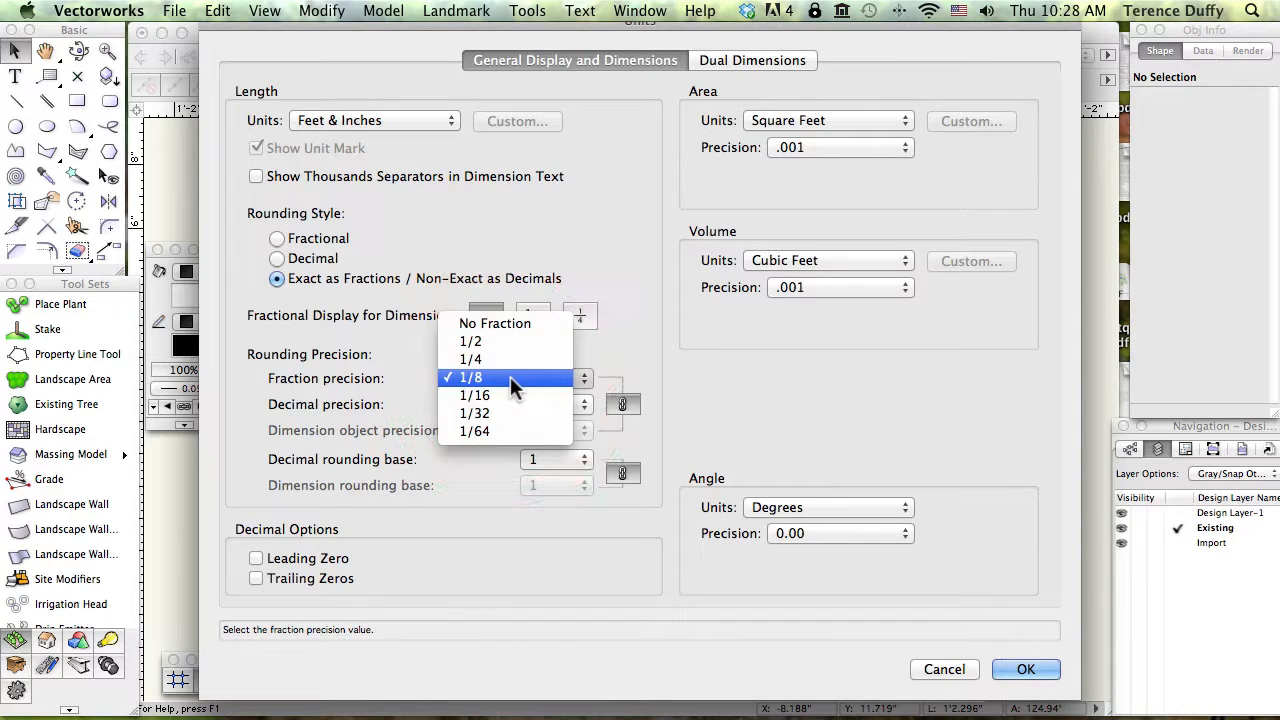
{"action": "left_click", "coordinate": [509, 324]}
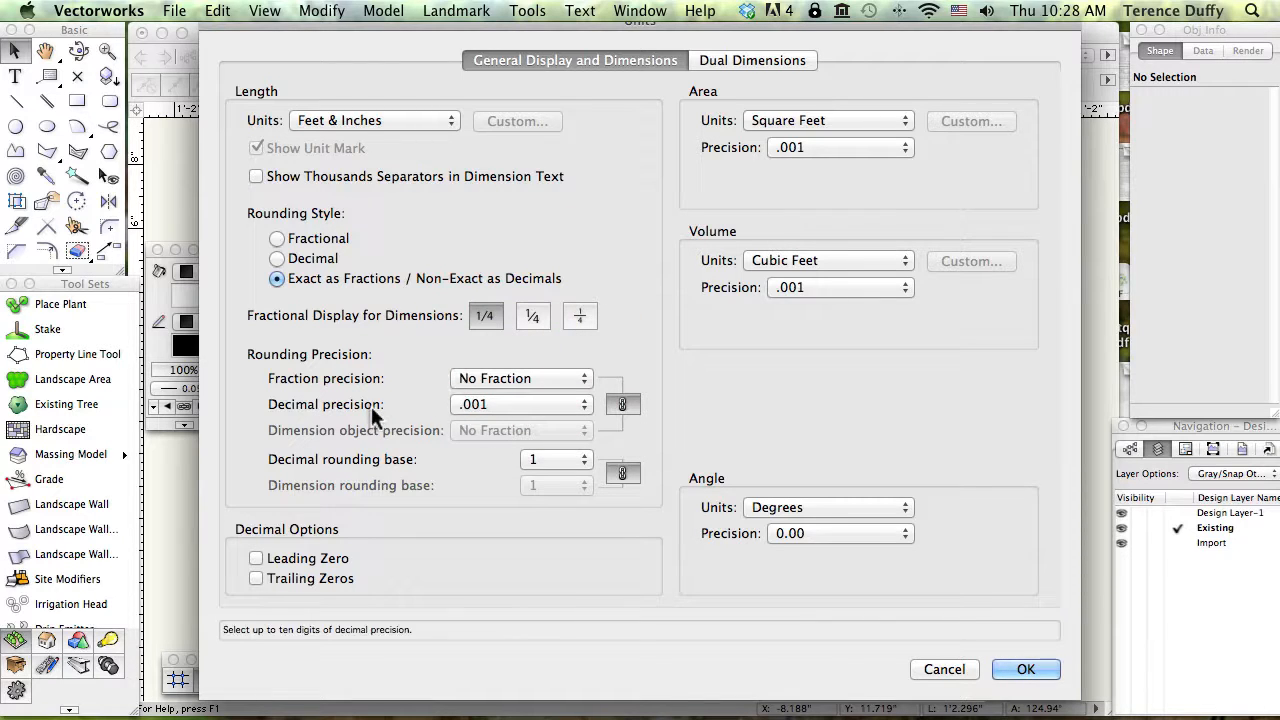
{"action": "left_click", "coordinate": [505, 405]}
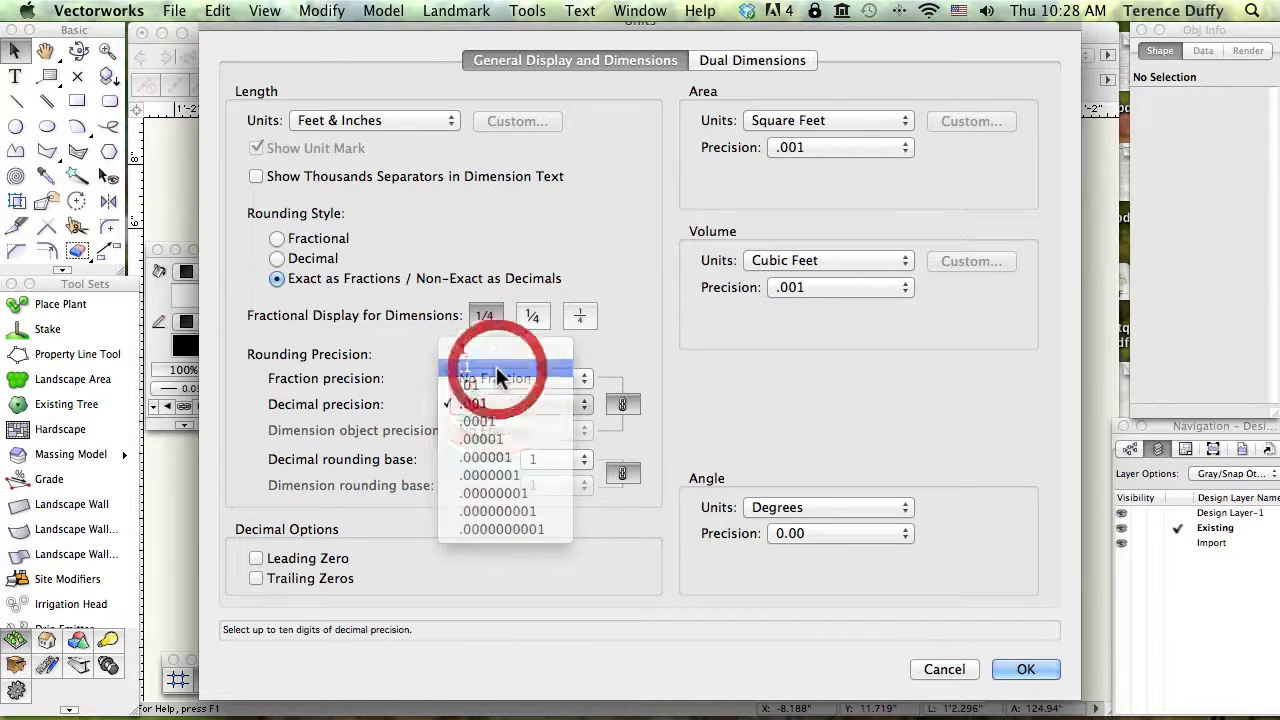
{"action": "left_click", "coordinate": [496, 366]}
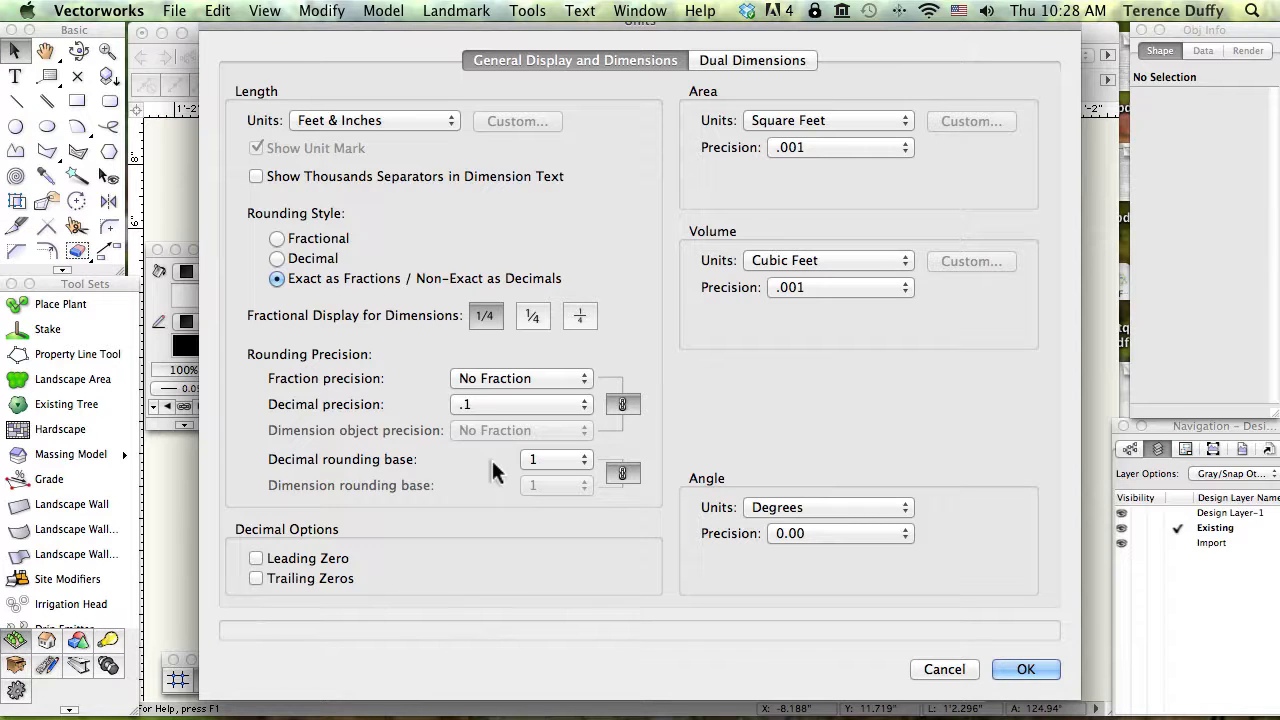
{"action": "left_click", "coordinate": [551, 460]}
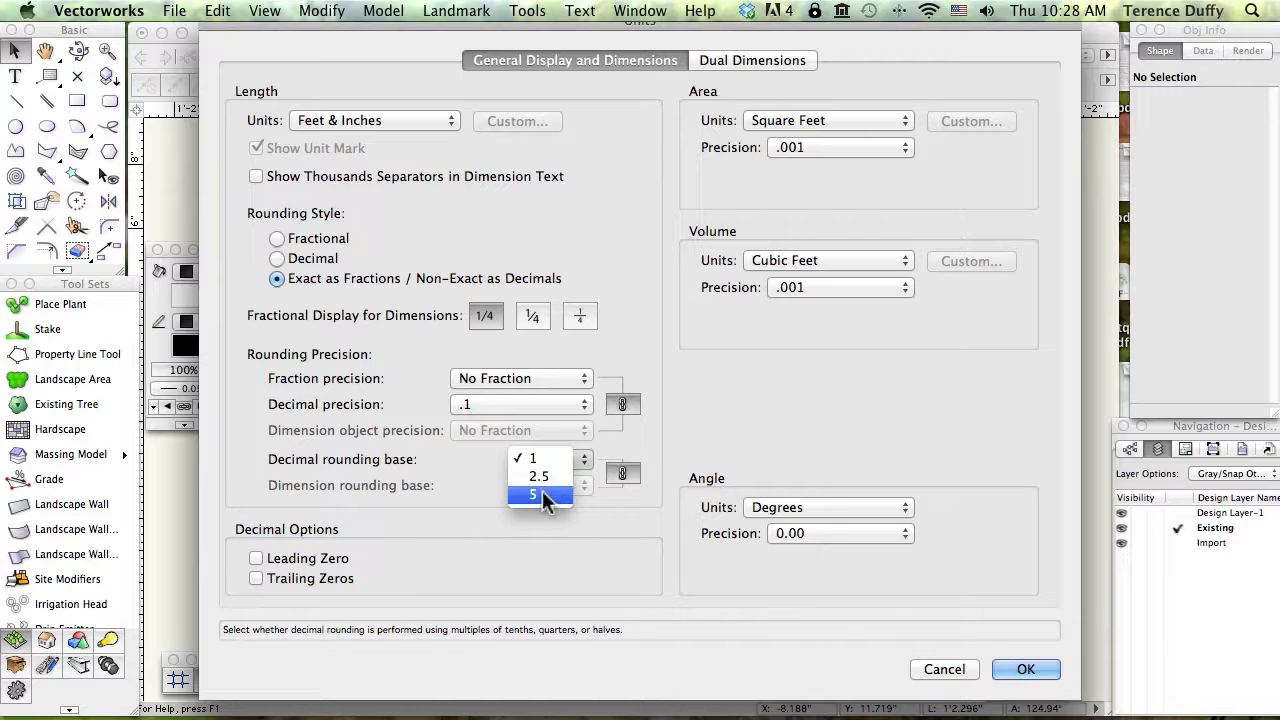
{"action": "left_click", "coordinate": [486, 465]}
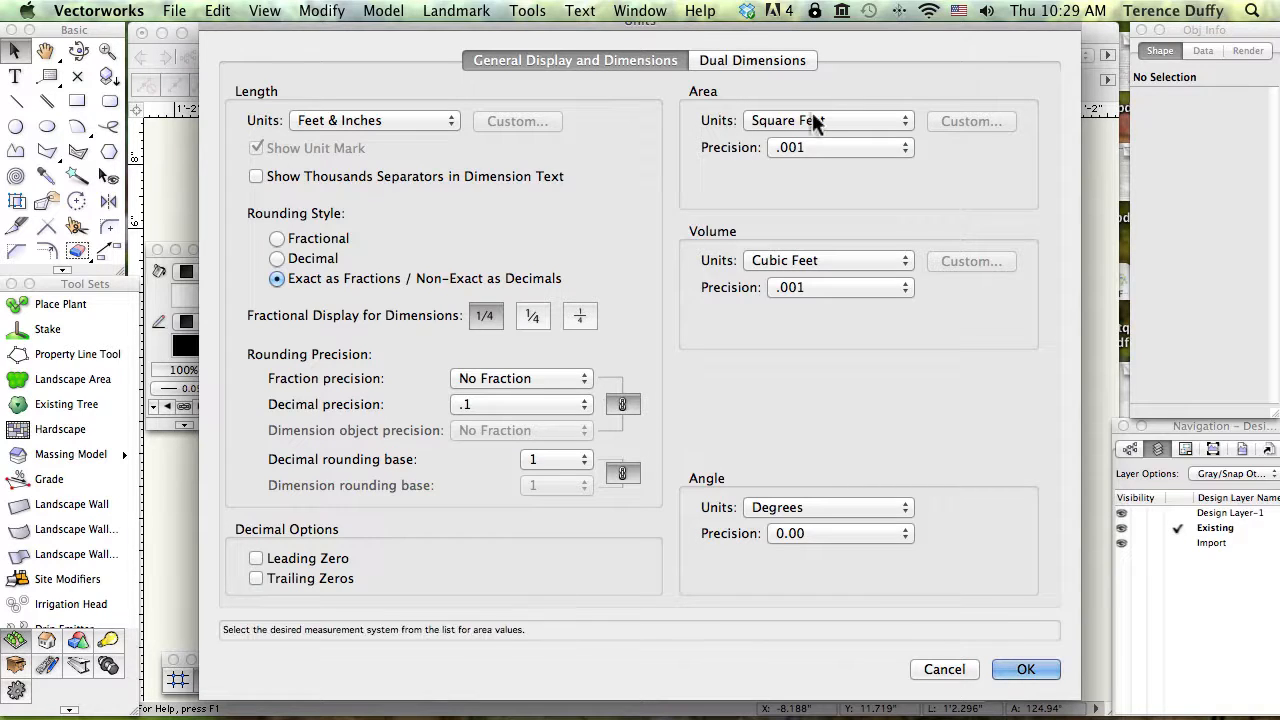
- Keep Square Feet as the area units and set the area precision to 1
{"action": "left_click", "coordinate": [858, 120]}
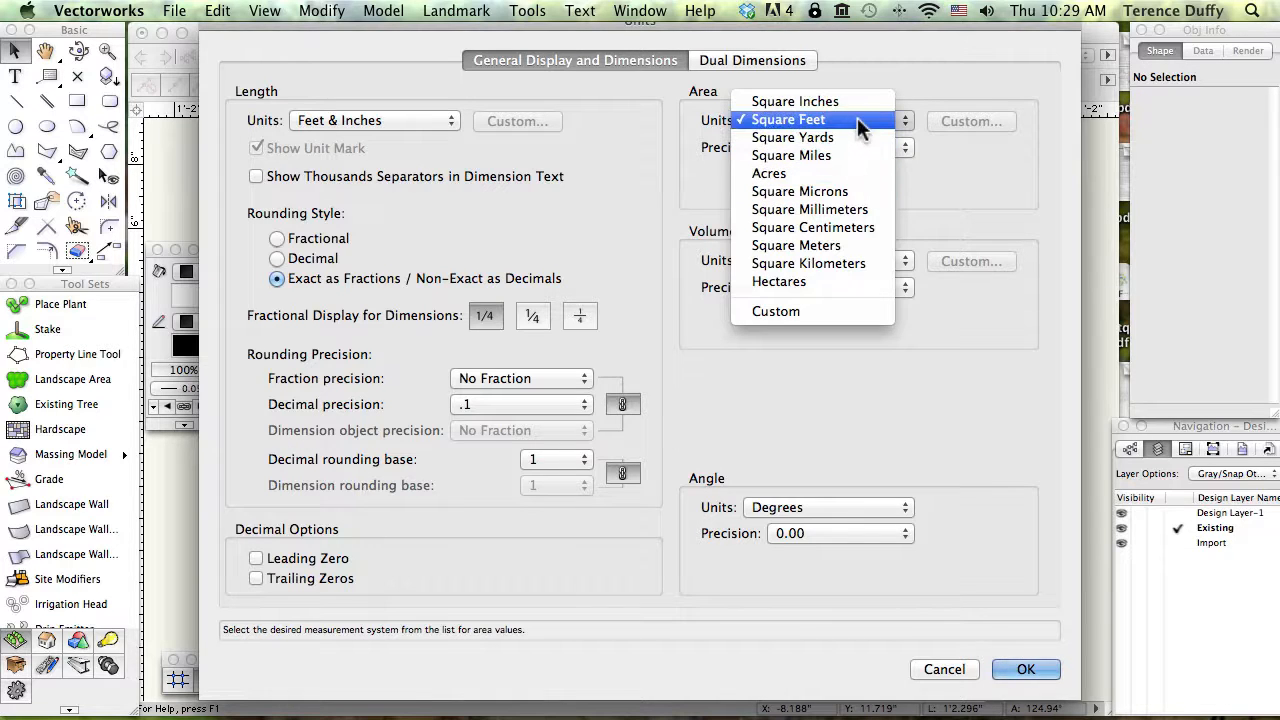
{"action": "left_click", "coordinate": [857, 118]}
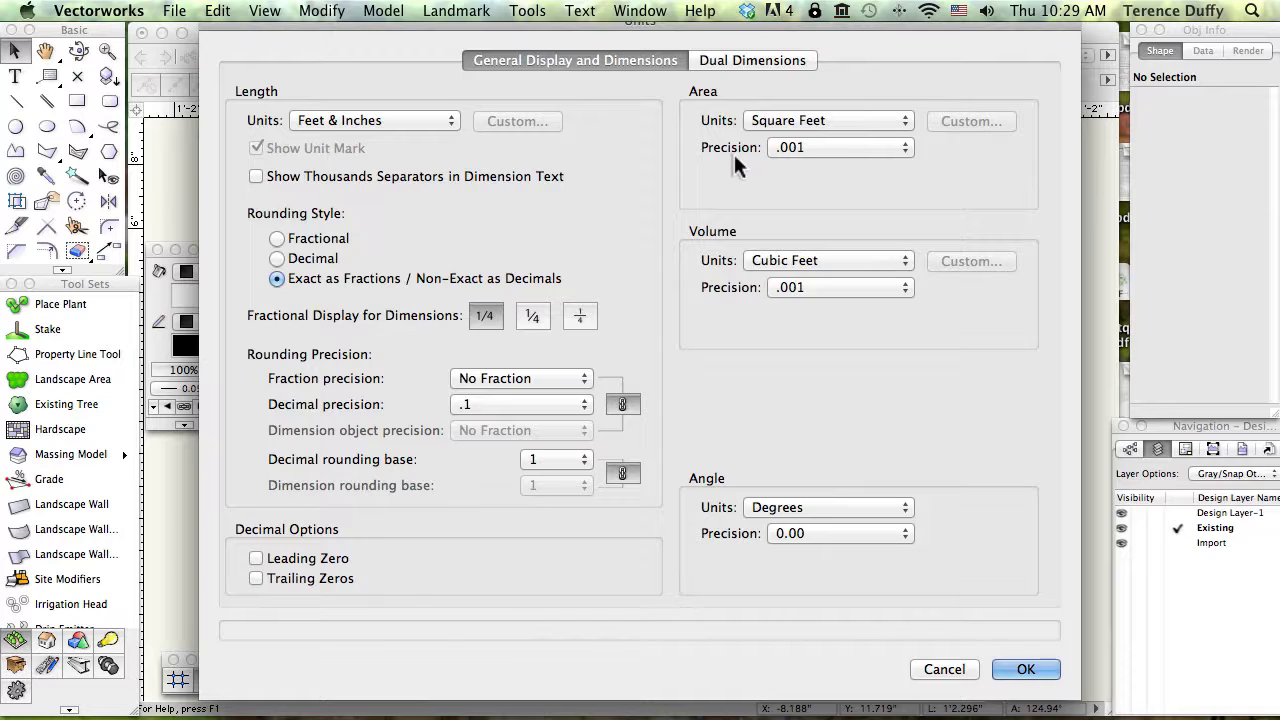
{"action": "left_click", "coordinate": [822, 147]}
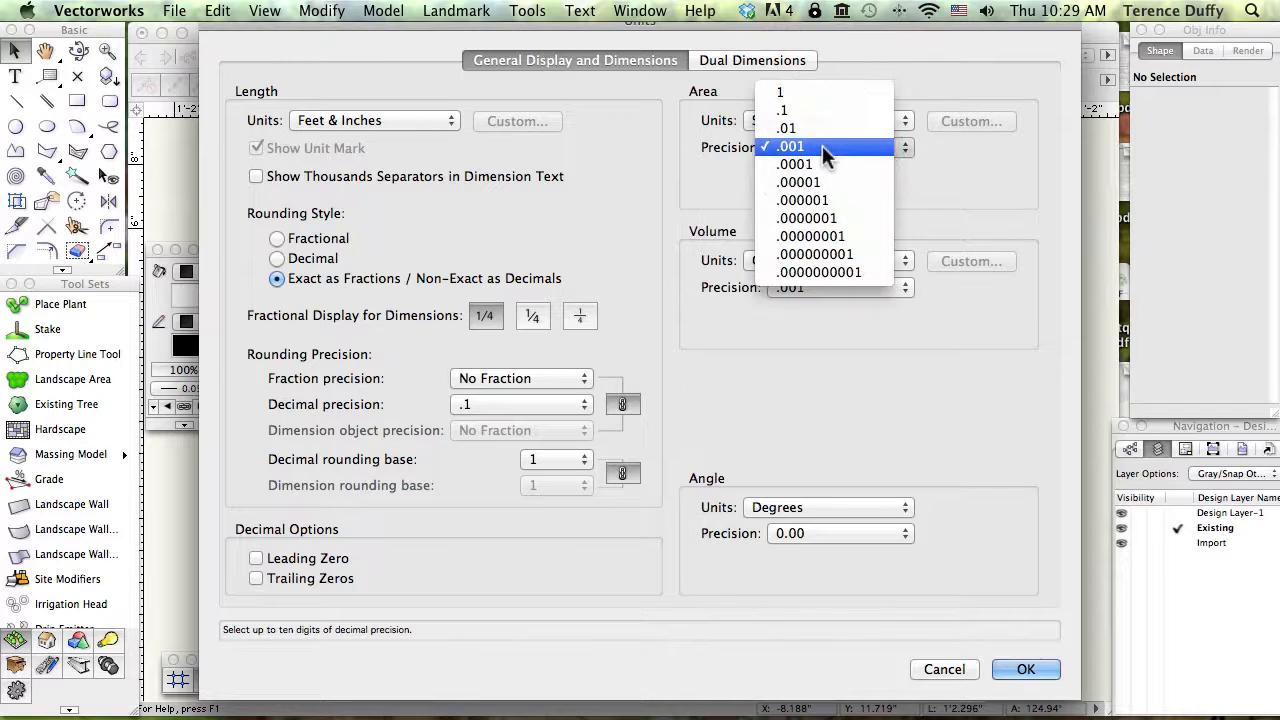
{"action": "left_click", "coordinate": [803, 94]}
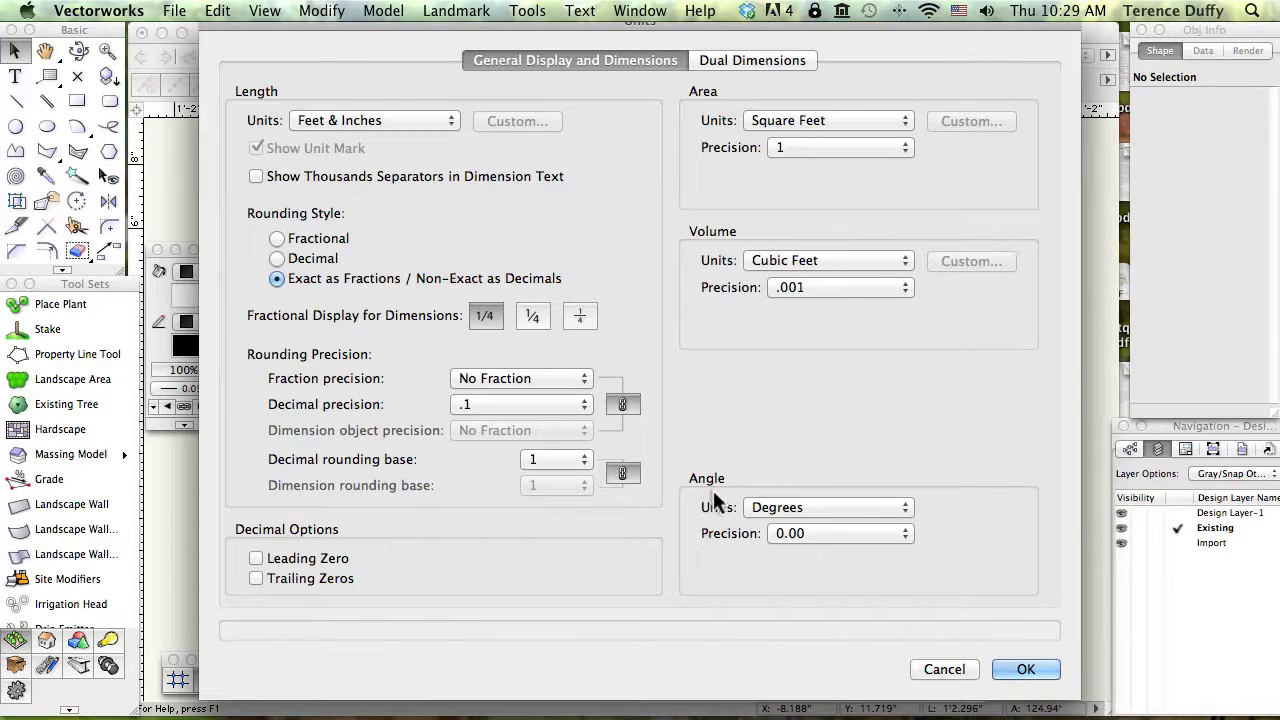
- Keep the angle units in Degrees, set the angle precision to 0, and accept the unit settings
{"action": "left_click", "coordinate": [829, 507]}
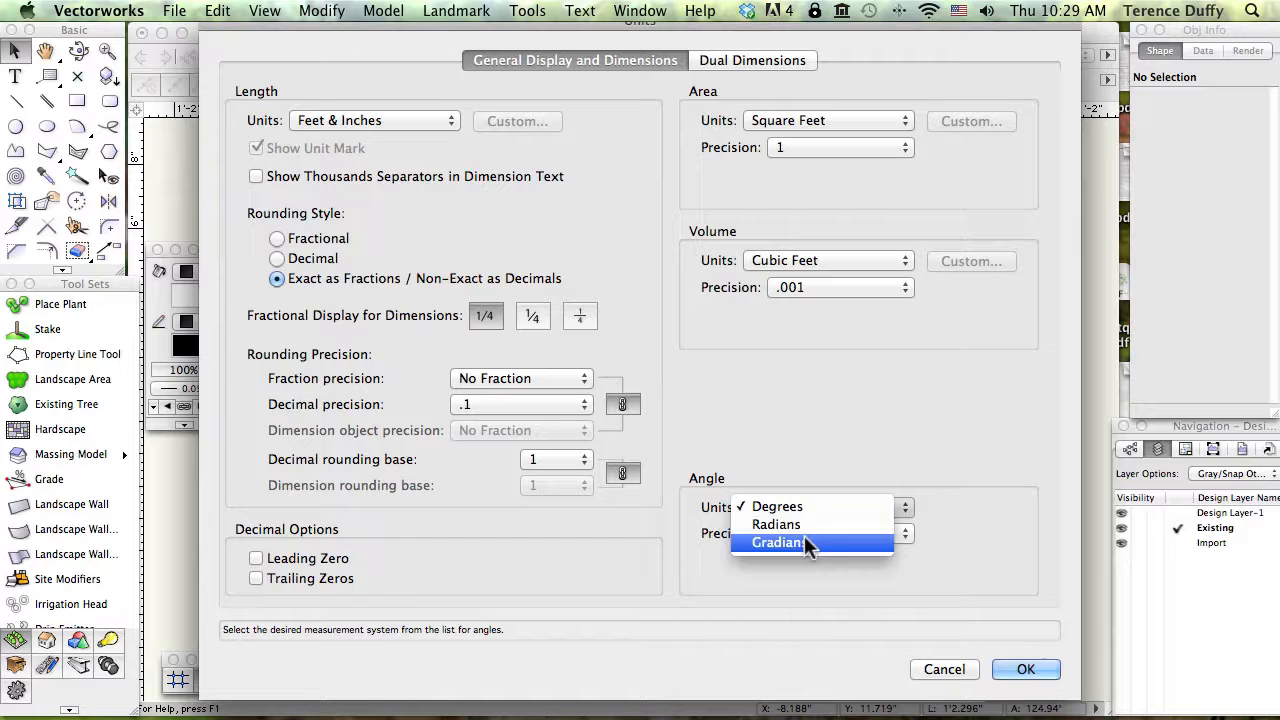
{"action": "left_click", "coordinate": [807, 507]}
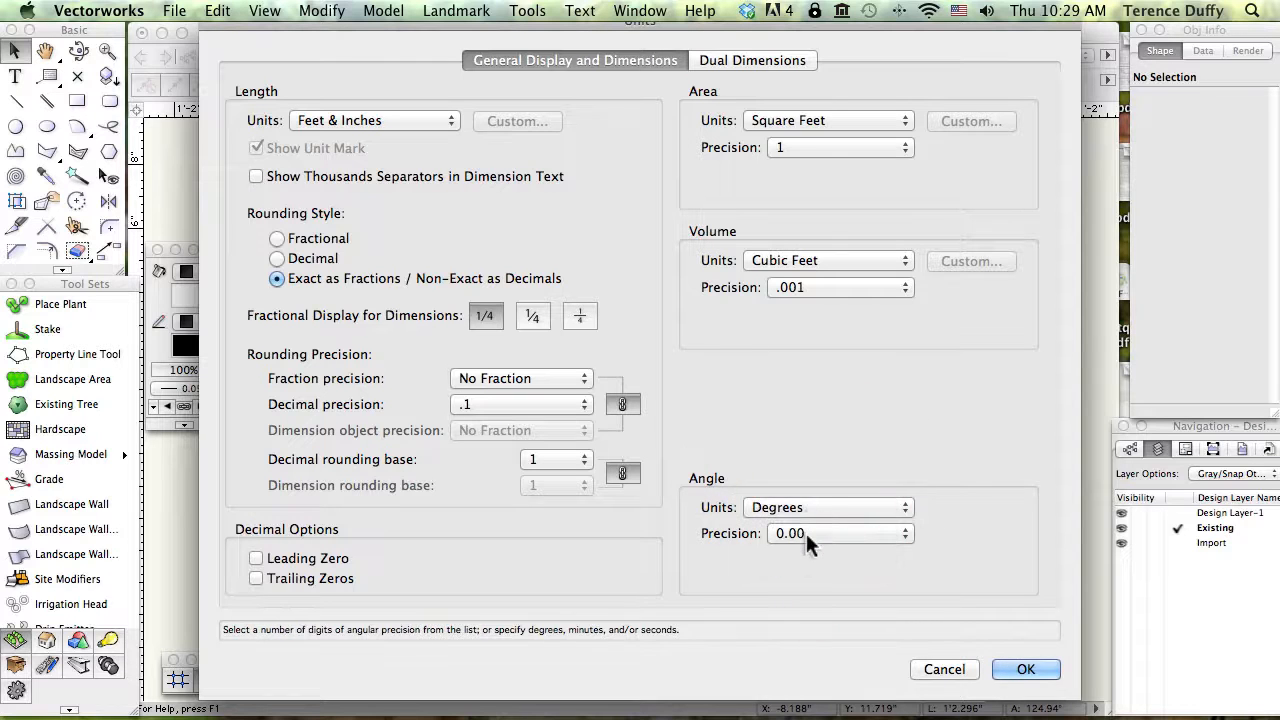
{"action": "left_click", "coordinate": [806, 533]}
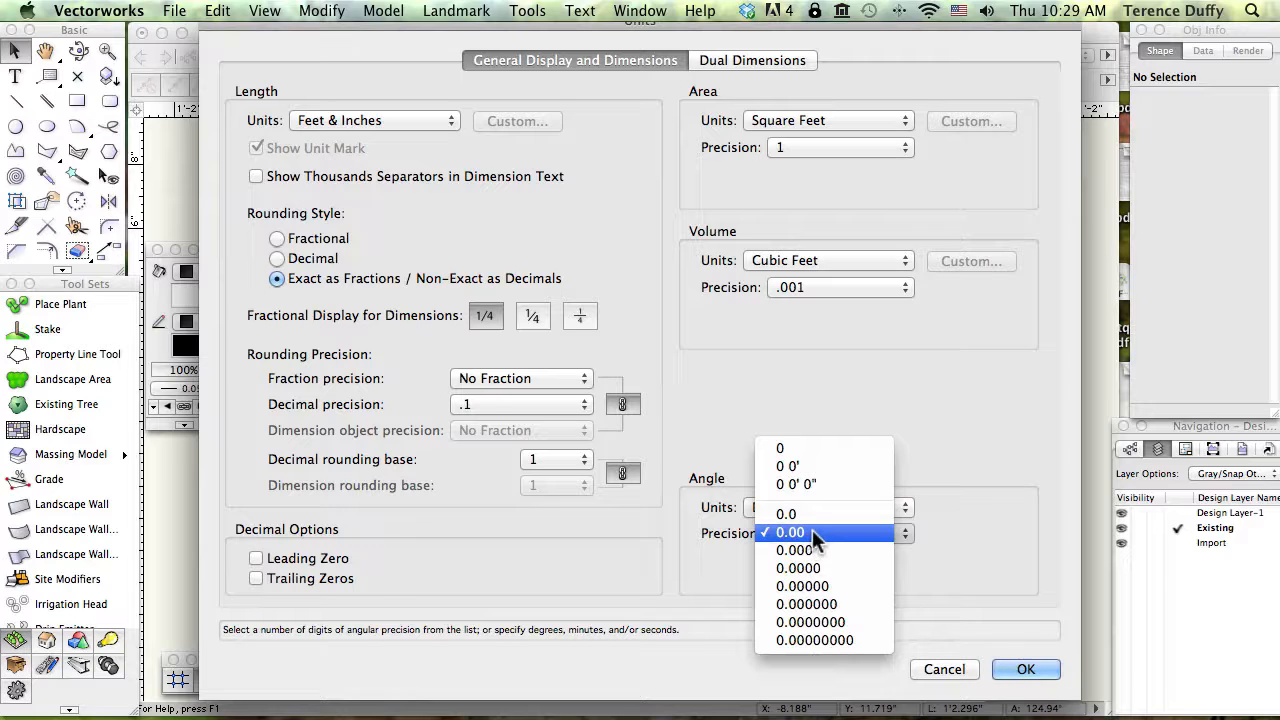
{"action": "left_click", "coordinate": [796, 449]}
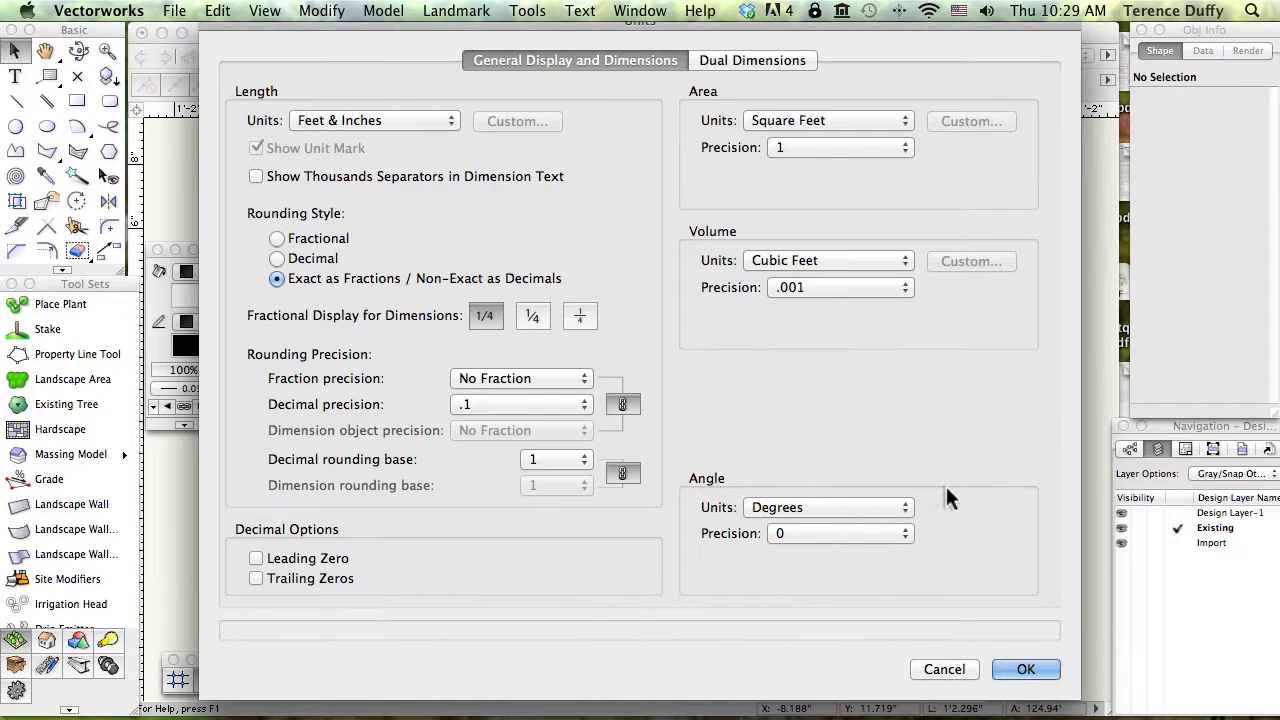
{"action": "left_click", "coordinate": [1027, 664]}
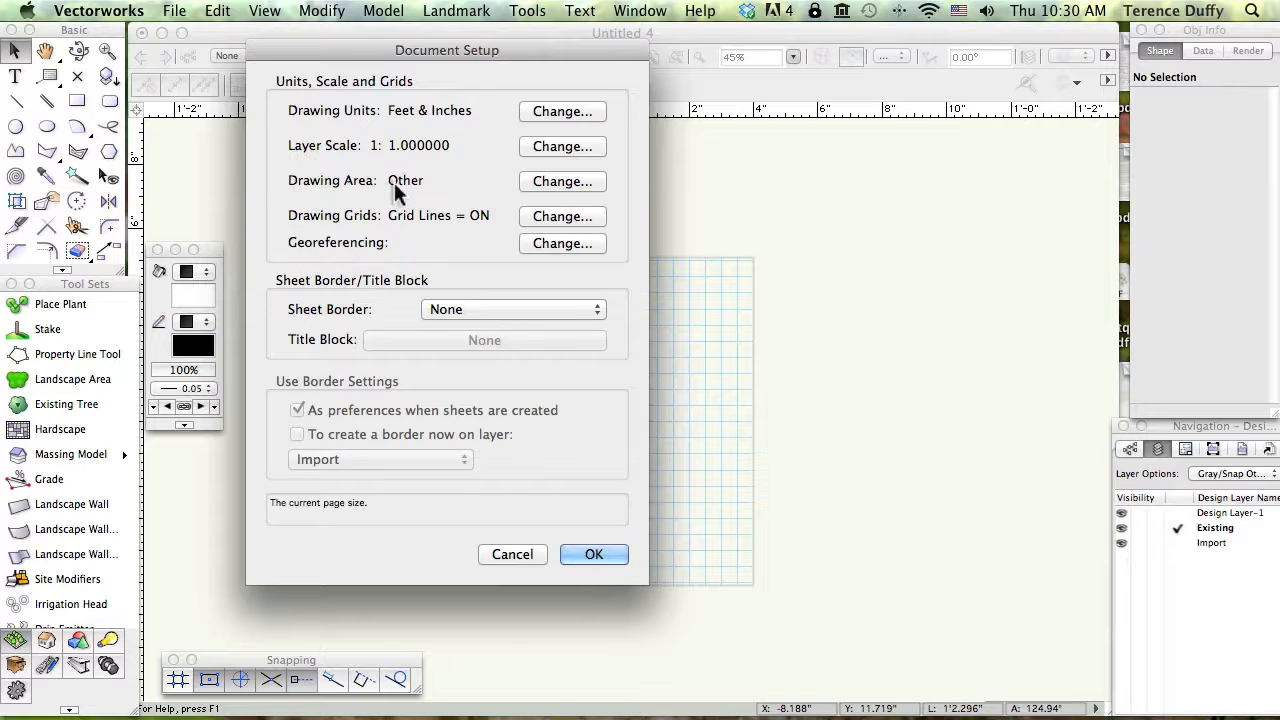
- Turn off the page boundary in the drawing area's page setup and accept it
{"action": "left_click", "coordinate": [552, 180]}
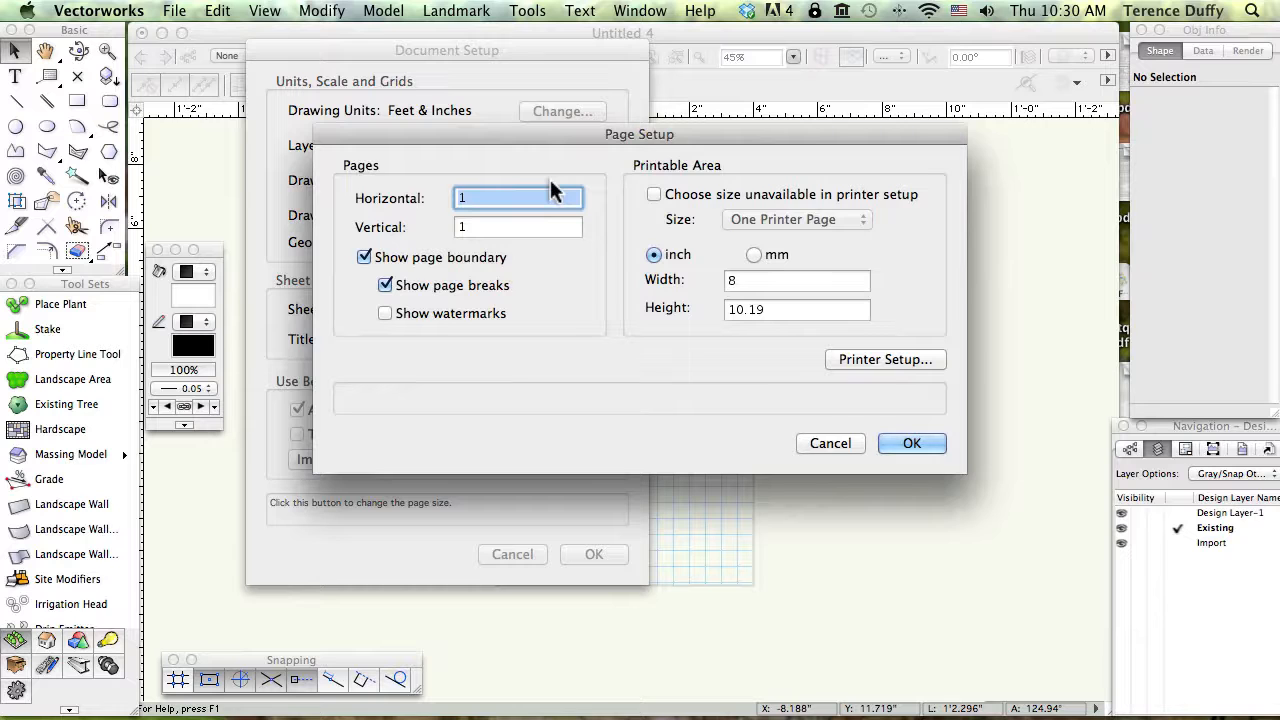
{"action": "left_click_drag", "start_coordinate": [556, 135], "coordinate": [545, 76]}
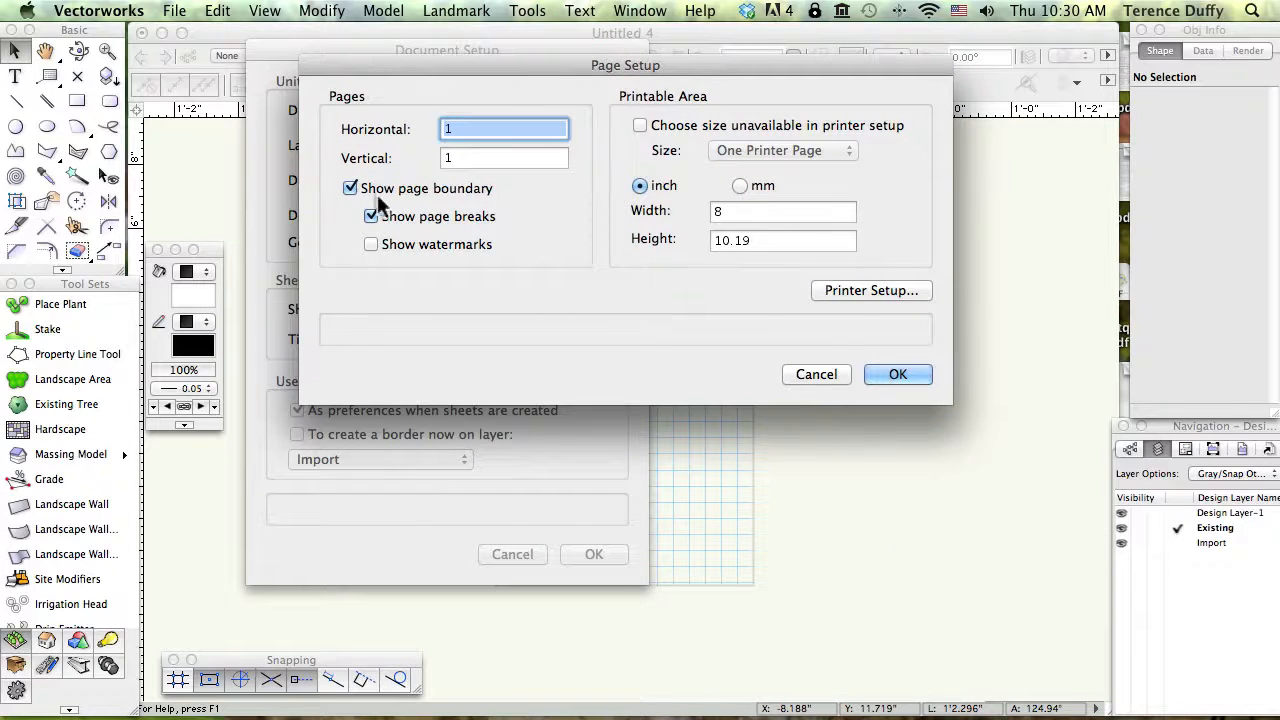
{"action": "left_click", "coordinate": [349, 189]}
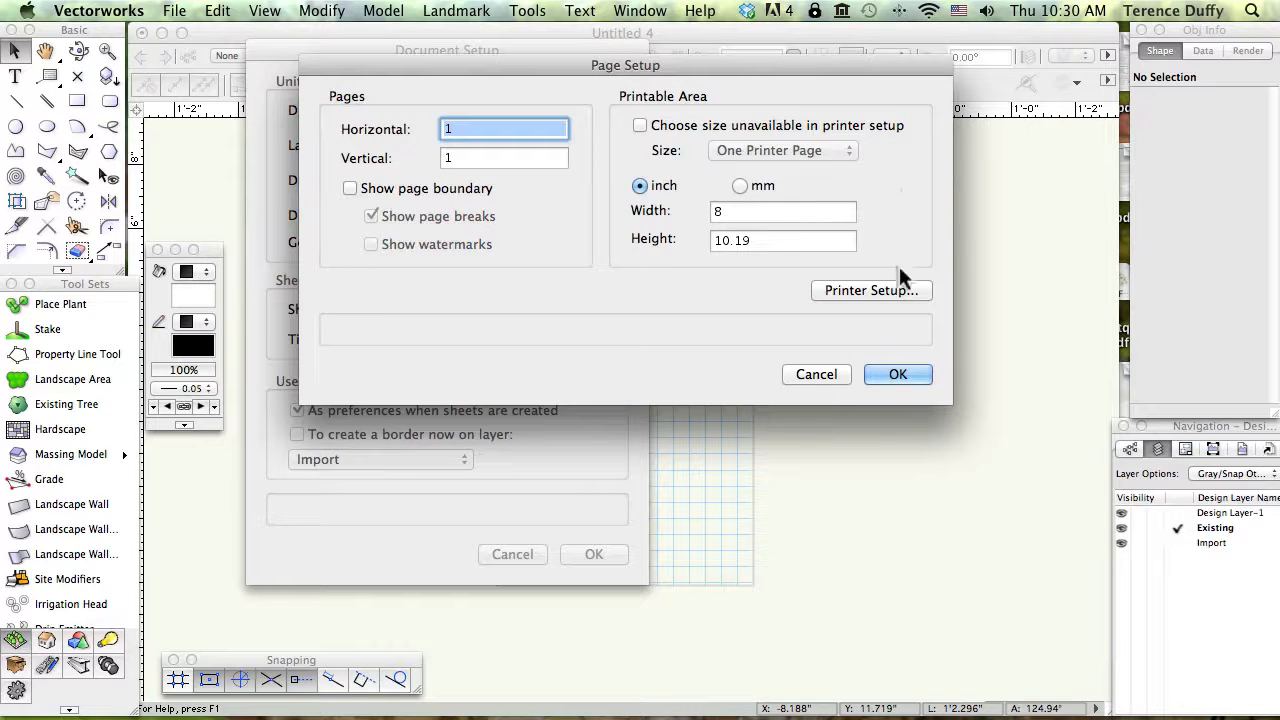
{"action": "left_click", "coordinate": [900, 372]}
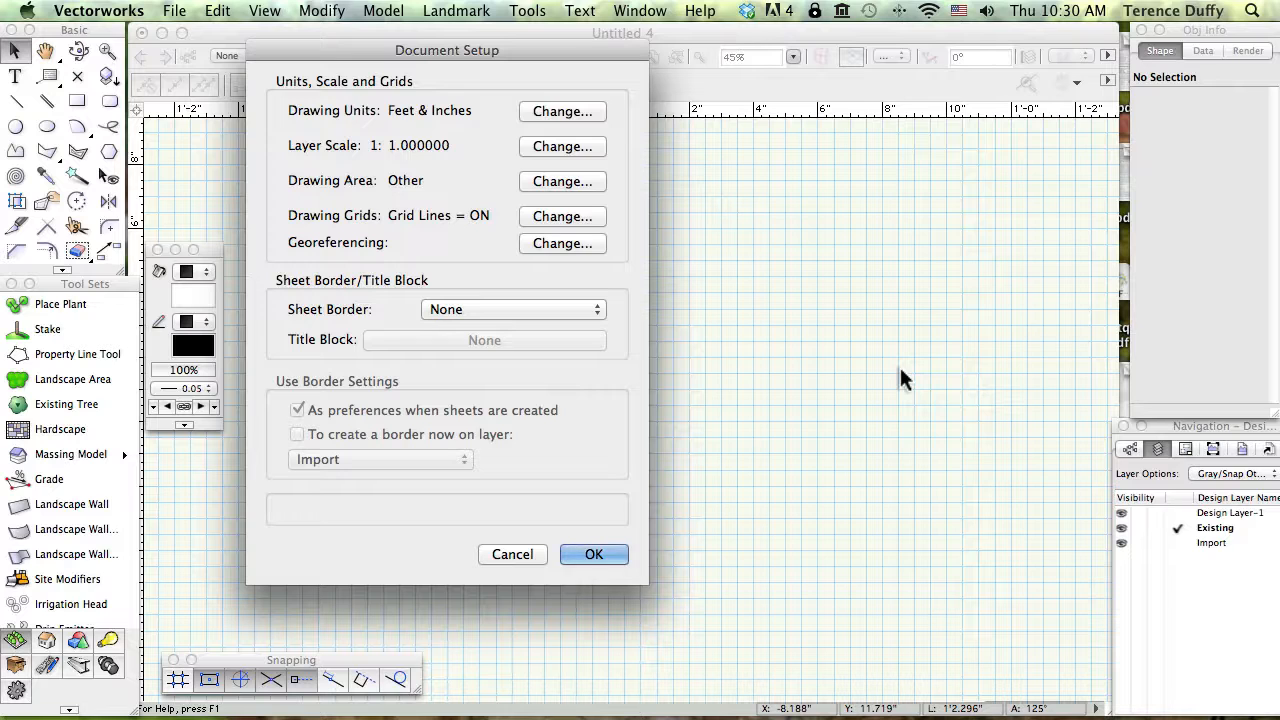
- In the drawing grid settings, turn off Symmetrical for both the snap grid and the reference grid, and turn off Show Grid
{"action": "left_click_drag", "start_coordinate": [536, 62], "coordinate": [389, 64]}
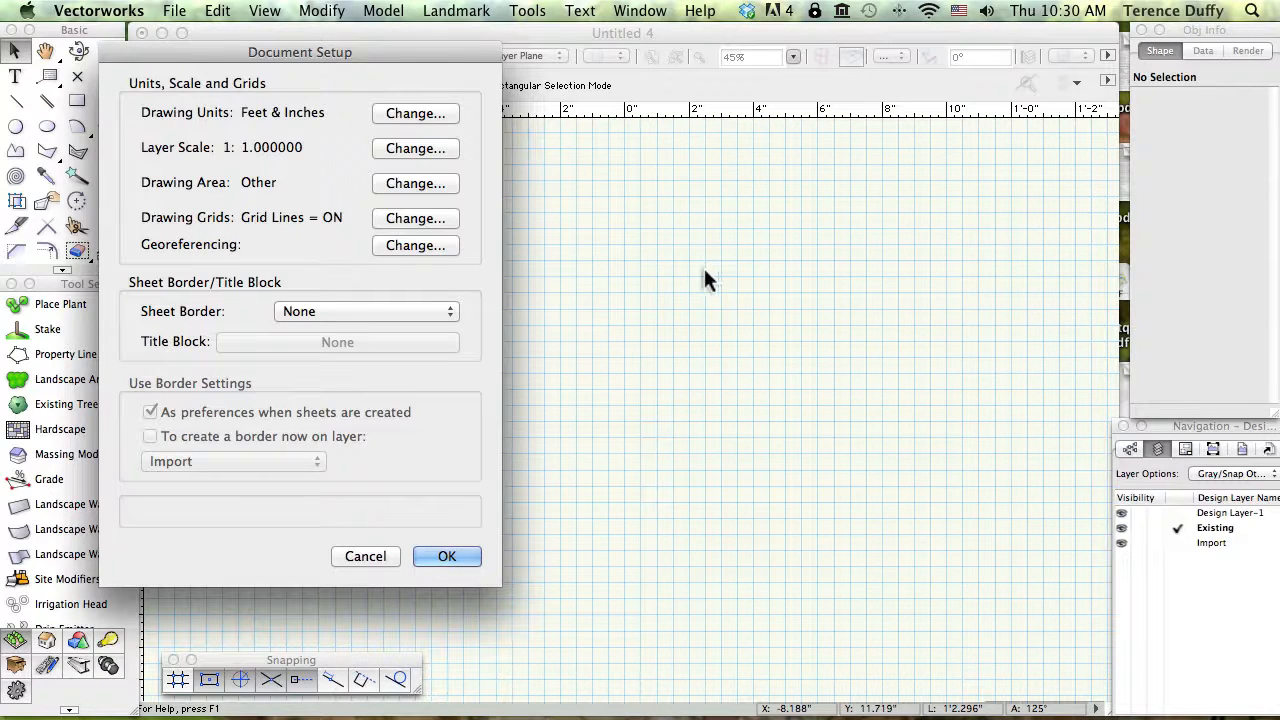
{"action": "left_click", "coordinate": [424, 218]}
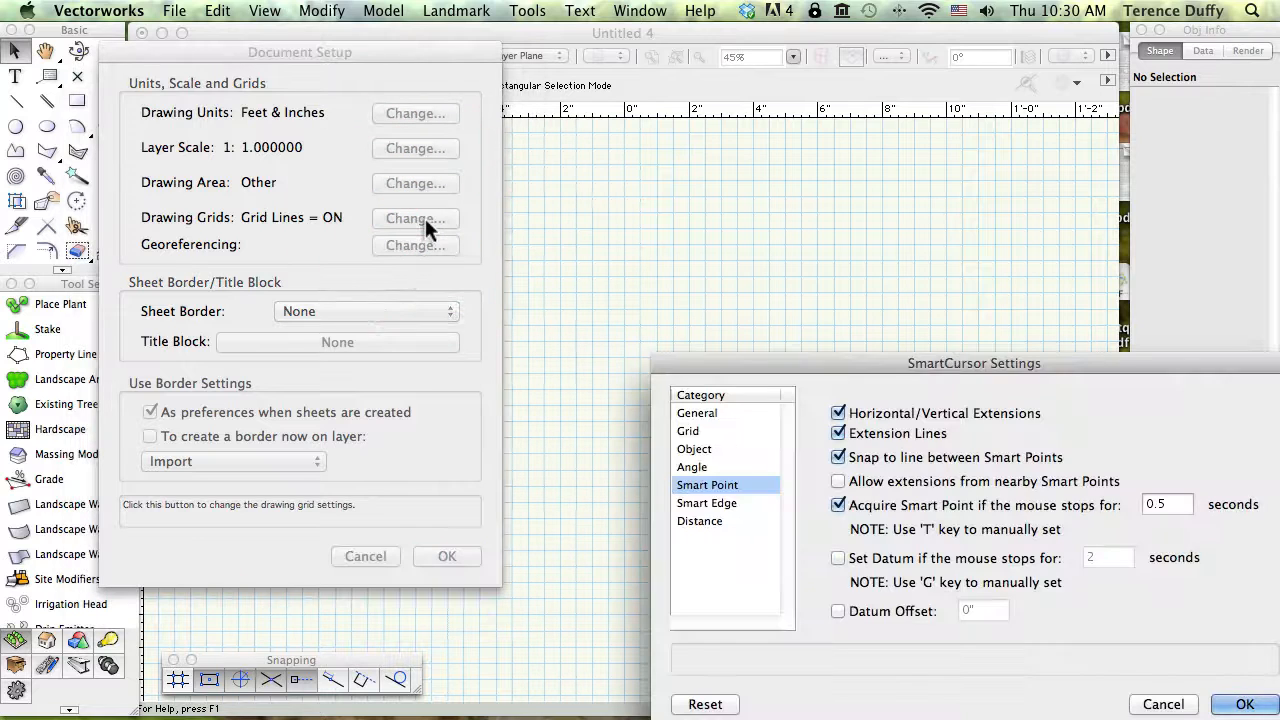
{"action": "left_click_drag", "start_coordinate": [846, 363], "coordinate": [603, 34]}
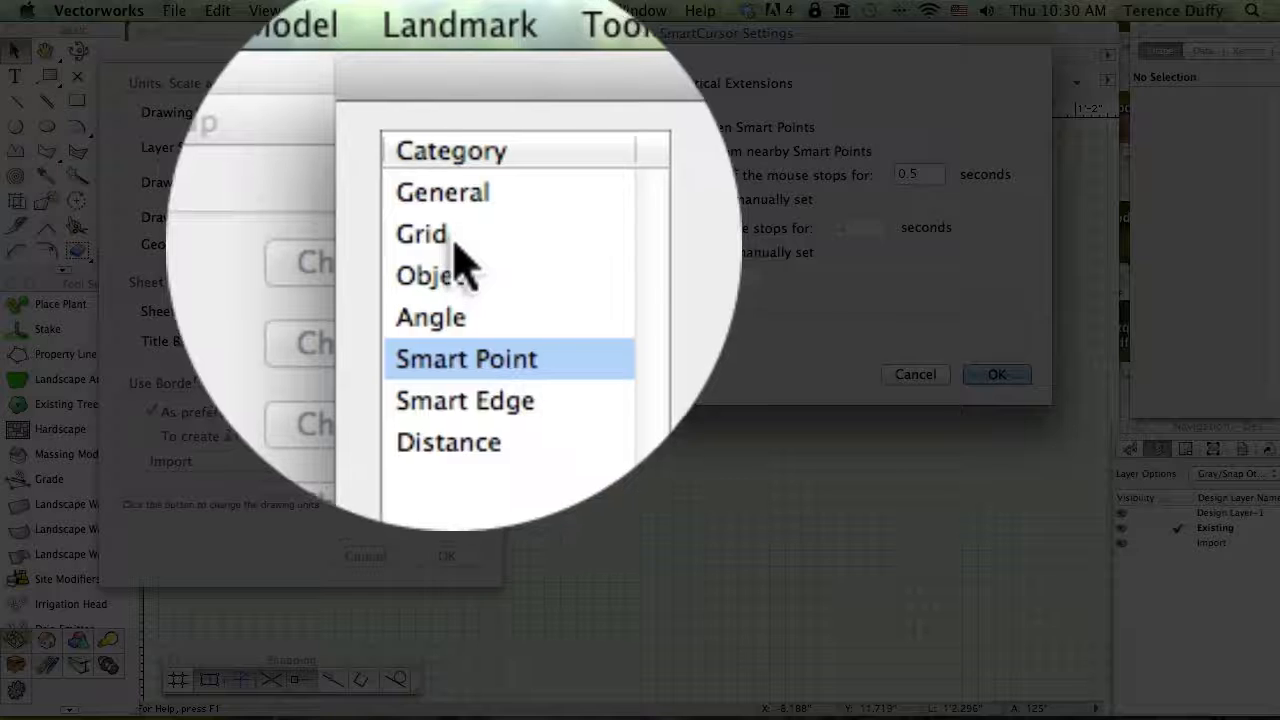
{"action": "left_click", "coordinate": [455, 245]}
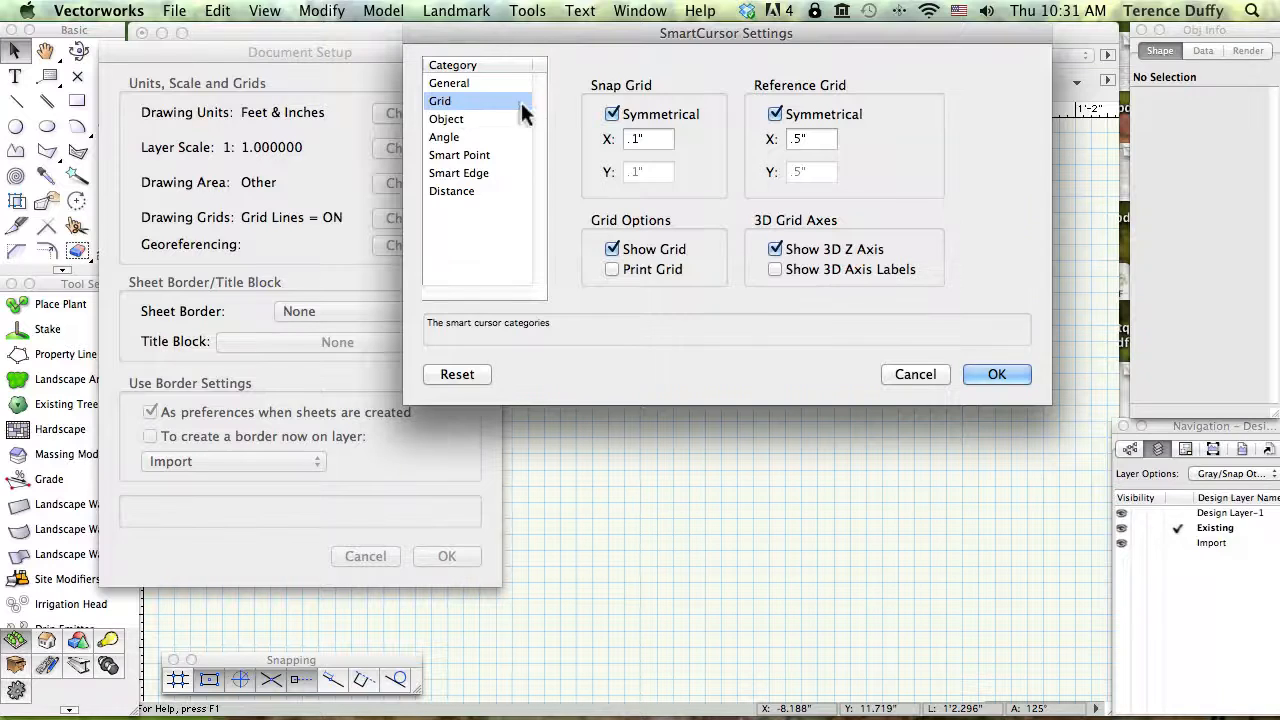
{"action": "left_click", "coordinate": [611, 115]}
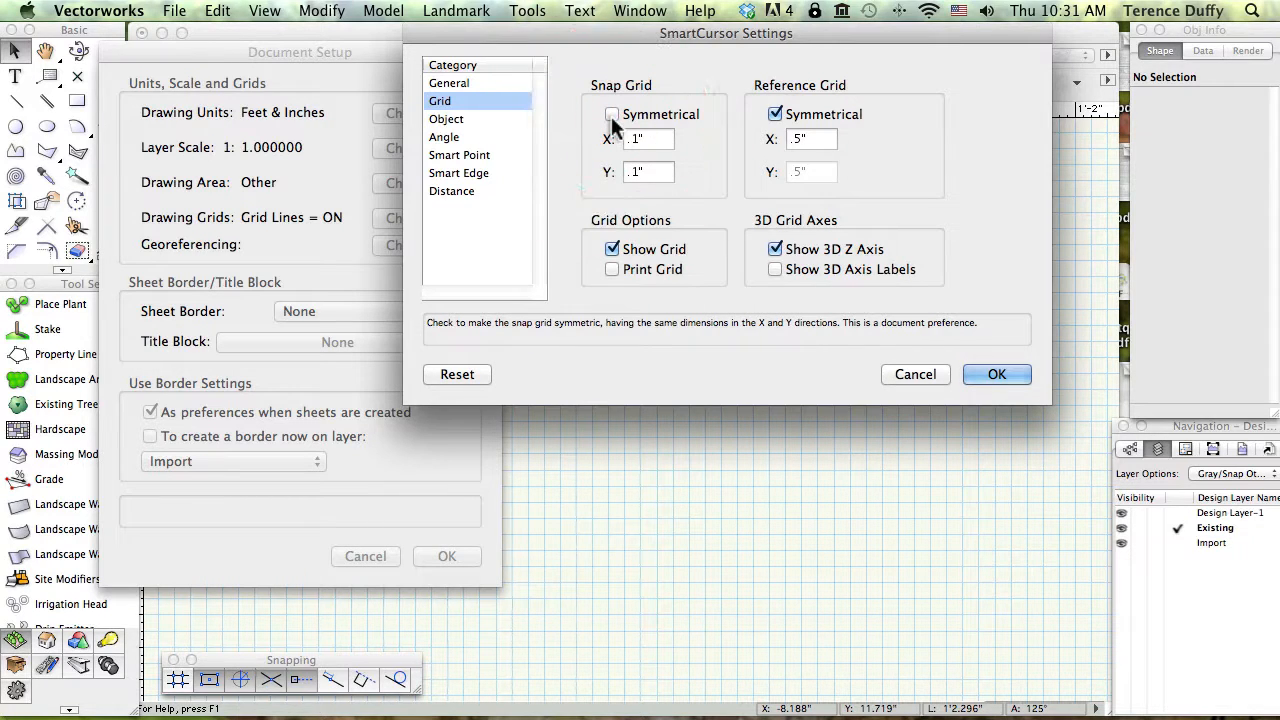
{"action": "left_click", "coordinate": [613, 251]}
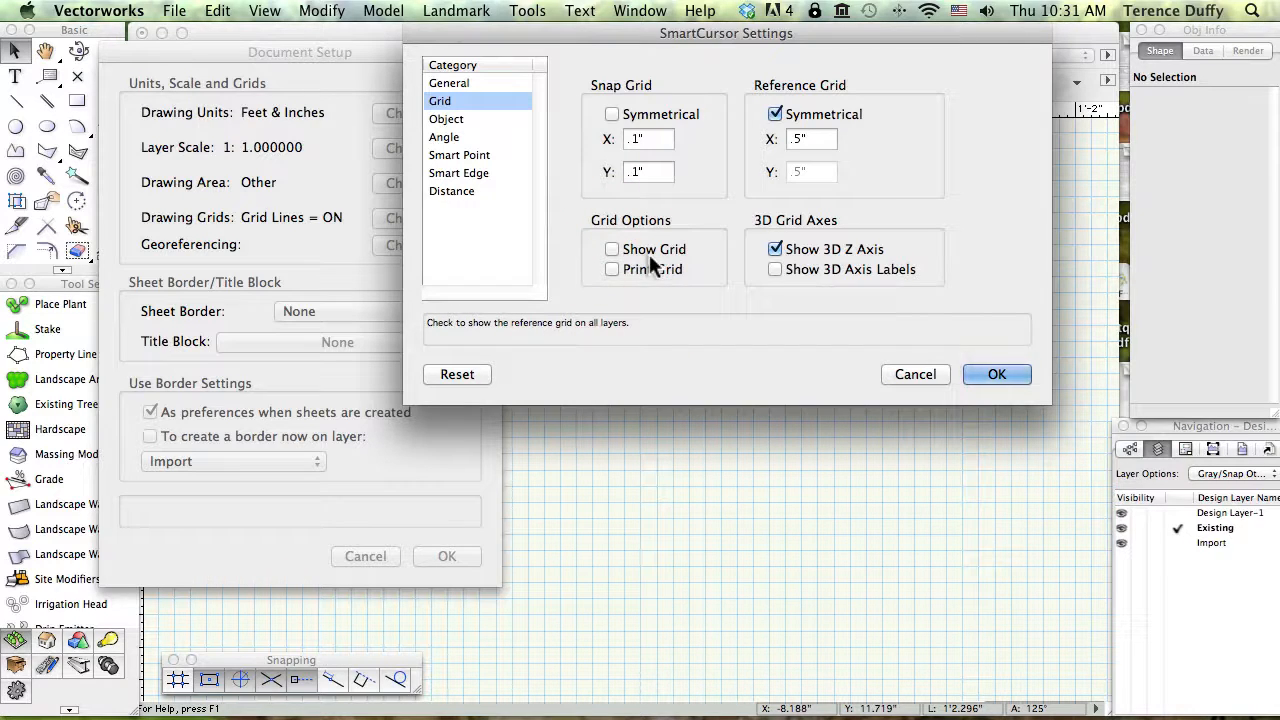
{"action": "left_click", "coordinate": [776, 115]}
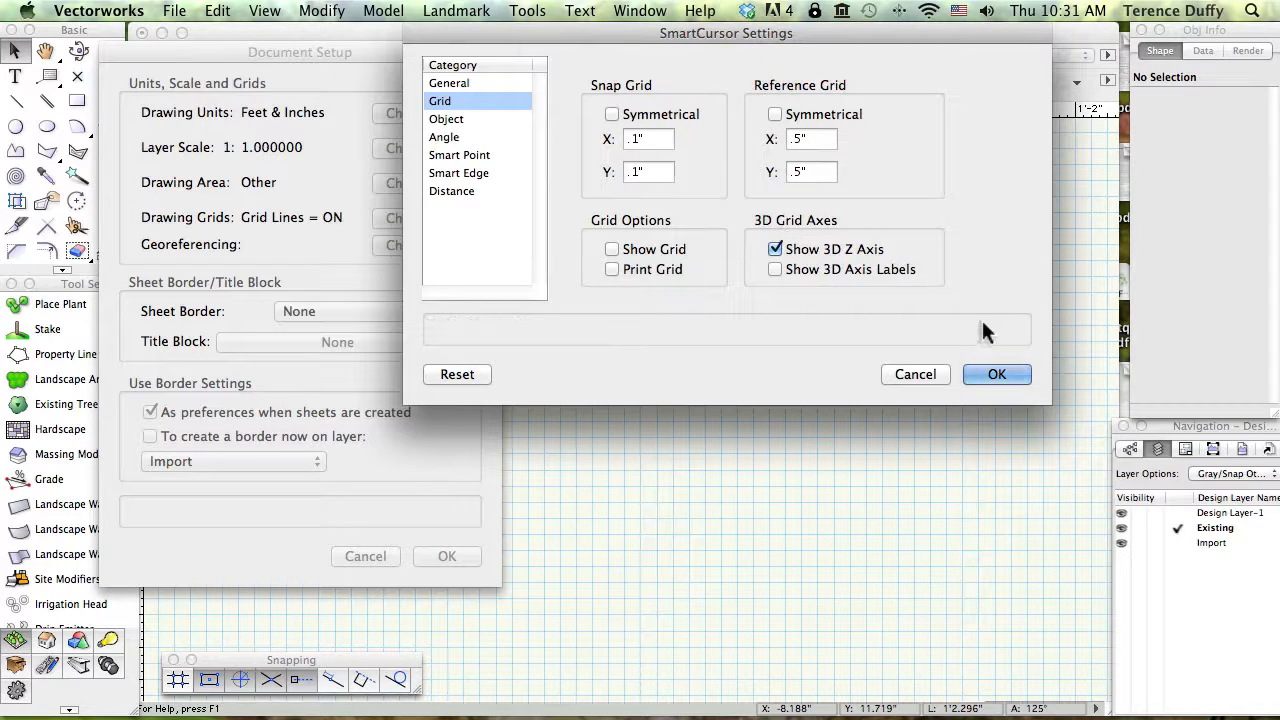
- Review the General, Object, Angle, Smart Point, Smart Edge and Distance SmartCursor settings, and accept them along with the document setup
{"action": "left_click", "coordinate": [472, 83]}
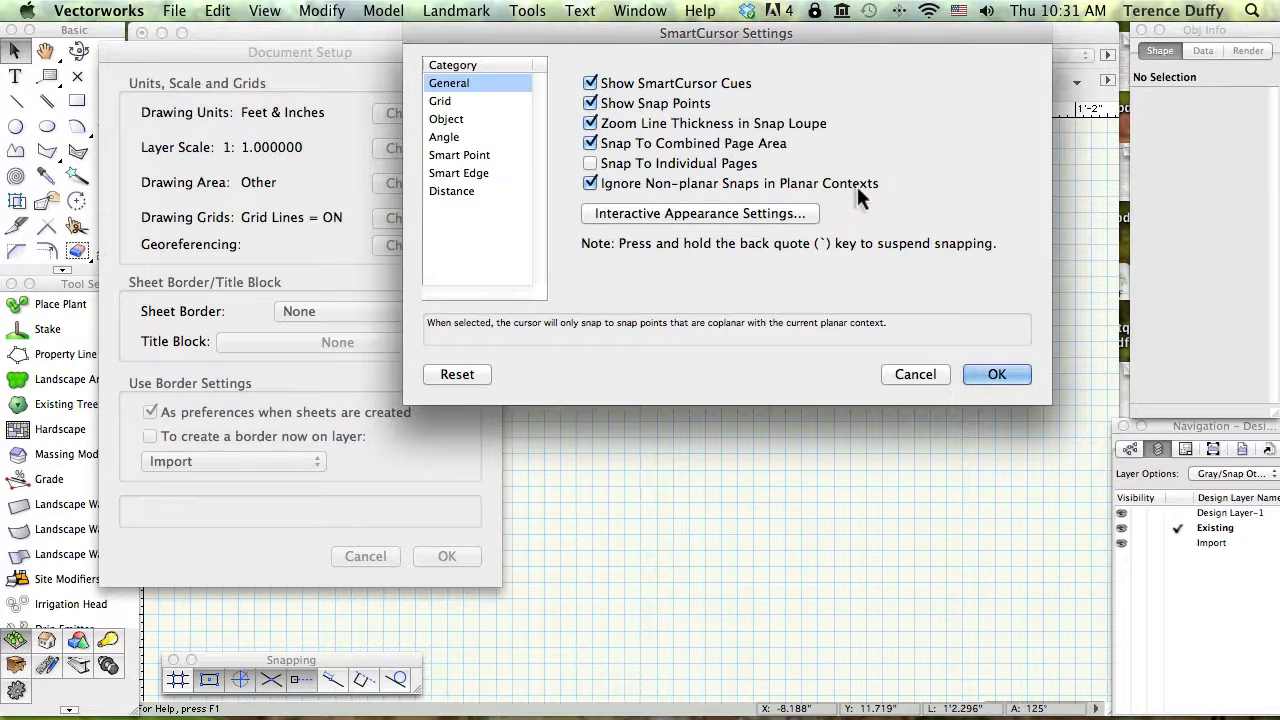
{"action": "left_click", "coordinate": [448, 118]}
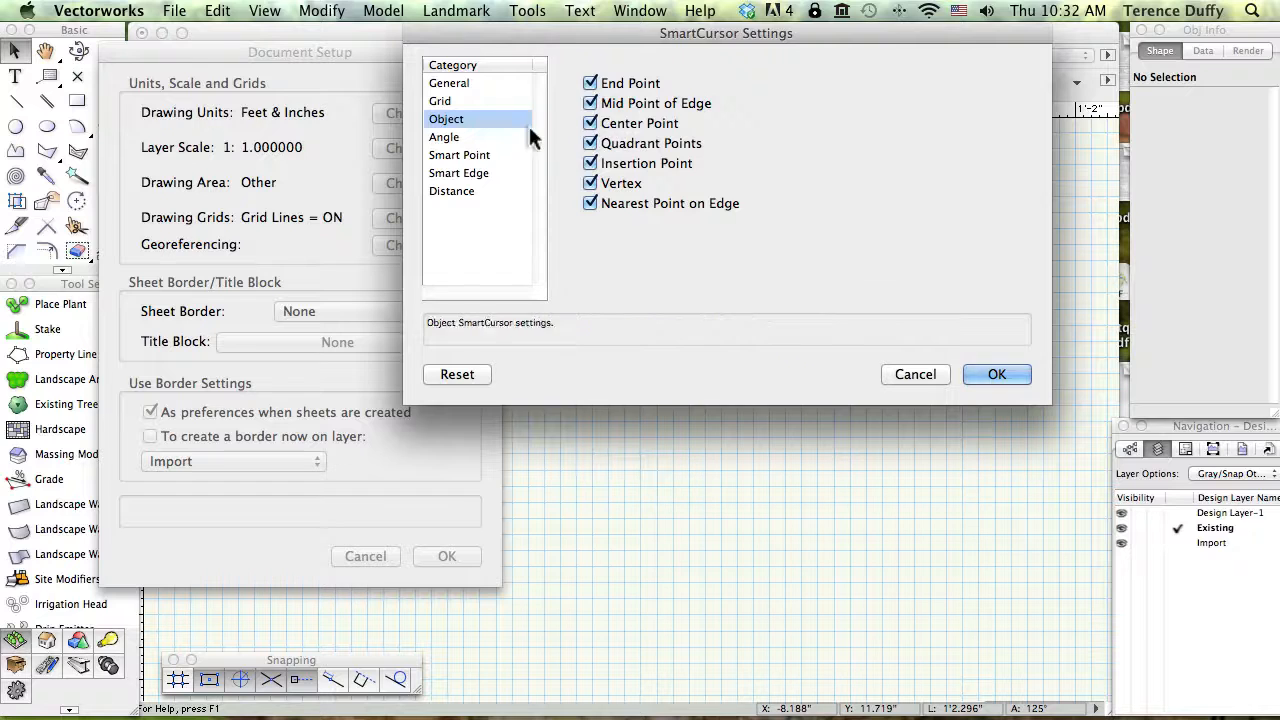
{"action": "left_click", "coordinate": [459, 135]}
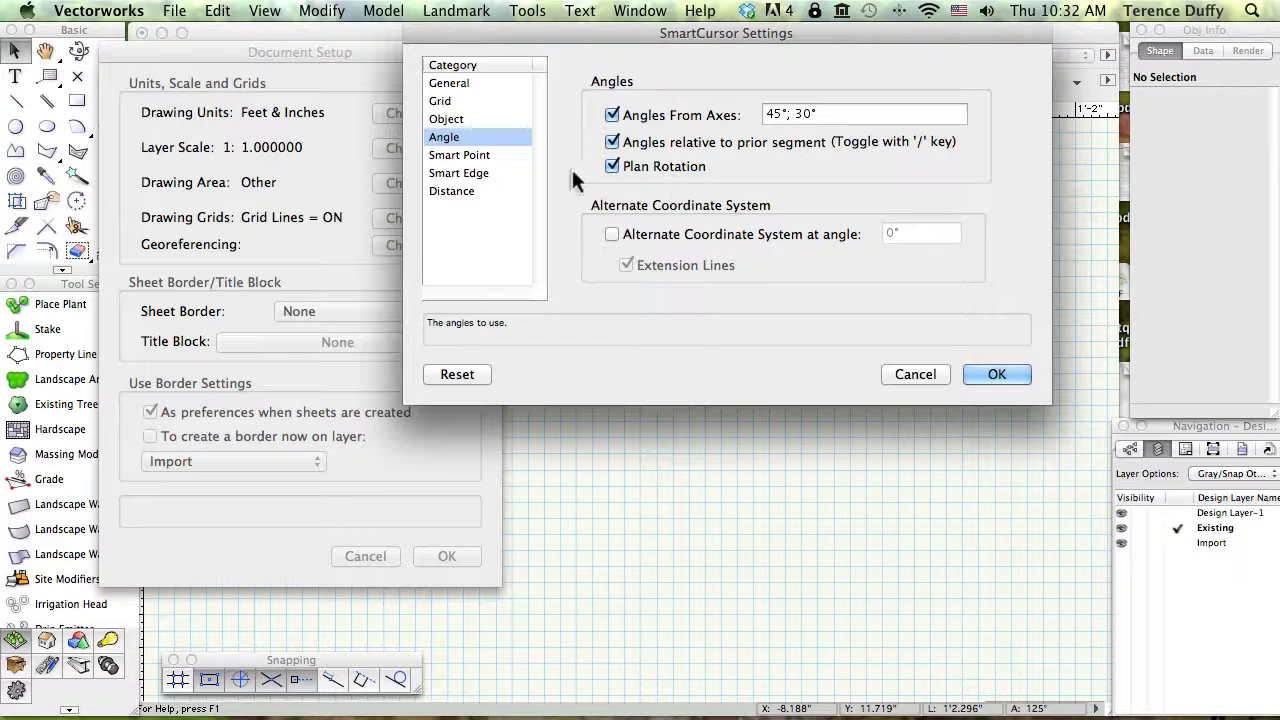
{"action": "left_click", "coordinate": [483, 160]}
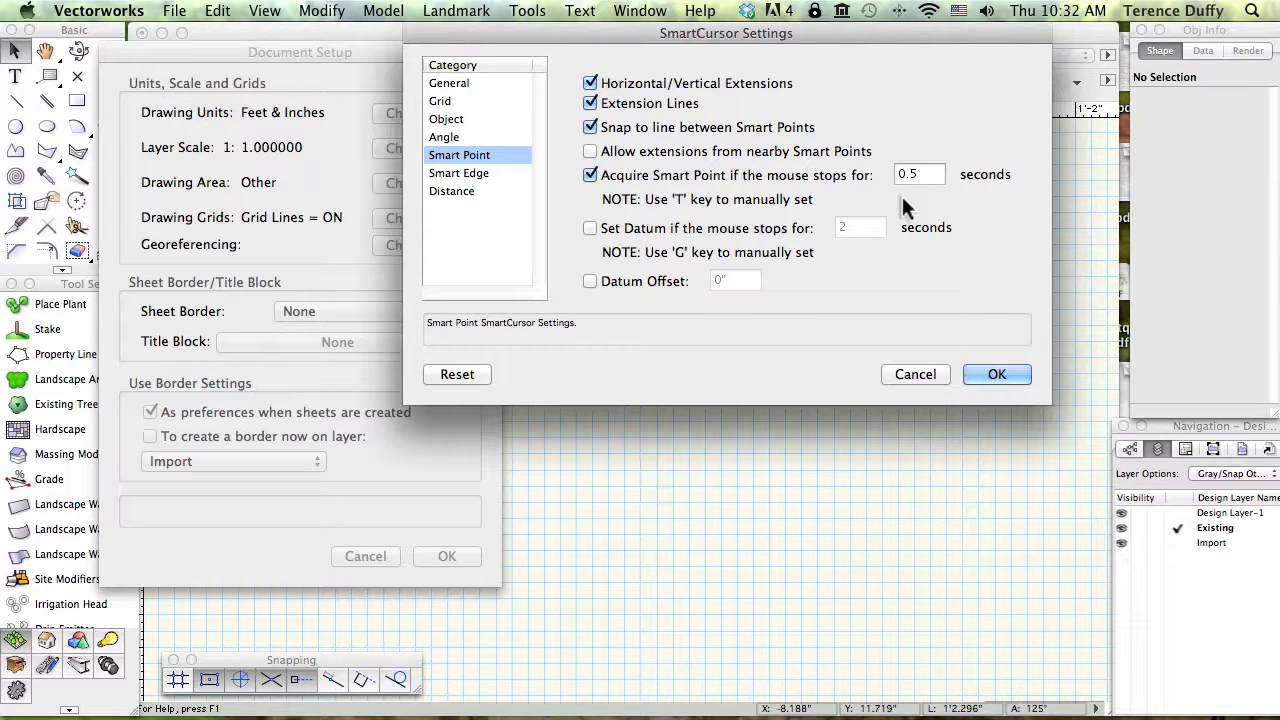
{"action": "left_click", "coordinate": [445, 172]}
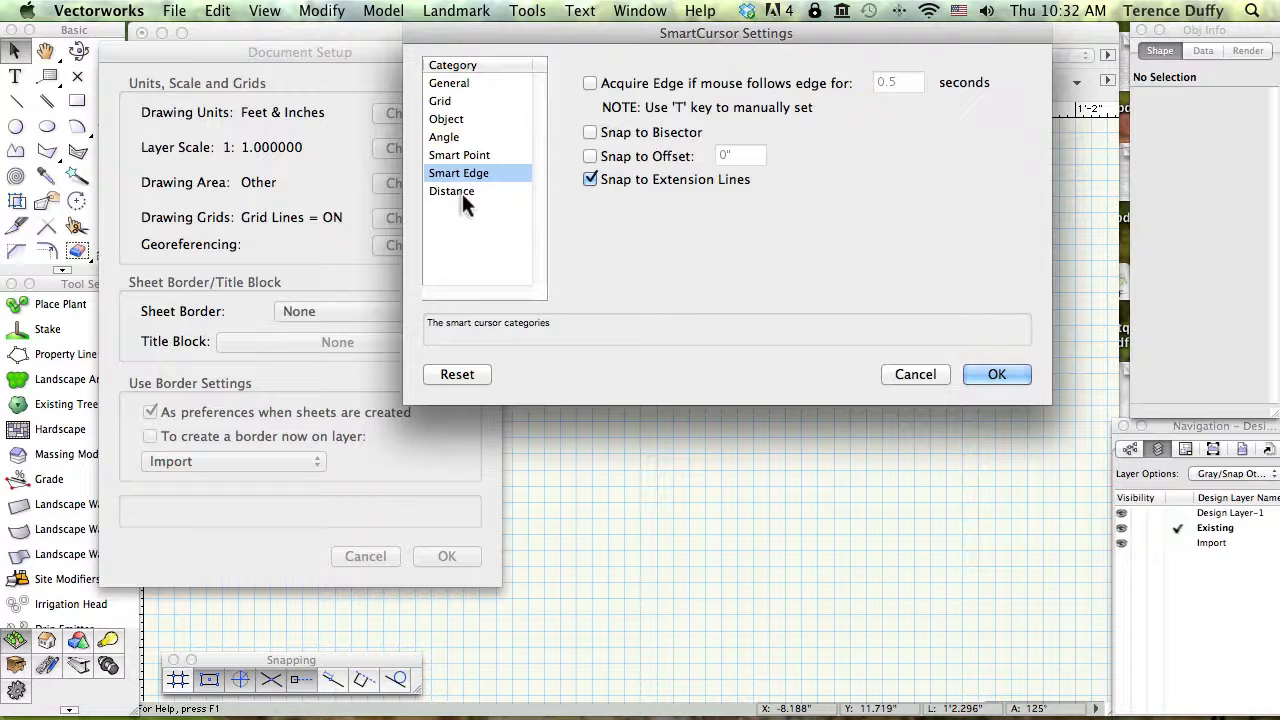
{"action": "left_click", "coordinate": [462, 192]}
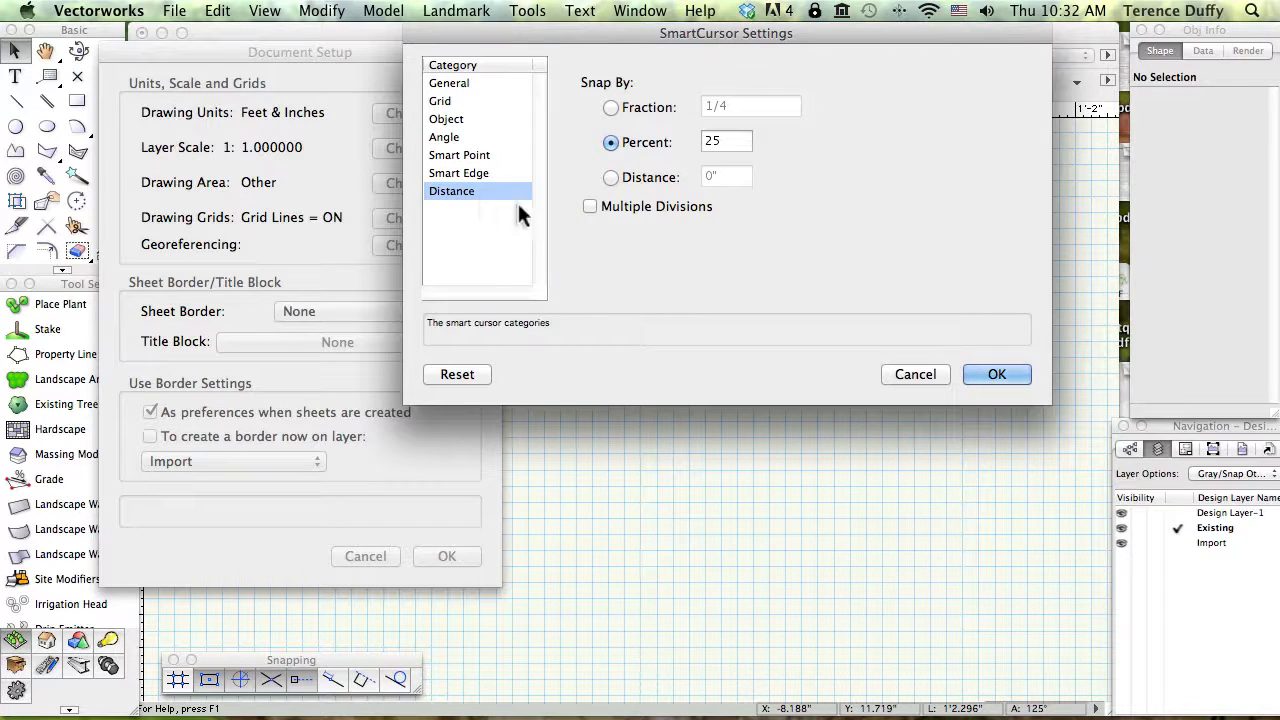
{"action": "left_click", "coordinate": [997, 371]}
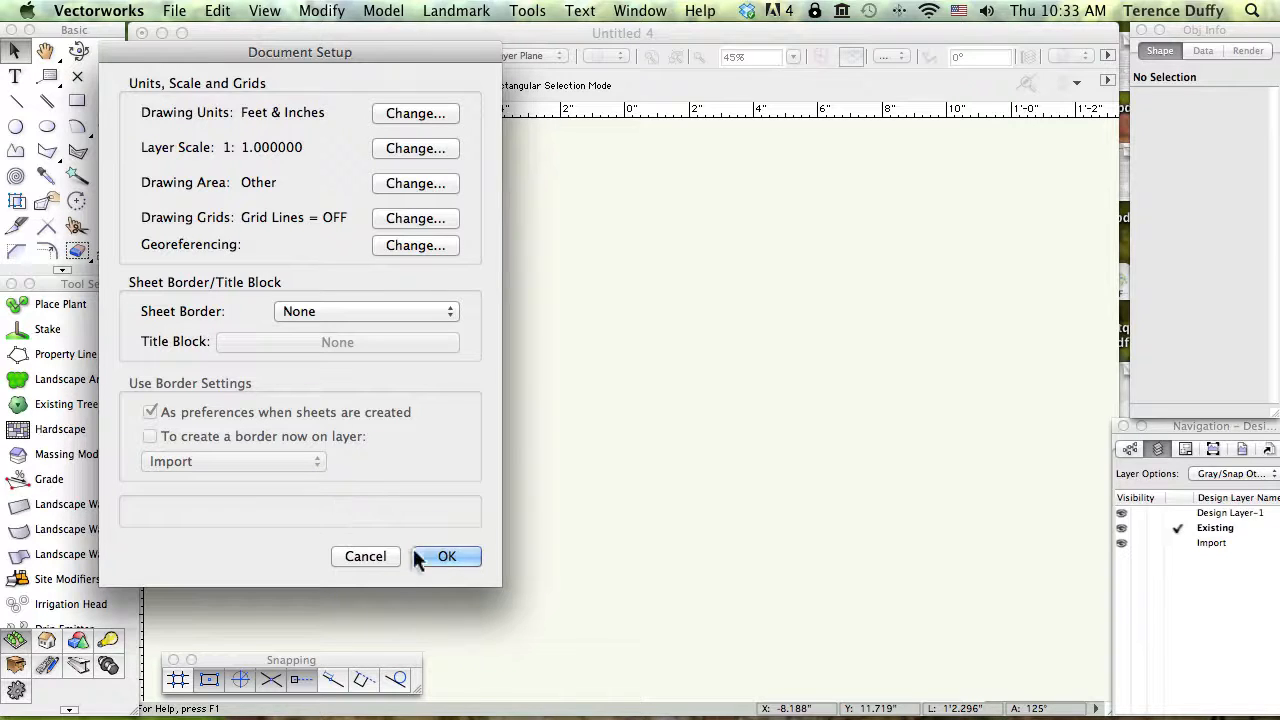
{"action": "left_click", "coordinate": [443, 556]}
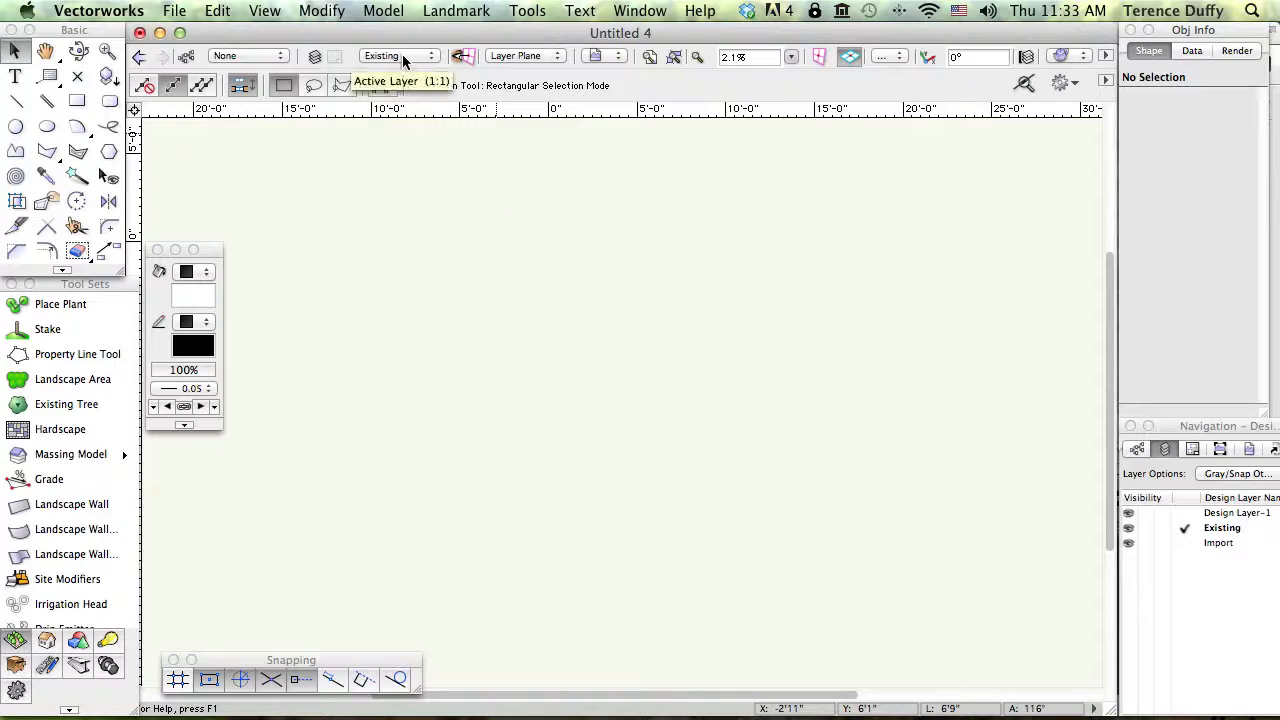
- Check the list of classes available in the document, keeping None as the active class
{"action": "left_click", "coordinate": [243, 56]}
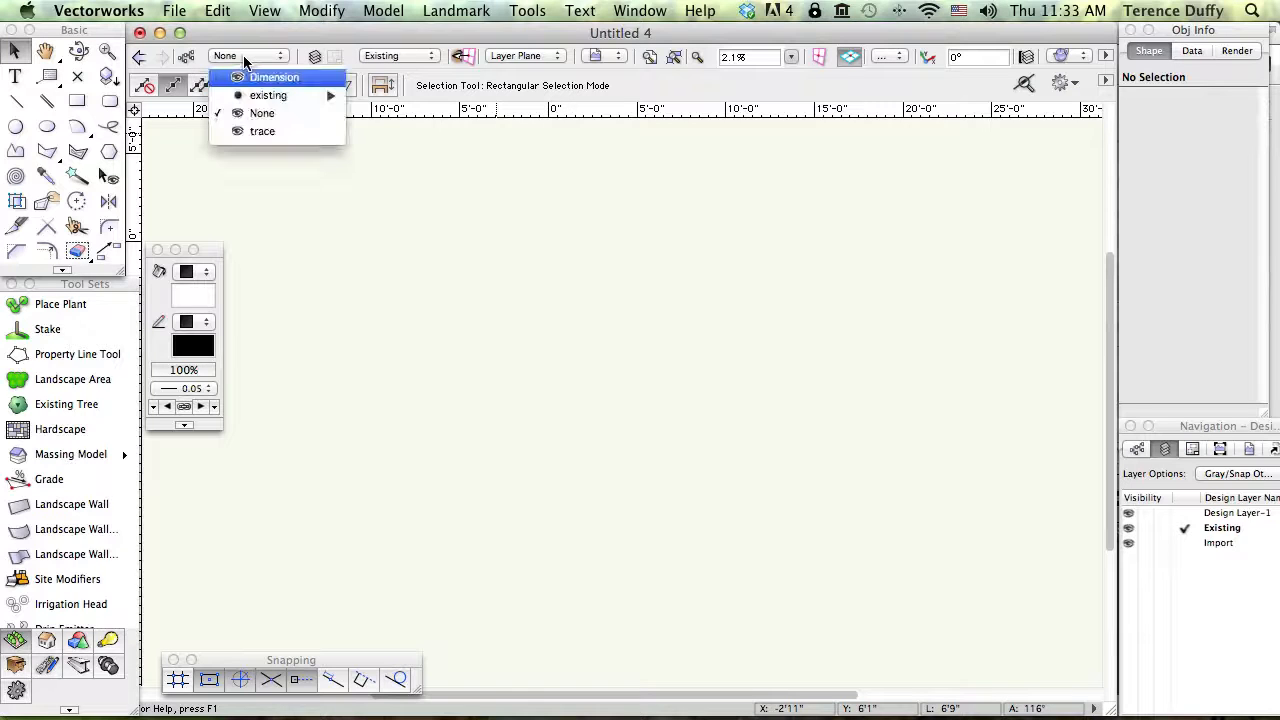
{"action": "left_click", "coordinate": [260, 77]}
{"action": "mouse_move", "coordinate": [268, 96]}
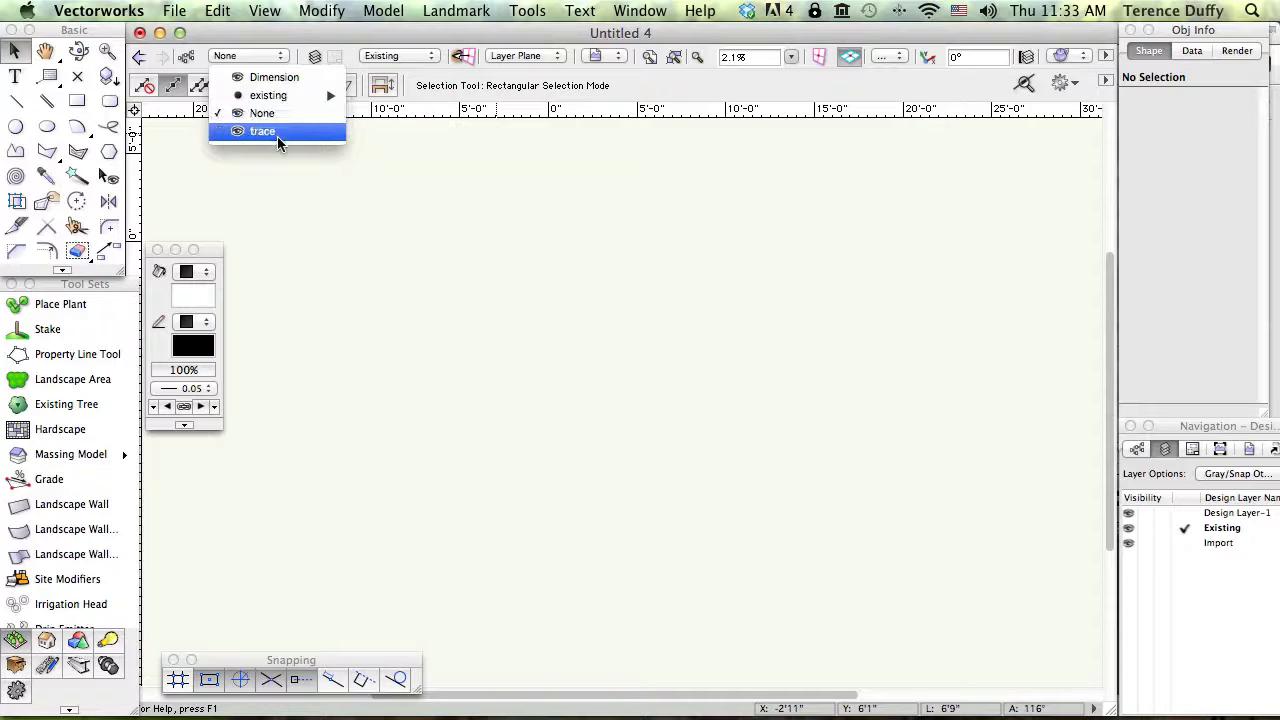
{"action": "left_click", "coordinate": [614, 84]}
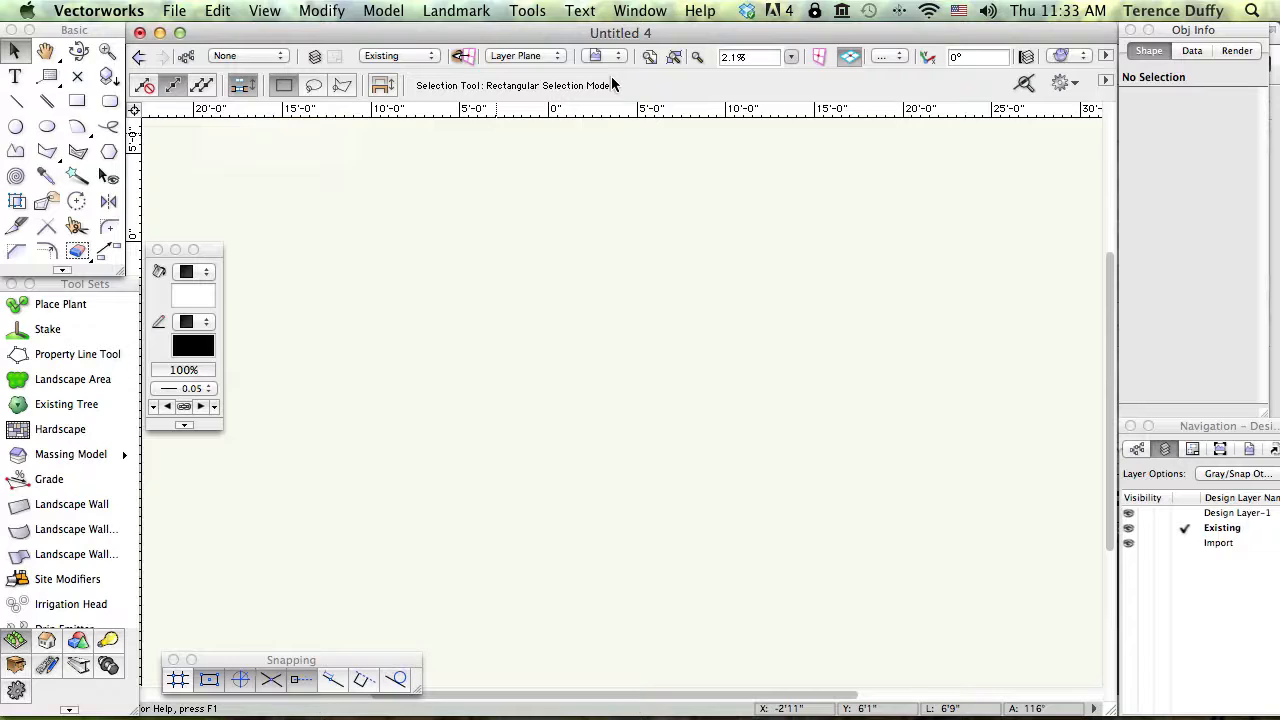